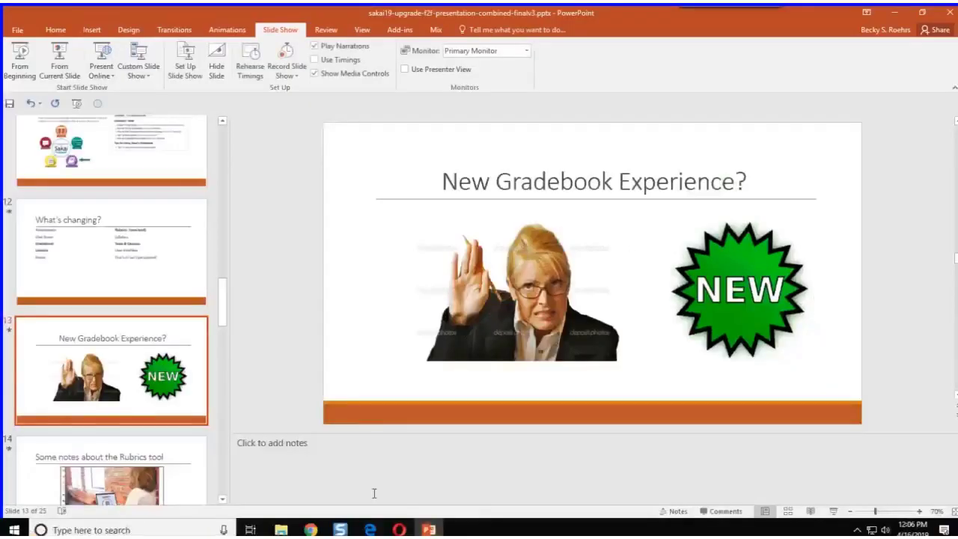
# Switch to the Sakai webinar course site in Chrome and open its Gradebook
pyautogui.moveTo(312, 530)
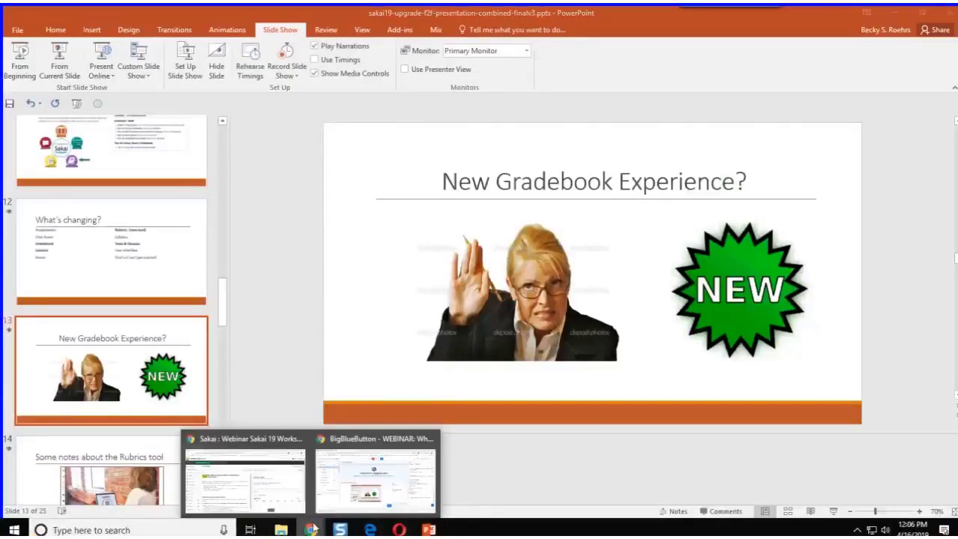
pyautogui.click(276, 488)
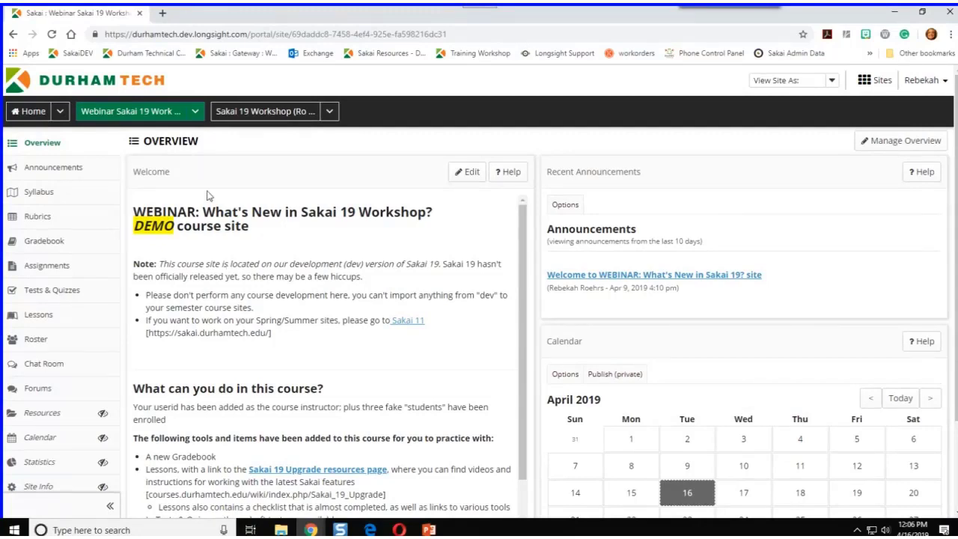
pyautogui.click(41, 246)
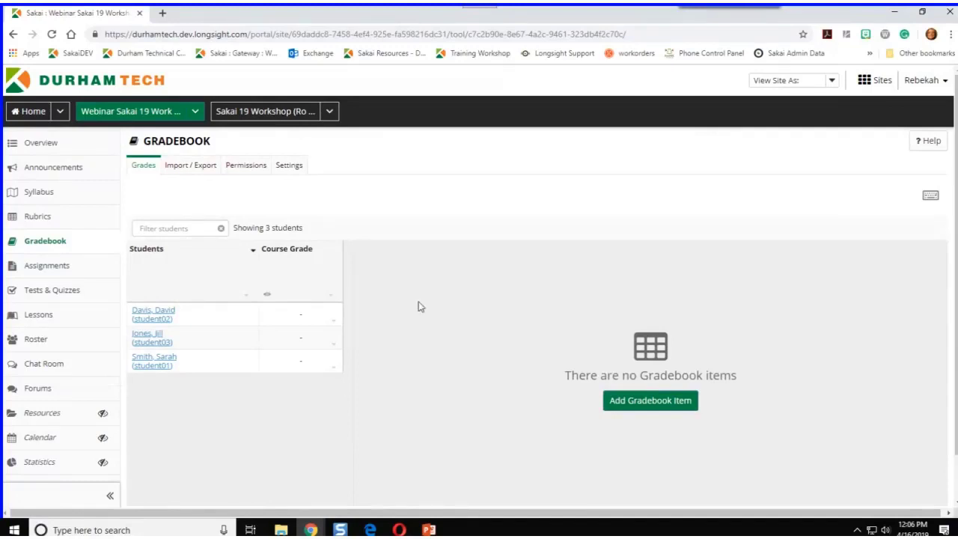
# Create a gradebook item titled "Week 1 Airplane Assignment" worth 100 points and continue to another new item
pyautogui.click(649, 408)
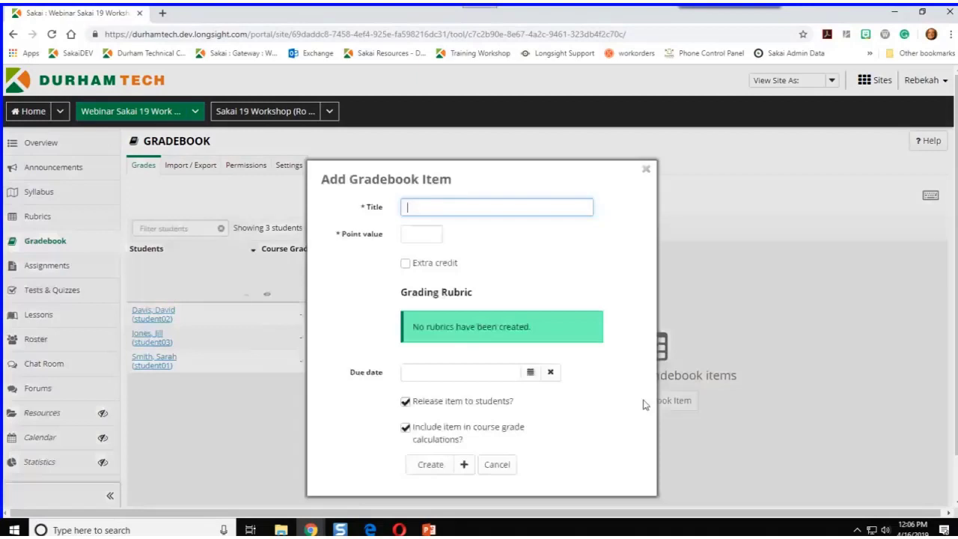
pyautogui.write('Week 1 A')
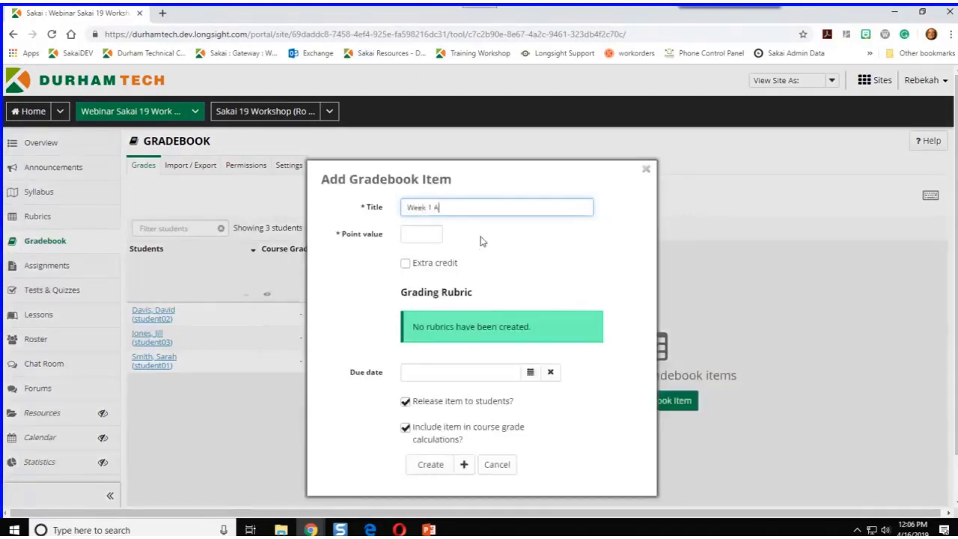
pyautogui.write('irplane Assignmen')
pyautogui.click(419, 229)
pyautogui.write('100')
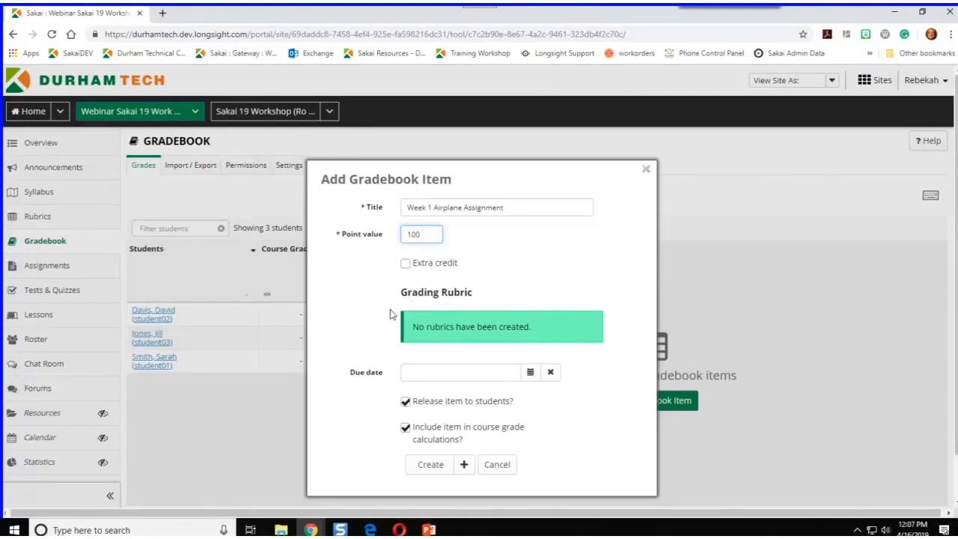
pyautogui.scroll(-1, 391, 313)
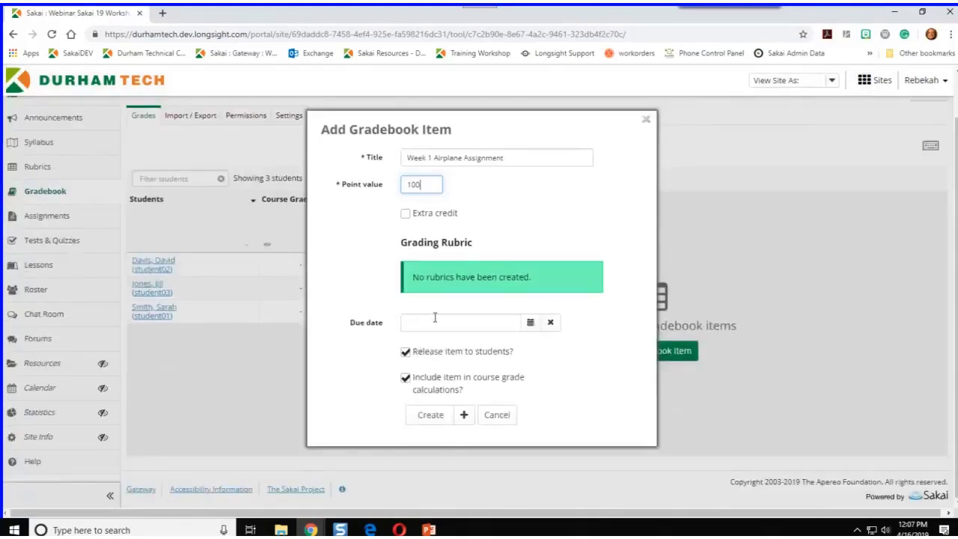
pyautogui.click(464, 416)
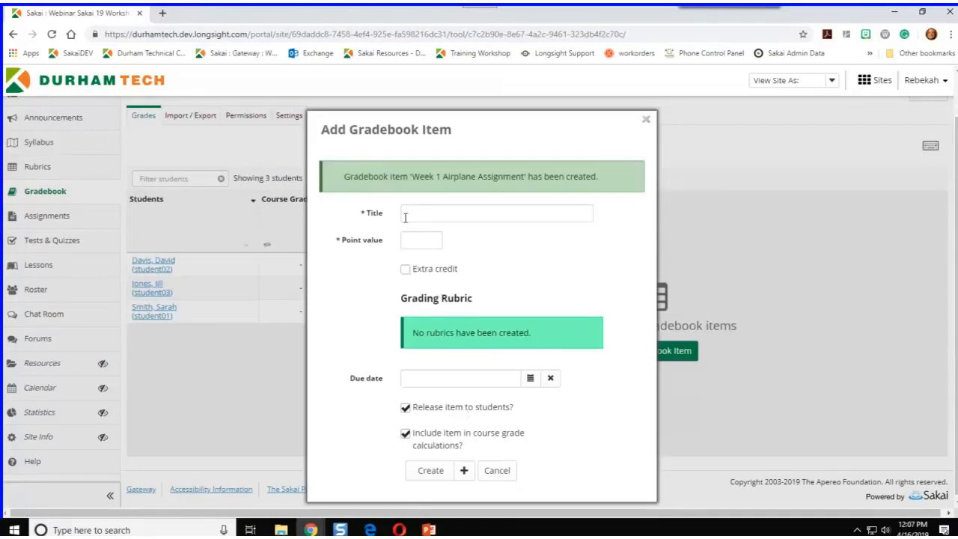
# Create a second gradebook item titled "Week 1 Discussion" worth 100 points and dismiss the new-item hint
pyautogui.click(412, 214)
pyautogui.write('Week')
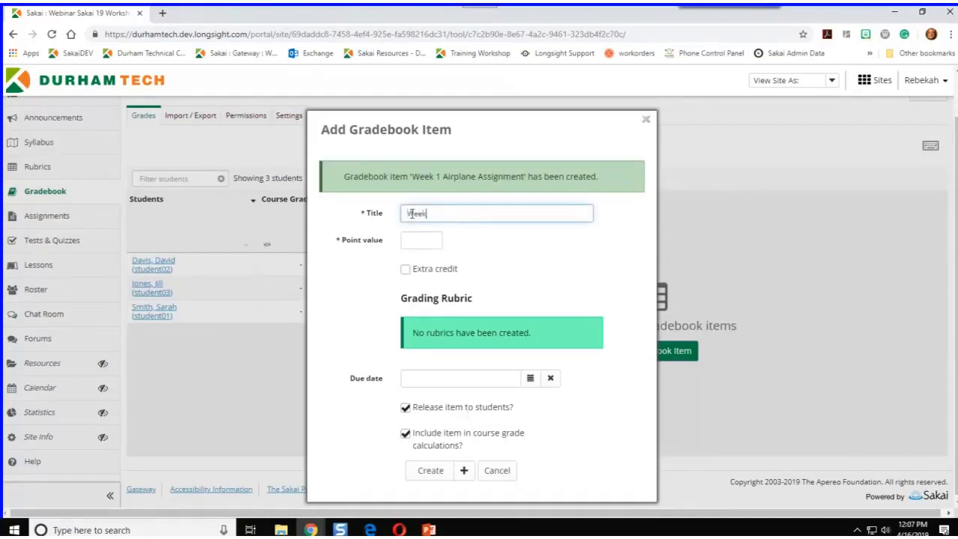
pyautogui.write(' 1 Discussion')
pyautogui.click(423, 237)
pyautogui.write('100')
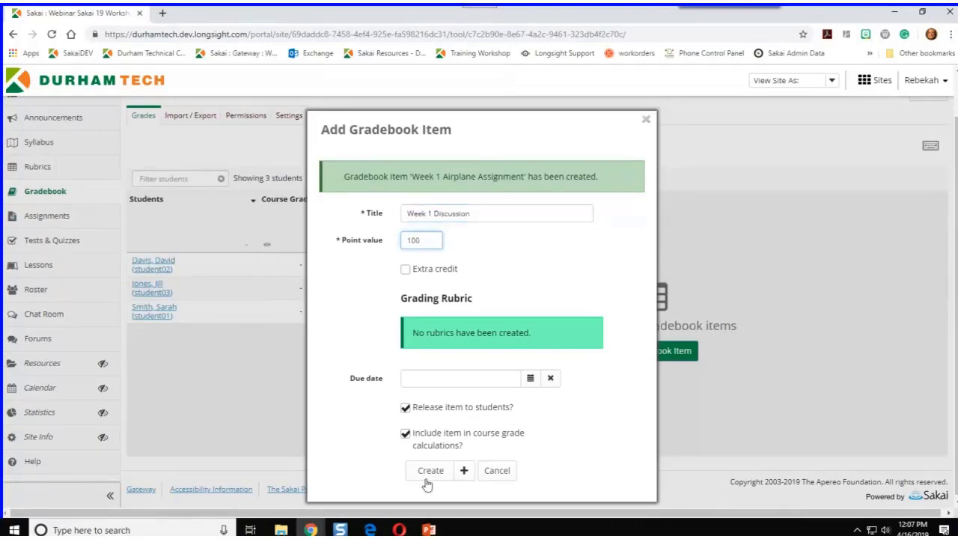
pyautogui.click(431, 472)
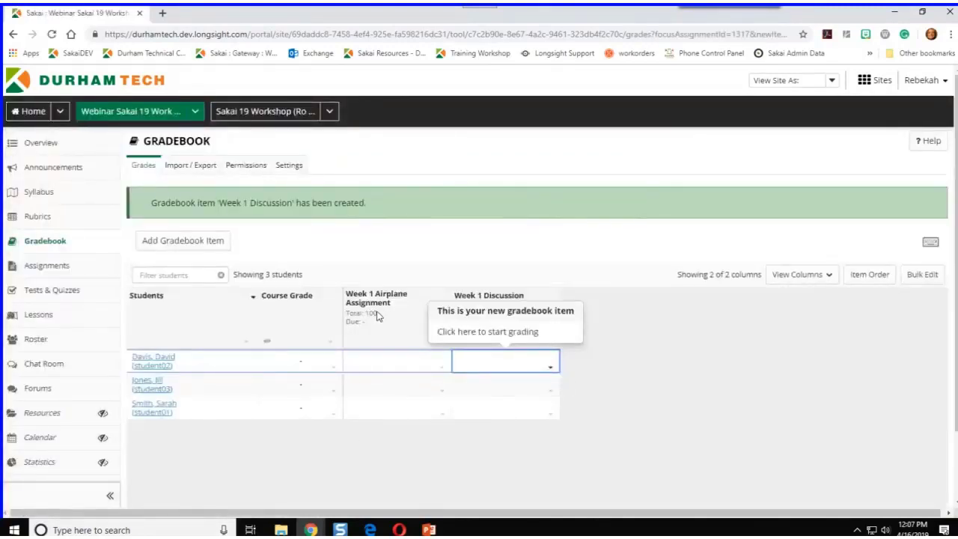
pyautogui.click(500, 236)
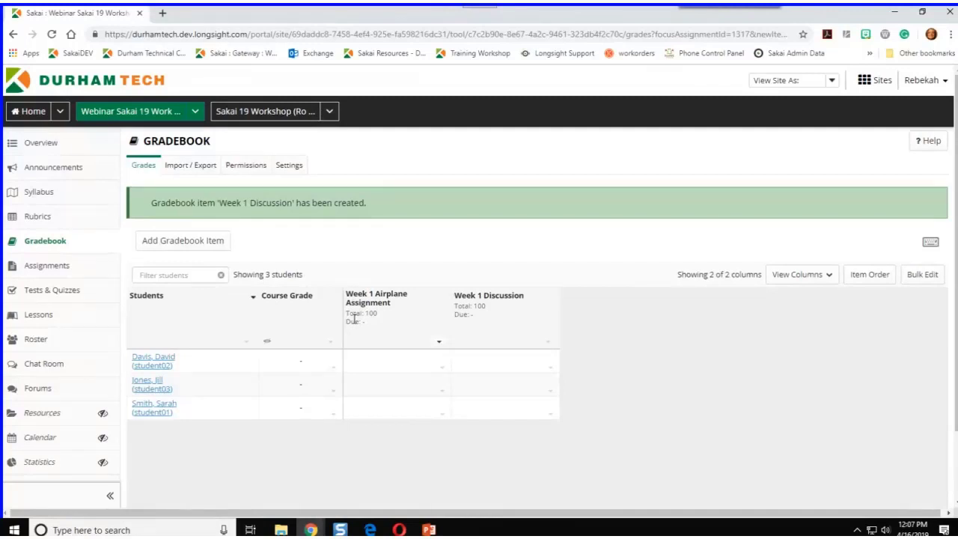
# Review the item details of Week 1 Airplane Assignment and close them without editing
pyautogui.click(439, 343)
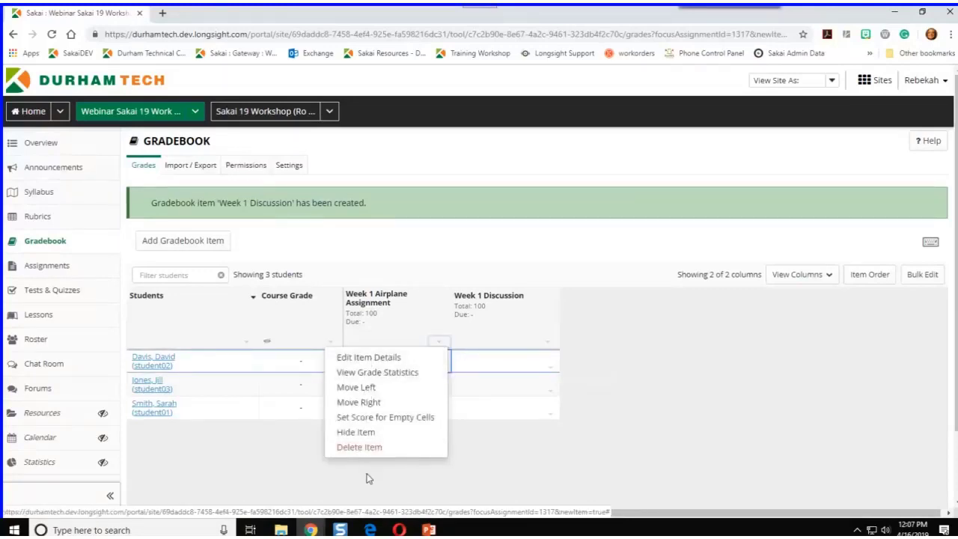
pyautogui.click(374, 361)
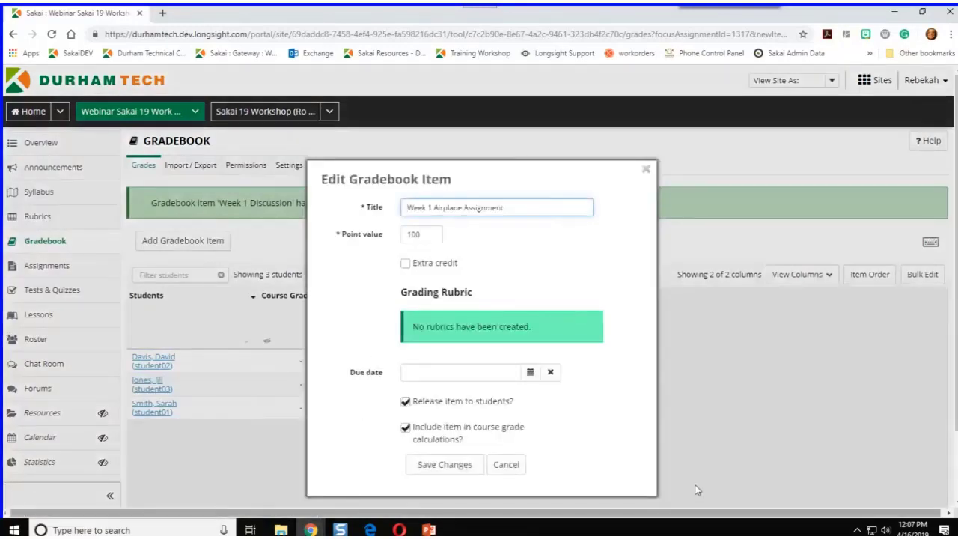
pyautogui.click(645, 173)
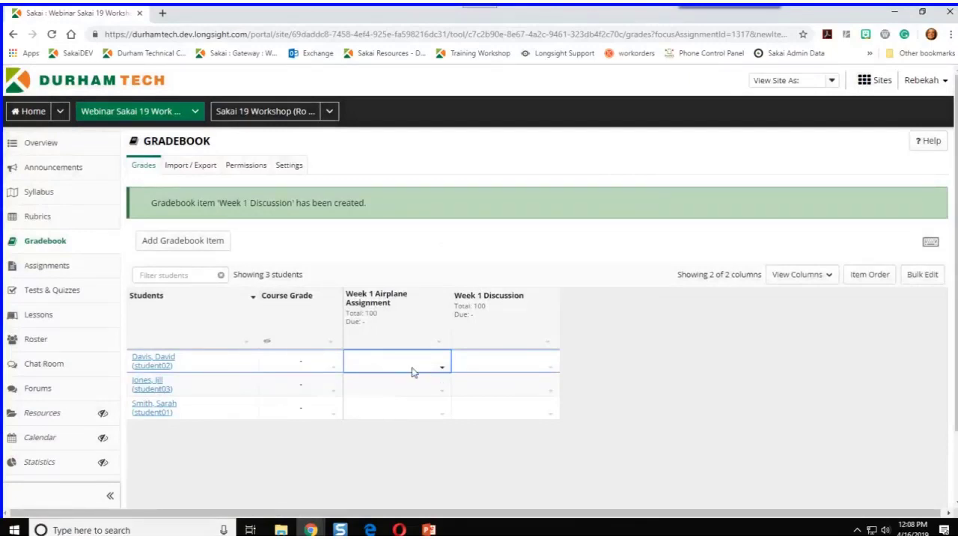
# Enter the third student's scores: 80 for Week 1 Airplane Assignment and 100 for Week 1 Discussion
pyautogui.click(413, 416)
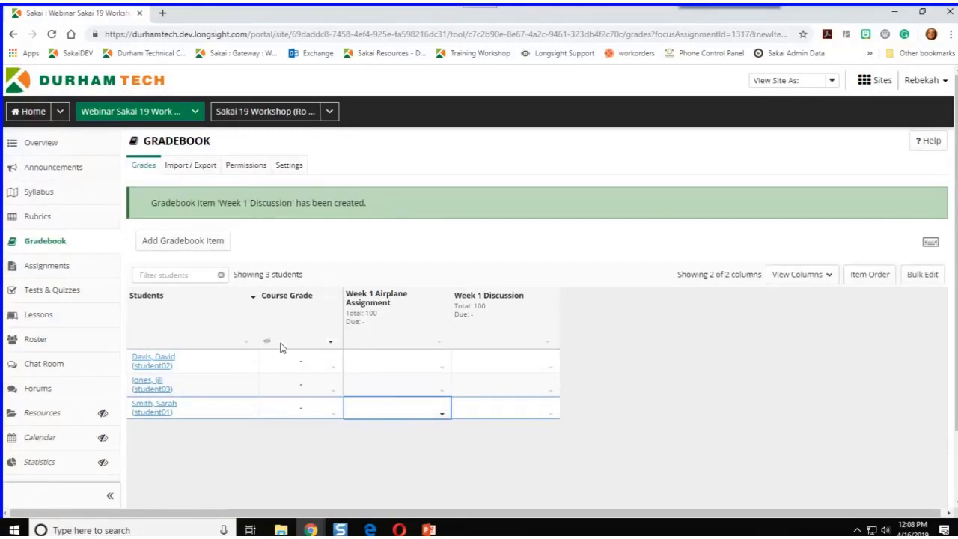
pyautogui.write('80')
pyautogui.press('Tab')
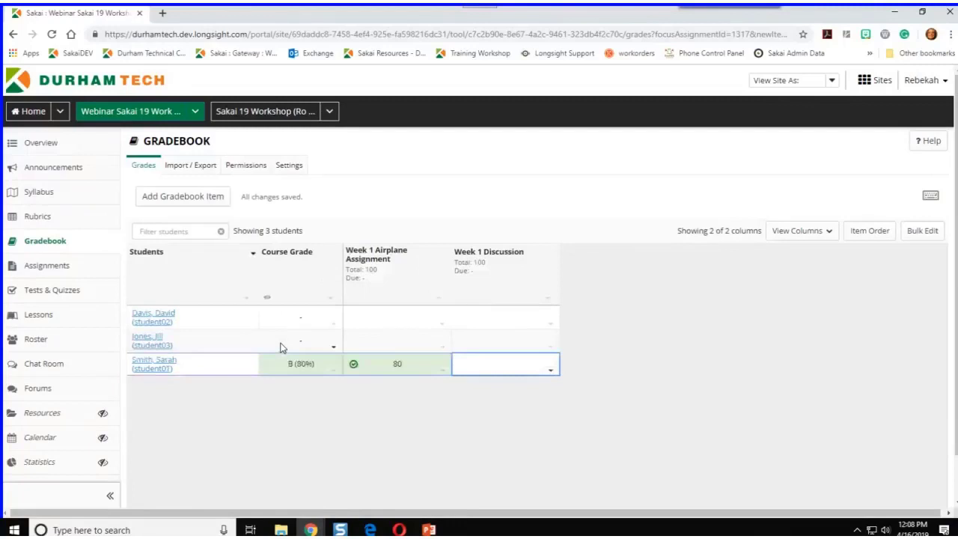
pyautogui.write('100')
pyautogui.press('Return')
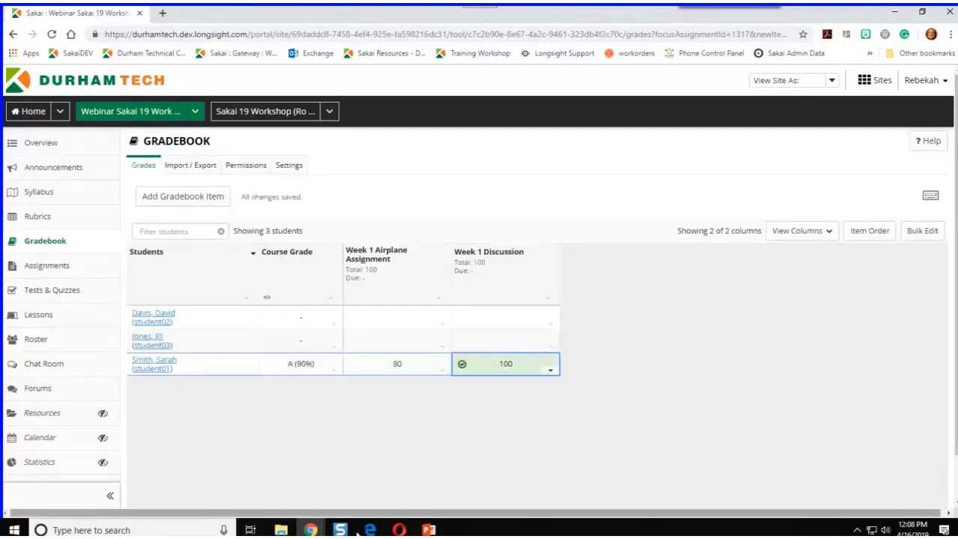
# Open the third student's Week 1 Airplane Assignment score for editing and leave it, then inspect the course grade
pyautogui.click(409, 367)
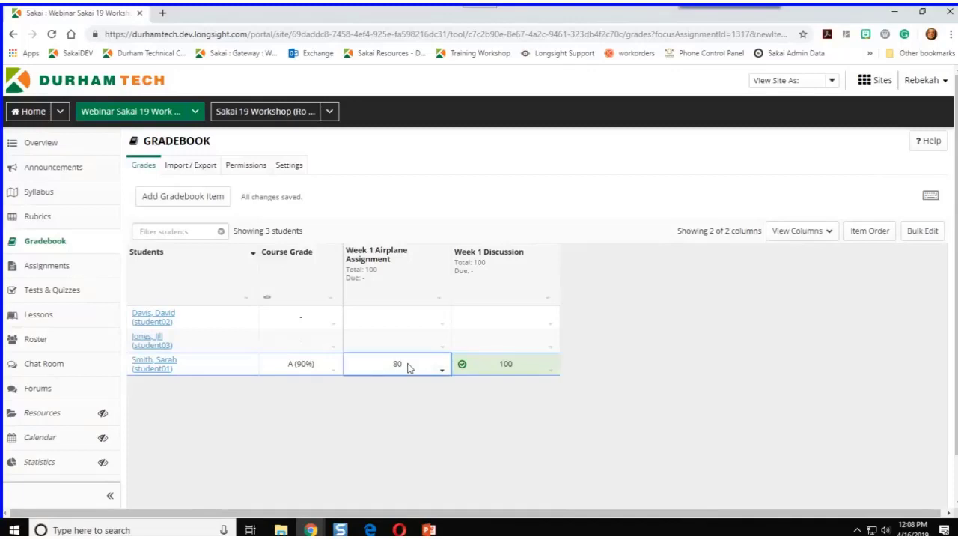
pyautogui.doubleClick(407, 364)
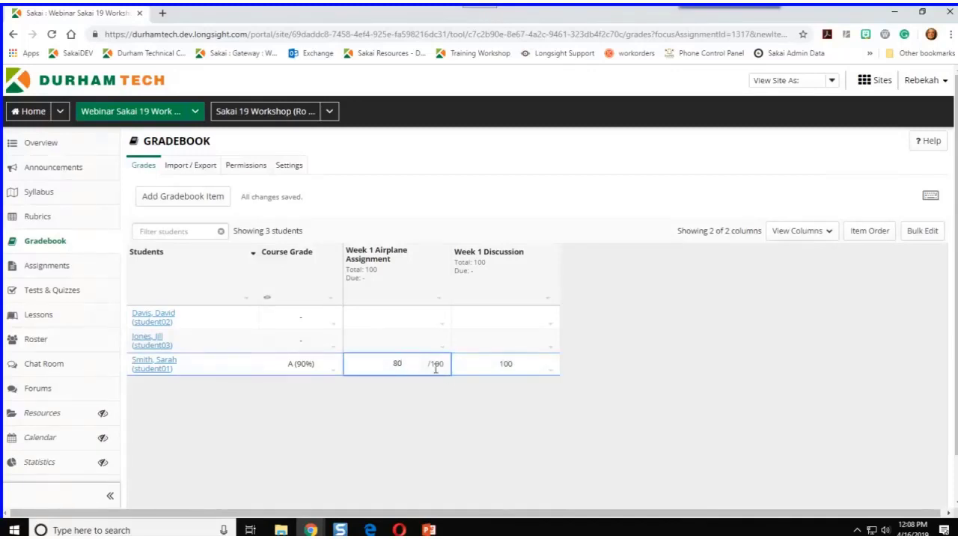
pyautogui.click(410, 412)
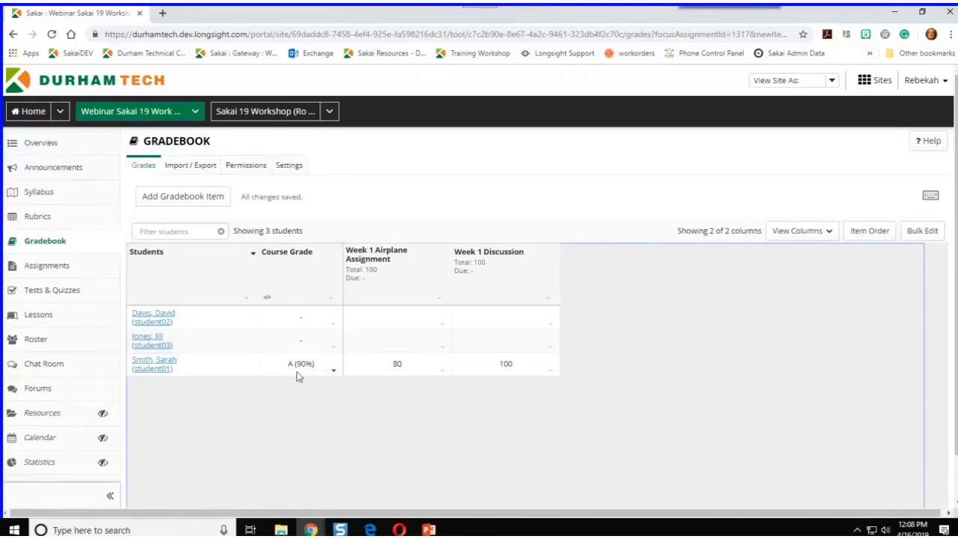
pyautogui.click(297, 371)
# Excuse the third student's Week 1 Airplane Assignment grade and refresh the Gradebook to recalculate the course grade
pyautogui.click(442, 373)
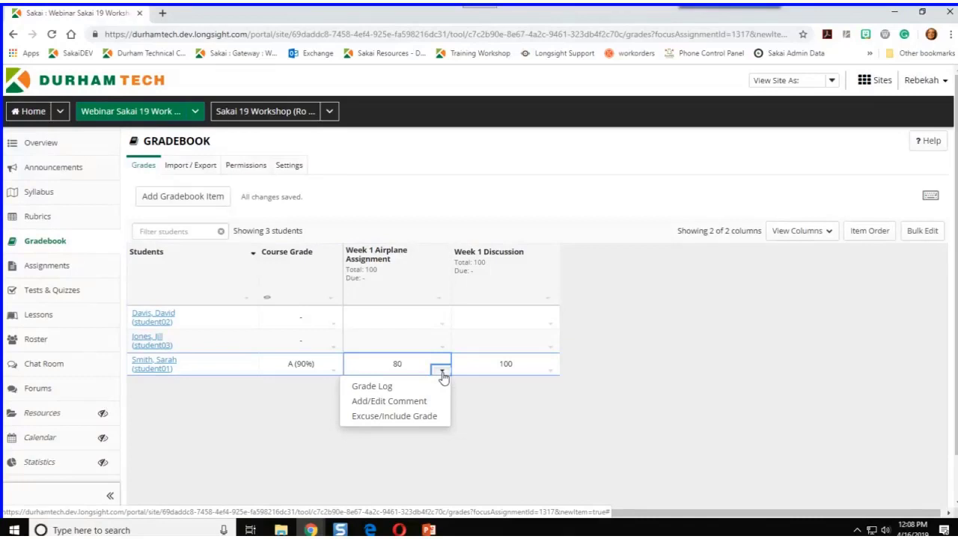
pyautogui.click(401, 419)
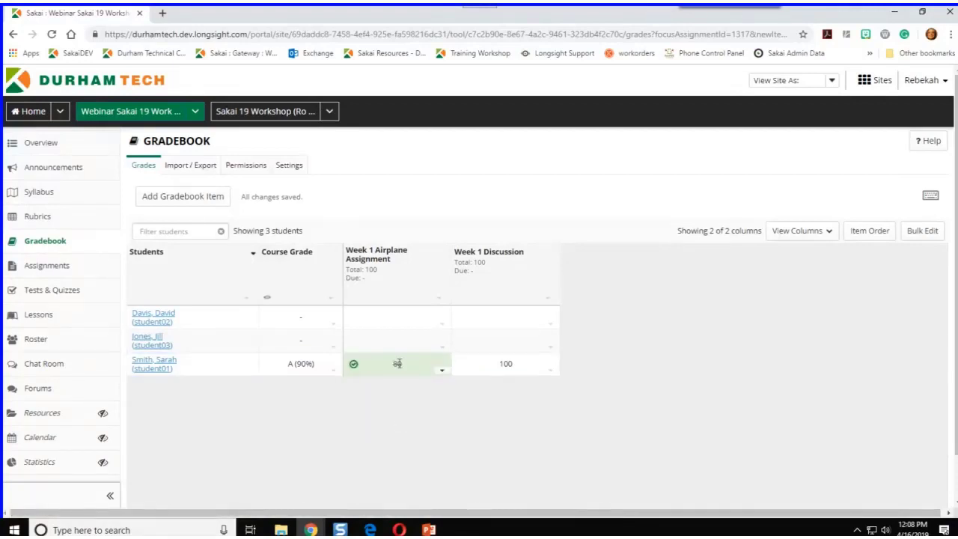
pyautogui.click(155, 146)
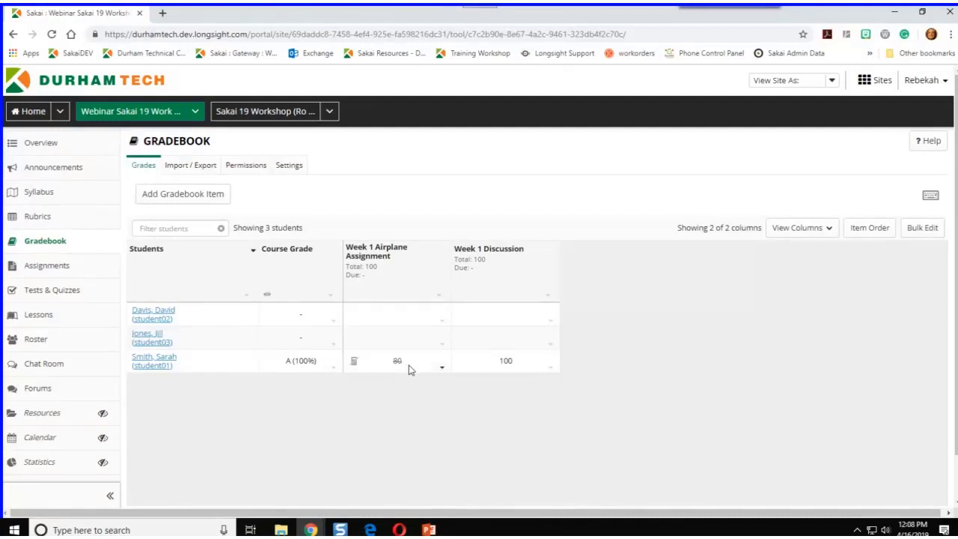
# Include the third student's excused Week 1 Airplane Assignment grade again and refresh the Gradebook
pyautogui.click(442, 368)
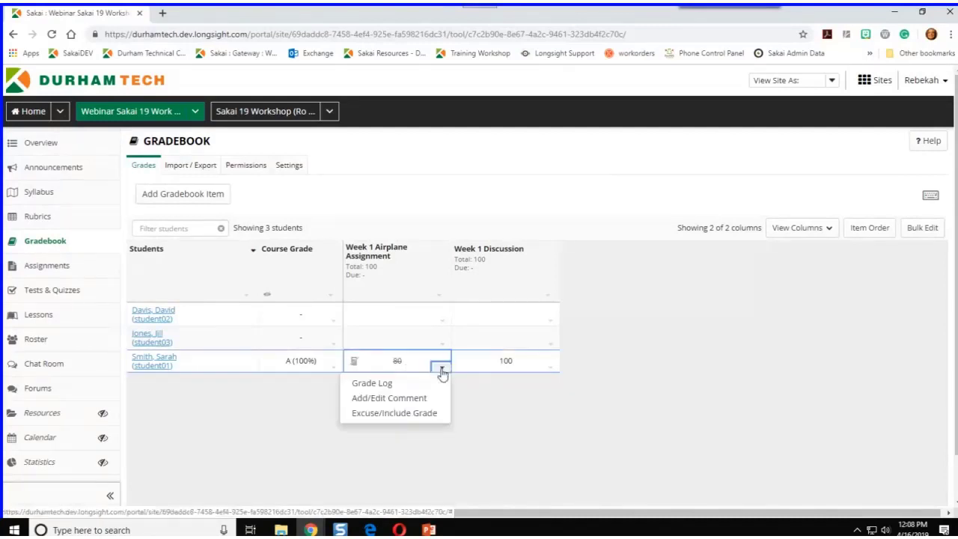
pyautogui.click(395, 414)
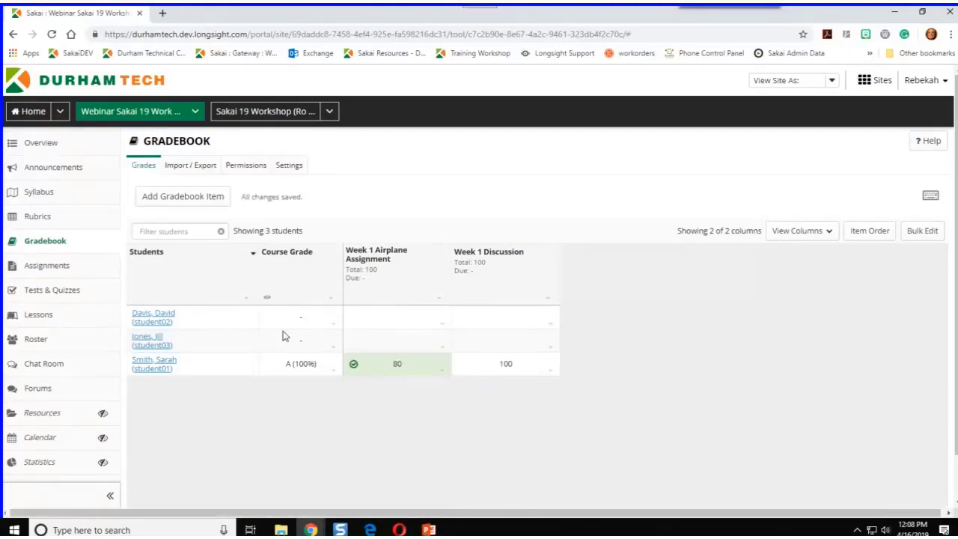
pyautogui.click(138, 141)
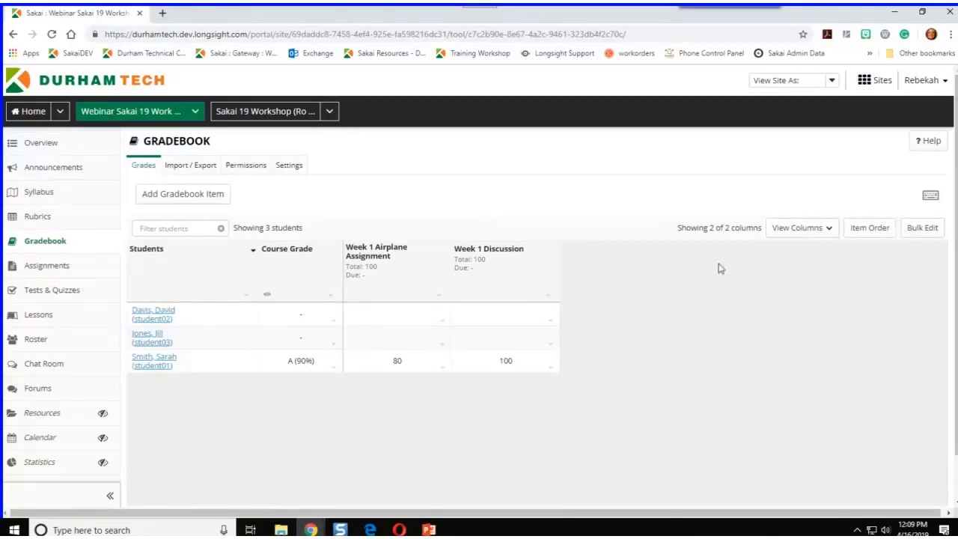
# Reorder the grade items so Week 1 Discussion comes before Week 1 Airplane Assignment, and update the sort order
pyautogui.click(830, 229)
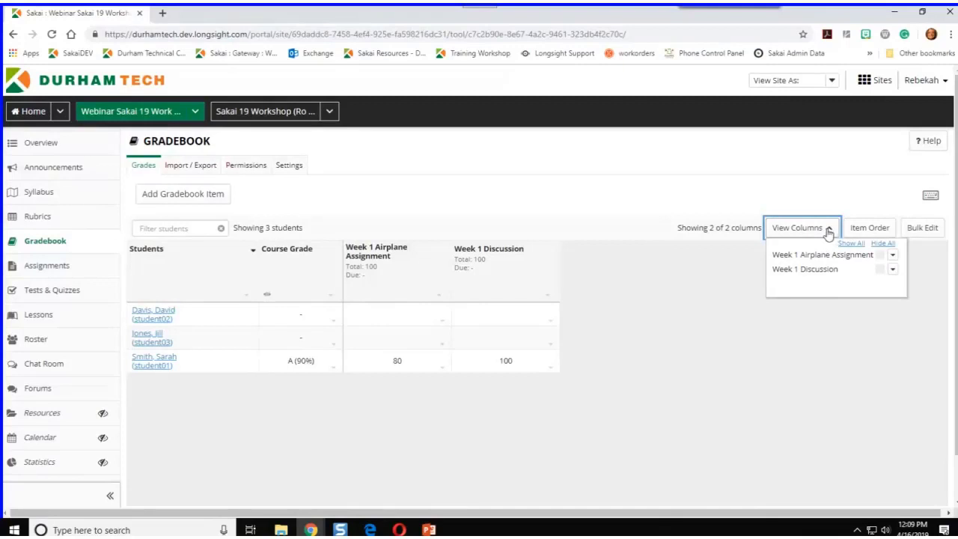
pyautogui.click(867, 228)
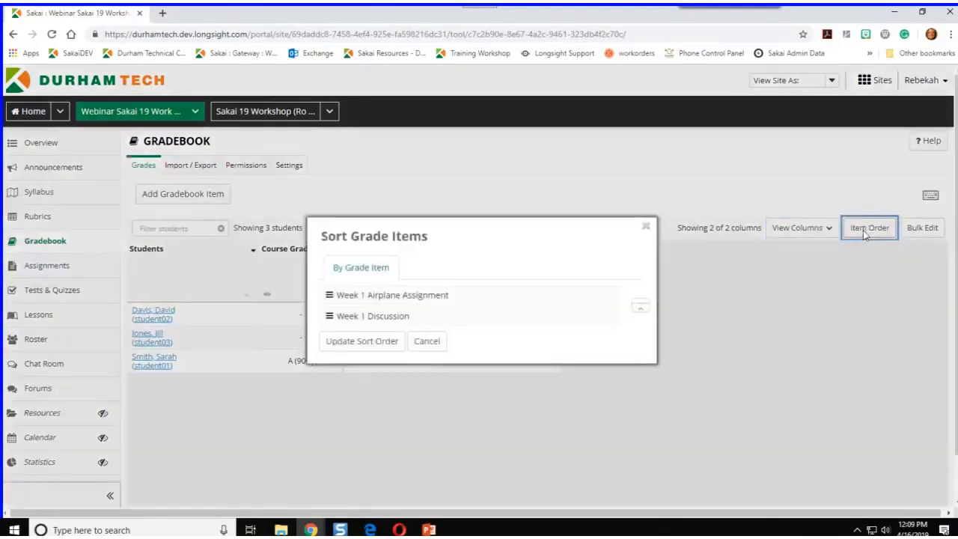
pyautogui.moveTo(410, 317); pyautogui.dragTo(413, 281)
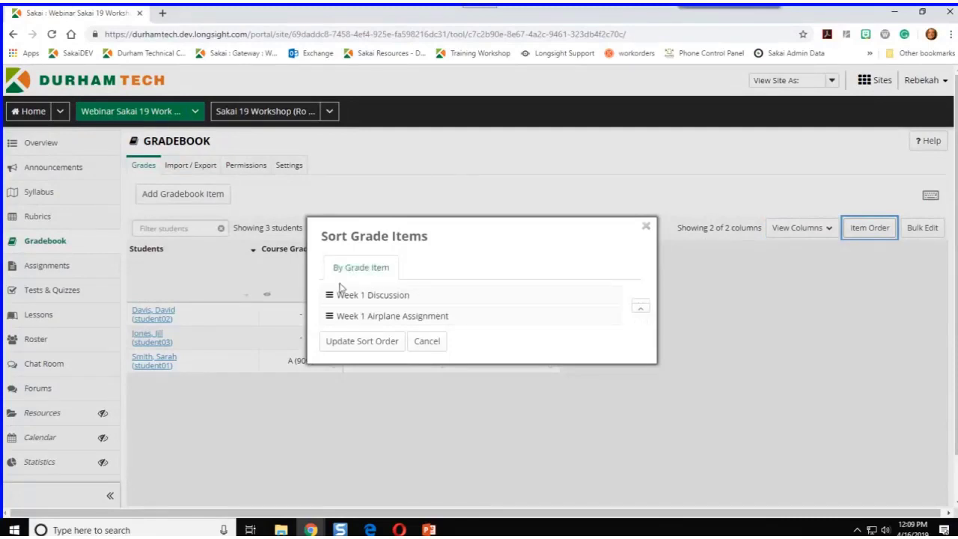
pyautogui.click(358, 344)
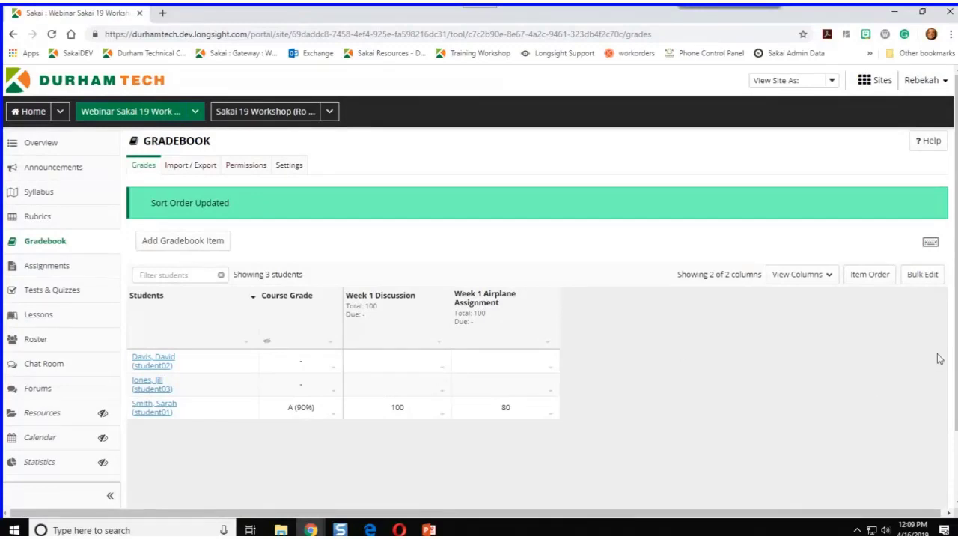
# Bulk edit both gradebook items to turn off release to students and inclusion in course grade calculations, and save
pyautogui.click(926, 282)
pyautogui.moveTo(485, 112); pyautogui.dragTo(744, 217)
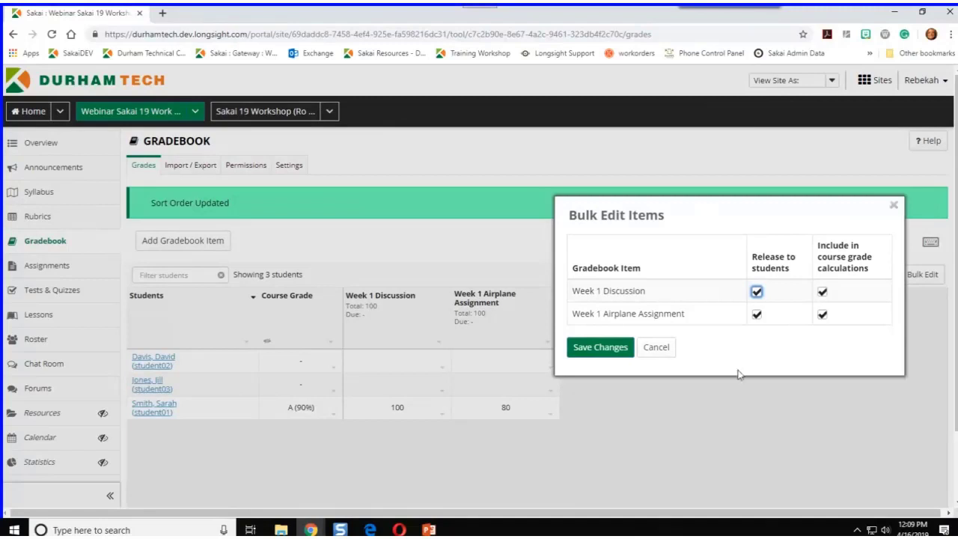
pyautogui.click(757, 292)
pyautogui.click(822, 292)
pyautogui.click(756, 314)
pyautogui.click(822, 315)
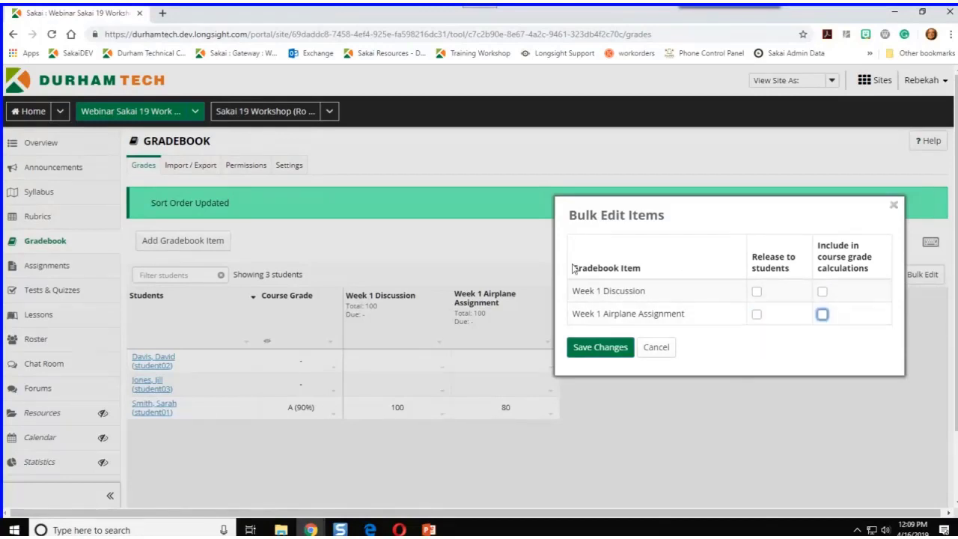
pyautogui.click(596, 348)
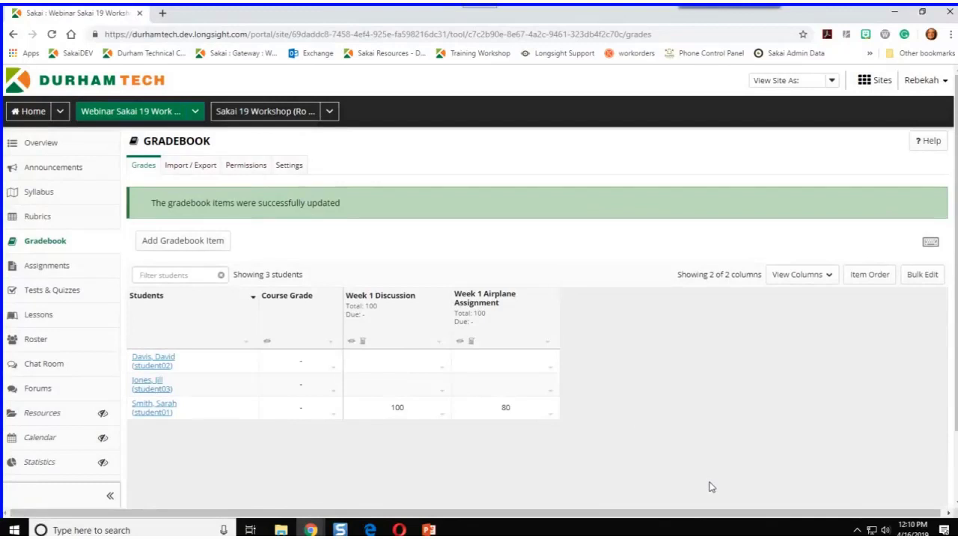
# Enlarge the Gradebook page to 125% zoom
pyautogui.hotkey('ctrl', '+')
pyautogui.hotkey('ctrl', '+')
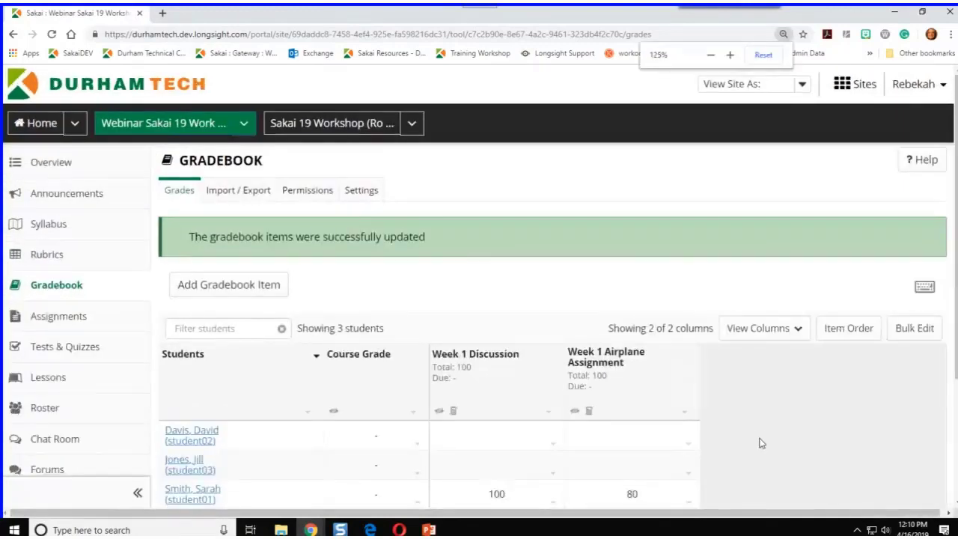
# Bulk edit Week 1 Discussion and Week 1 Airplane Assignment to release them to students and include them in course grade calculations, and save
pyautogui.scroll(-2, 774, 396)
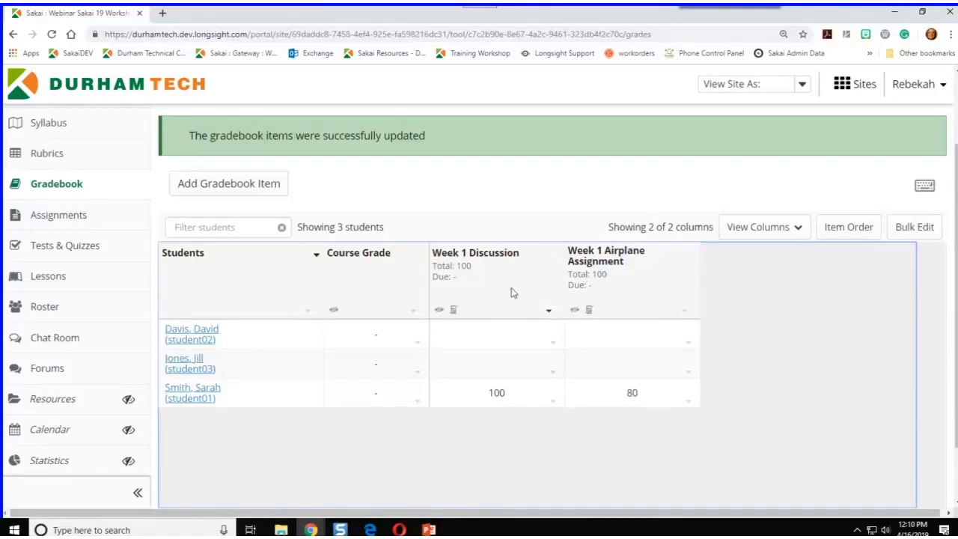
pyautogui.click(549, 312)
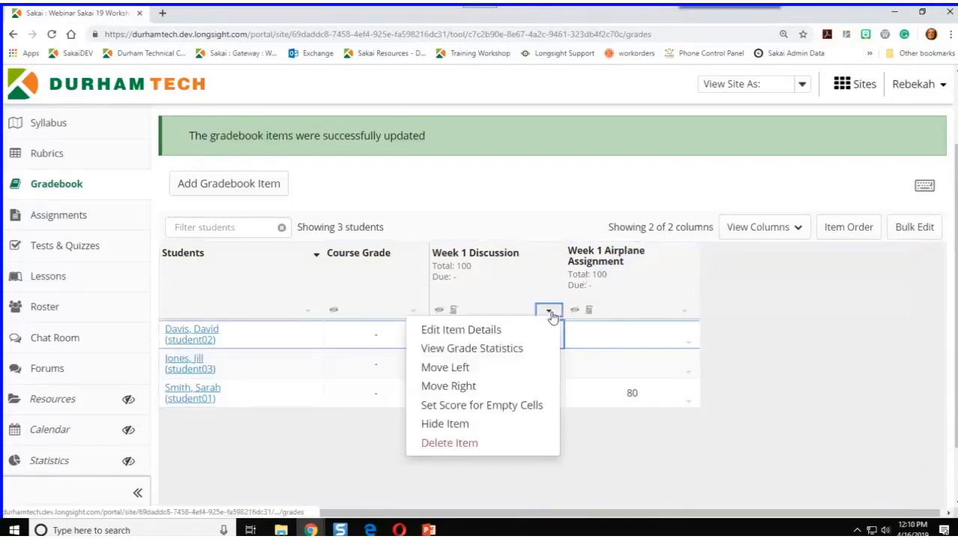
pyautogui.click(825, 314)
pyautogui.click(913, 228)
pyautogui.click(516, 215)
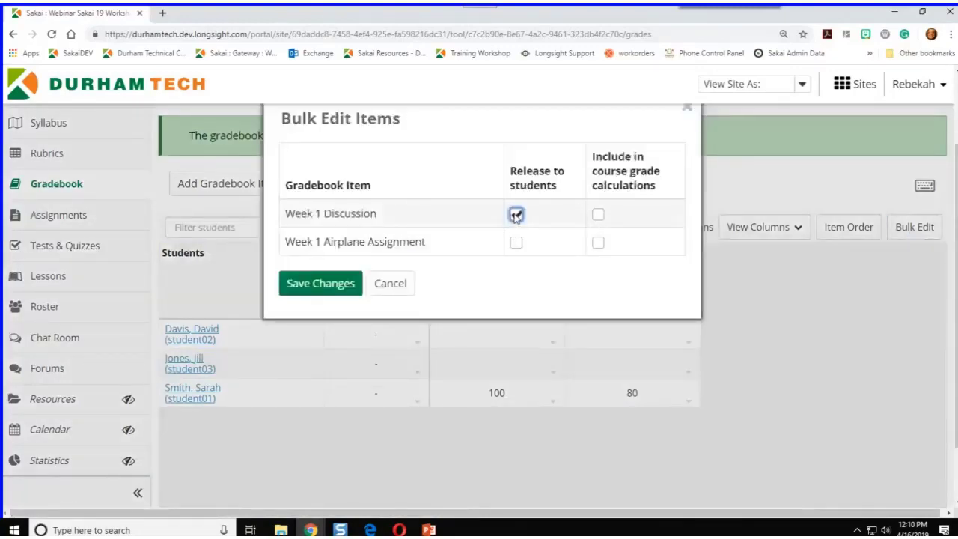
pyautogui.click(598, 215)
pyautogui.click(516, 242)
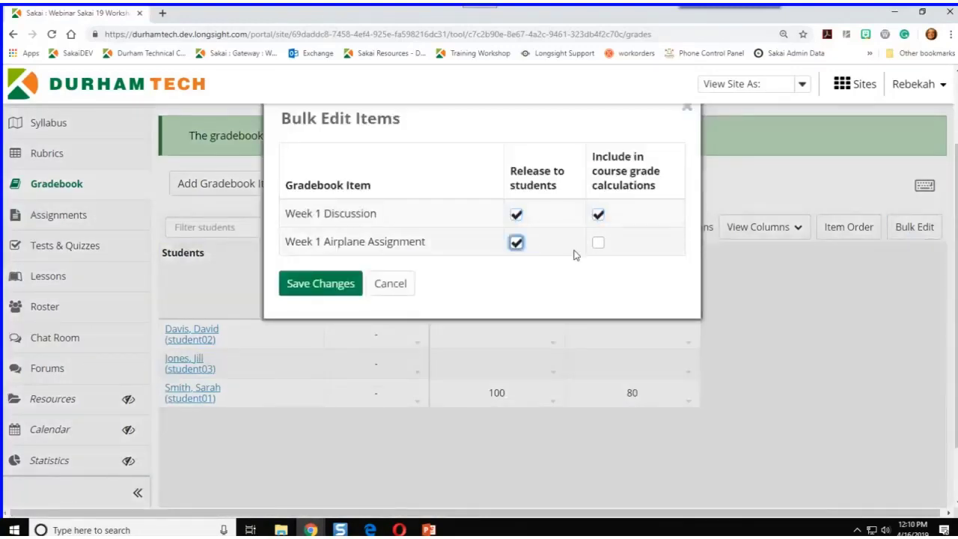
pyautogui.click(598, 243)
pyautogui.click(320, 284)
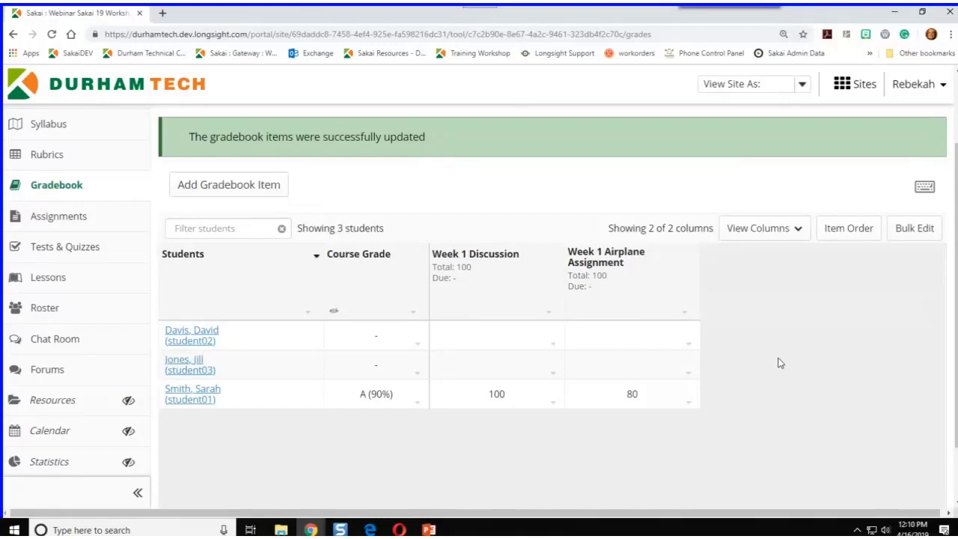
# Switch to the Sakai 19 Workshop site, open its Gradebook and enlarge the page to inspect the categorized grade columns
pyautogui.scroll(2, 778, 361)
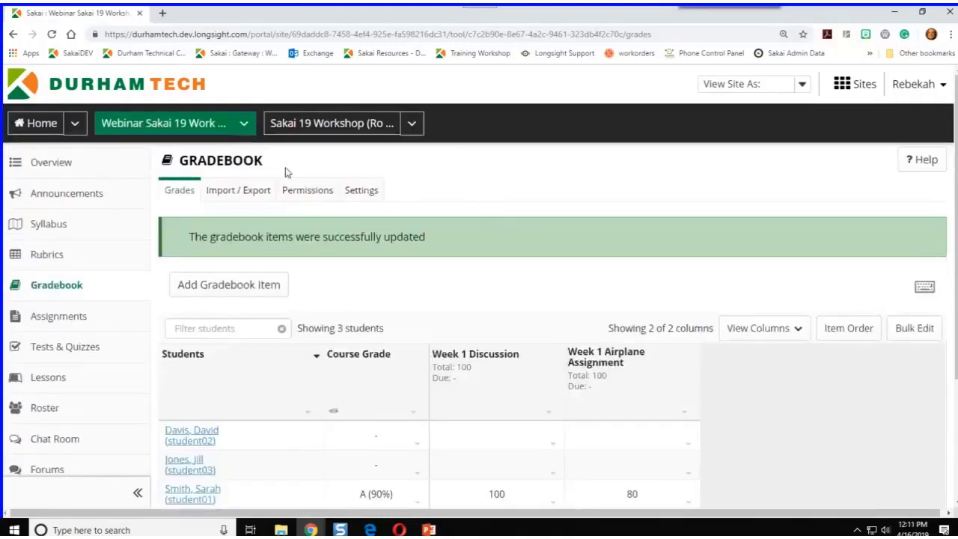
pyautogui.click(286, 132)
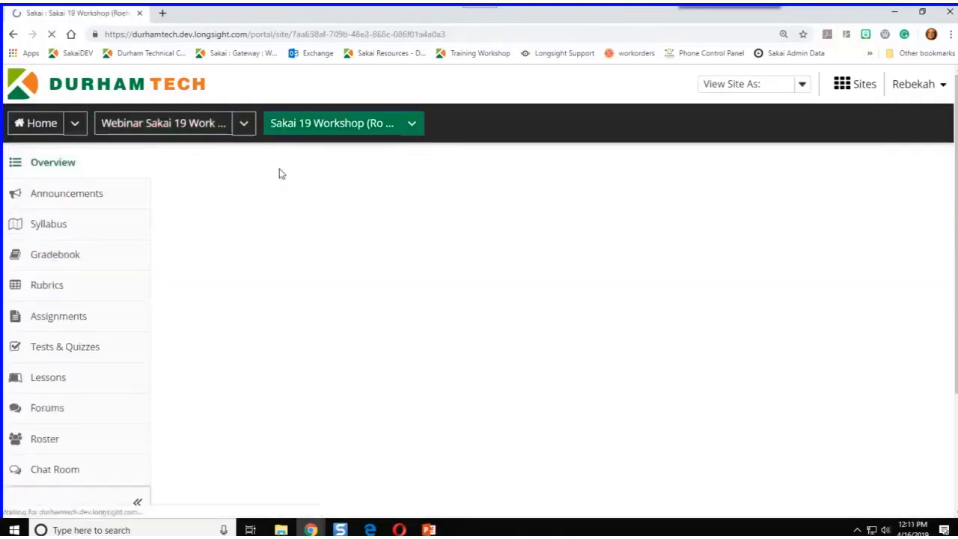
pyautogui.click(58, 267)
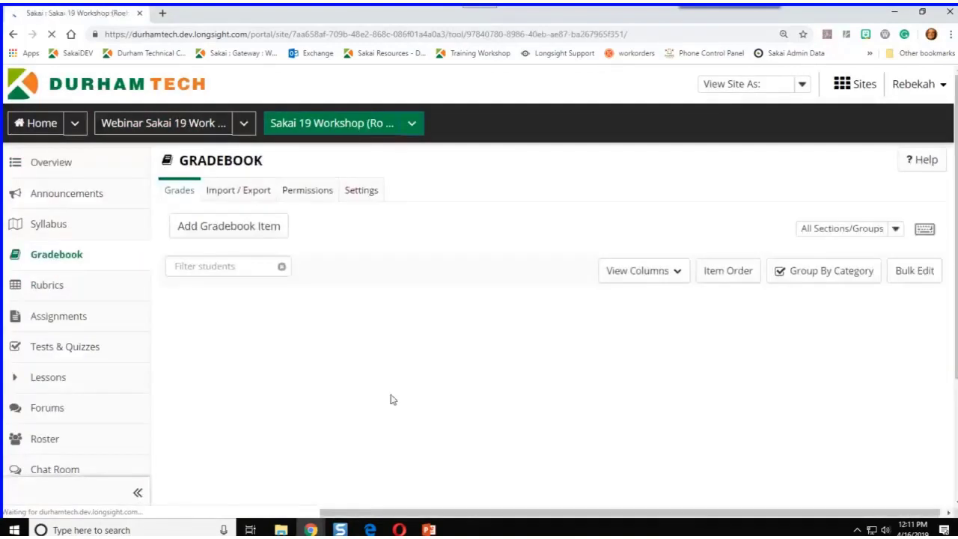
pyautogui.scroll(-3, 381, 413)
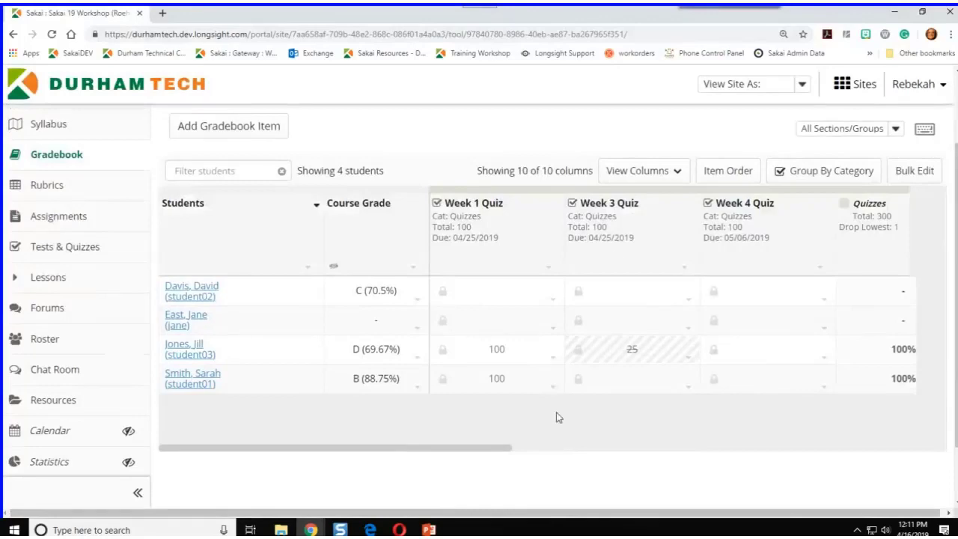
pyautogui.hotkey('ctrl', '+')
pyautogui.hotkey('ctrl', '+')
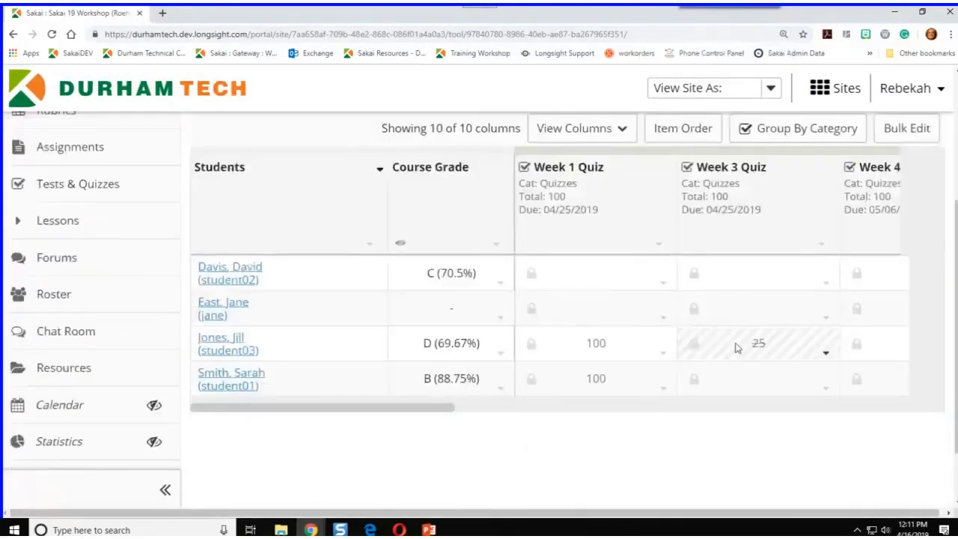
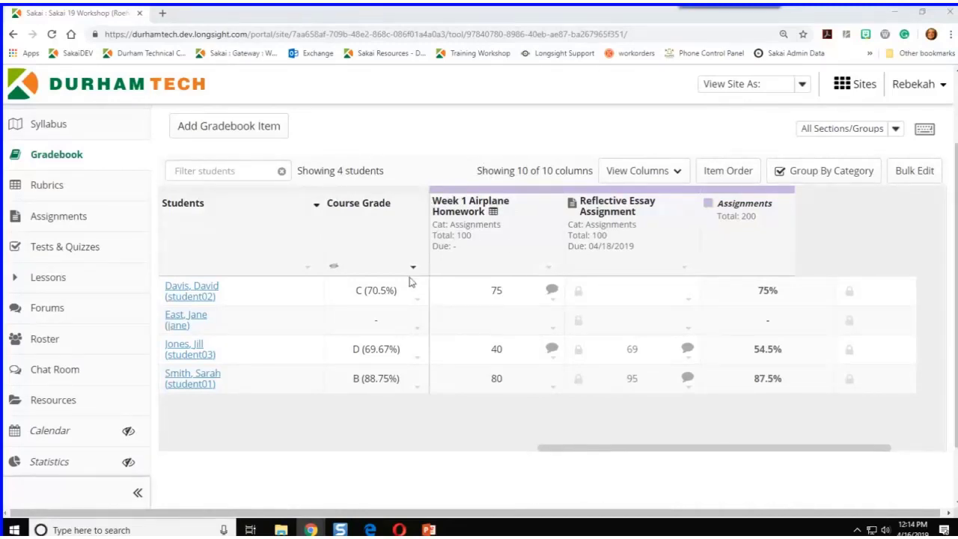
# View the comment on the first student's Week 1 Airplane Homework grade and check the options available for that grade
pyautogui.scroll(2, 491, 245)
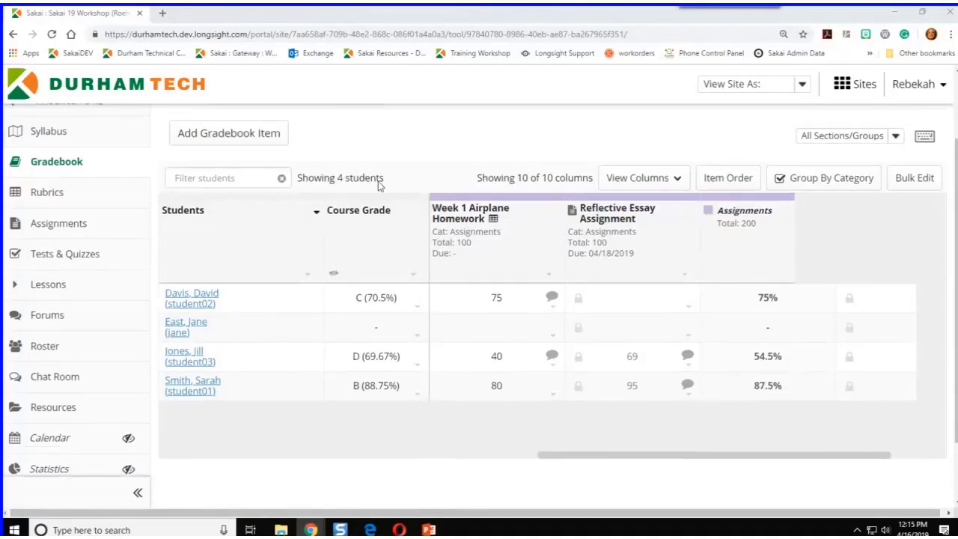
pyautogui.scroll(-2, 471, 276)
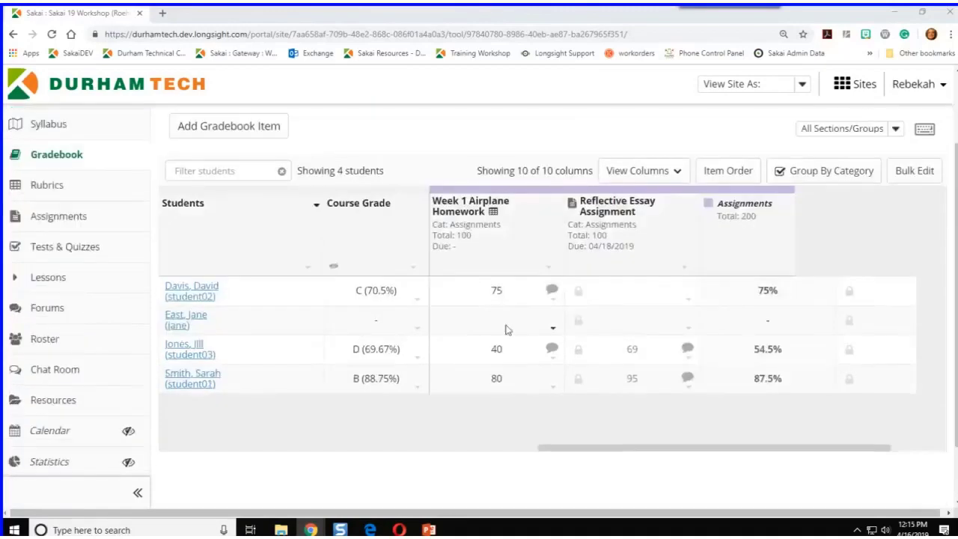
pyautogui.click(552, 291)
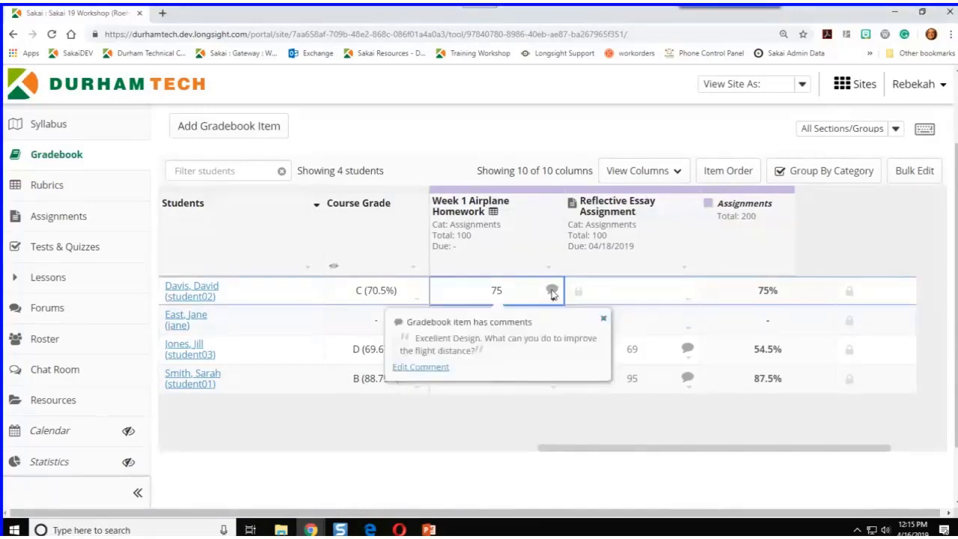
pyautogui.click(605, 322)
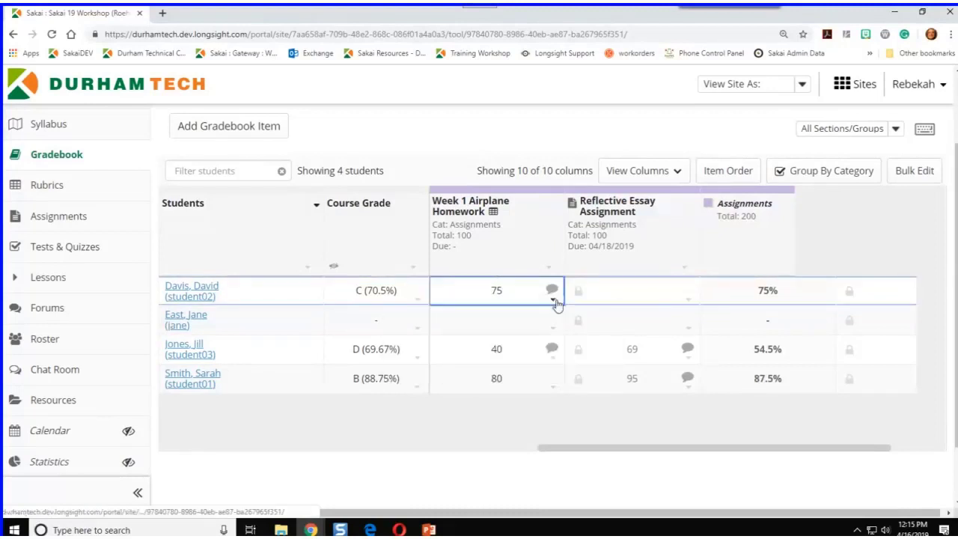
pyautogui.click(554, 300)
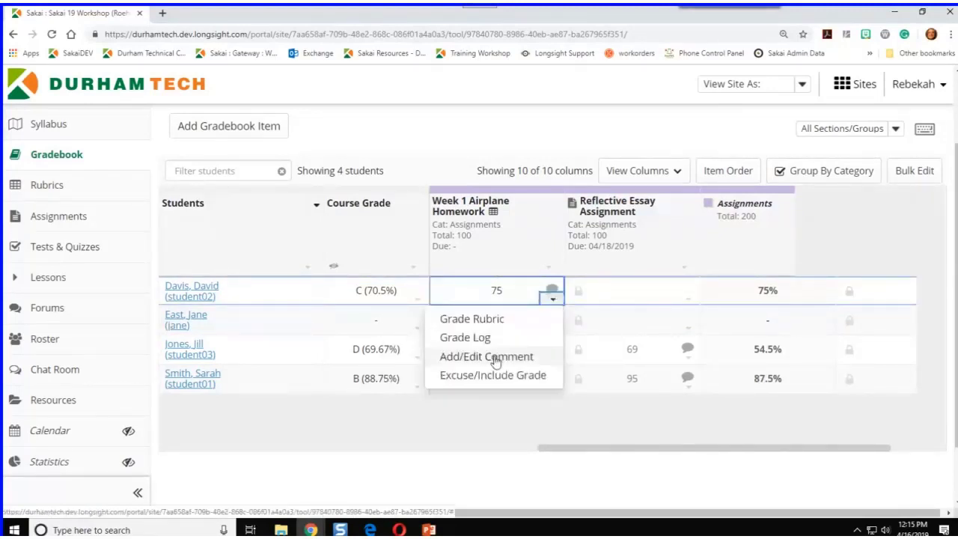
pyautogui.click(554, 299)
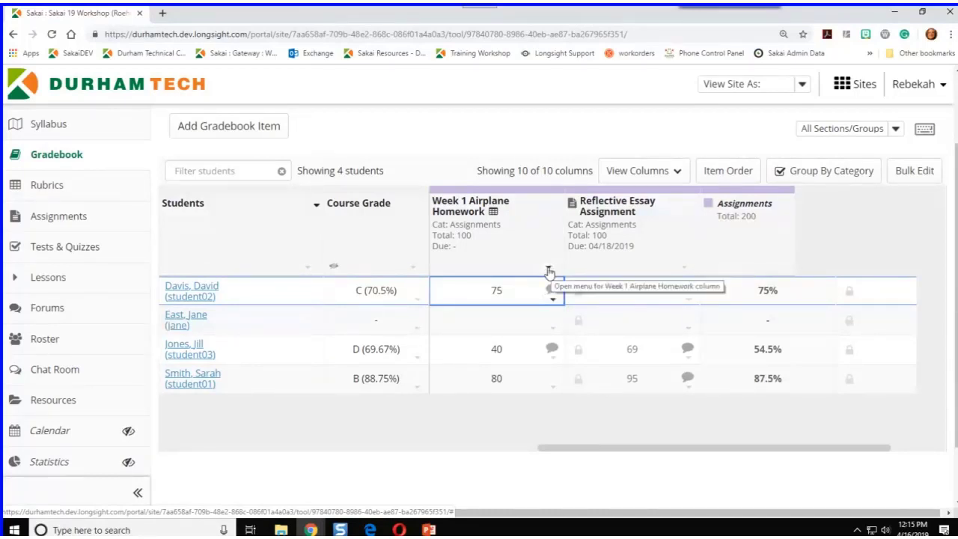
# Review the grading rubric and release settings in the Week 1 Airplane Homework item details, and leave without saving
pyautogui.click(548, 267)
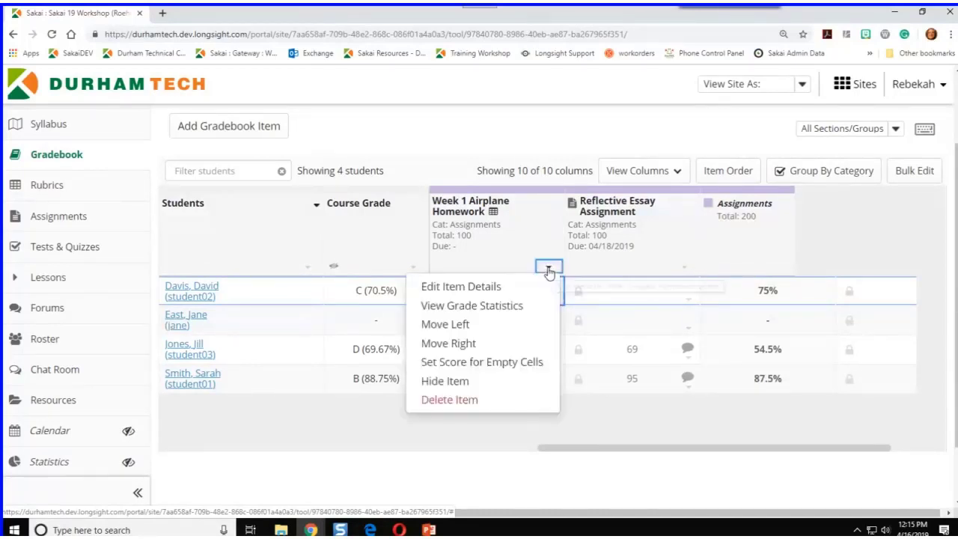
pyautogui.click(452, 289)
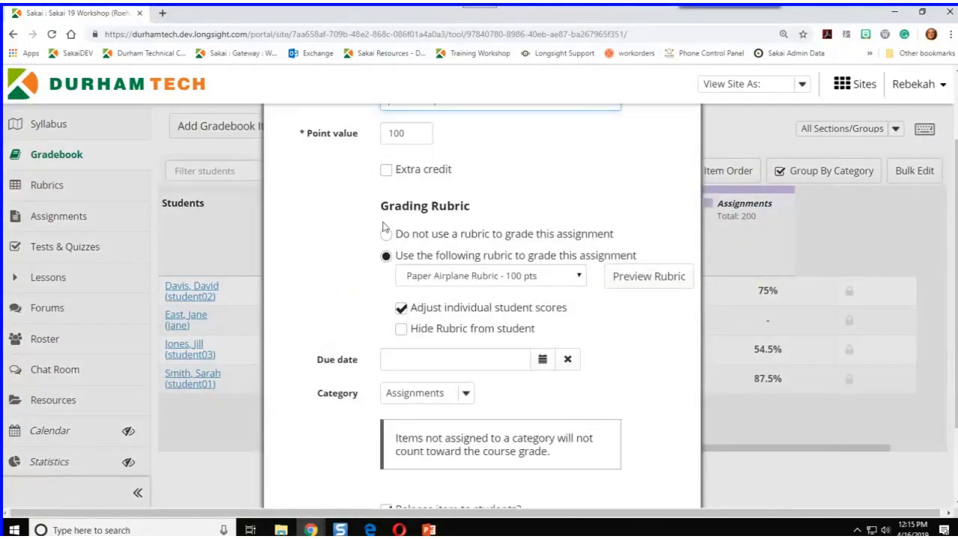
pyautogui.scroll(-3, 303, 305)
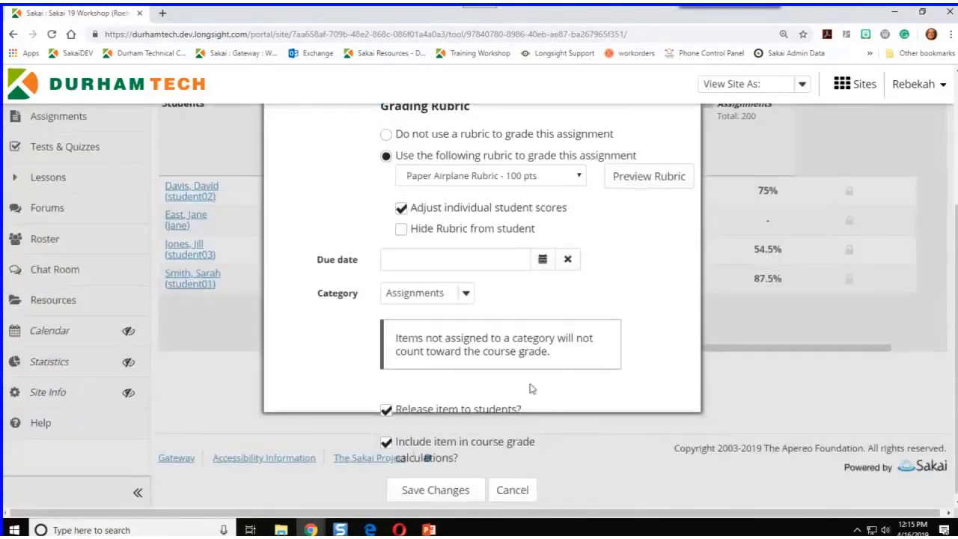
pyautogui.click(512, 489)
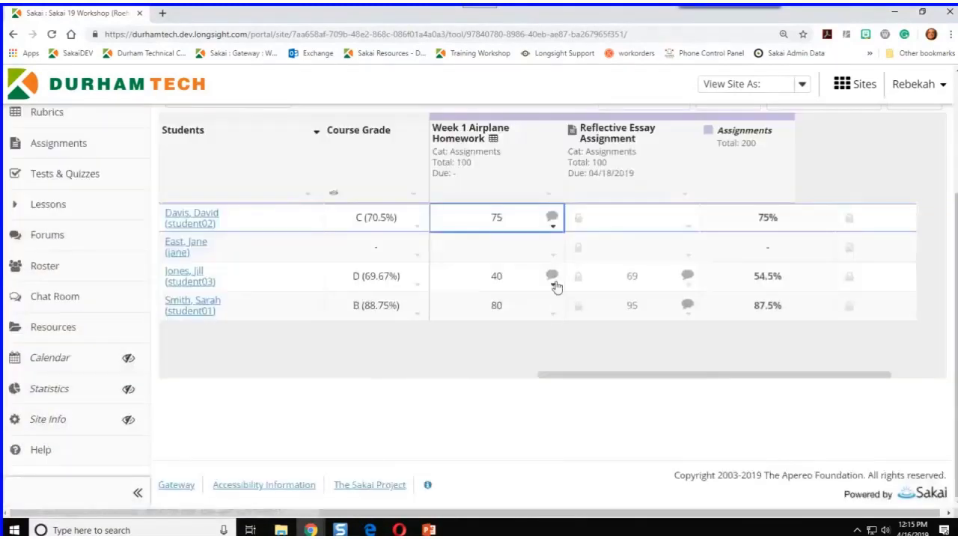
# Try different rubric ratings for the first student's Week 1 Airplane Homework, ending with Design at Exceeds expectations and Flight at Meets expectations
pyautogui.scroll(3, 553, 295)
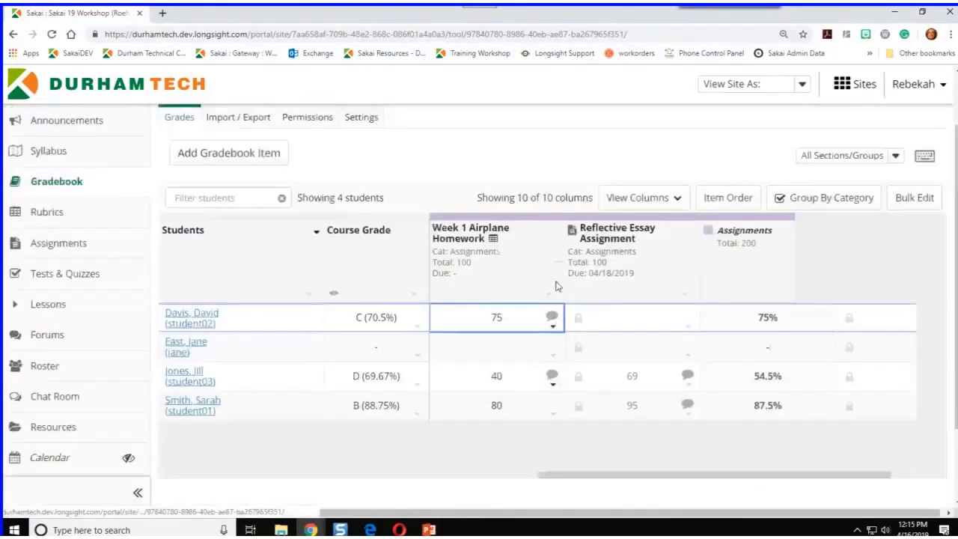
pyautogui.click(553, 327)
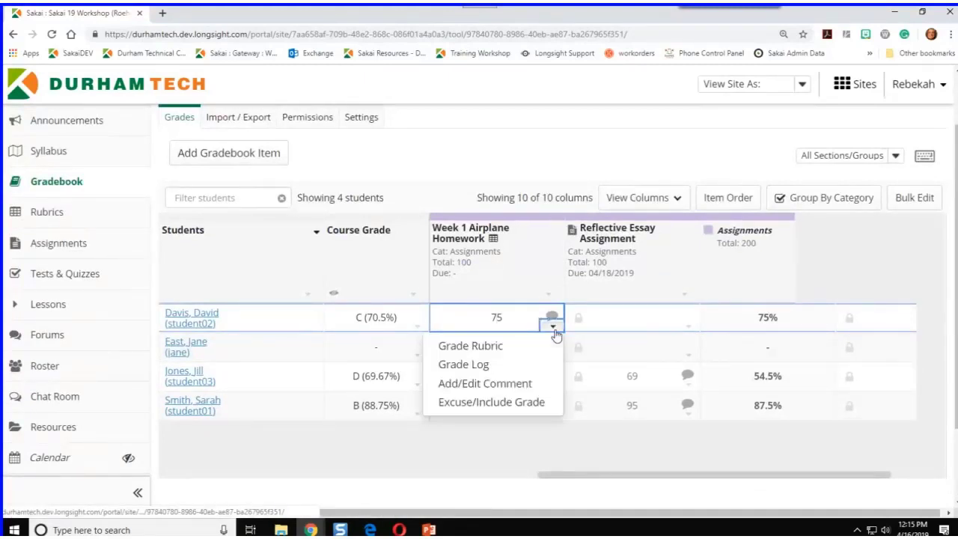
pyautogui.click(472, 347)
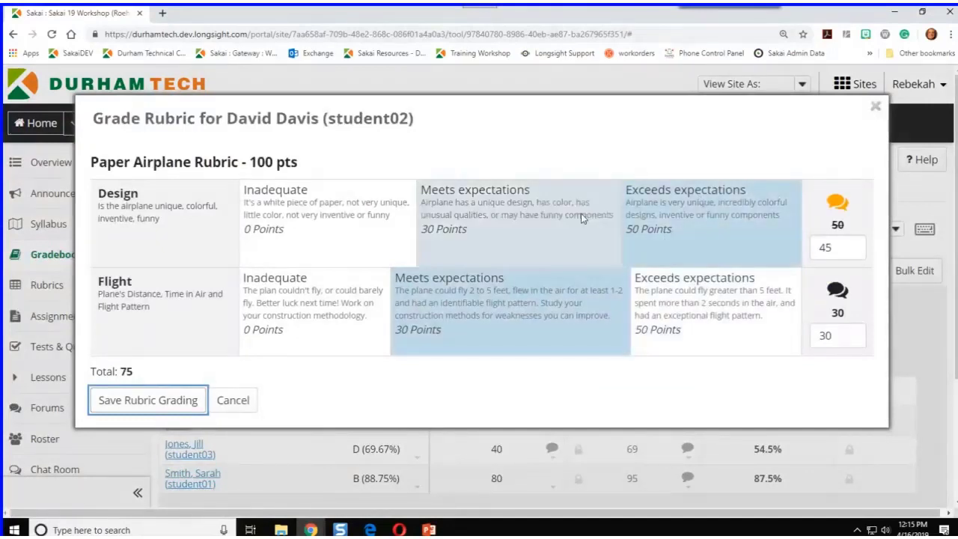
pyautogui.click(528, 214)
pyautogui.click(317, 323)
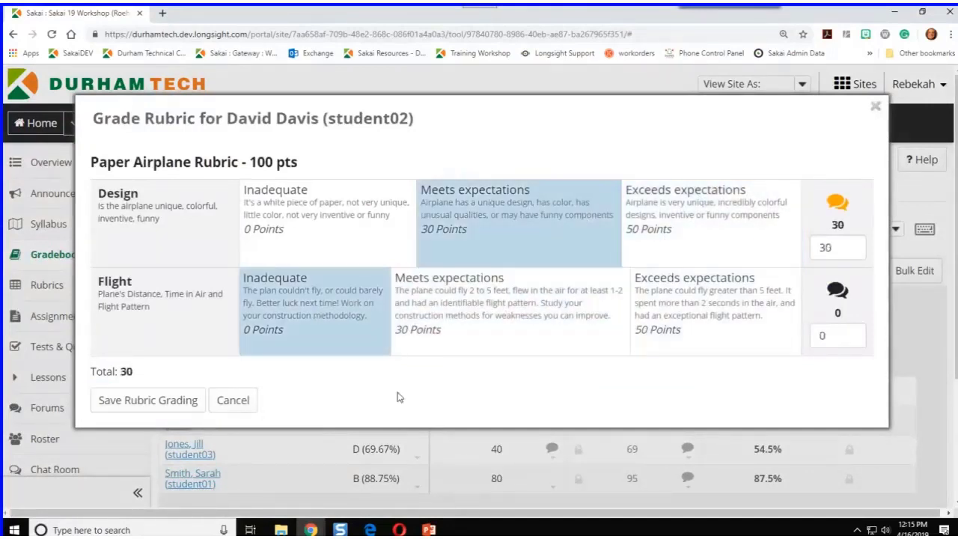
pyautogui.click(525, 319)
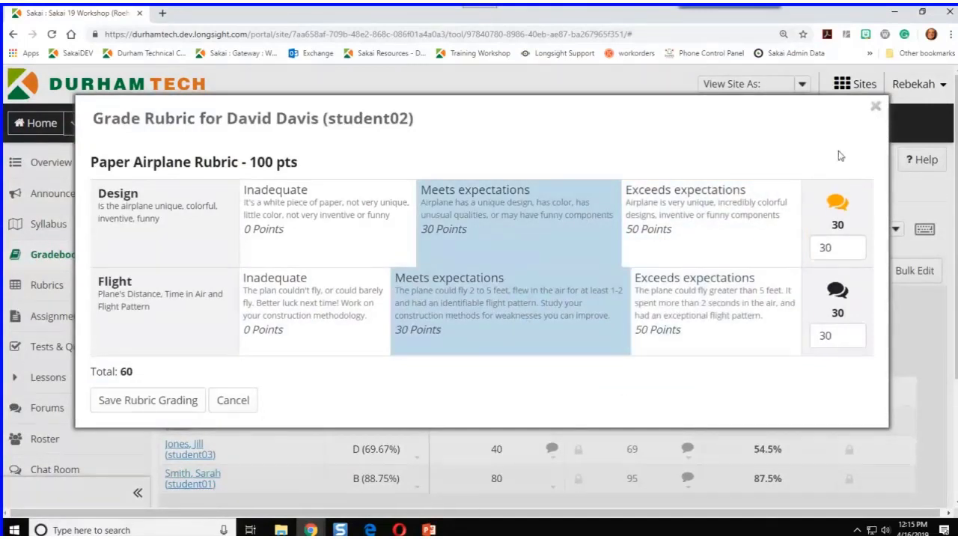
pyautogui.click(683, 231)
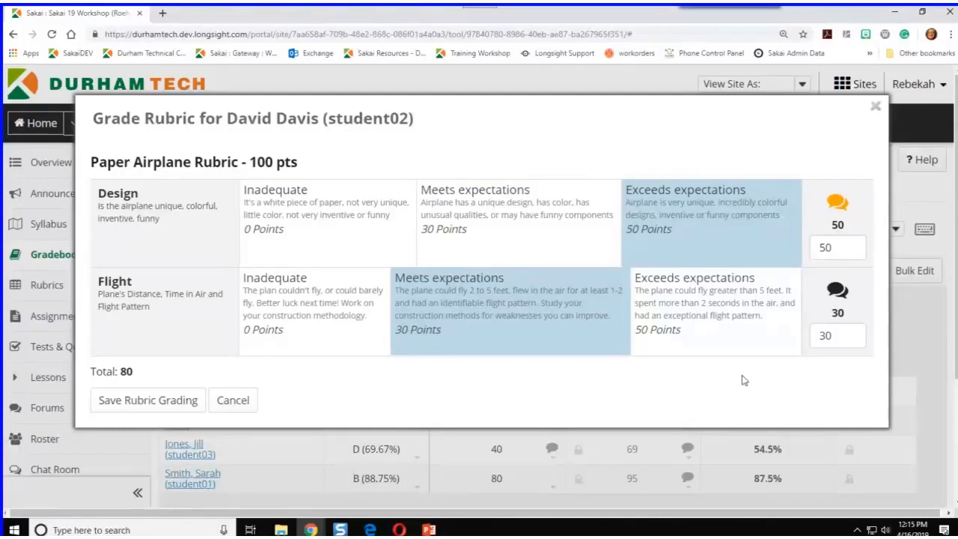
# View the comment on the rubric's Design criterion and close the rubric grading without saving
pyautogui.click(837, 205)
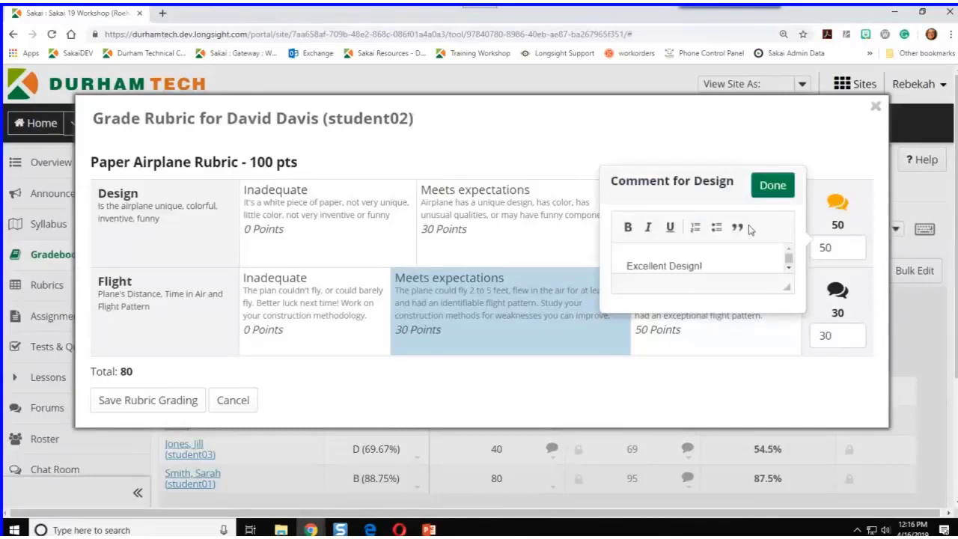
pyautogui.click(770, 196)
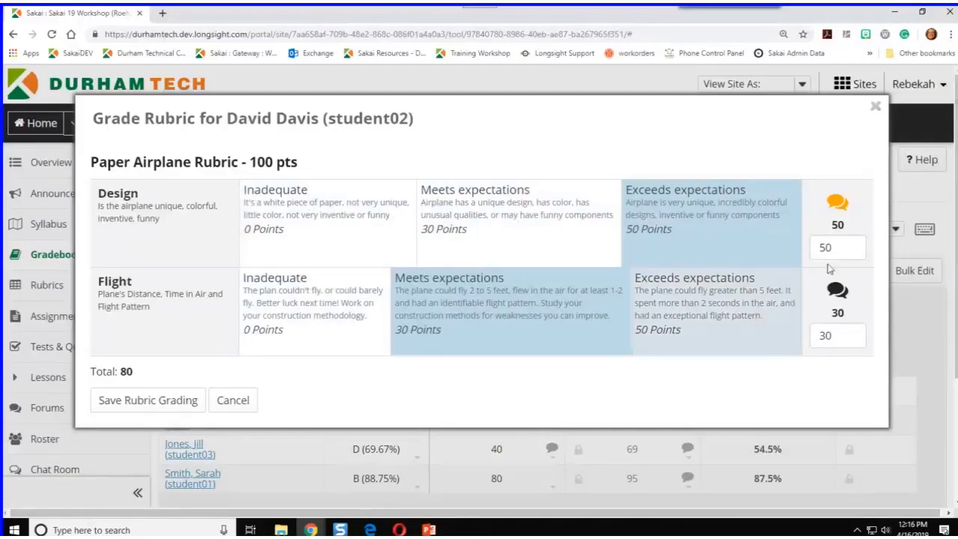
pyautogui.click(874, 106)
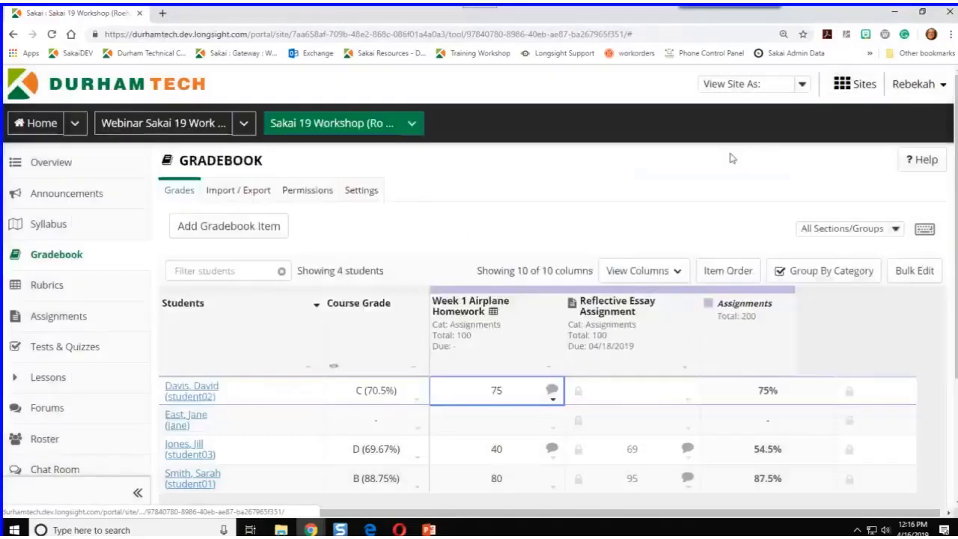
# Switch back to the Webinar Sakai 19 Workshop site, open its Rubrics tool and collapse the Shared Rubrics list
pyautogui.scroll(-2, 229, 338)
pyautogui.scroll(2, 229, 338)
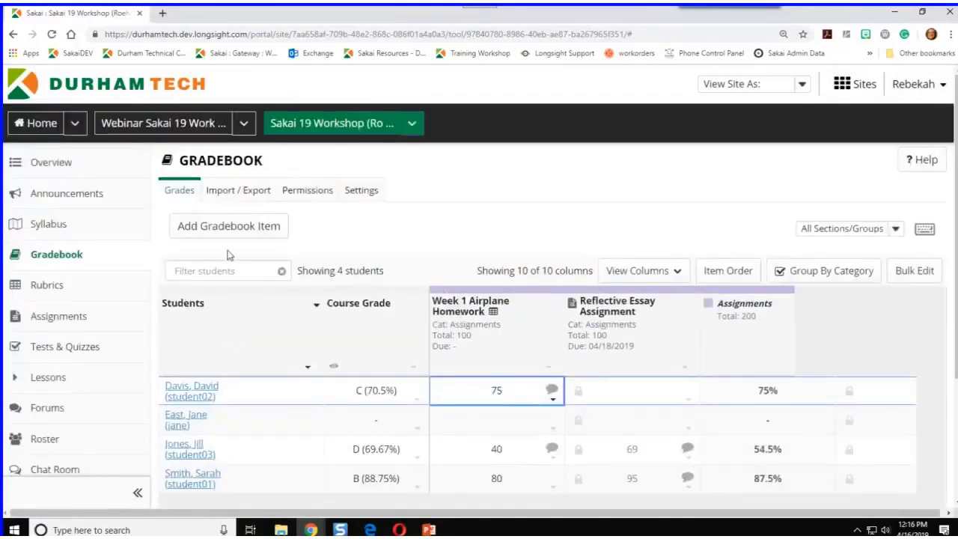
pyautogui.click(187, 123)
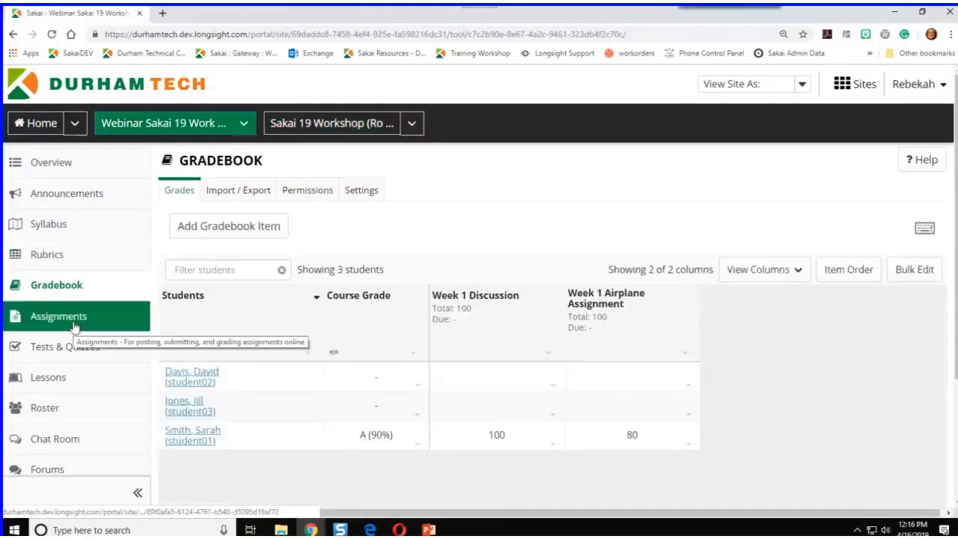
pyautogui.click(47, 256)
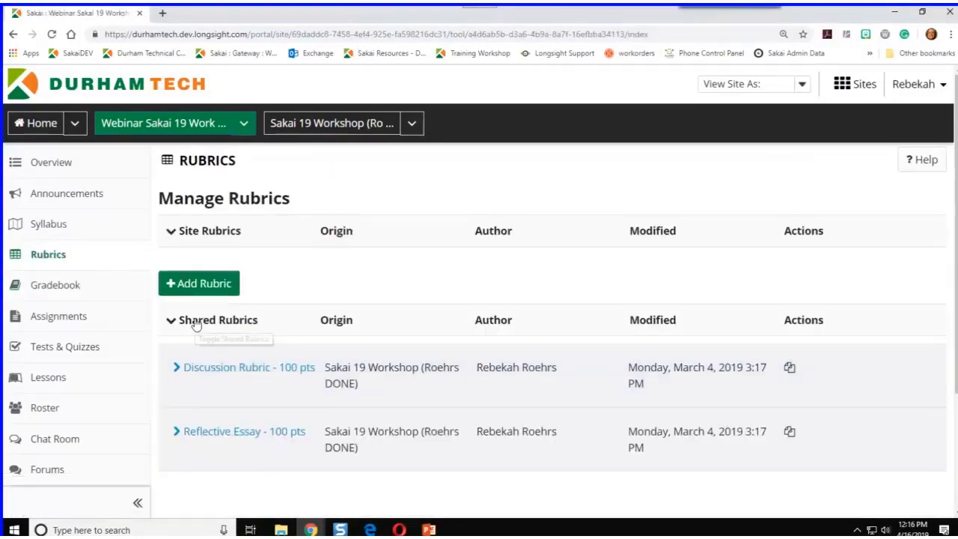
pyautogui.click(208, 331)
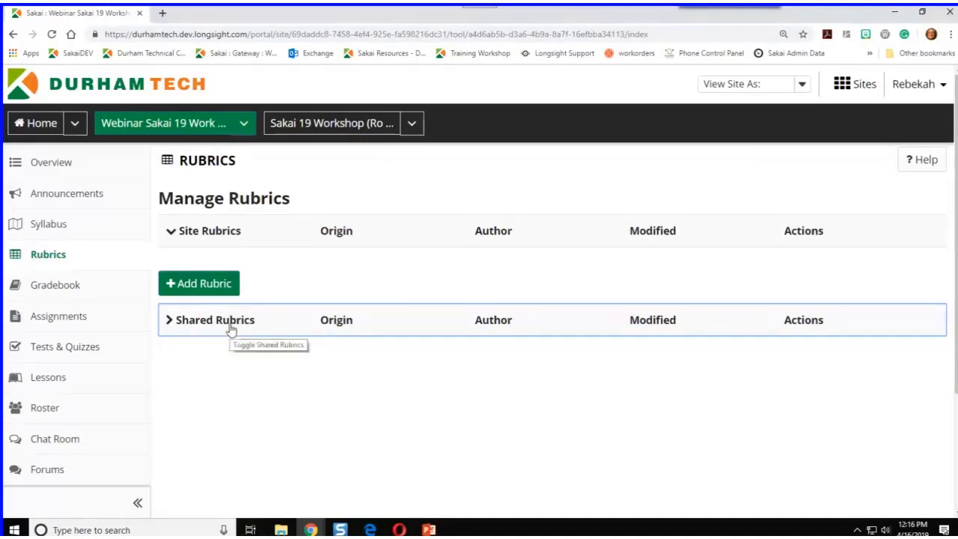
# Add a new site rubric titled "Airplane Homework Rubric 100 pts" and save the title
pyautogui.click(213, 284)
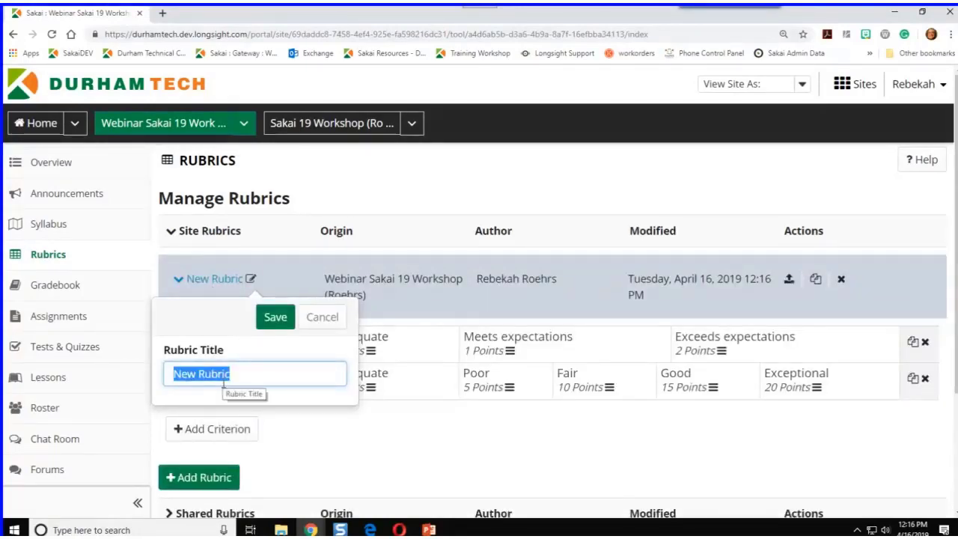
pyautogui.write('Airplane')
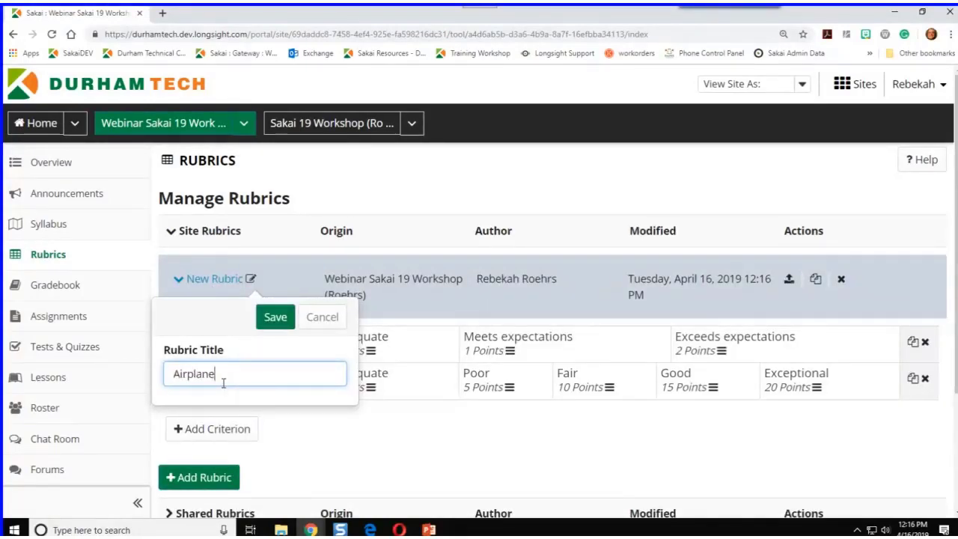
pyautogui.write(' Homework Rubric')
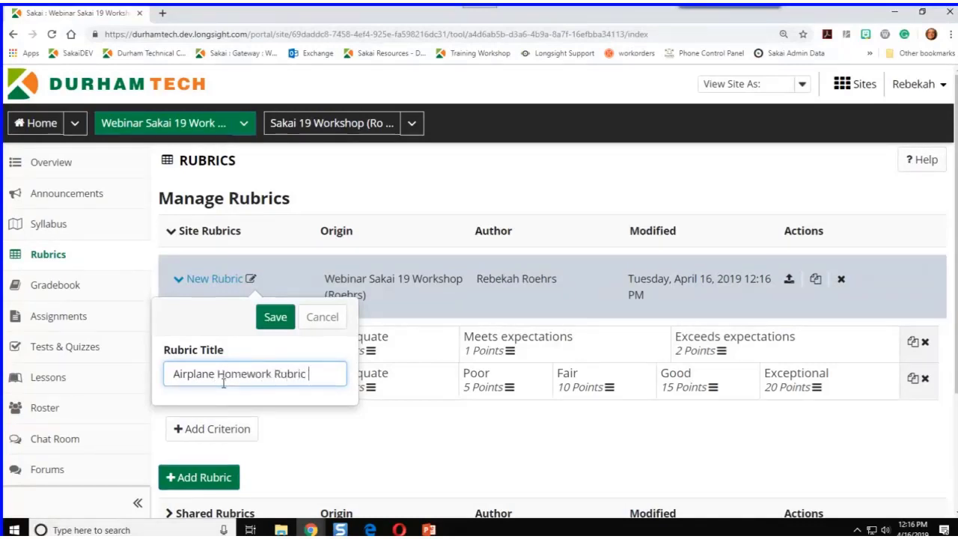
pyautogui.write(' 100 pts')
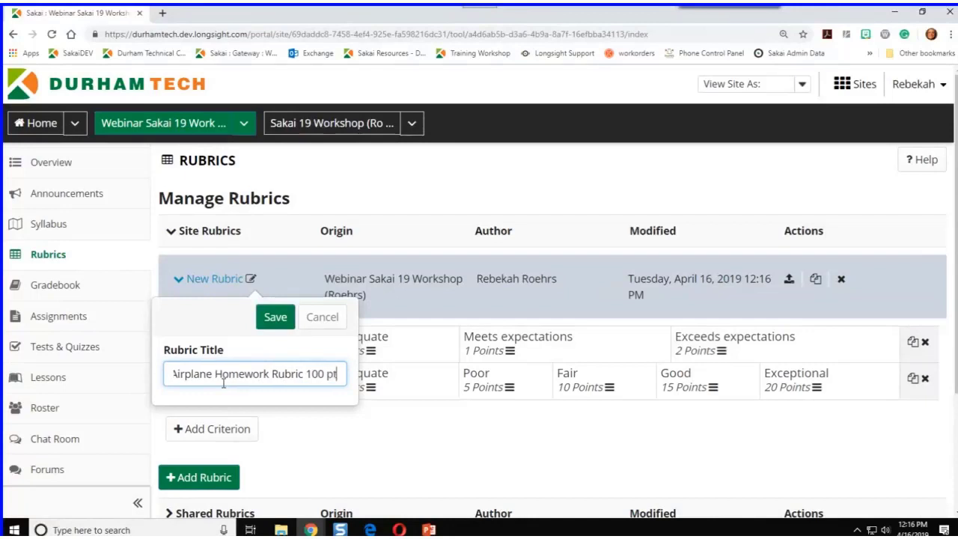
pyautogui.click(273, 319)
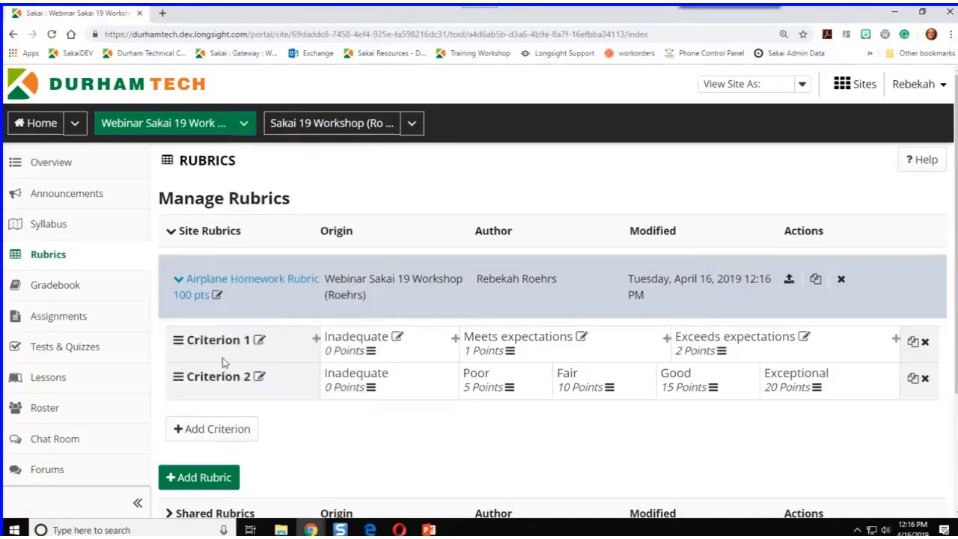
# Rename the rubric's first criterion as Design
pyautogui.click(258, 341)
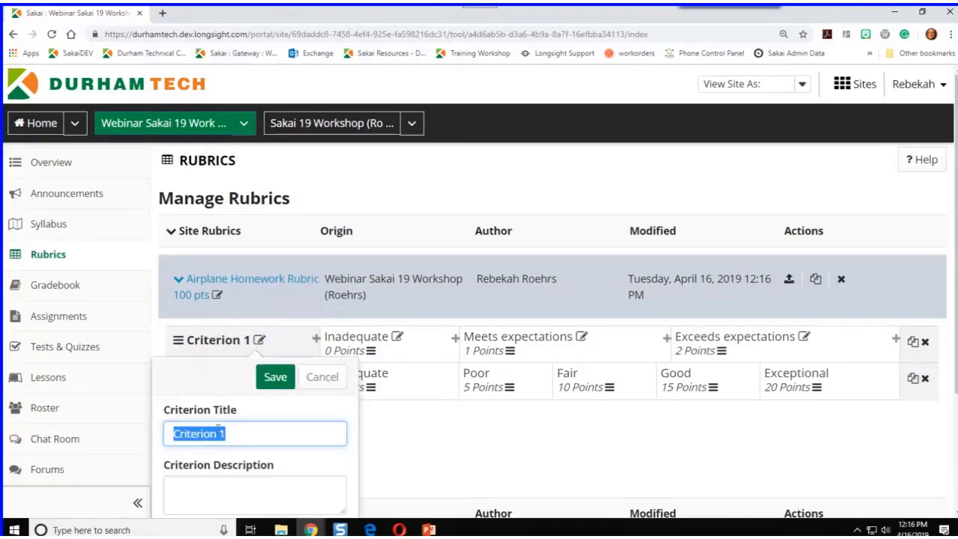
pyautogui.write('Design')
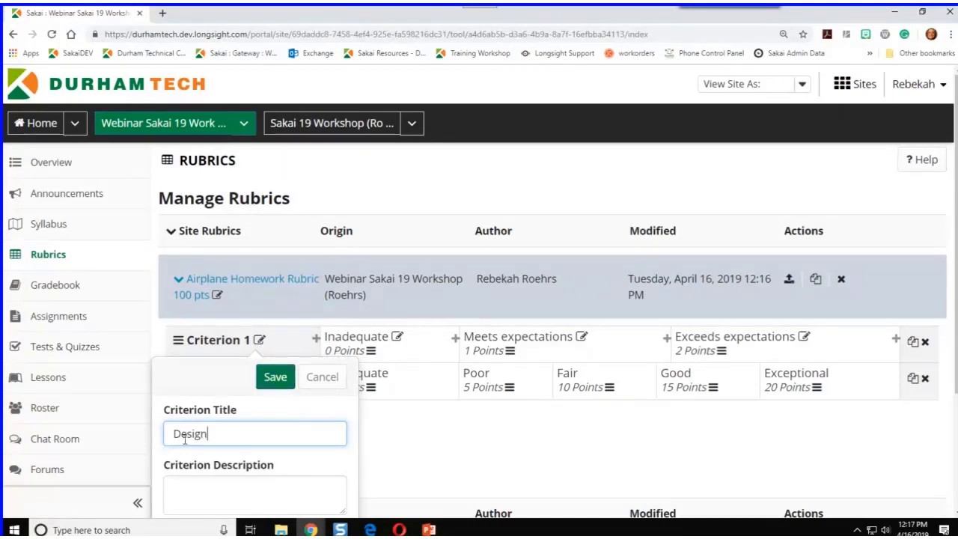
pyautogui.click(276, 378)
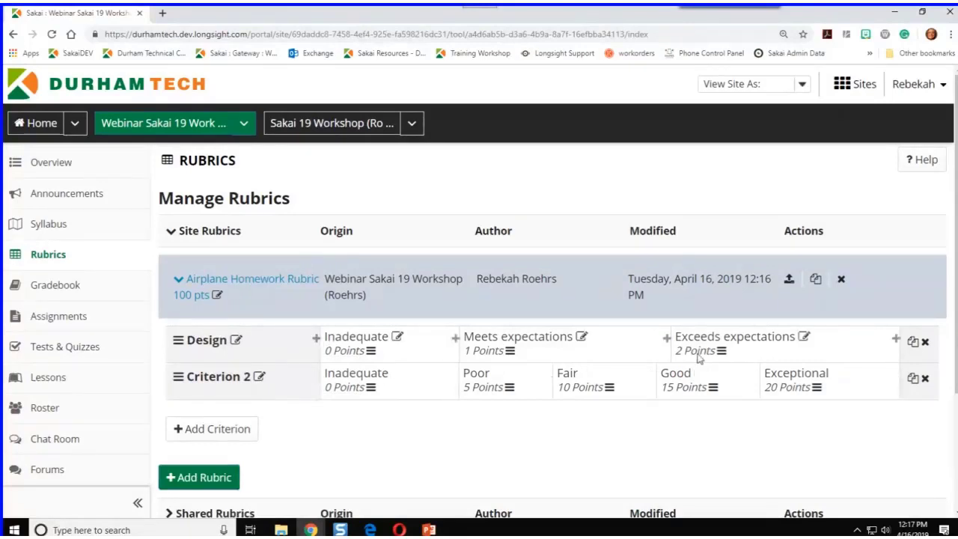
# Rename the Design criterion's Inadequate rating as "Not so Good" and its Meets expectations rating as "OK"
pyautogui.click(397, 341)
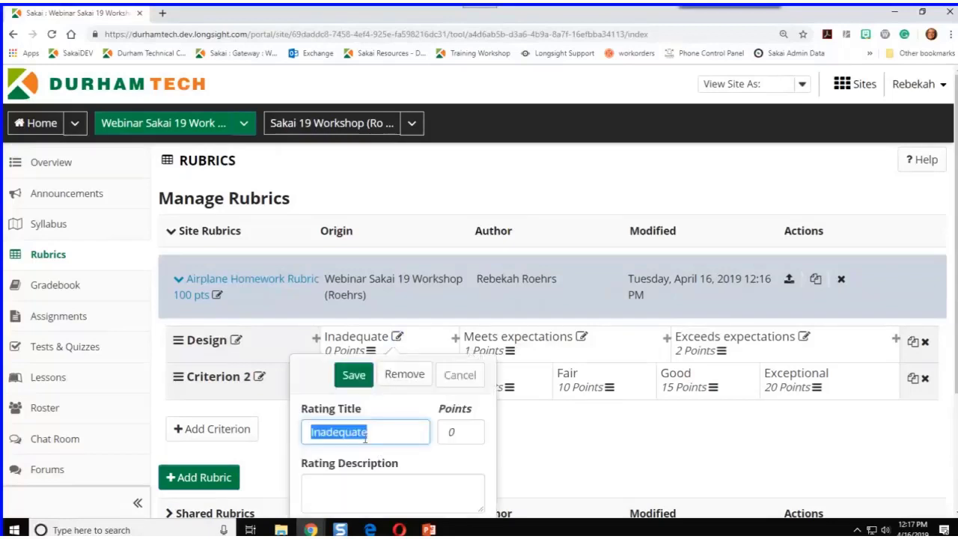
pyautogui.write('Not so Good')
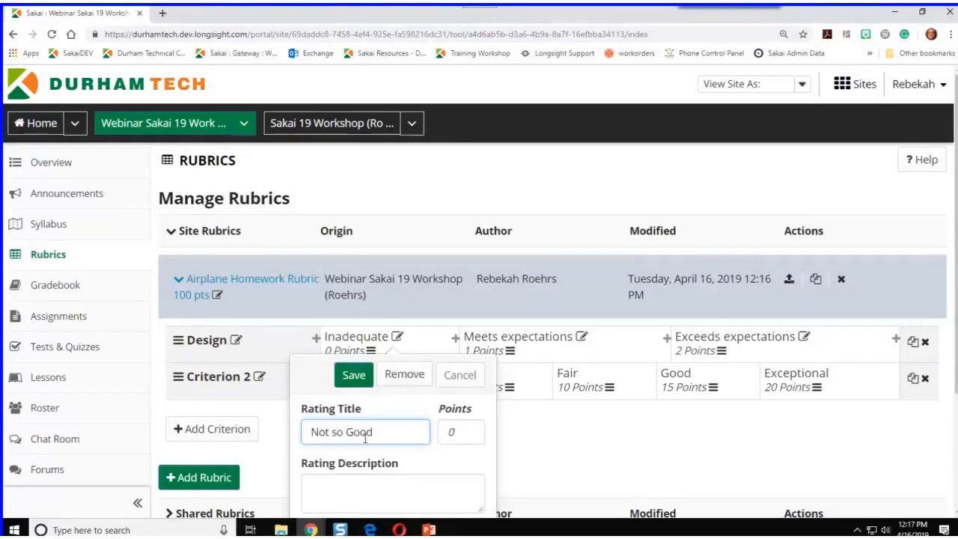
pyautogui.click(354, 377)
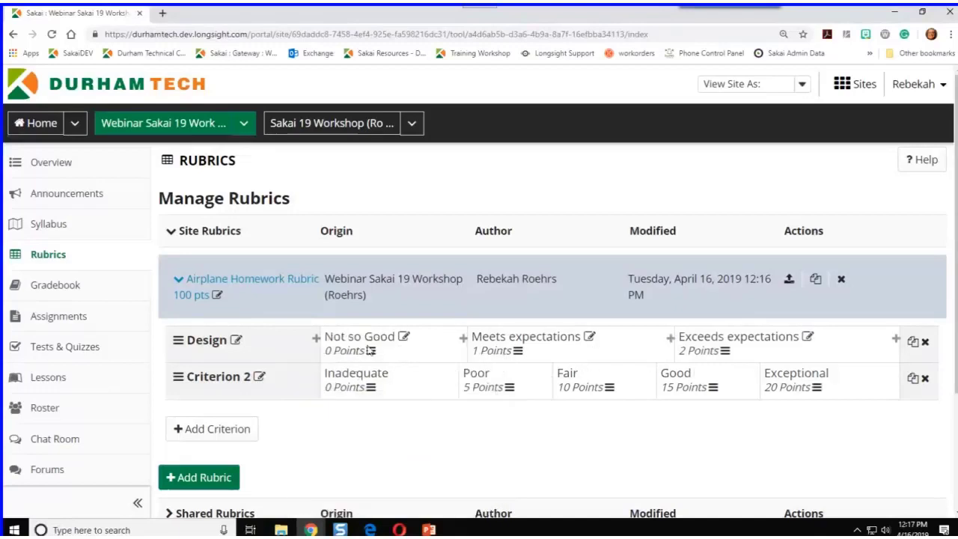
pyautogui.click(589, 336)
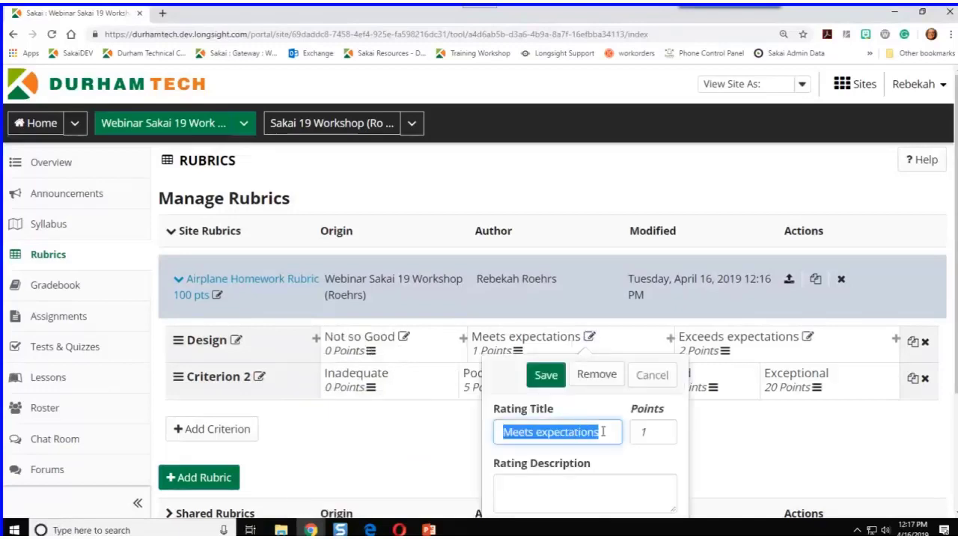
pyautogui.write('OK')
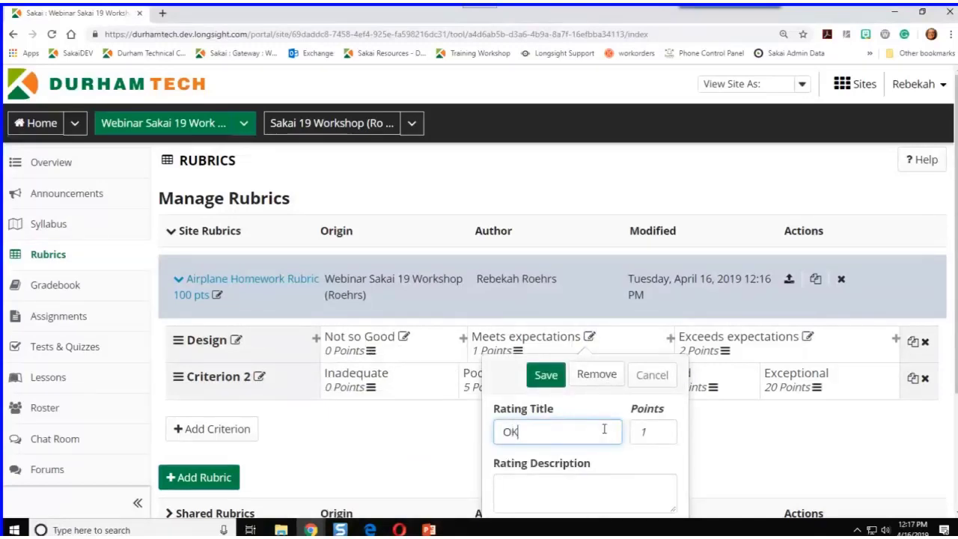
pyautogui.click(548, 375)
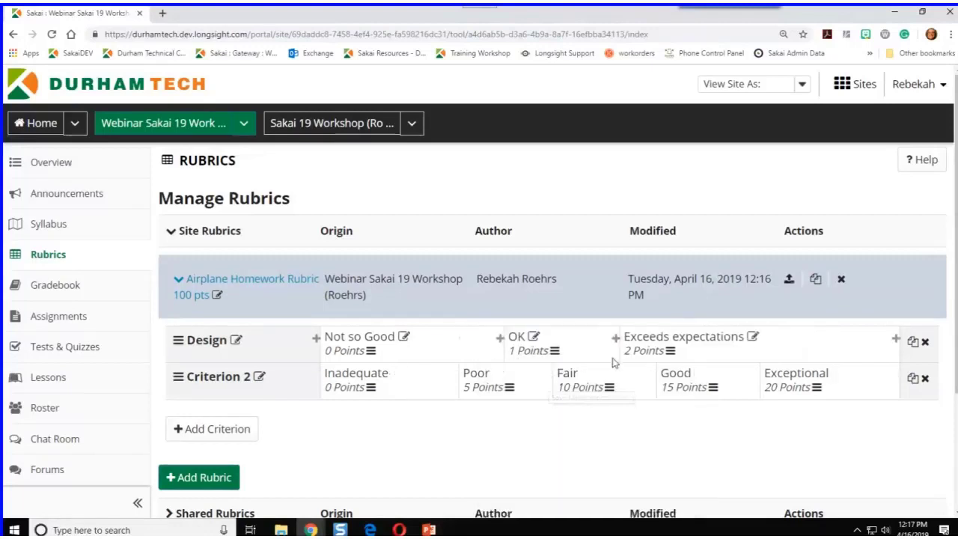
# Rename the Design criterion's Exceeds expectations rating as "Wow!" and make it worth 50 points
pyautogui.click(753, 338)
pyautogui.write('Wow!')
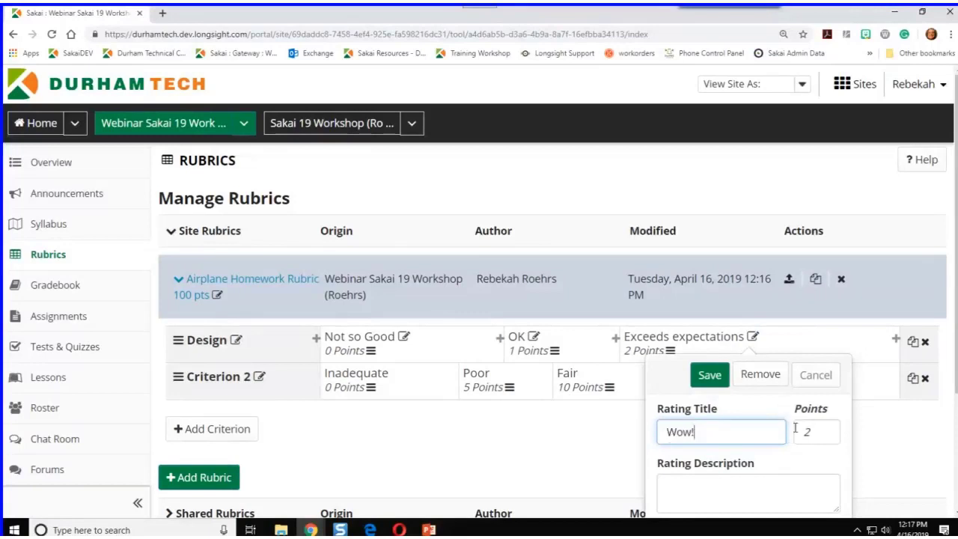
pyautogui.doubleClick(817, 423)
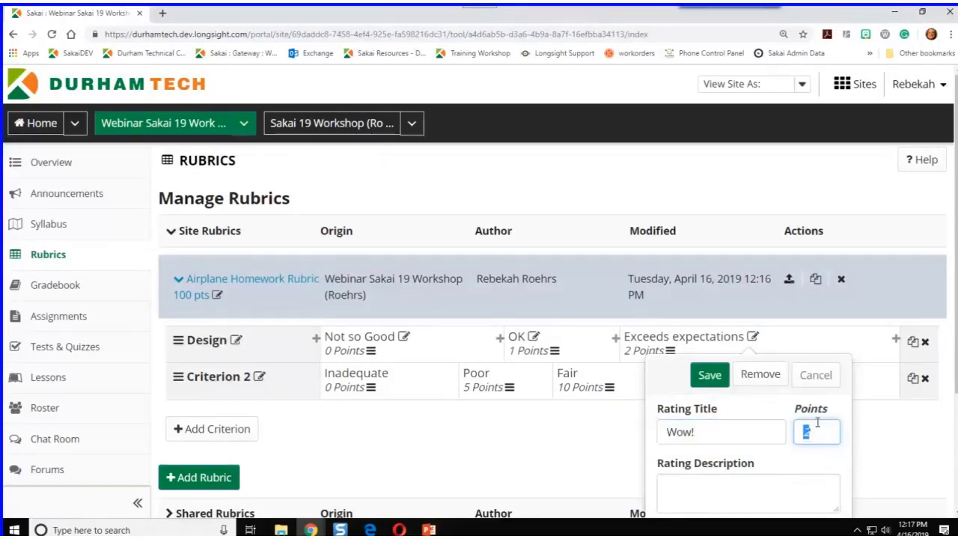
pyautogui.write('50')
pyautogui.click(707, 375)
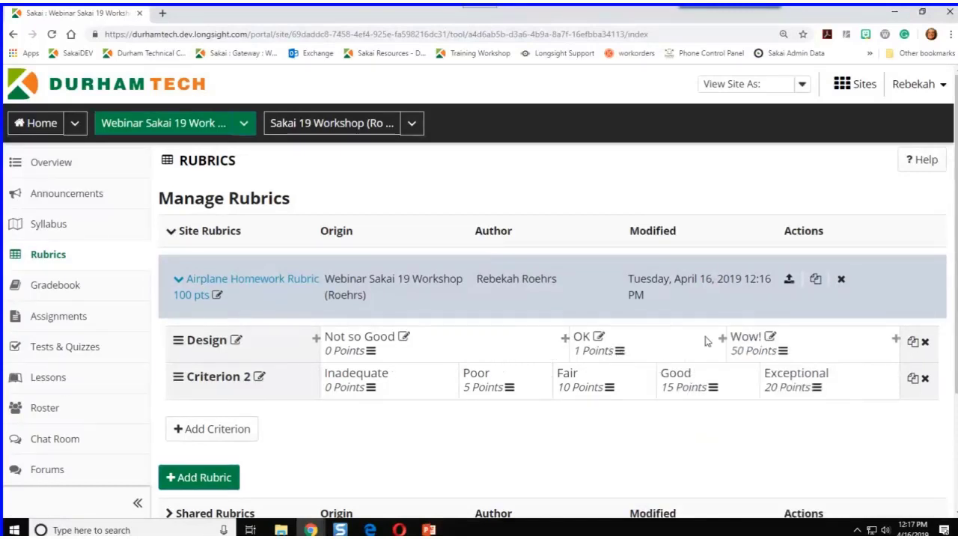
# Set the Design criterion's OK rating to 25 points and save it
pyautogui.click(598, 337)
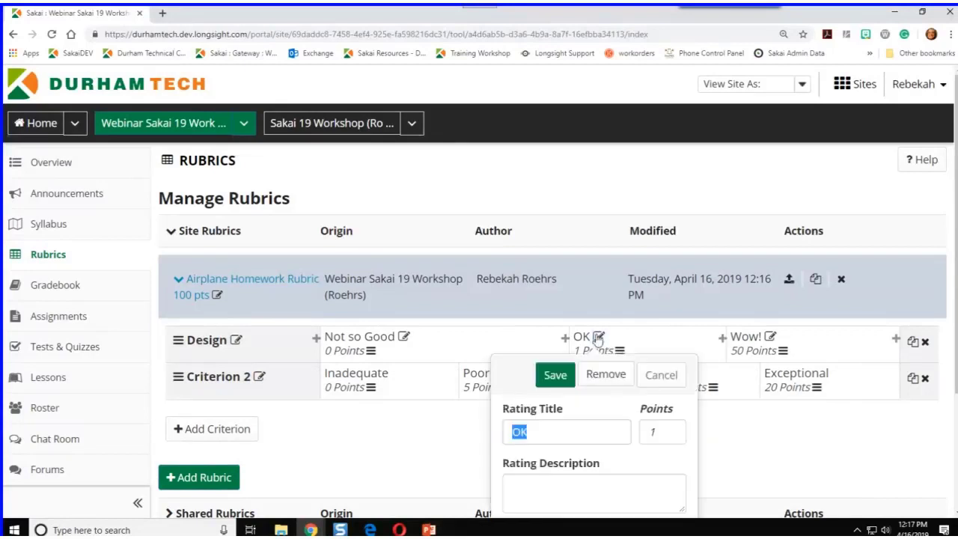
pyautogui.doubleClick(660, 429)
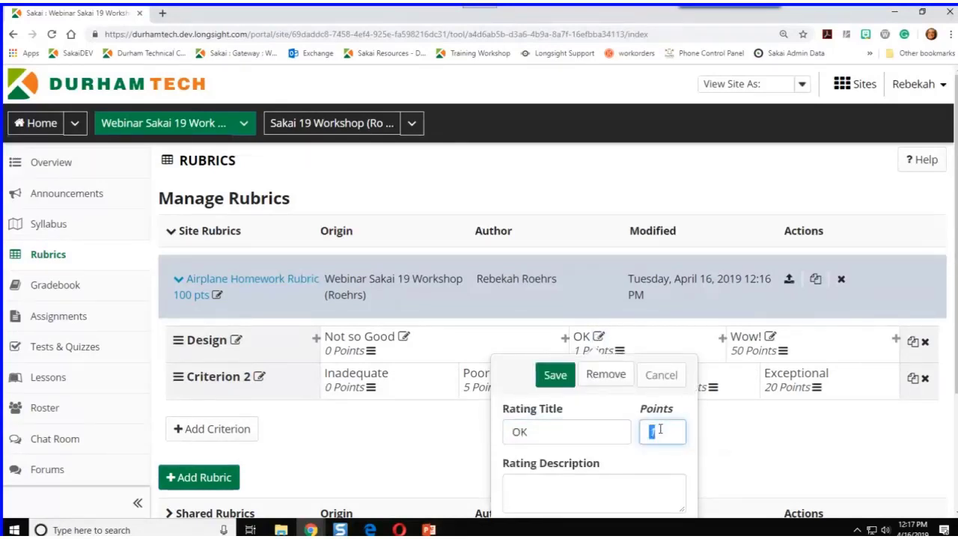
pyautogui.write('25')
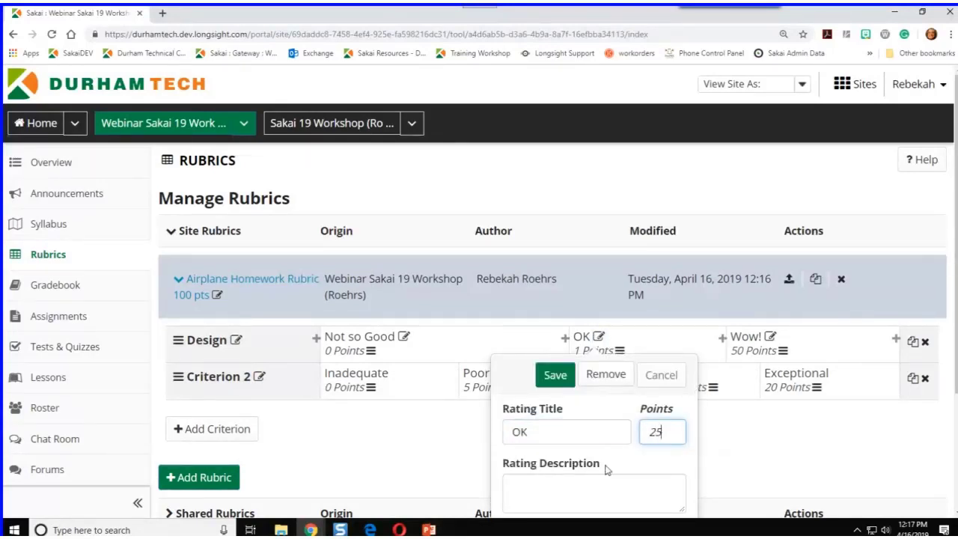
pyautogui.click(554, 375)
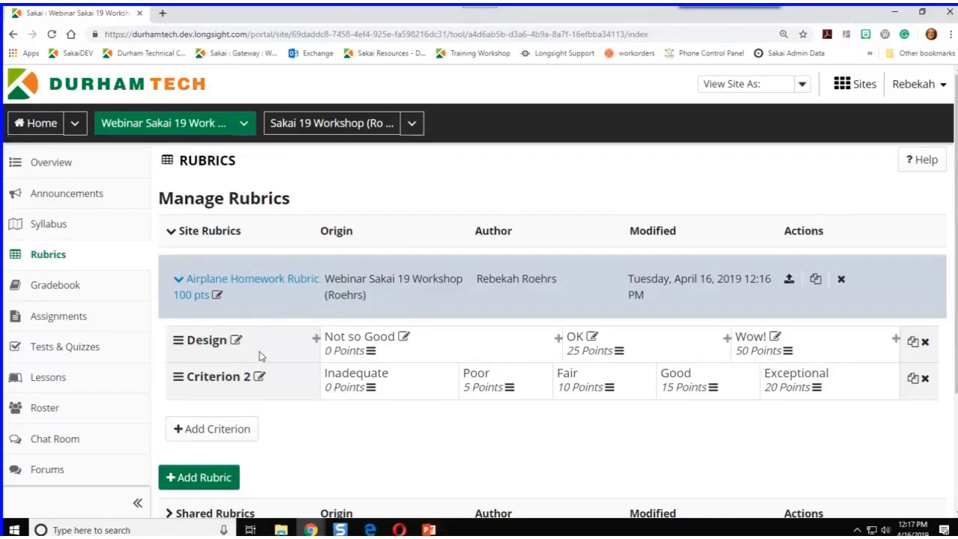
# Delete Criterion 2 from the rubric, and duplicate the Design criterion with the title Flight
pyautogui.click(925, 378)
pyautogui.click(815, 403)
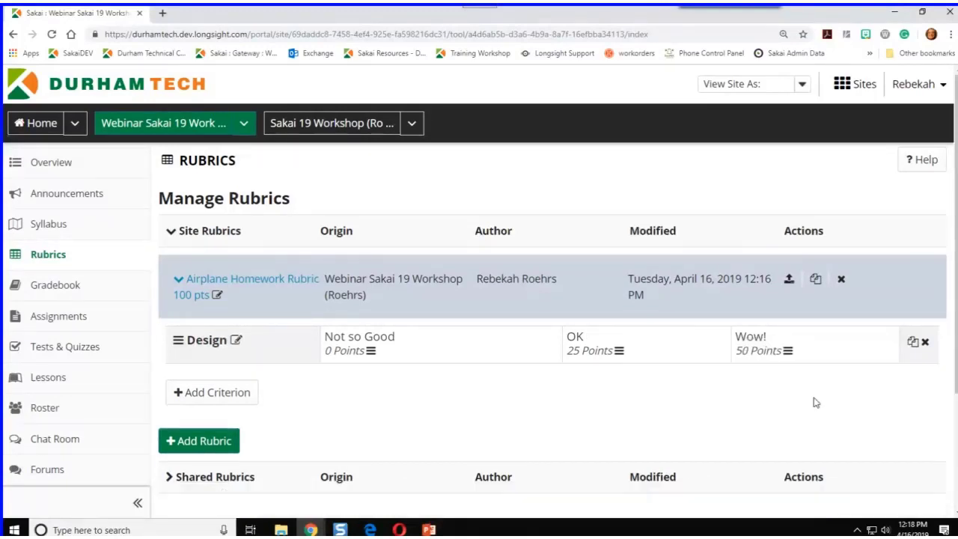
pyautogui.click(912, 342)
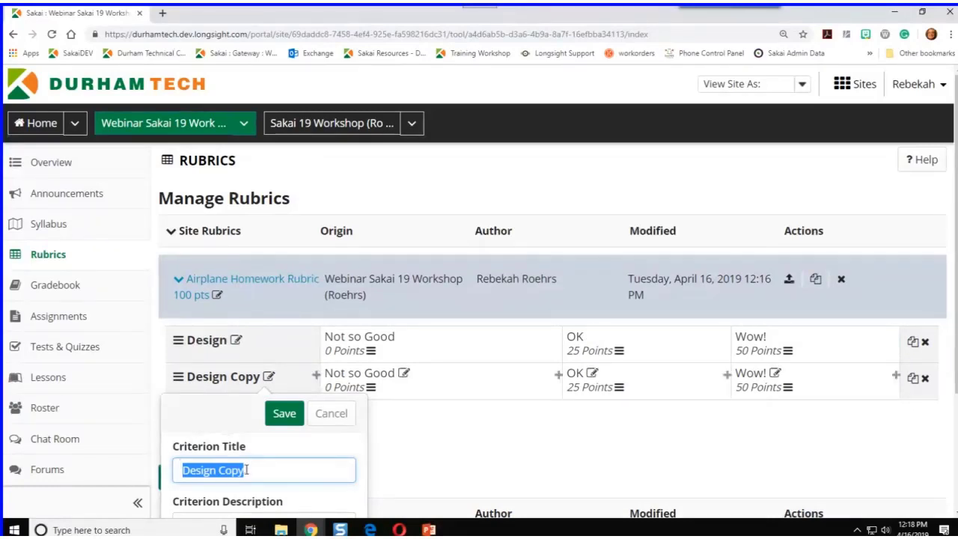
pyautogui.write('Flight')
pyautogui.click(284, 416)
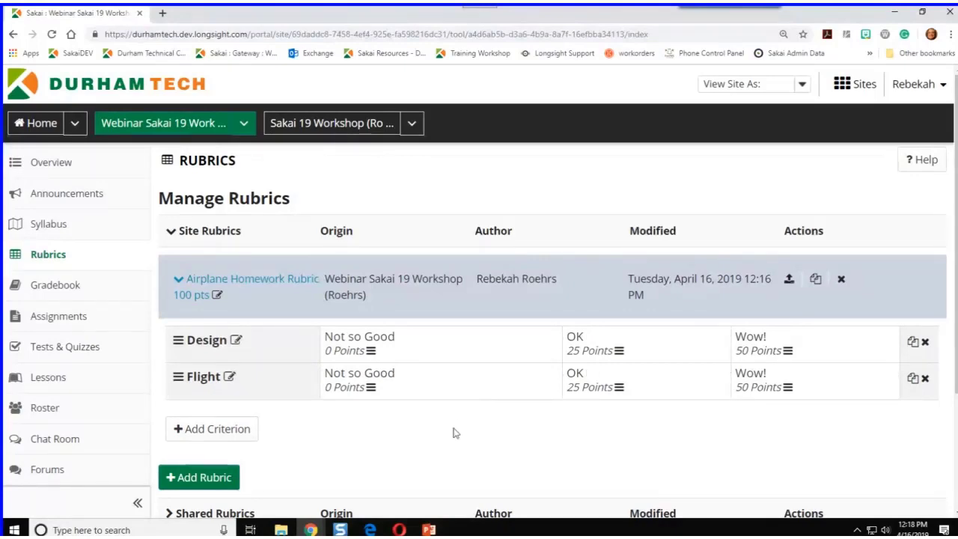
# Go to the site's Gradebook and open the item details of Week 1 Airplane Assignment for editing
pyautogui.scroll(-2, 454, 431)
pyautogui.scroll(2, 395, 389)
pyautogui.click(53, 286)
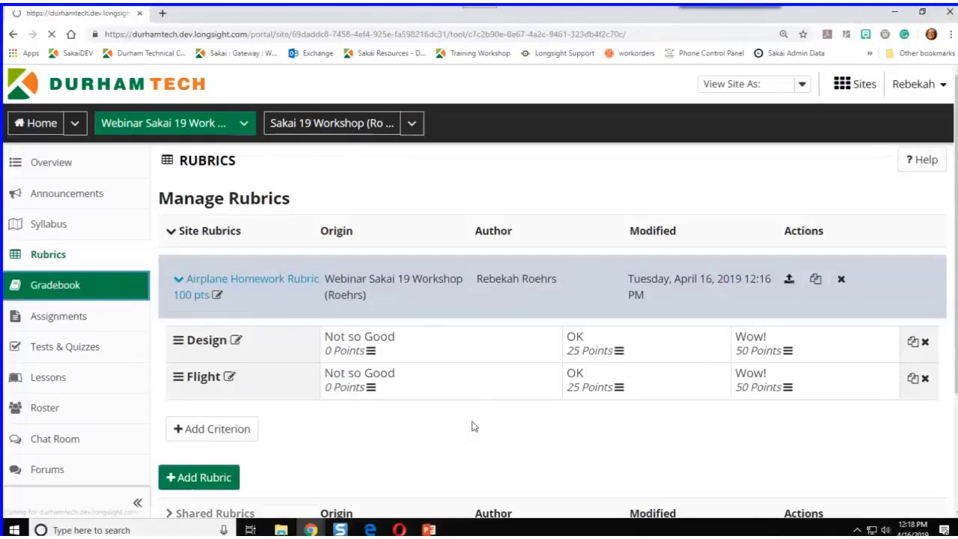
pyautogui.scroll(-3, 578, 420)
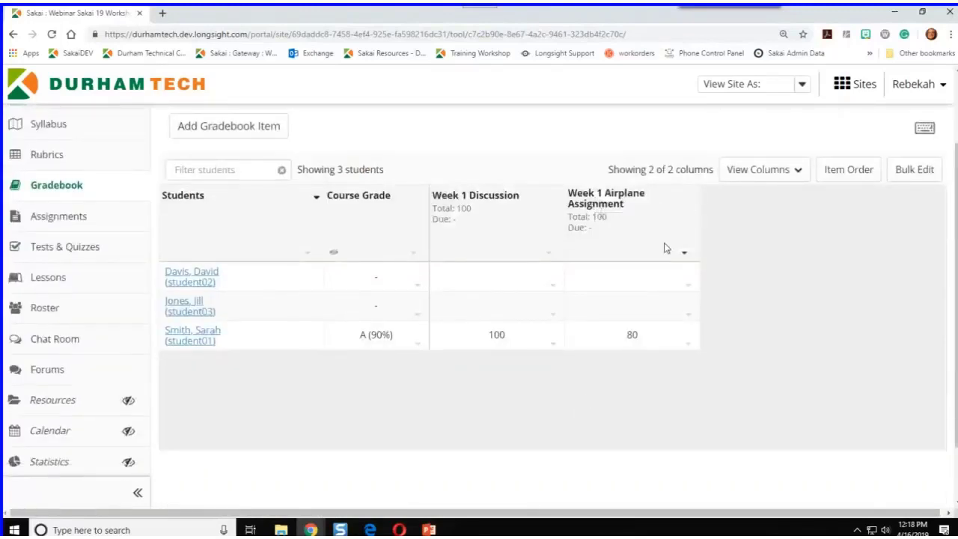
pyautogui.click(686, 256)
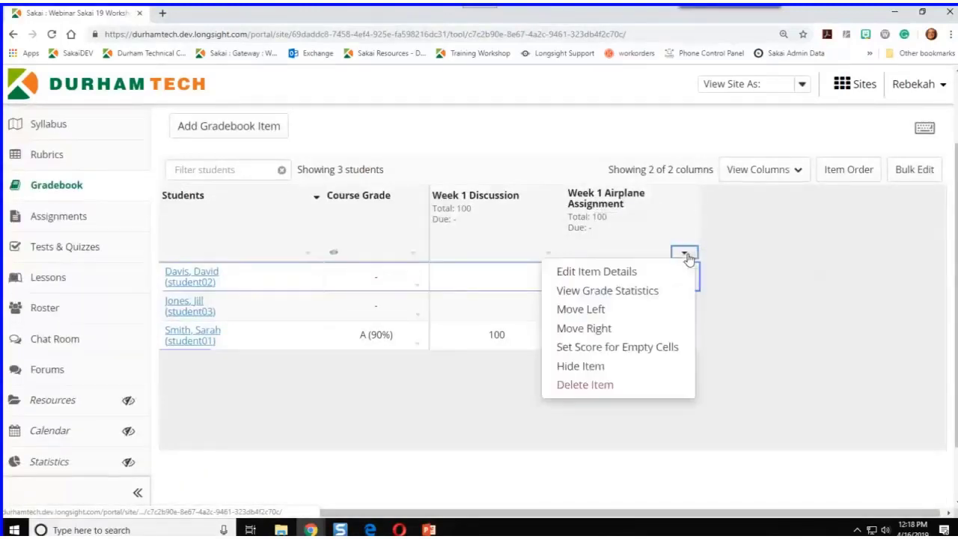
pyautogui.click(606, 272)
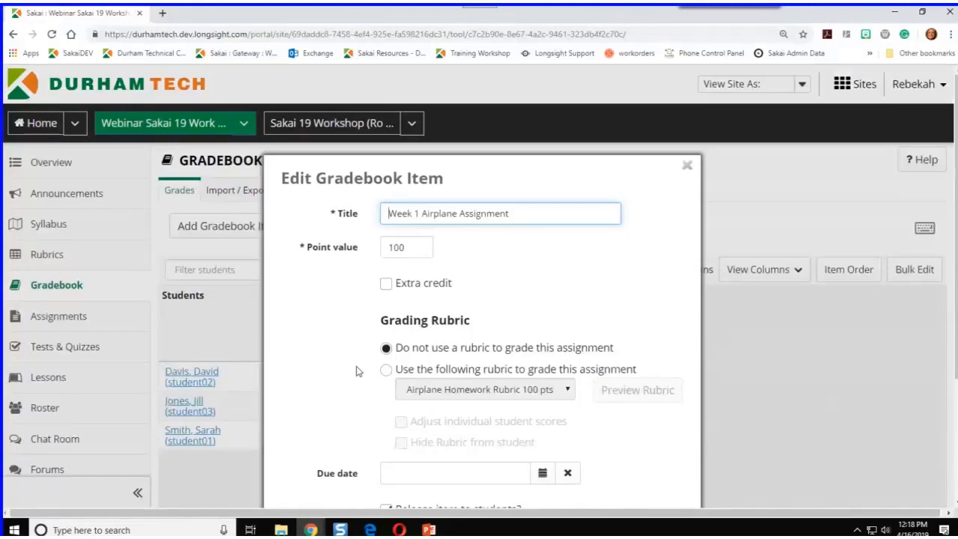
# Choose to grade the assignment with the Airplane Homework Rubric 100 pts and preview that rubric
pyautogui.scroll(-2, 354, 349)
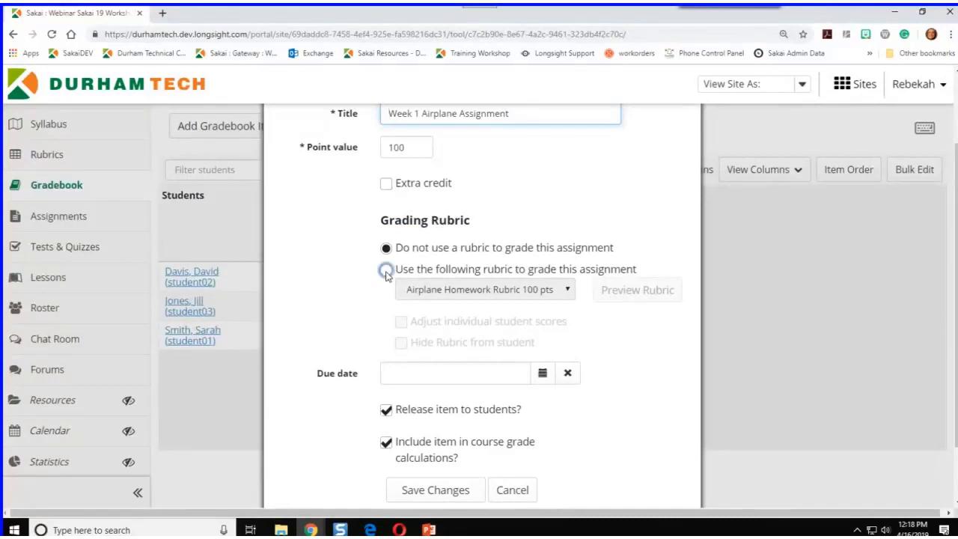
pyautogui.click(386, 270)
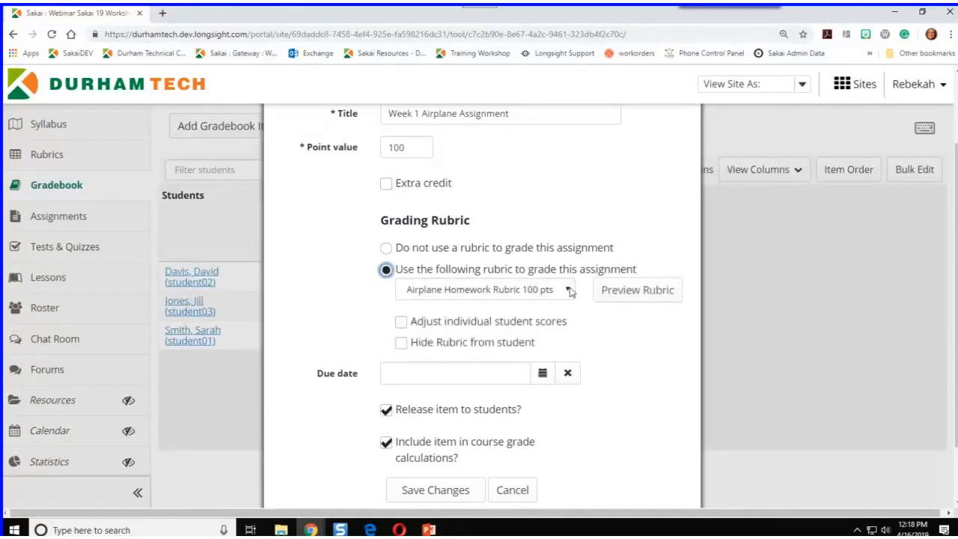
pyautogui.click(568, 290)
pyautogui.click(568, 290)
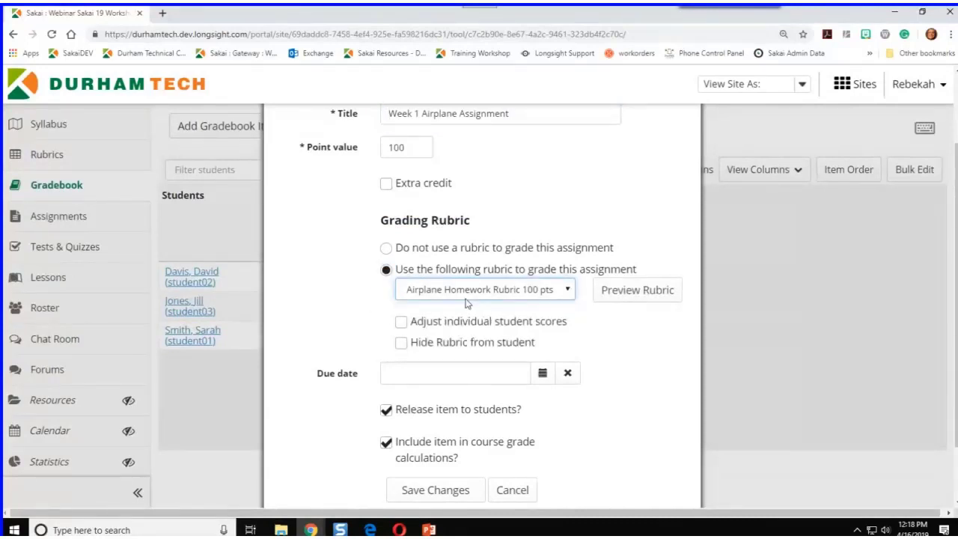
pyautogui.click(637, 294)
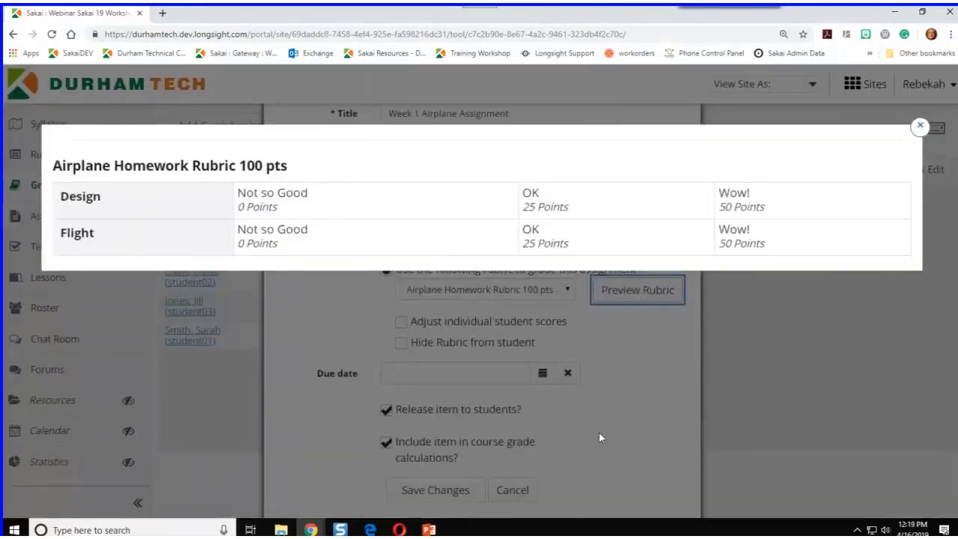
pyautogui.click(919, 126)
# Allow adjusting individual student scores for the rubric and save the gradebook item's changes
pyautogui.click(401, 322)
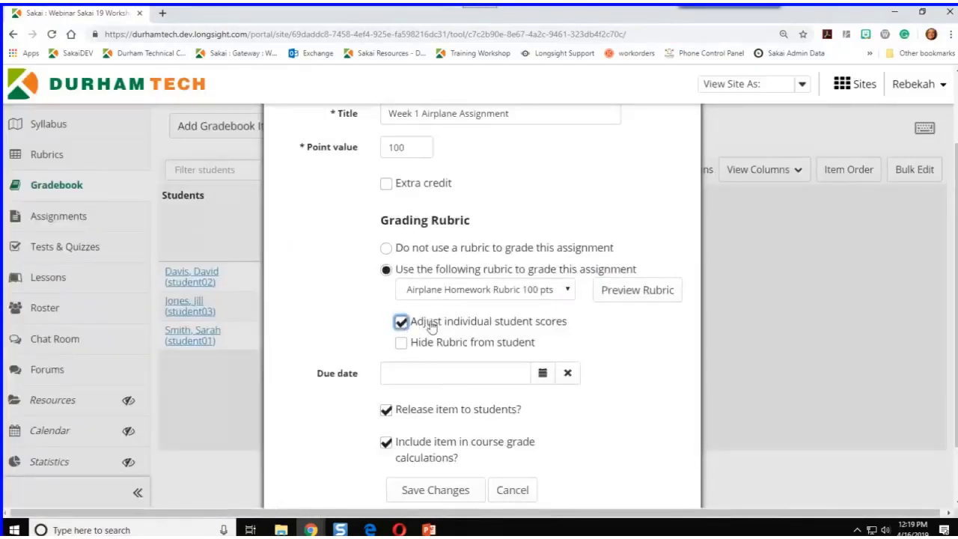
pyautogui.scroll(-1, 306, 343)
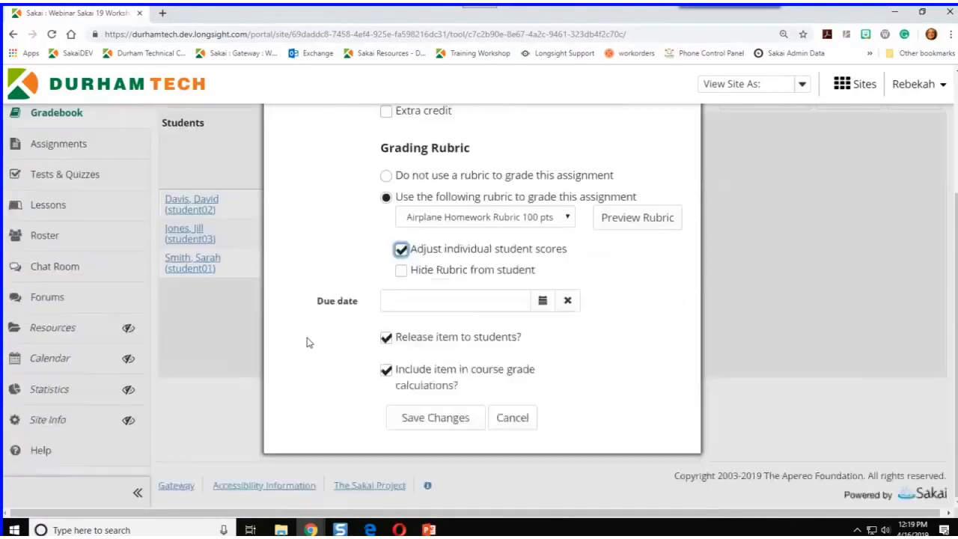
pyautogui.click(420, 425)
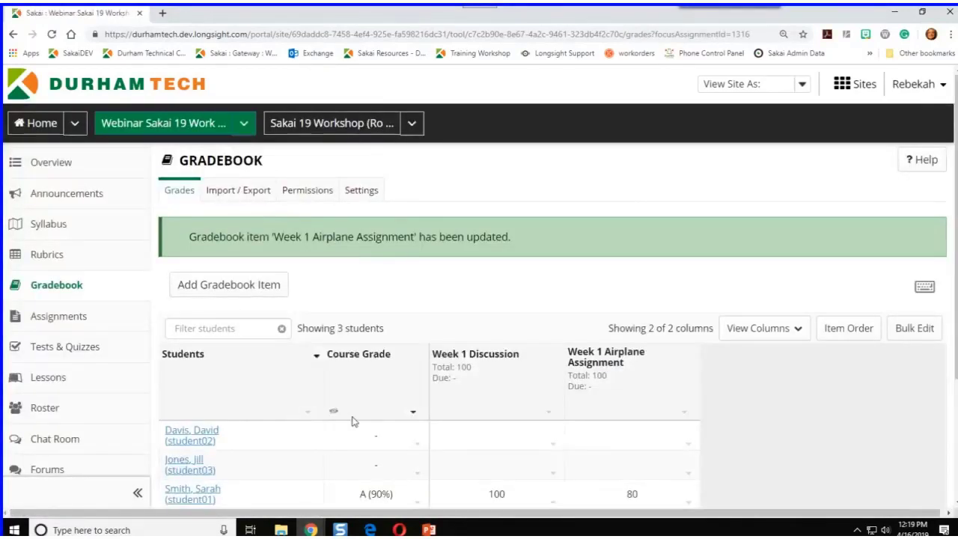
# Refresh the webinar site's Gradebook to recheck the Week 1 Airplane Assignment column
pyautogui.scroll(-1, 348, 419)
pyautogui.scroll(1, 357, 378)
pyautogui.click(238, 166)
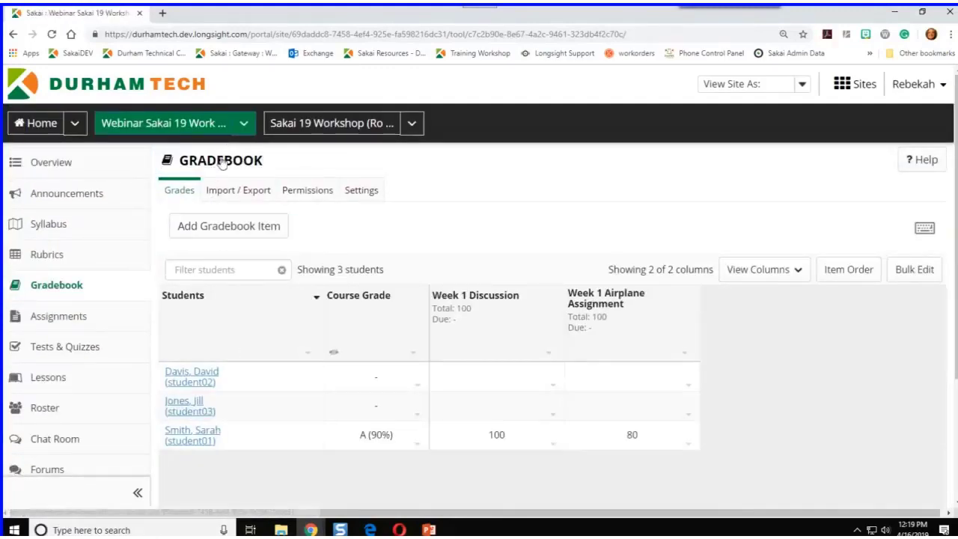
pyautogui.click(221, 166)
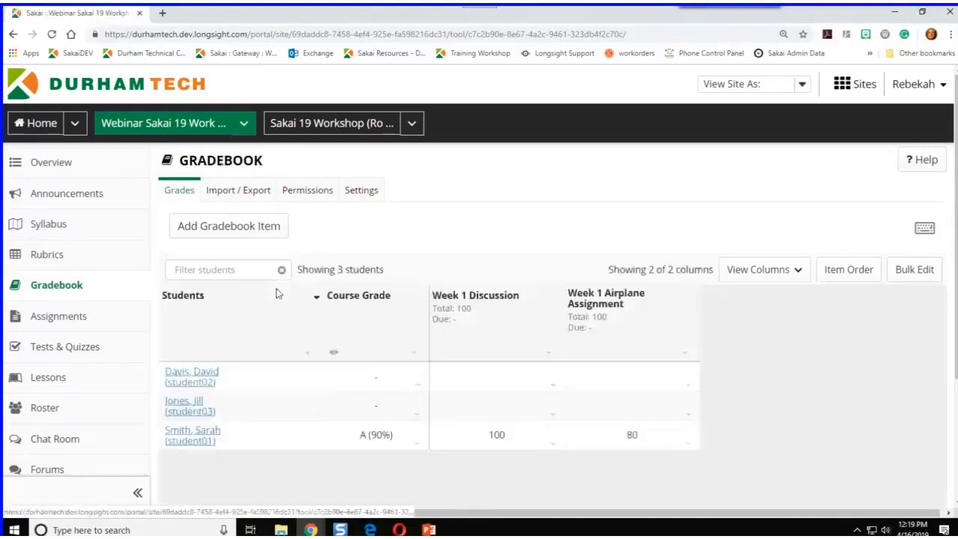
# Go to the Sakai 19 Workshop site's Gradebook and open rubric grading of Week 1 Airplane Homework for the first listed student
pyautogui.click(295, 128)
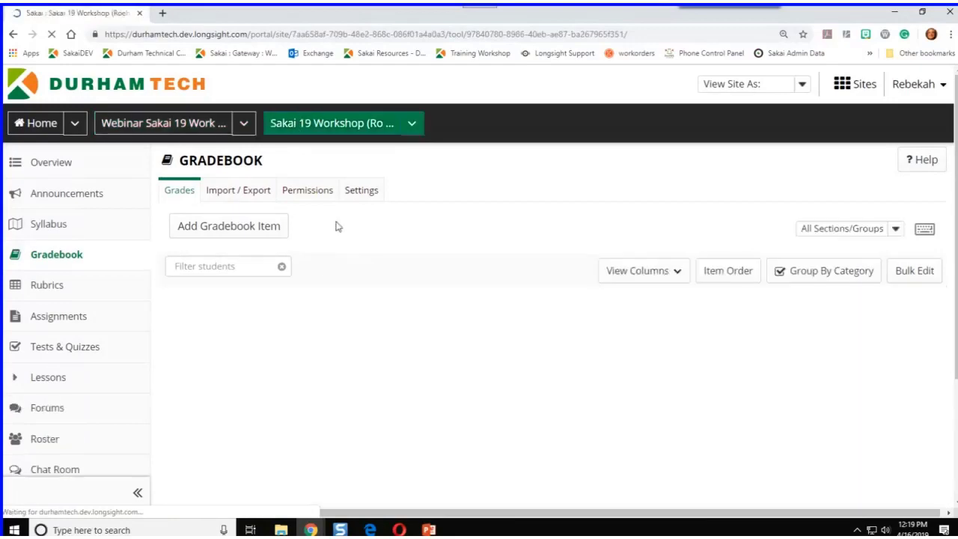
pyautogui.click(48, 290)
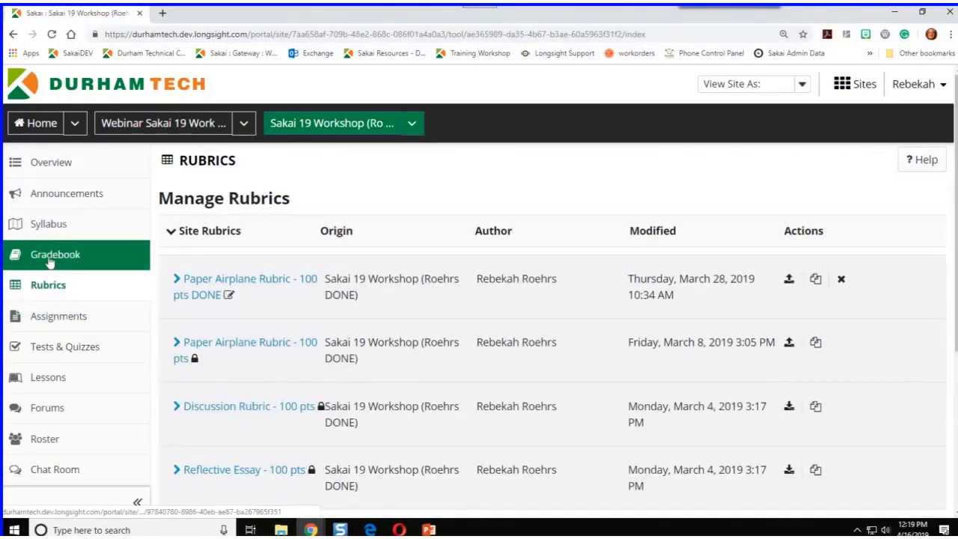
pyautogui.click(47, 258)
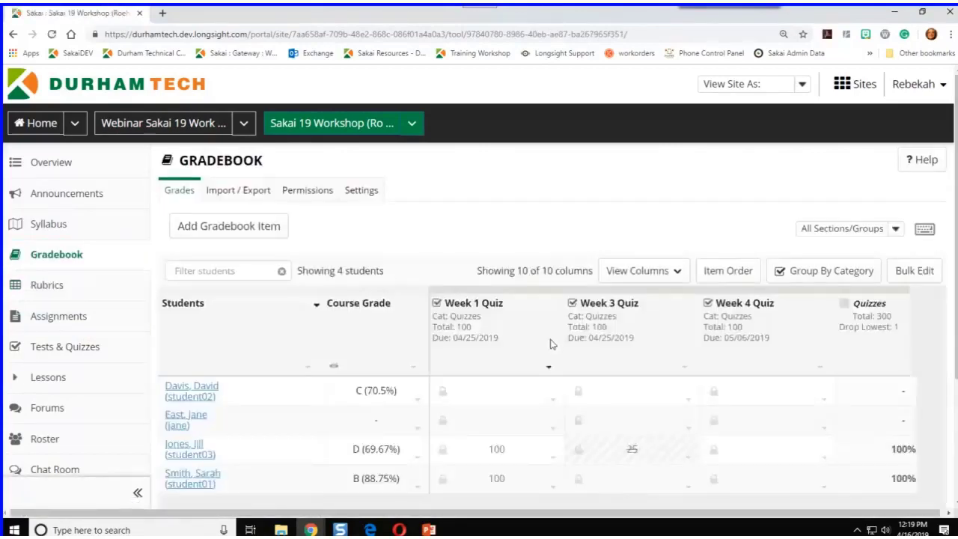
pyautogui.scroll(-2, 470, 428)
pyautogui.moveTo(429, 449); pyautogui.dragTo(781, 455)
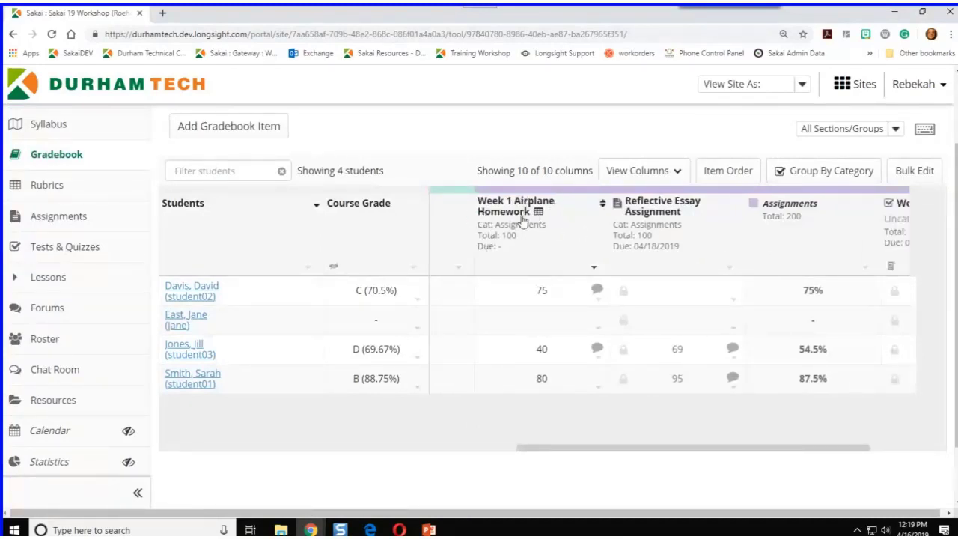
pyautogui.moveTo(539, 217)
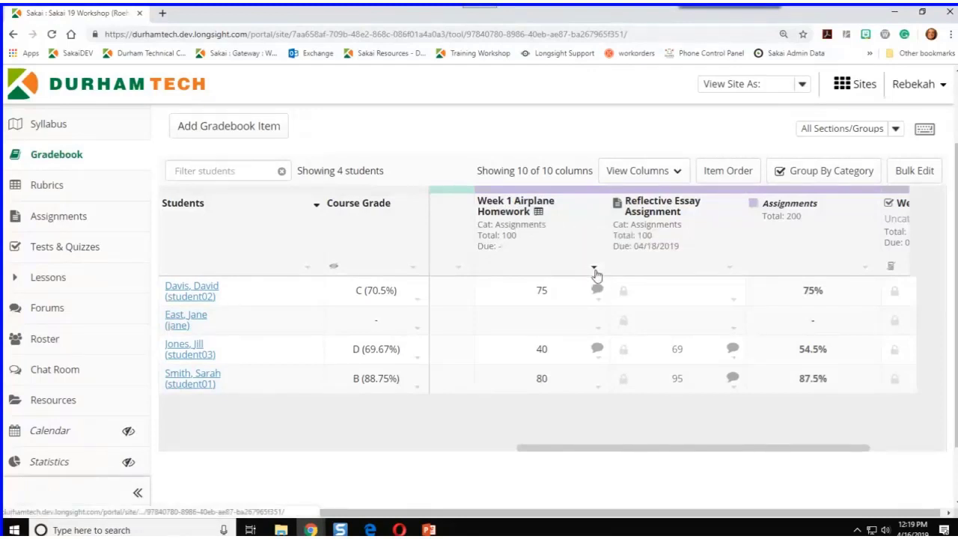
pyautogui.click(599, 302)
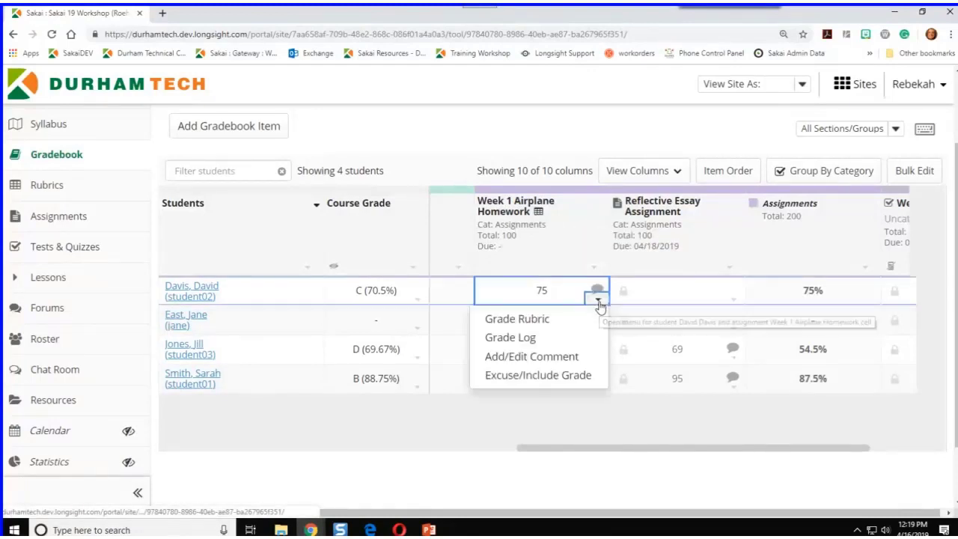
pyautogui.click(534, 322)
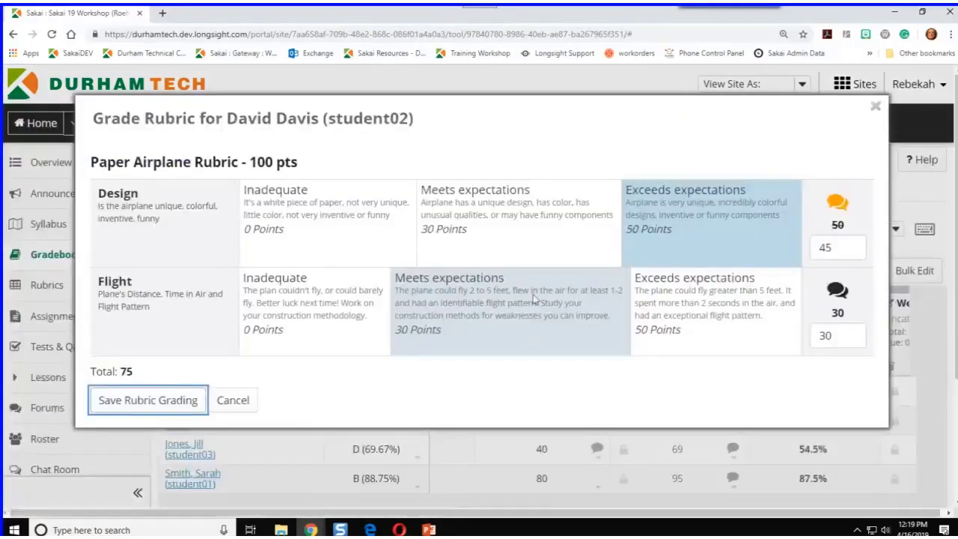
# Rate Design as Meets expectations, comment "Let's work on your flying time" on Flight, and save the rubric grading
pyautogui.click(351, 222)
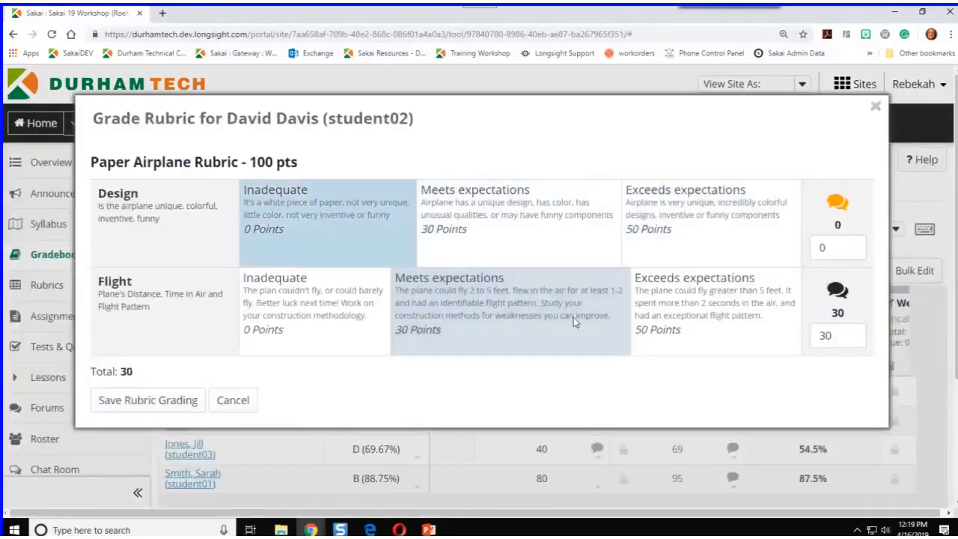
pyautogui.click(836, 291)
pyautogui.click(633, 347)
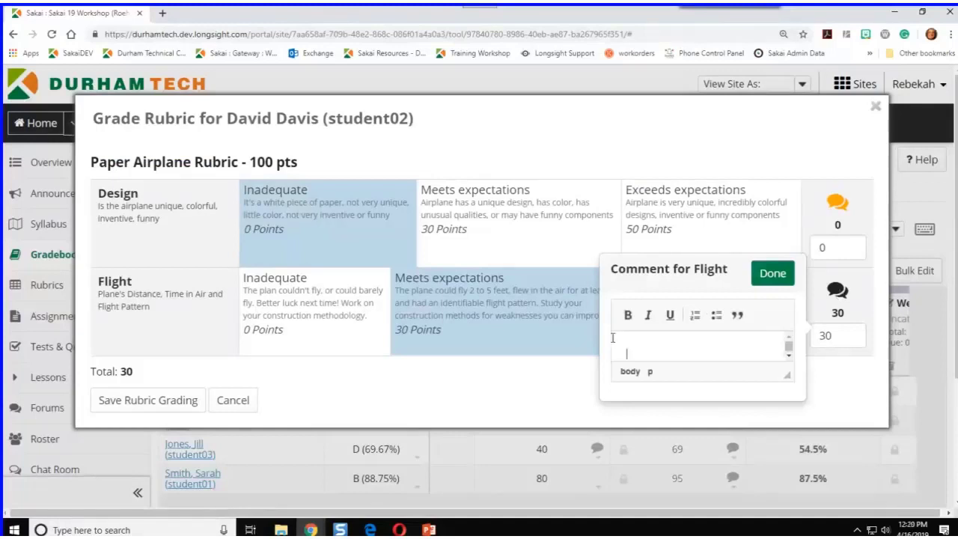
pyautogui.write("Let's work on your flying time")
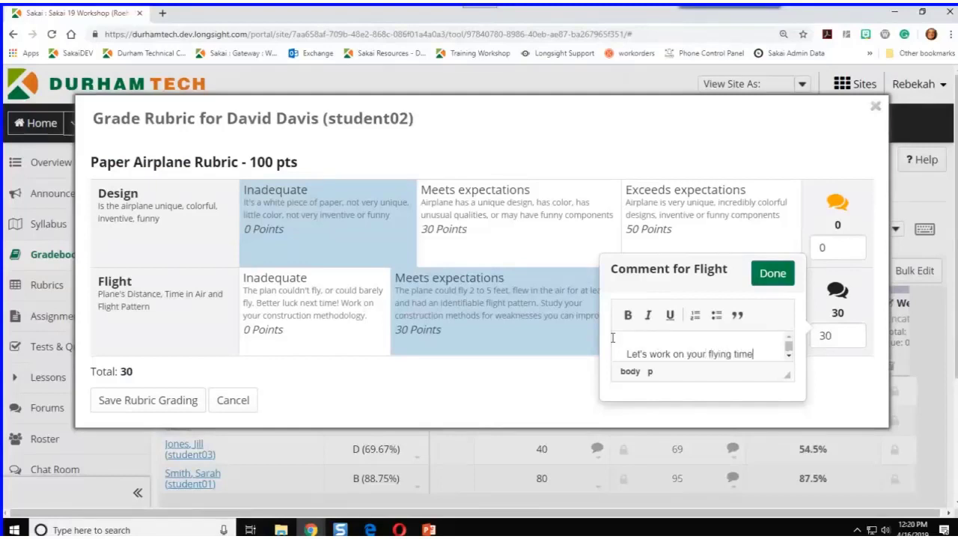
pyautogui.click(770, 274)
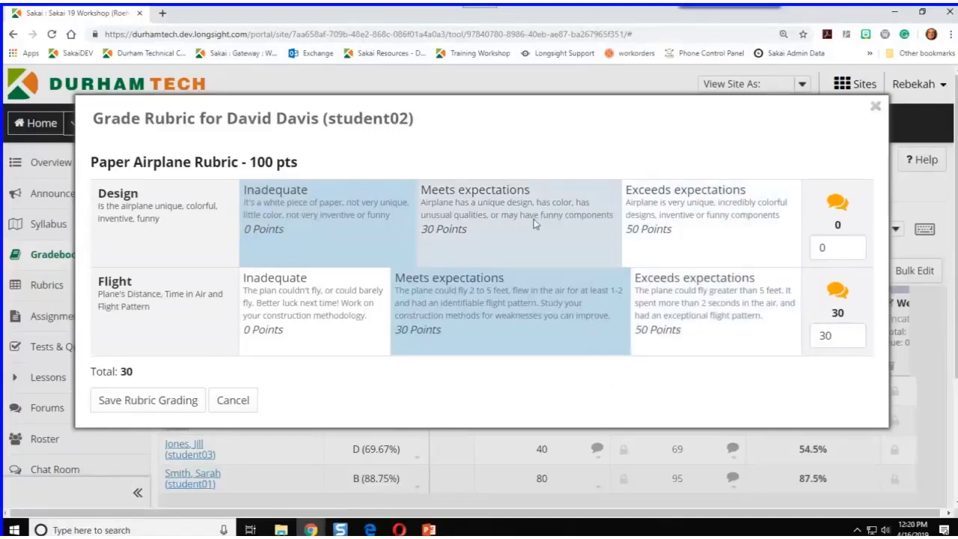
pyautogui.click(560, 222)
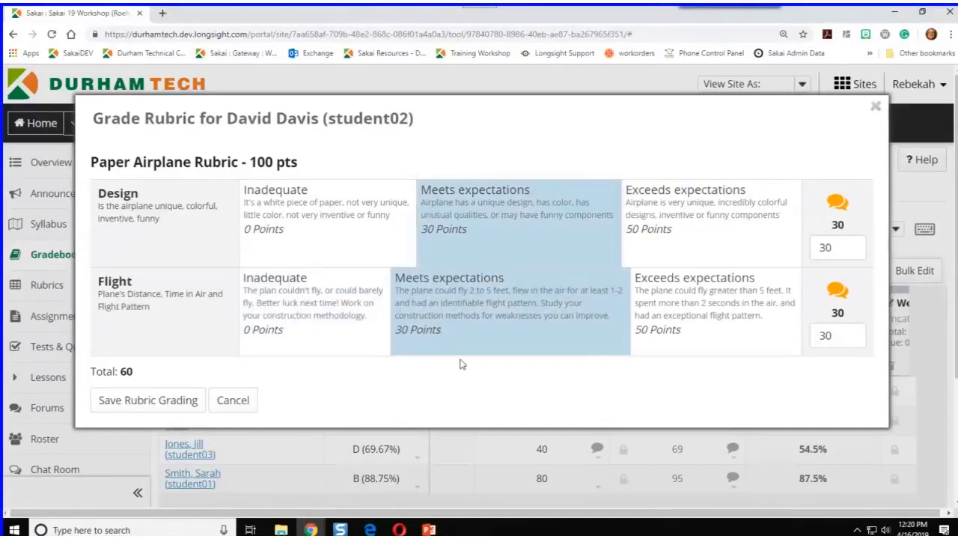
pyautogui.click(125, 406)
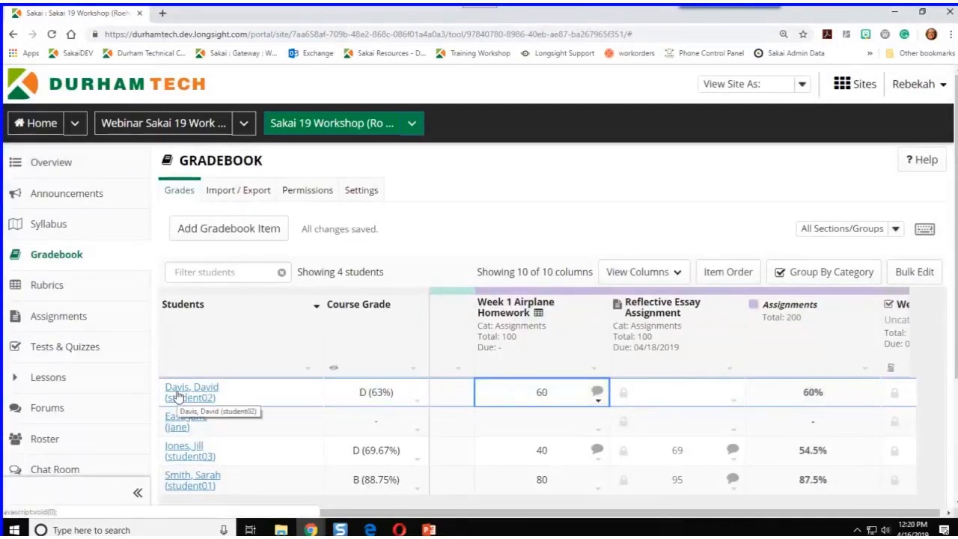
# Open the first listed student's grade summary and view it in Student Review Mode
pyautogui.click(178, 397)
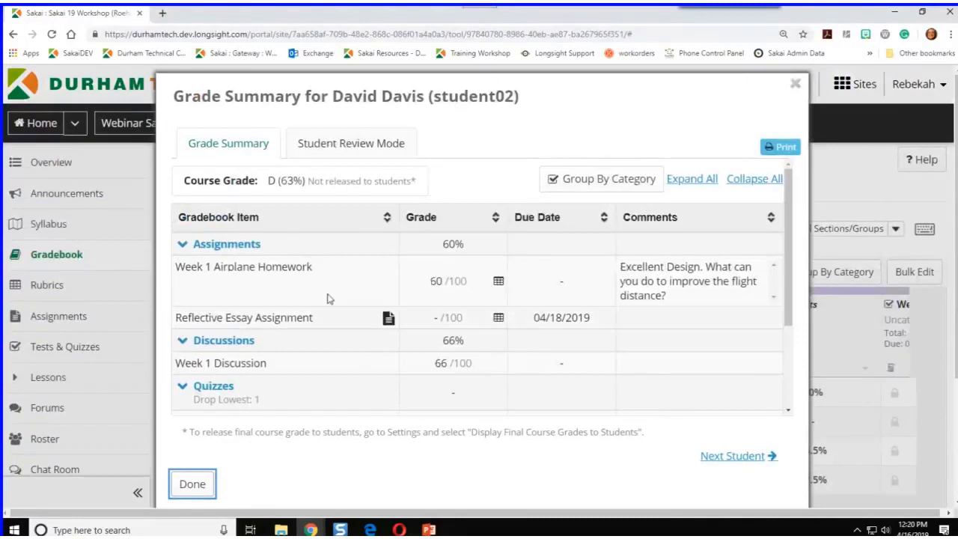
pyautogui.click(330, 149)
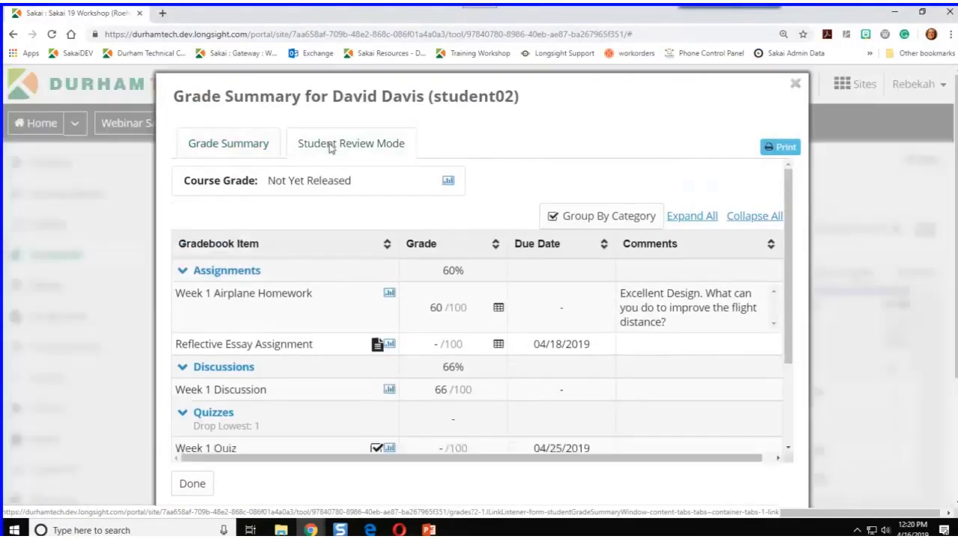
pyautogui.scroll(-1, 317, 442)
pyautogui.scroll(3, 317, 442)
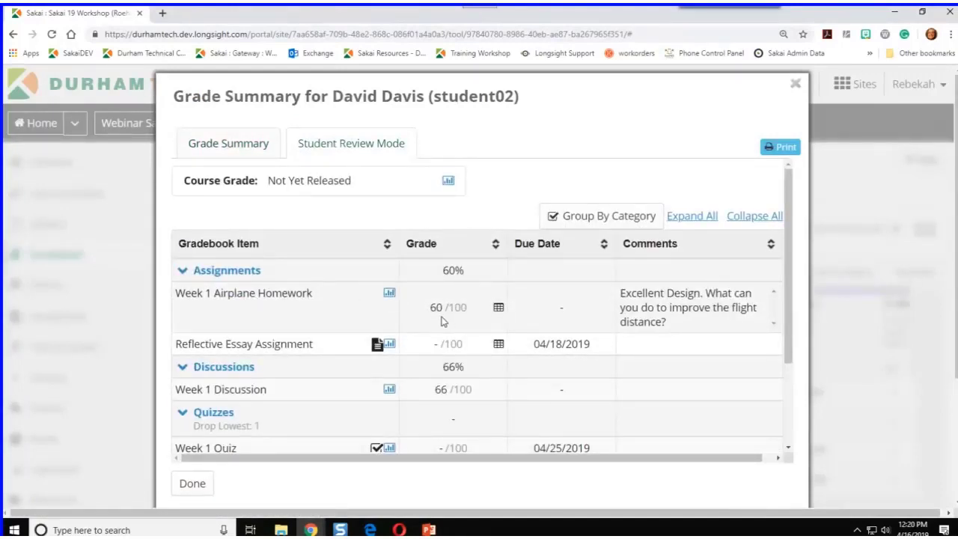
# View the graded rubric for Week 1 Airplane Homework with its Design and Flight comments, and close the grade summary
pyautogui.click(498, 309)
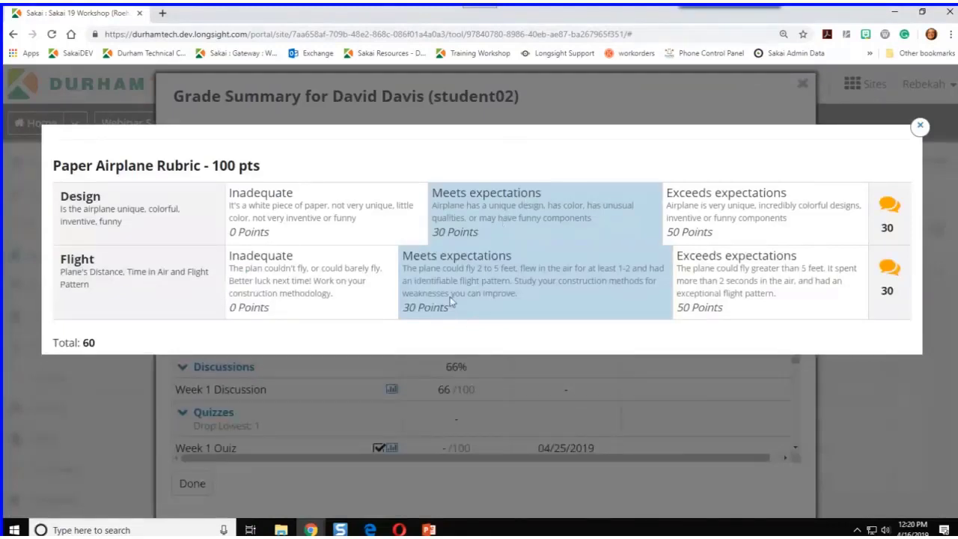
pyautogui.click(891, 209)
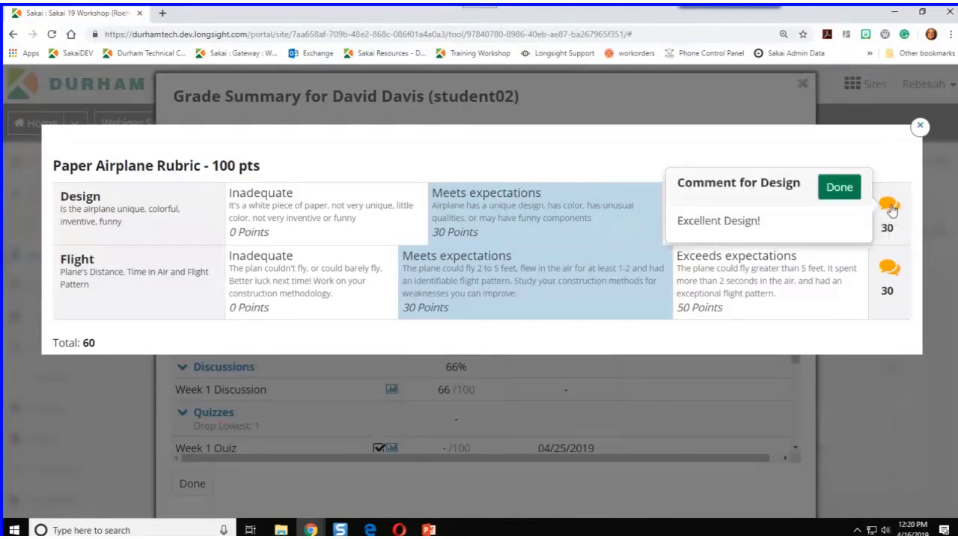
pyautogui.click(840, 193)
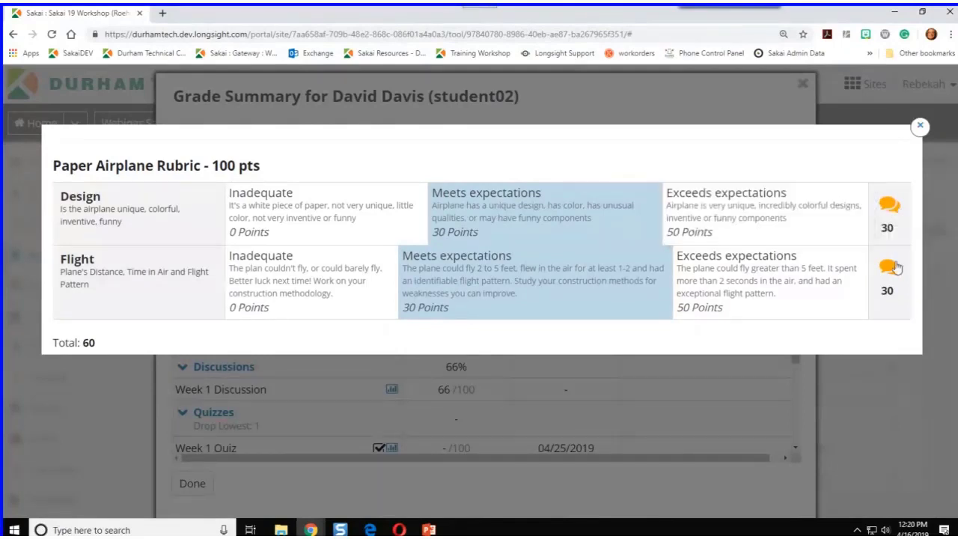
pyautogui.click(890, 271)
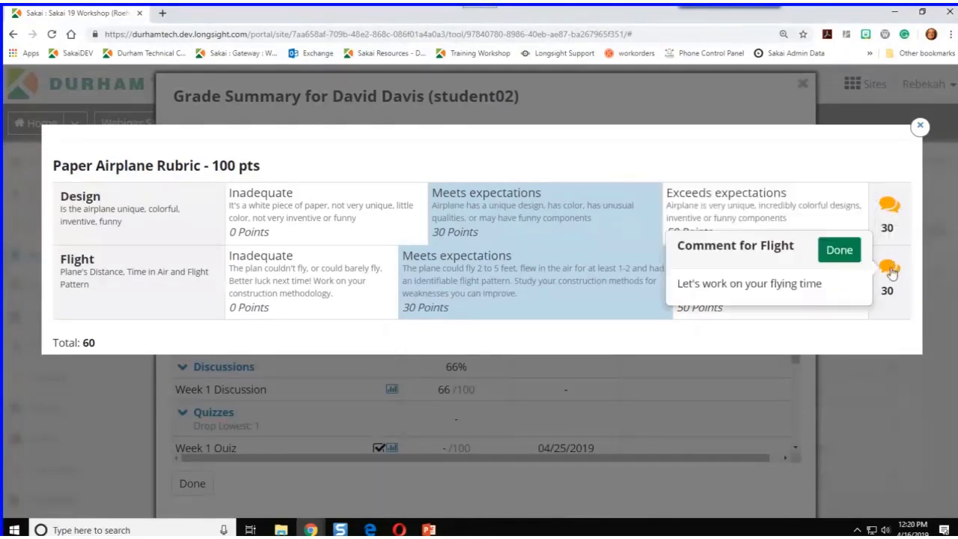
pyautogui.click(840, 251)
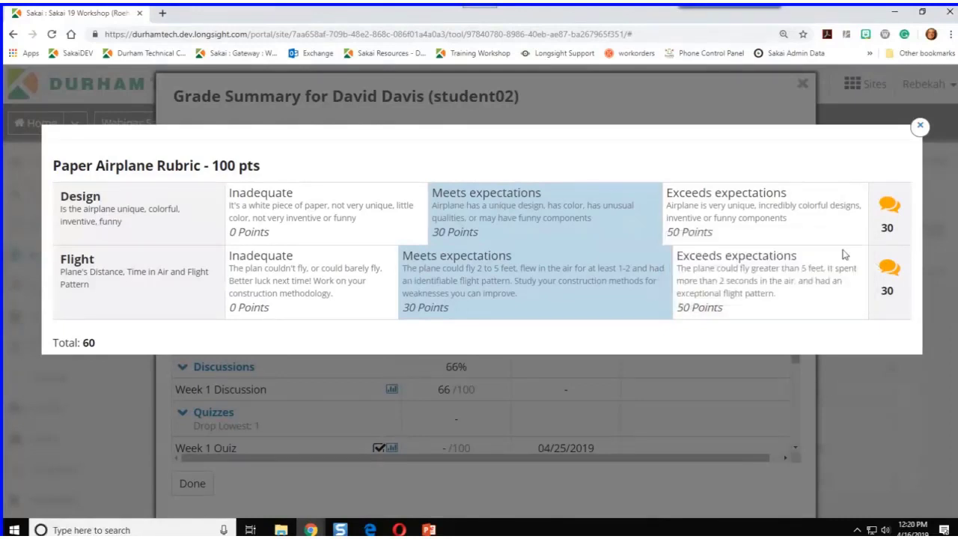
pyautogui.click(918, 126)
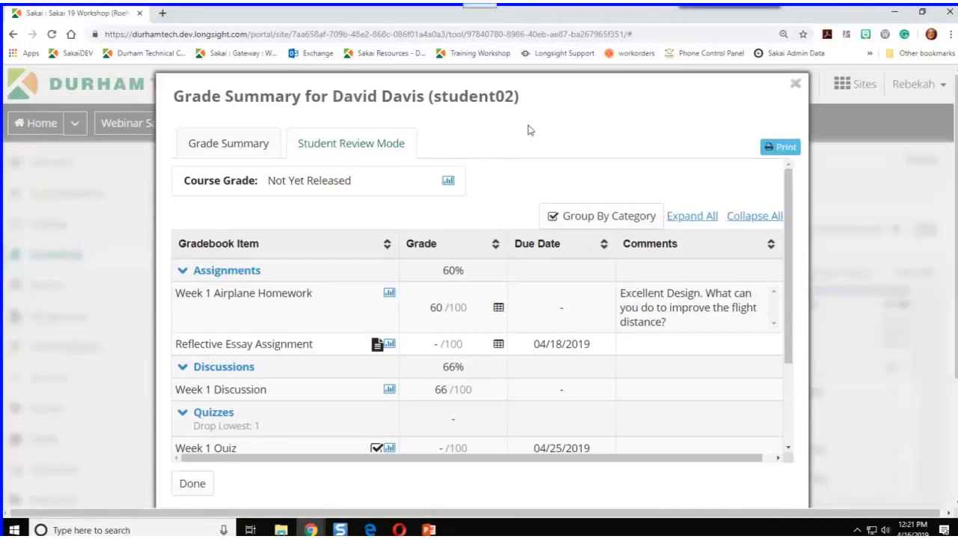
pyautogui.click(795, 89)
pyautogui.click(601, 211)
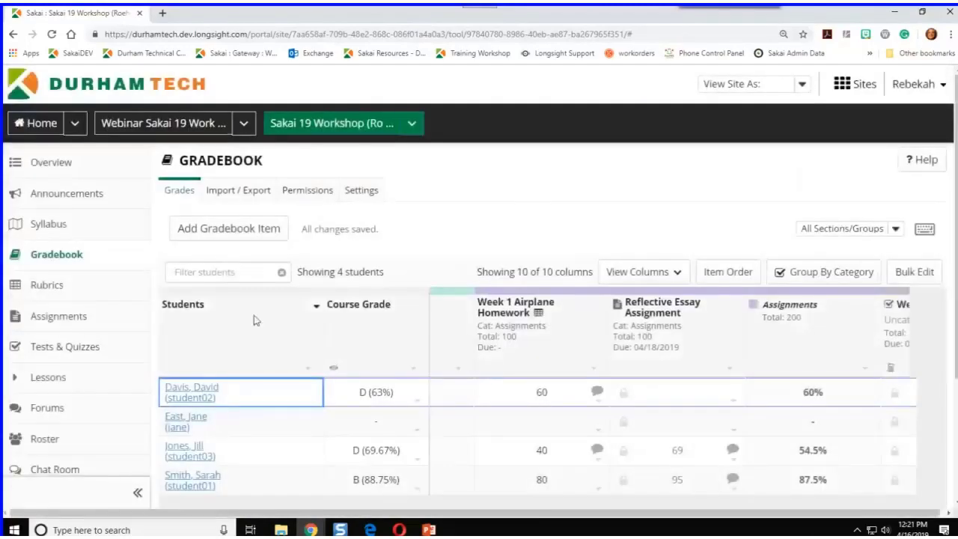
# Return to the webinar site's Gradebook and save the Week 1 Airplane Assignment item details again with the Airplane Homework Rubric 100 pts
pyautogui.click(206, 129)
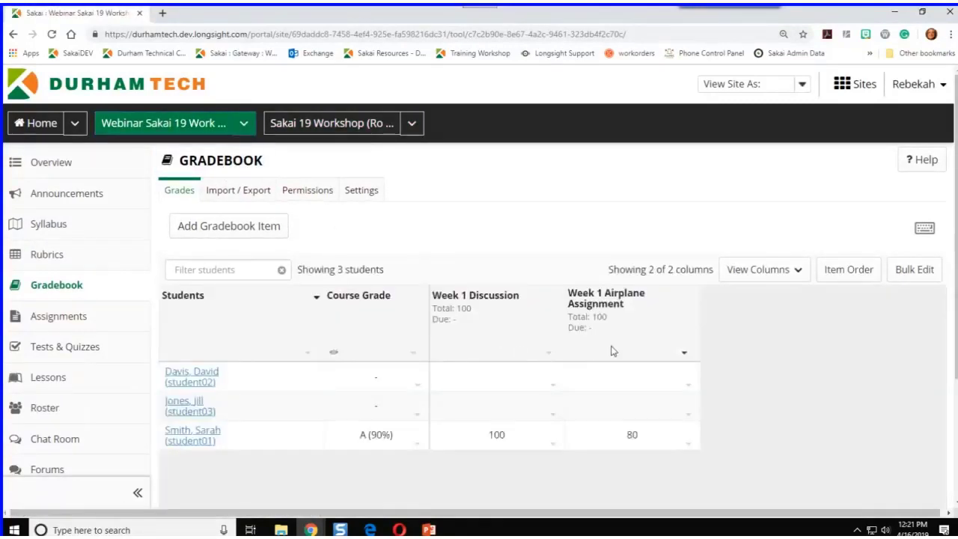
pyautogui.click(684, 353)
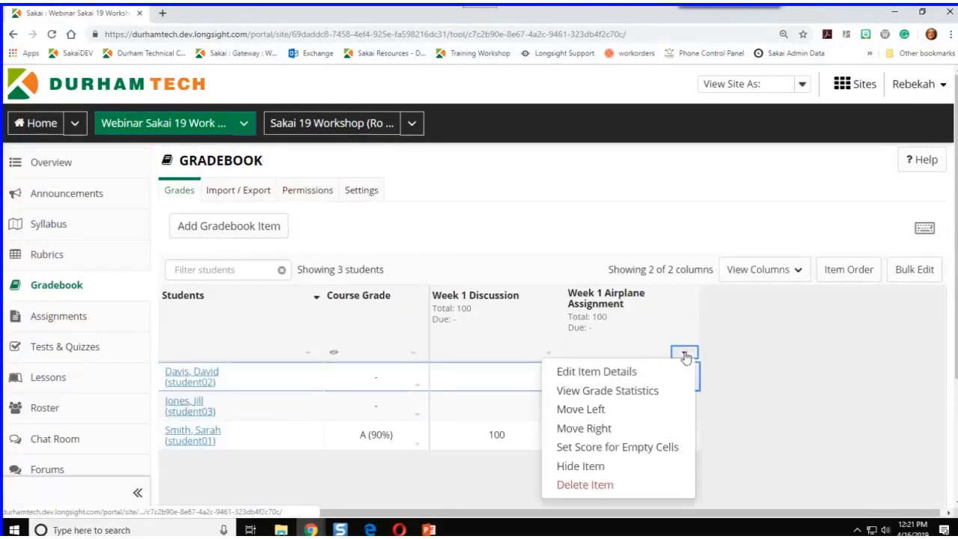
pyautogui.click(624, 371)
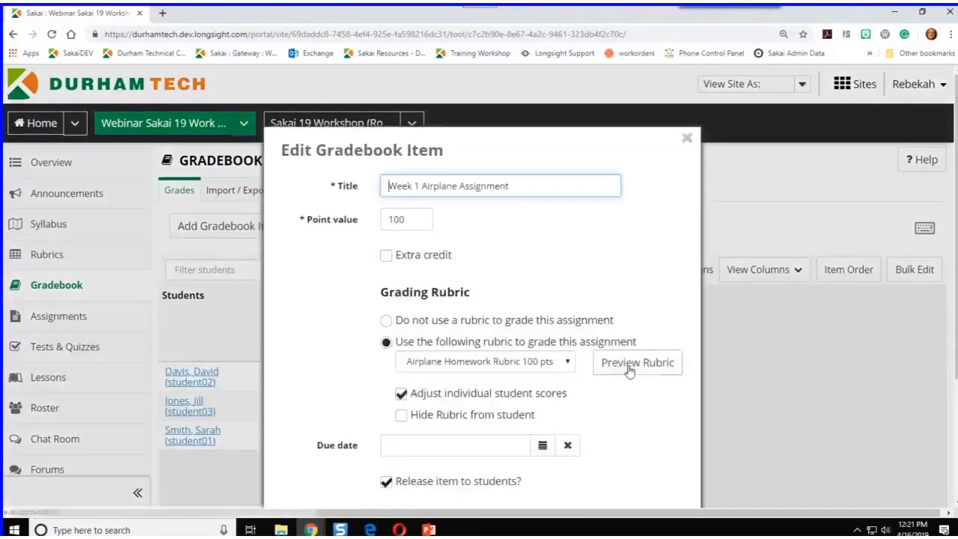
pyautogui.scroll(-2, 366, 378)
pyautogui.click(407, 460)
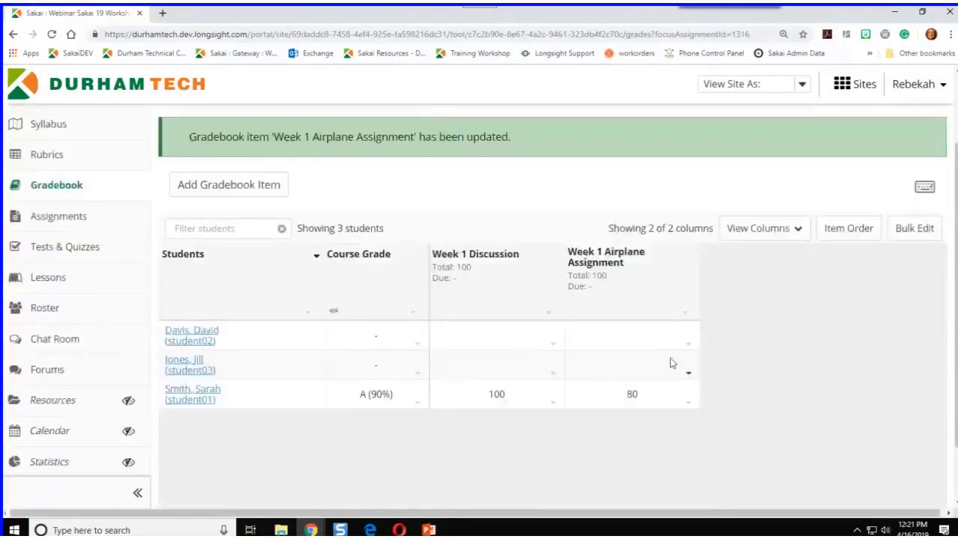
# Check the first listed student's Week 1 Airplane Assignment cell for a rubric grading option
pyautogui.click(688, 344)
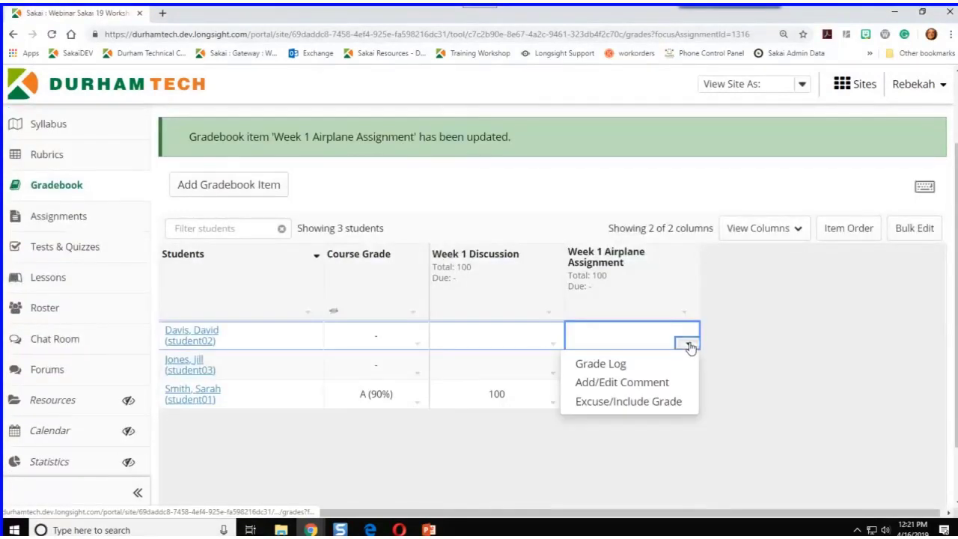
pyautogui.click(607, 199)
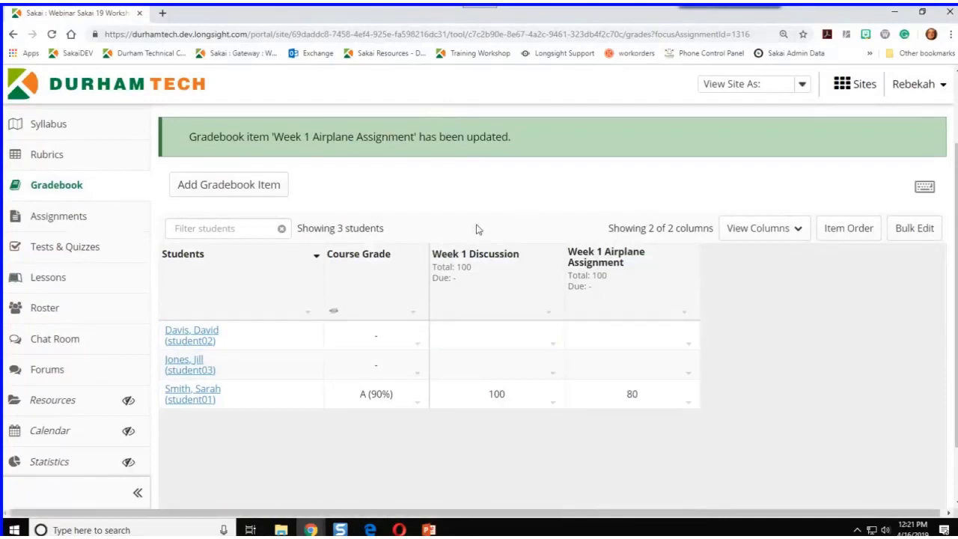
pyautogui.scroll(2, 473, 197)
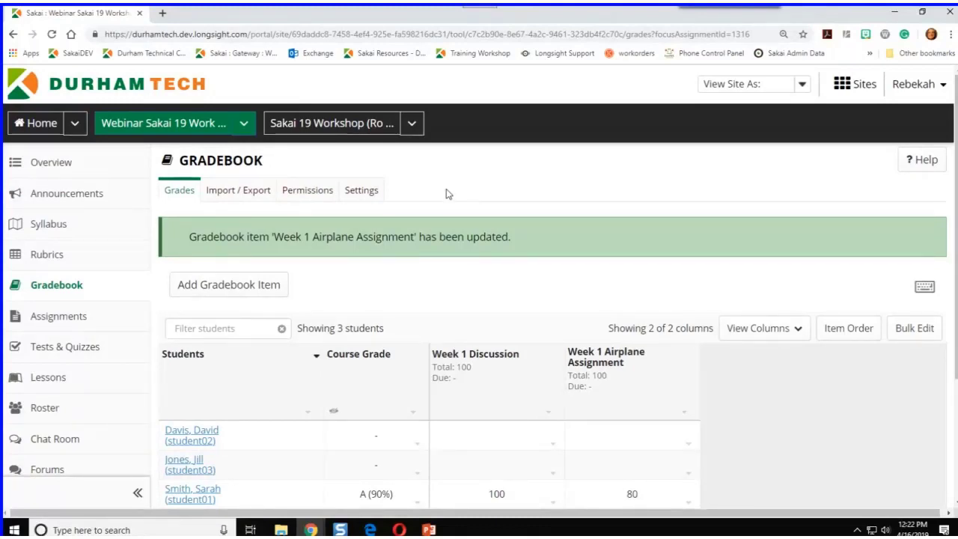
# Go to the webinar site's Rubrics and copy the shared Reflective Essay - 100 pts rubric into the site rubrics
pyautogui.click(54, 262)
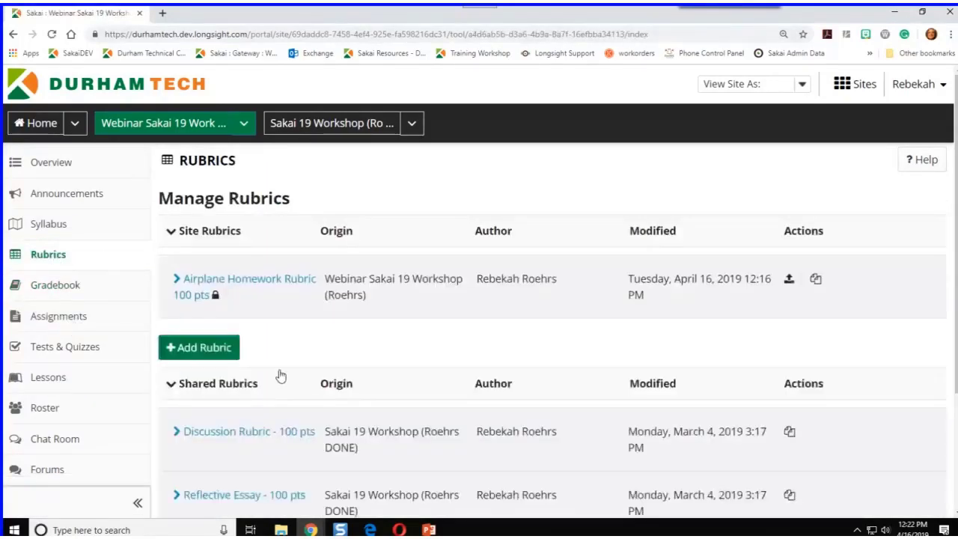
pyautogui.scroll(-2, 281, 374)
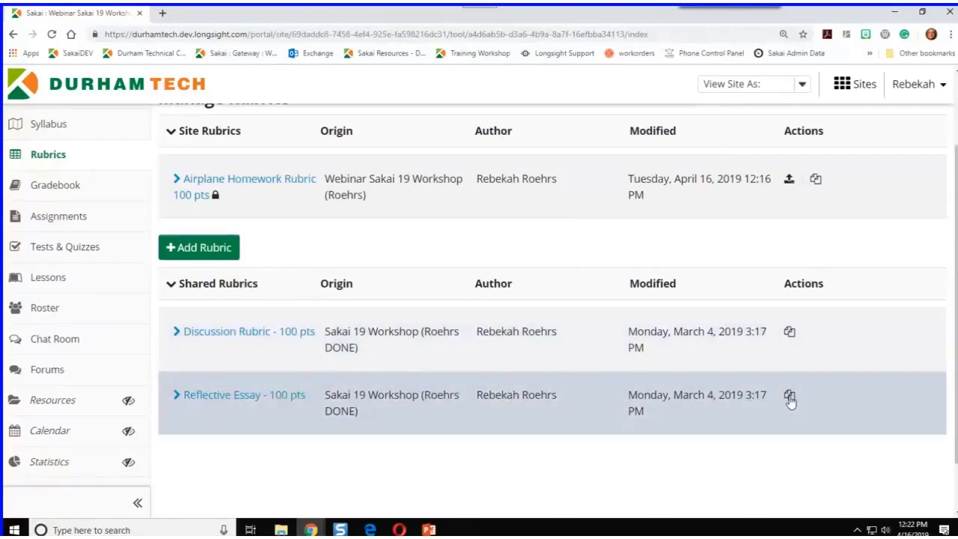
pyautogui.click(789, 397)
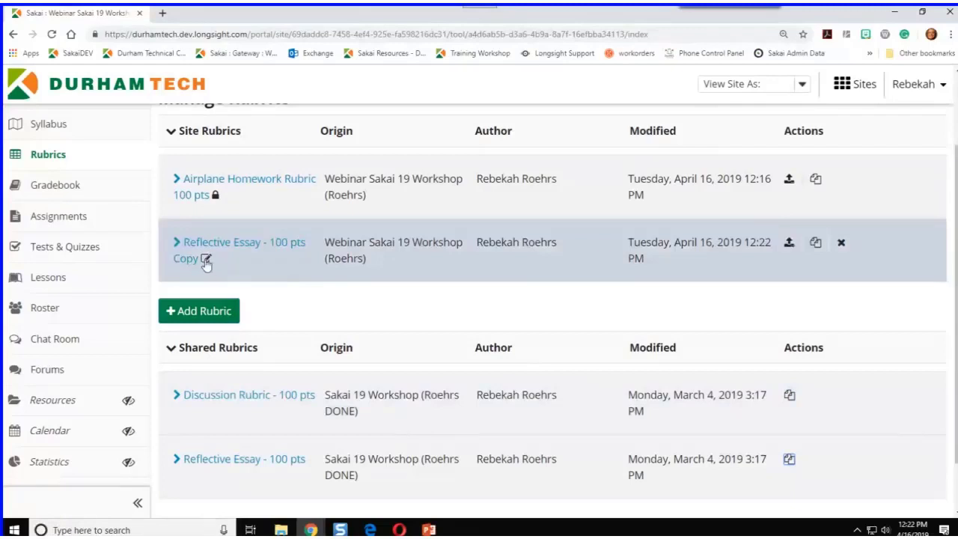
# Retitle the copied Reflective Essay - 100 pts rubric, replacing the word Copy with the instructor's first name
pyautogui.click(207, 260)
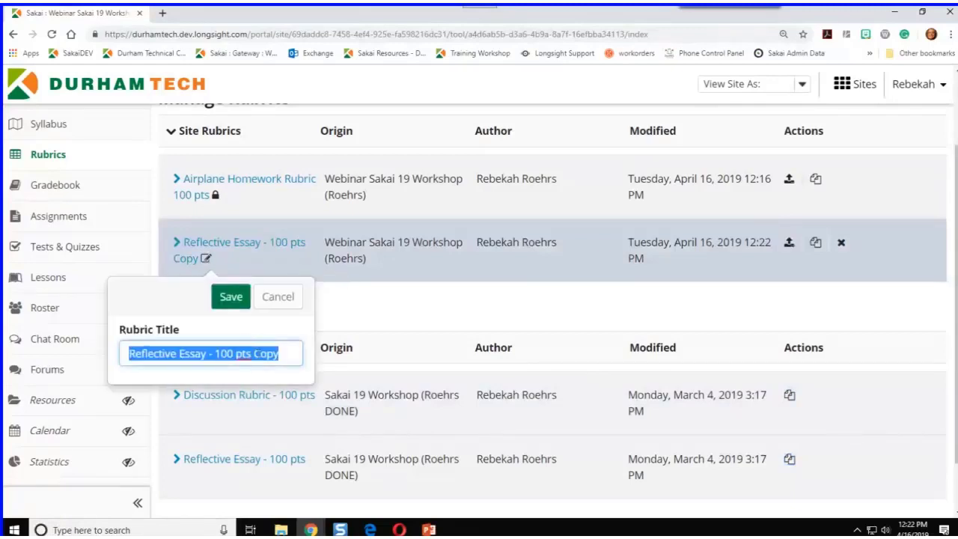
pyautogui.moveTo(253, 354); pyautogui.dragTo(282, 351)
pyautogui.write('Becky')
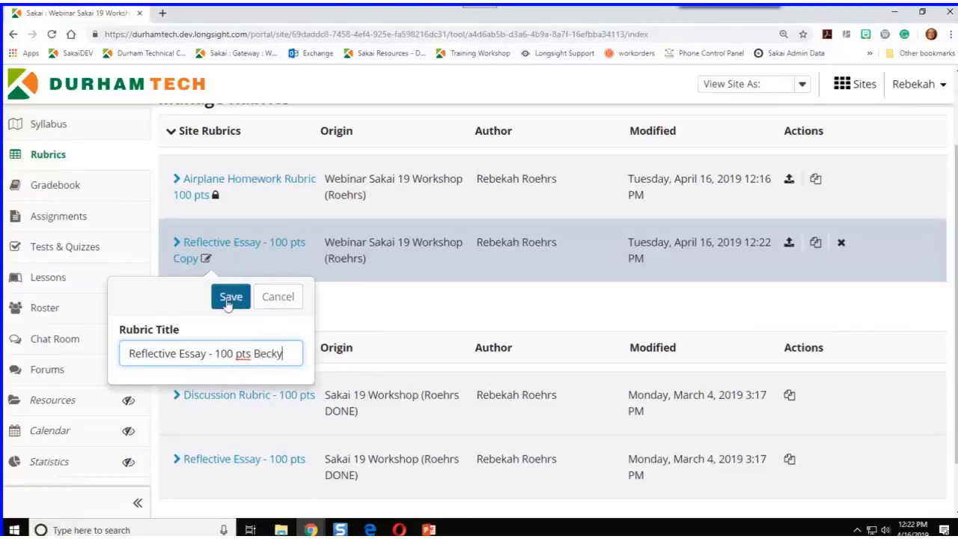
pyautogui.click(229, 298)
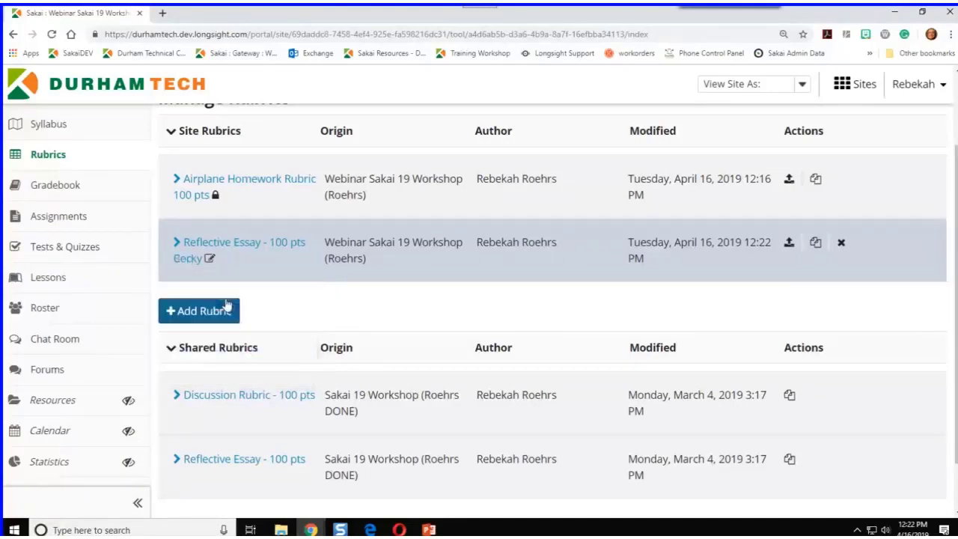
# Rename the Mechanics criterion in the copied Reflective Essay rubric to Grammar, and collapse the rubric
pyautogui.click(235, 256)
pyautogui.scroll(-5, 234, 355)
pyautogui.click(260, 279)
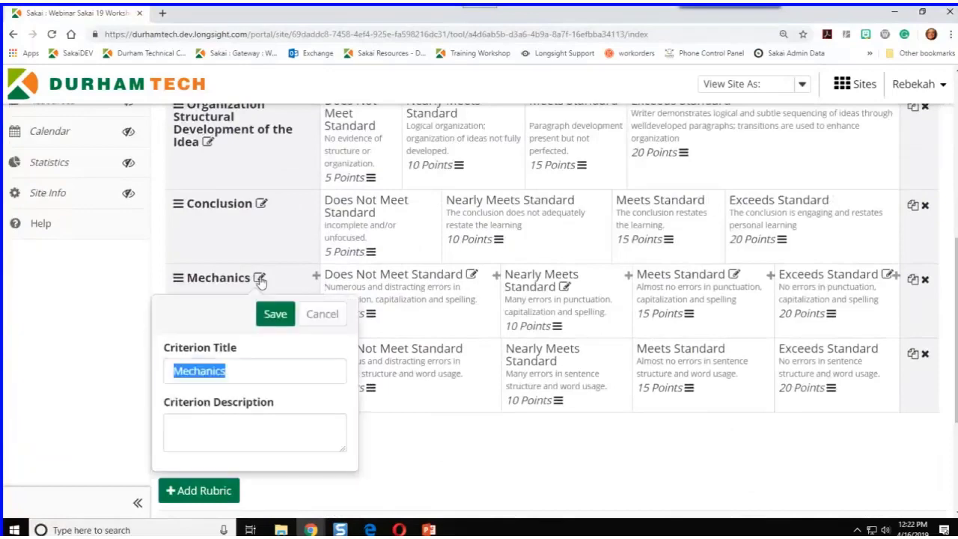
pyautogui.write('Grammar')
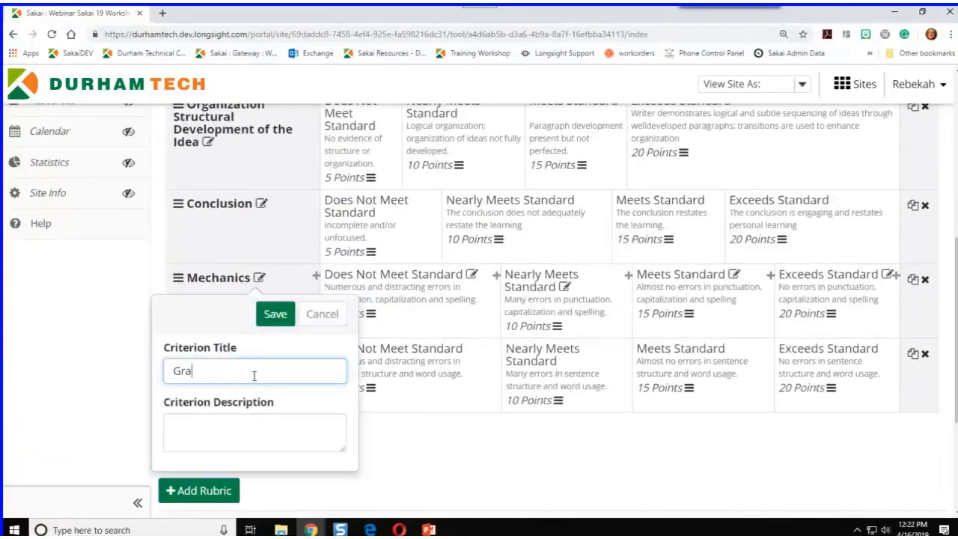
pyautogui.click(275, 314)
pyautogui.scroll(5, 325, 400)
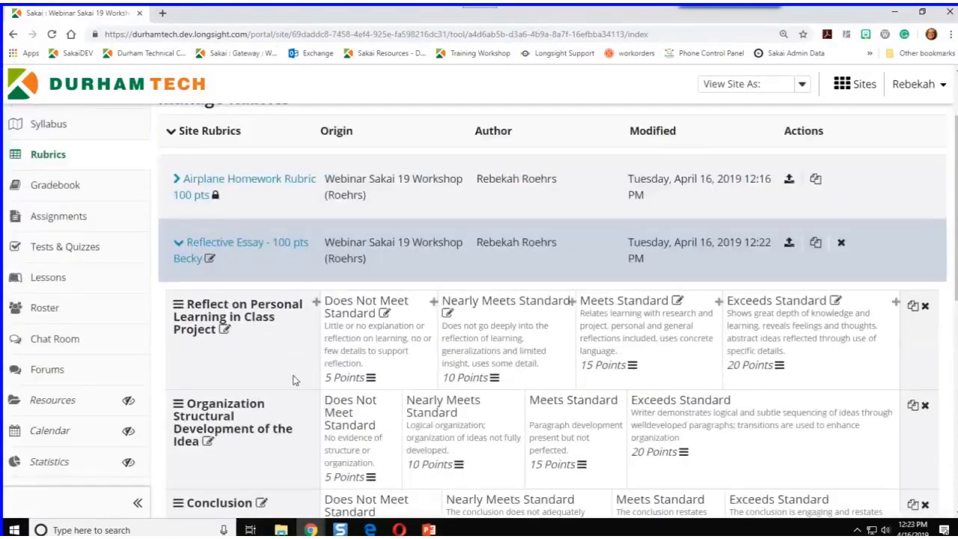
pyautogui.click(251, 245)
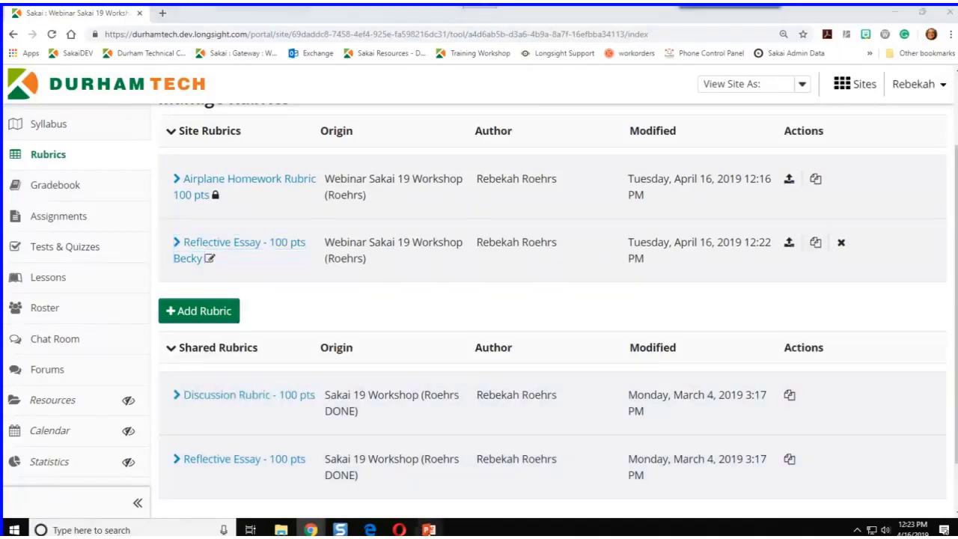
# Switch to PowerPoint and start the slide show from the "Some notes about the Rubrics tool" slide
pyautogui.click(427, 530)
pyautogui.click(172, 299)
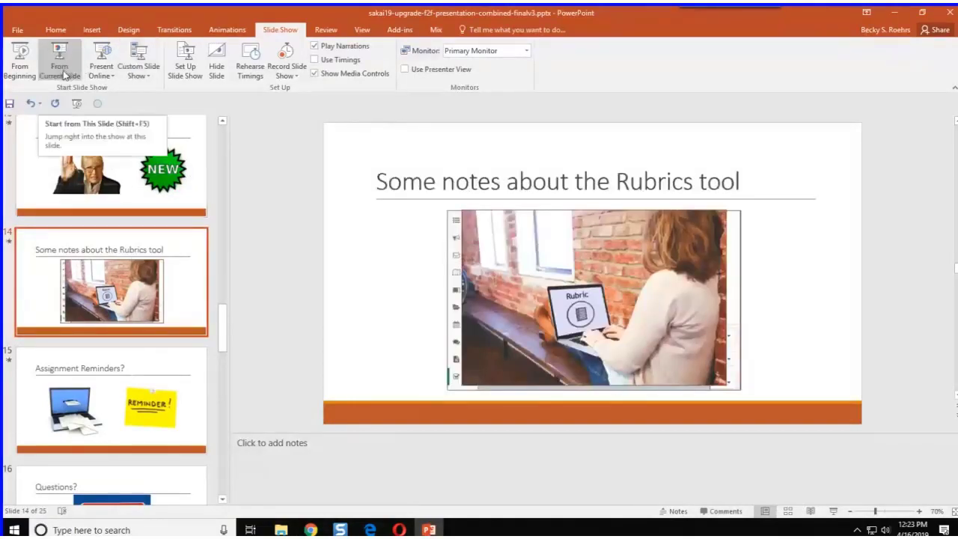
pyautogui.click(65, 72)
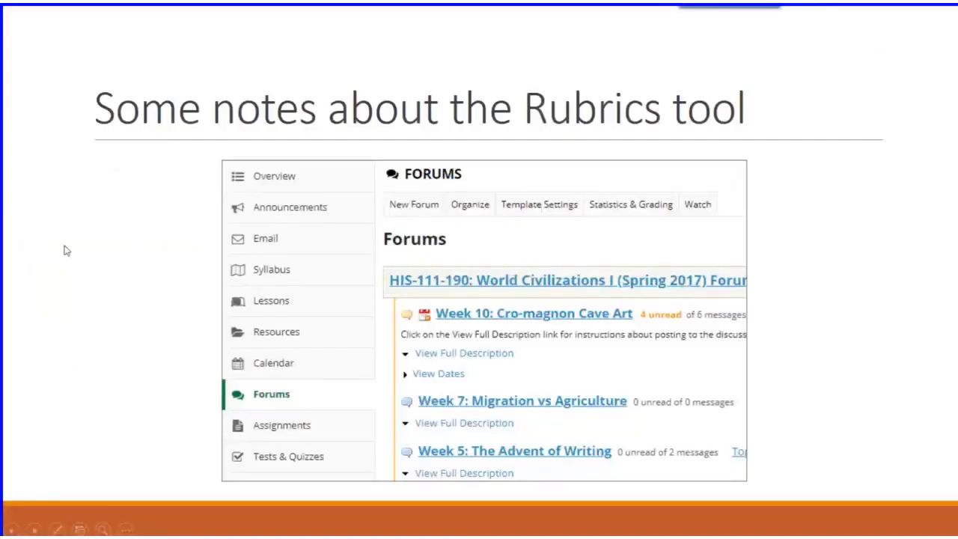
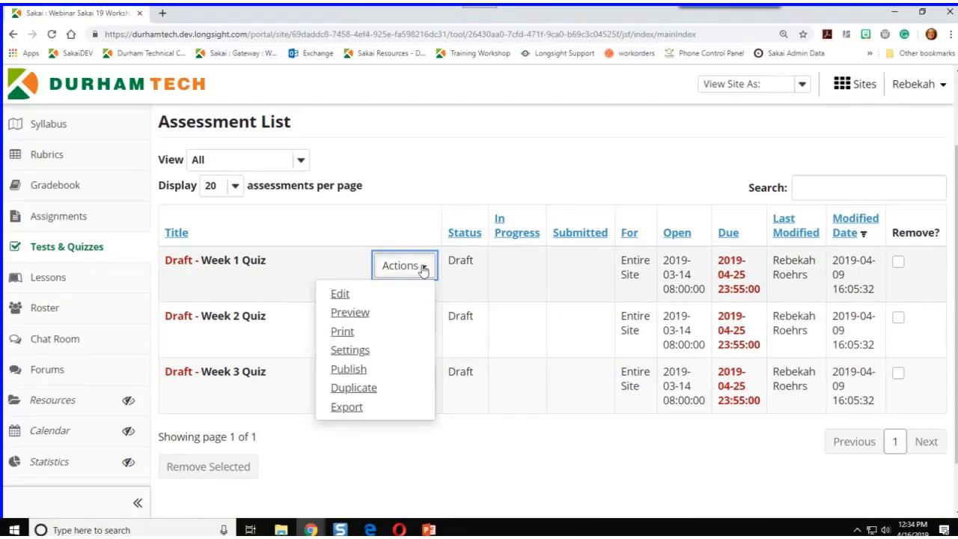
# Open the settings of the Week 1 Quiz draft and look through its Availability and Submissions options
pyautogui.click(419, 182)
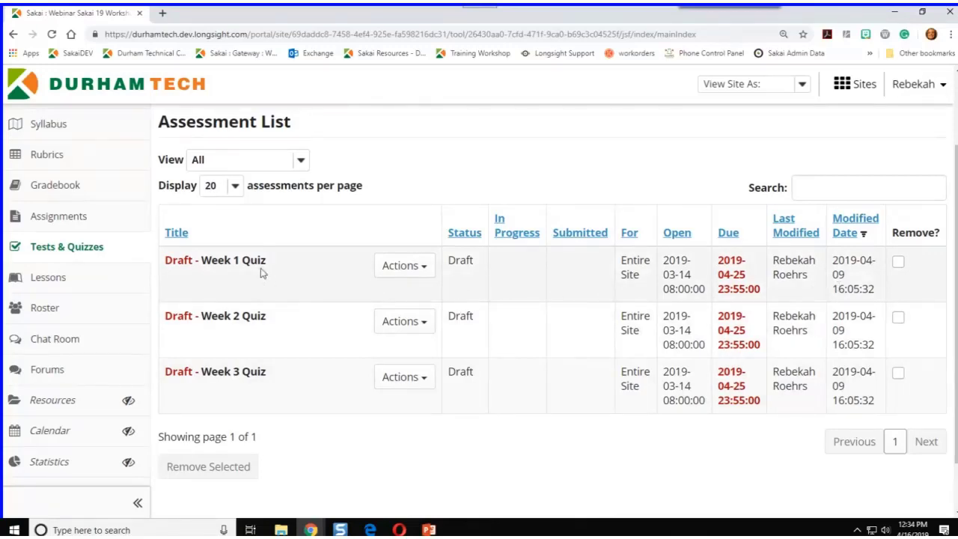
pyautogui.click(422, 271)
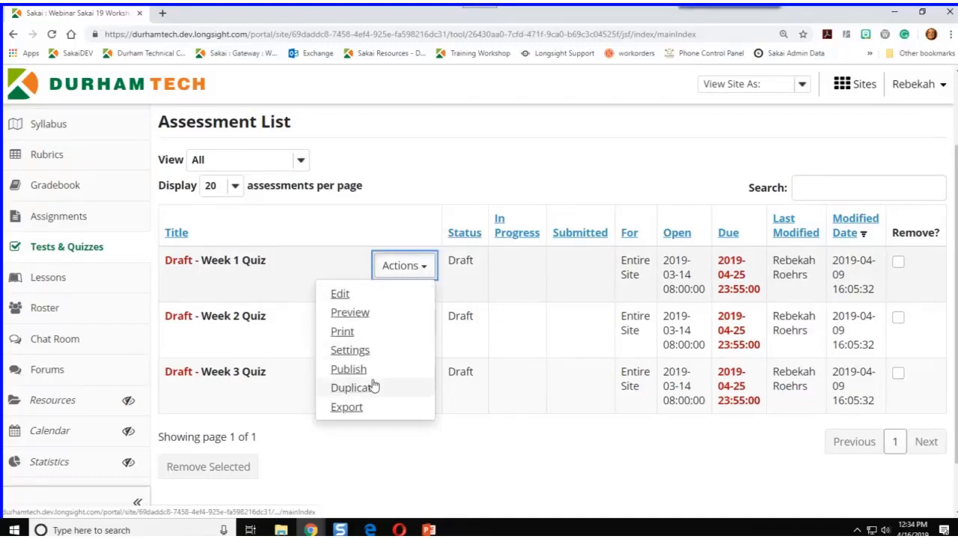
pyautogui.click(347, 356)
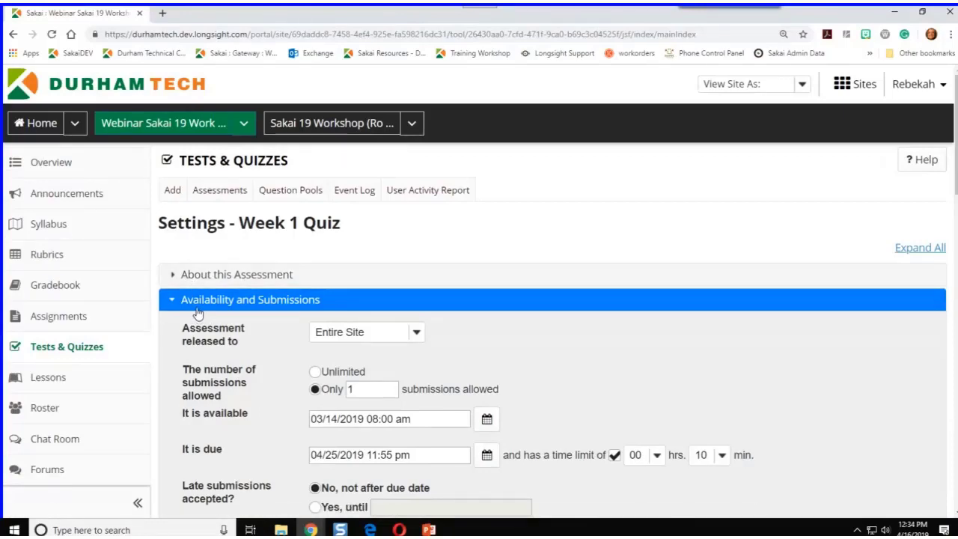
pyautogui.scroll(-8, 197, 313)
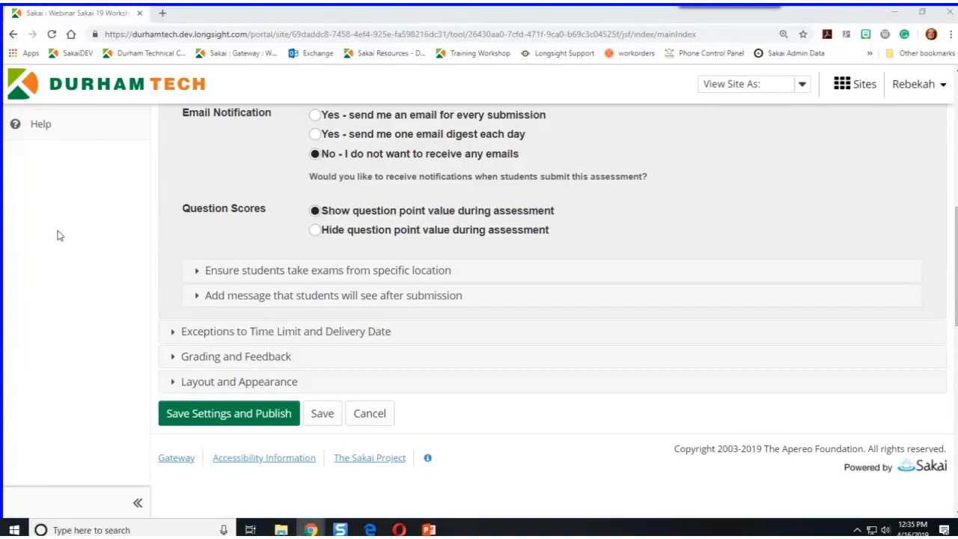
pyautogui.scroll(-2, 60, 236)
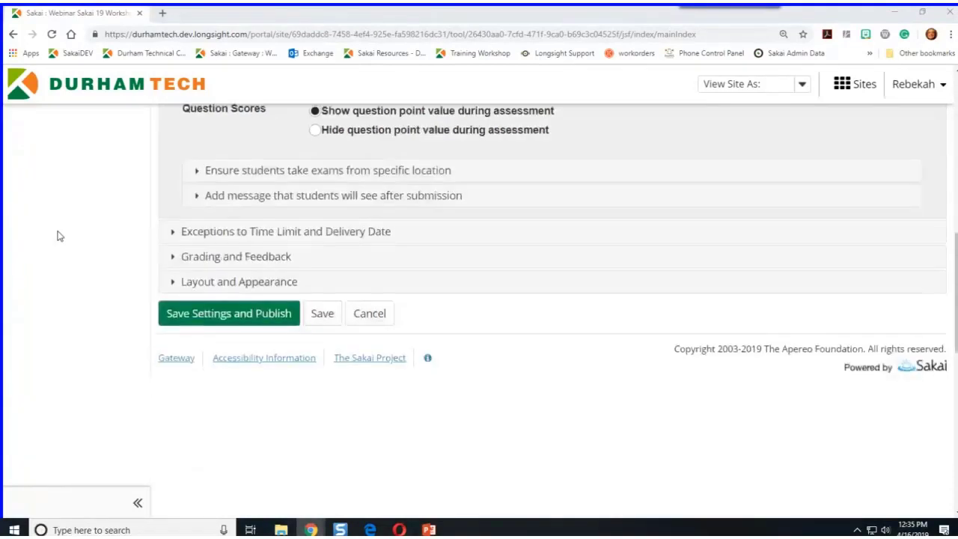
# Begin a new exception to the Week 1 Quiz's time limit and delivery date for the student01 user
pyautogui.click(249, 232)
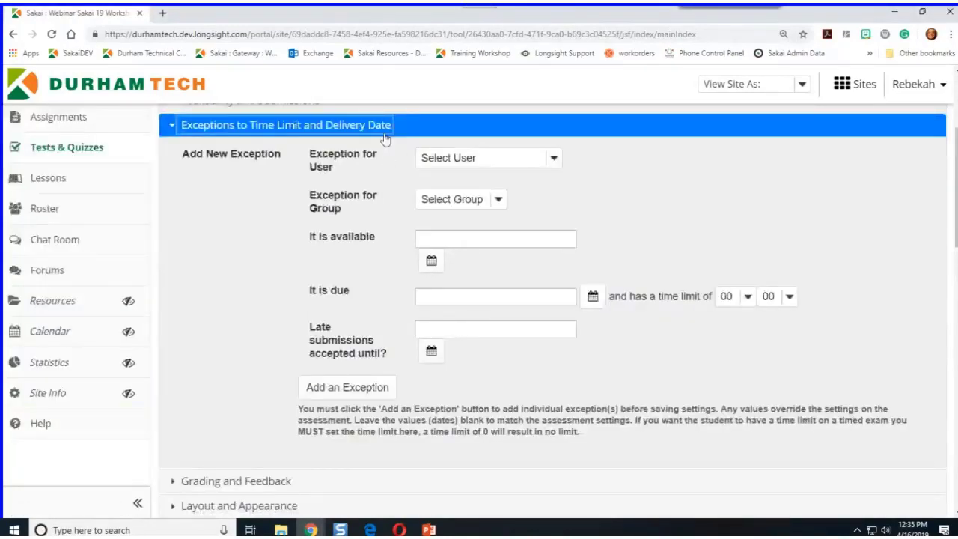
pyautogui.click(474, 160)
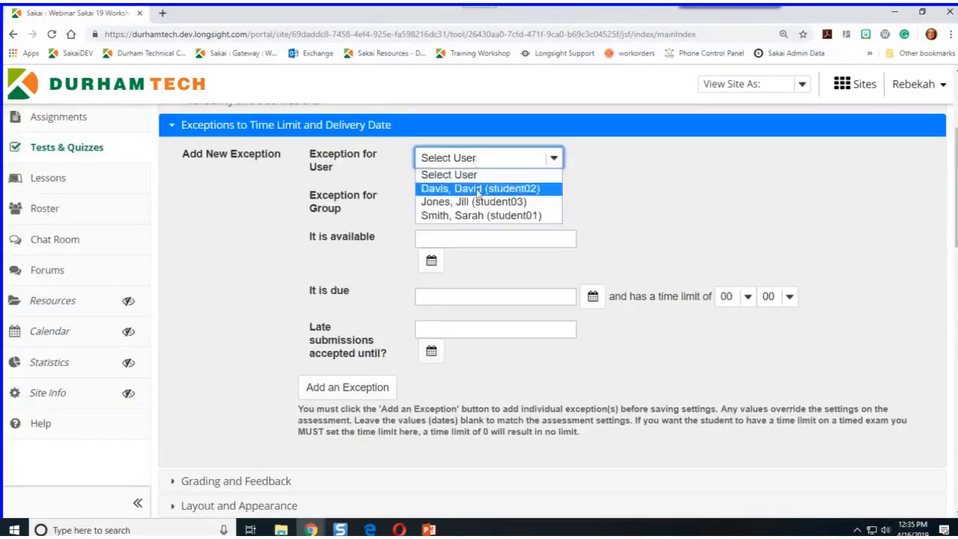
pyautogui.click(424, 217)
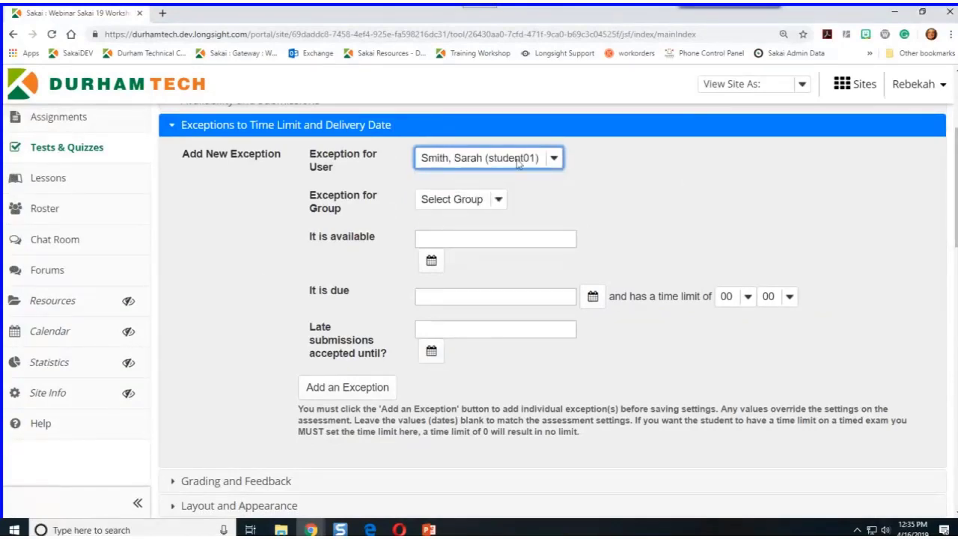
# Check the Week 1 Quiz's regular time limit in Availability and Submissions, and return to the new exception
pyautogui.scroll(3, 539, 325)
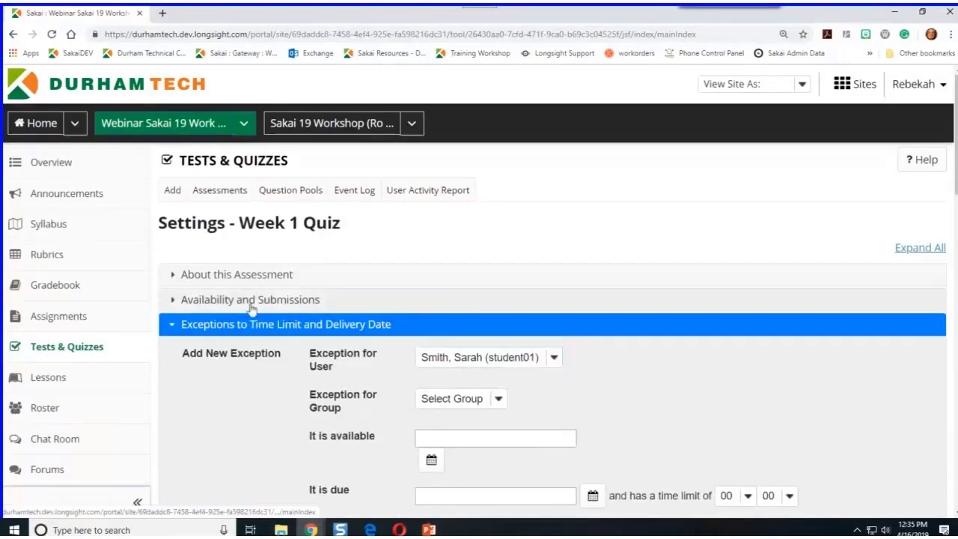
pyautogui.click(252, 302)
pyautogui.scroll(-2, 272, 352)
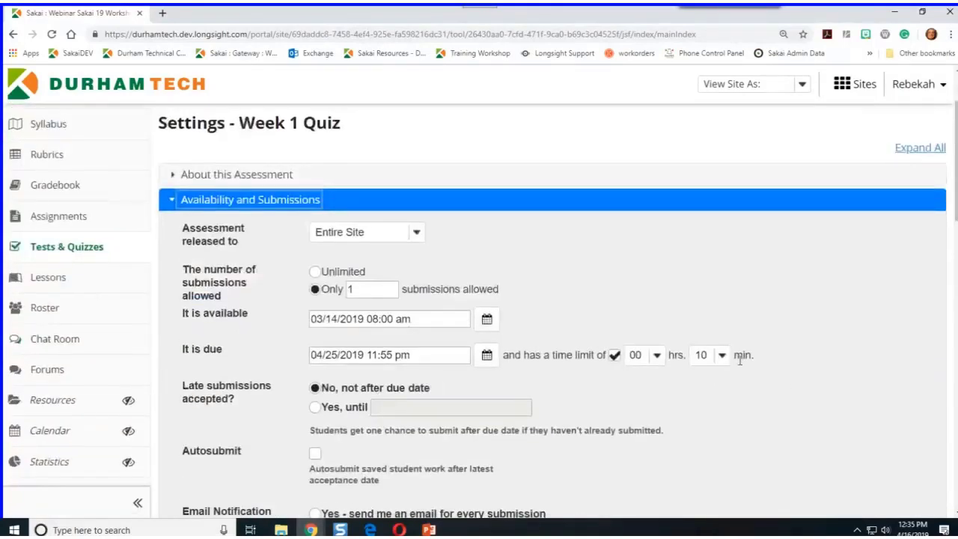
pyautogui.scroll(-10, 256, 344)
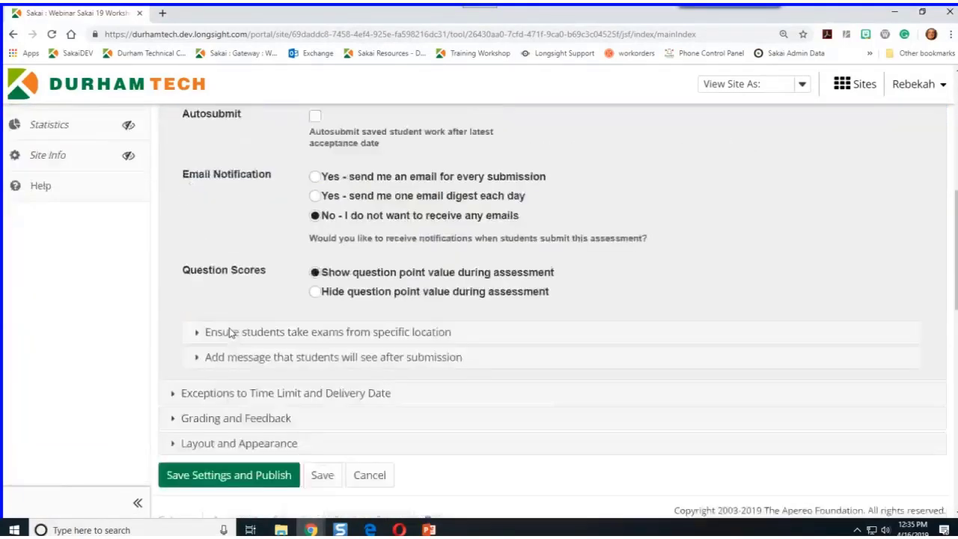
pyautogui.click(239, 233)
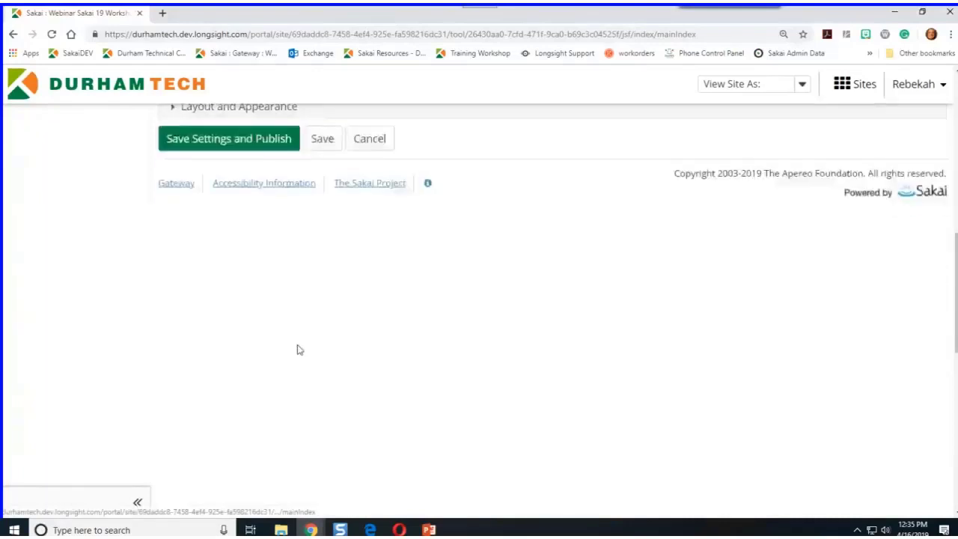
pyautogui.scroll(4, 263, 320)
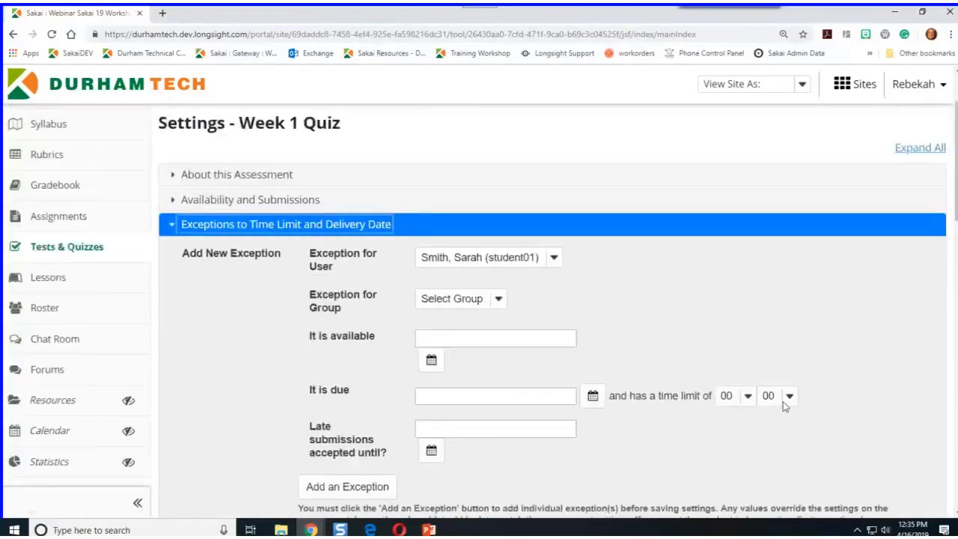
# Set the exception's time limit to 15 minutes, add the exception, and review the Existing Exceptions list
pyautogui.click(792, 397)
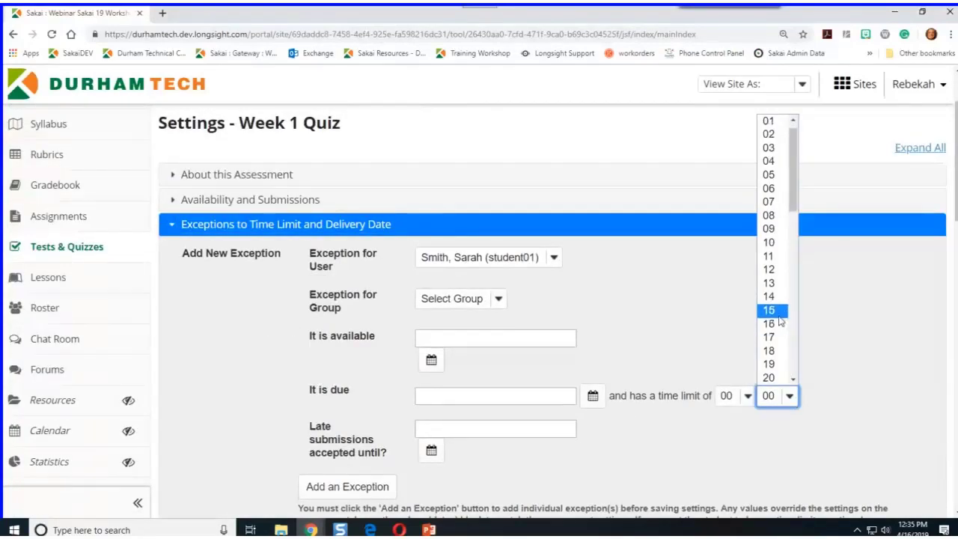
pyautogui.click(772, 309)
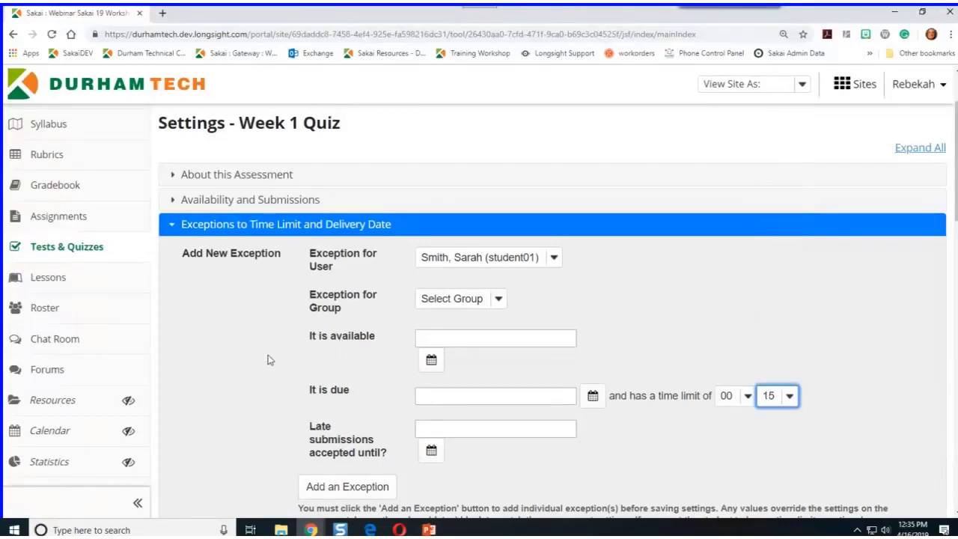
pyautogui.scroll(-2, 269, 360)
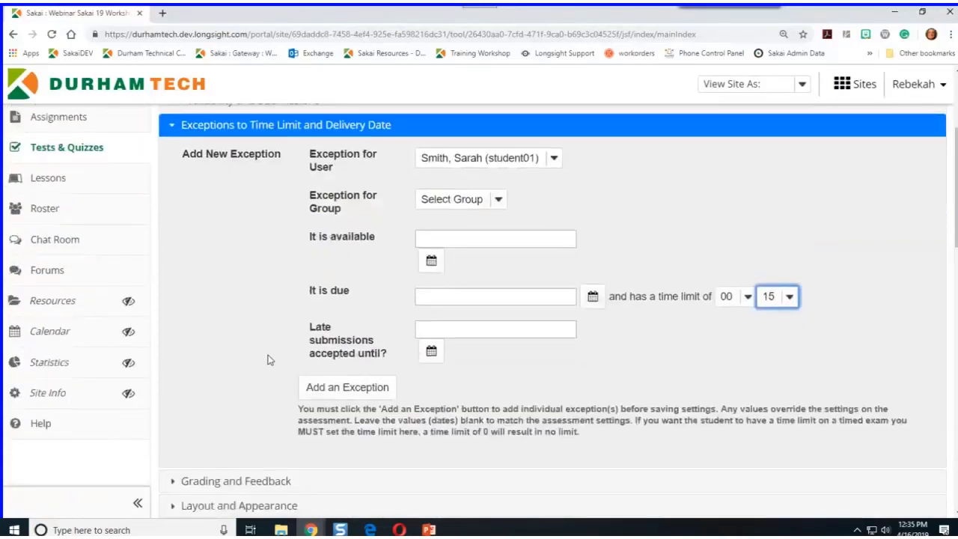
pyautogui.click(319, 389)
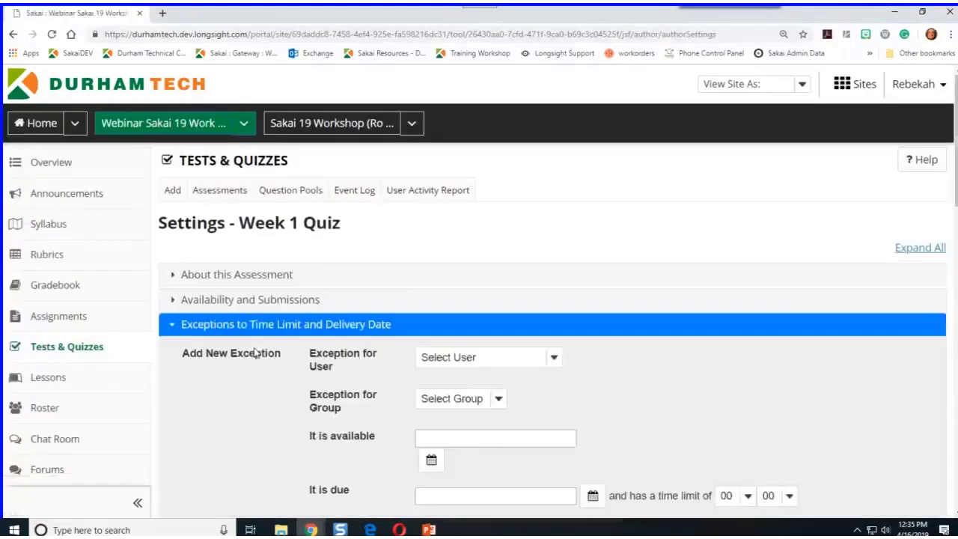
pyautogui.scroll(-5, 254, 347)
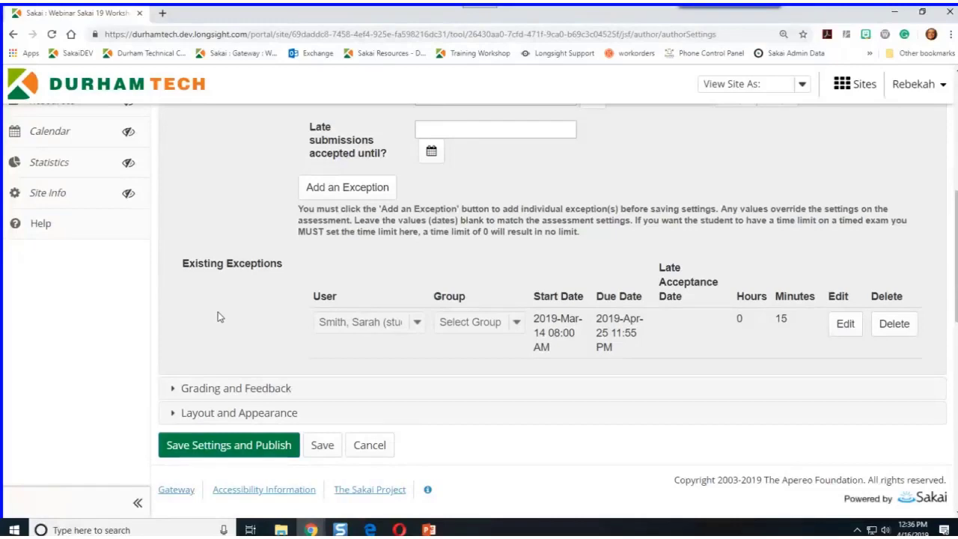
# Start a new exception for the student02 user that accepts late submissions until 04/30/2019 12:00 am
pyautogui.scroll(3, 217, 317)
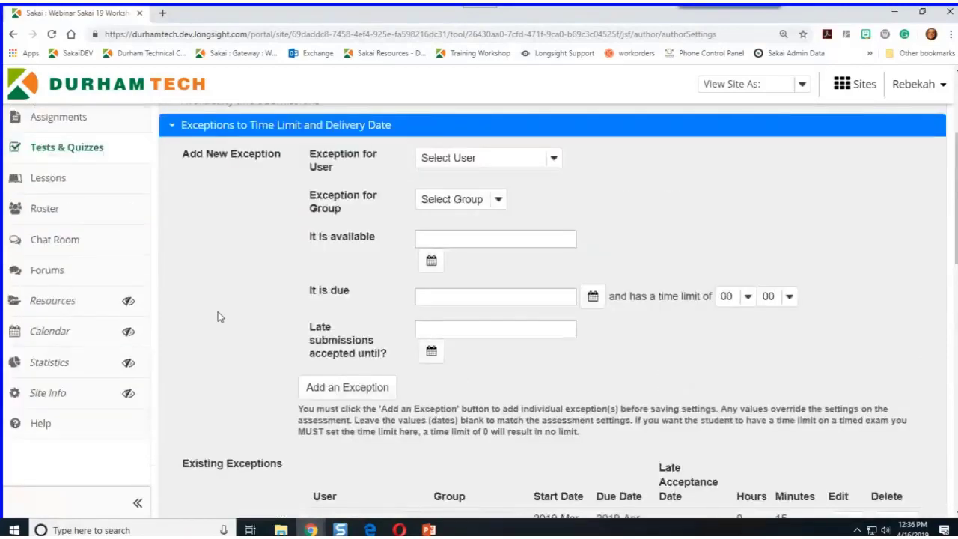
pyautogui.click(439, 163)
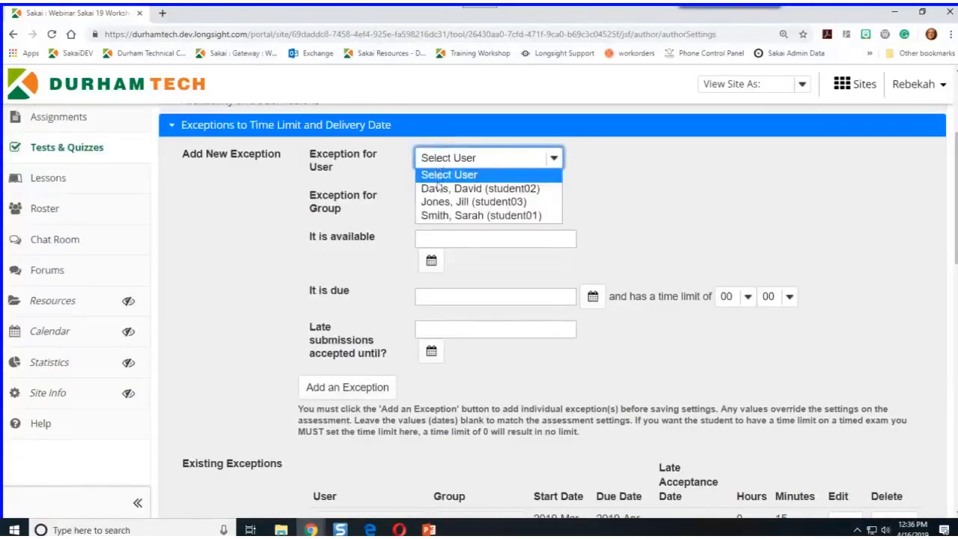
pyautogui.click(439, 189)
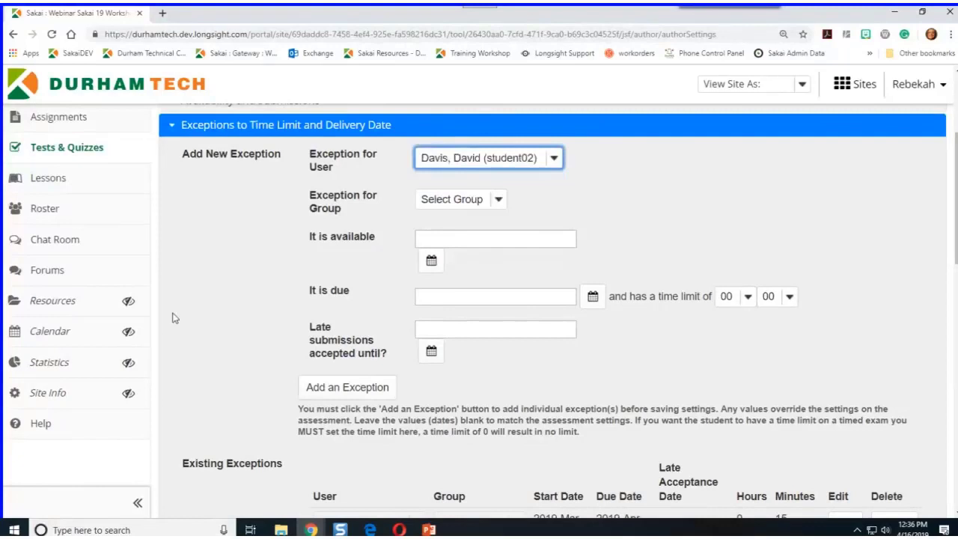
pyautogui.scroll(-2, 220, 319)
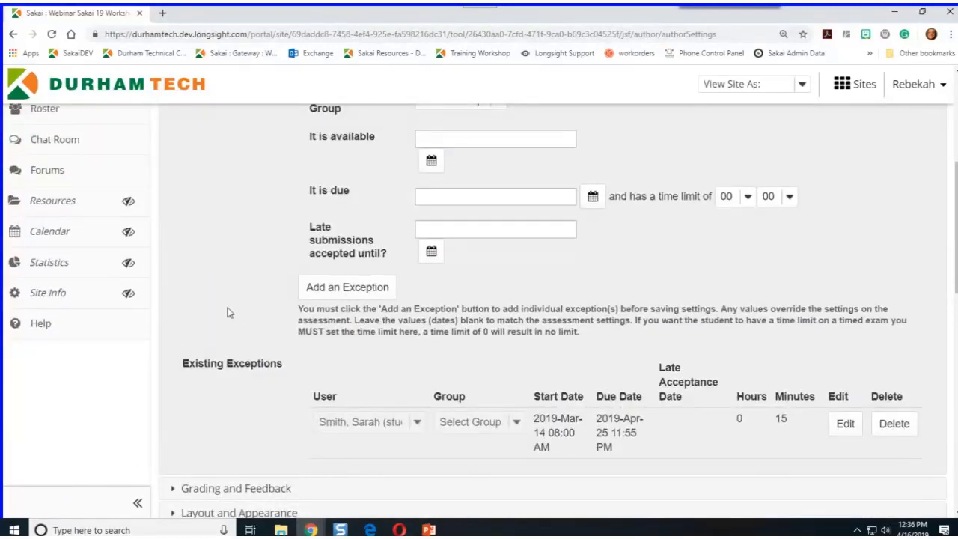
pyautogui.scroll(2, 230, 312)
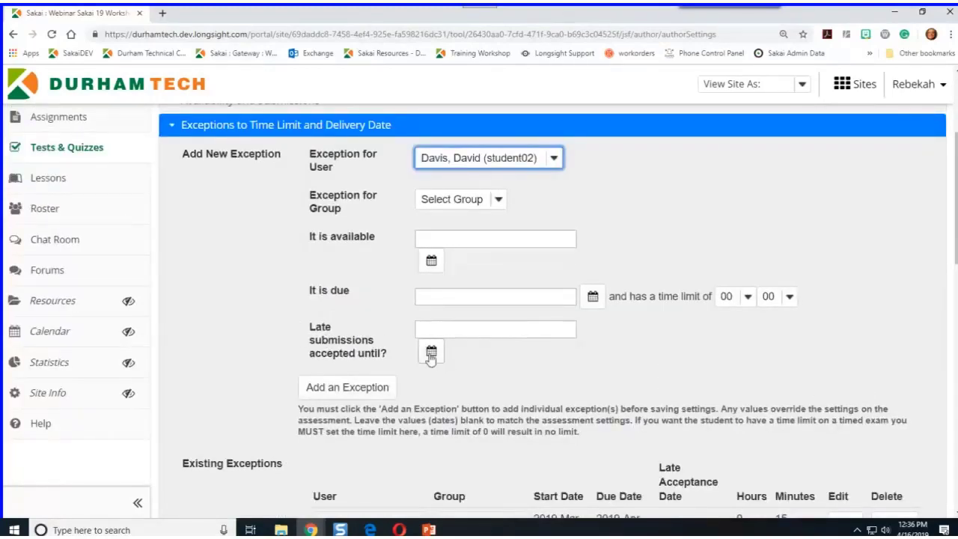
pyautogui.scroll(-2, 231, 346)
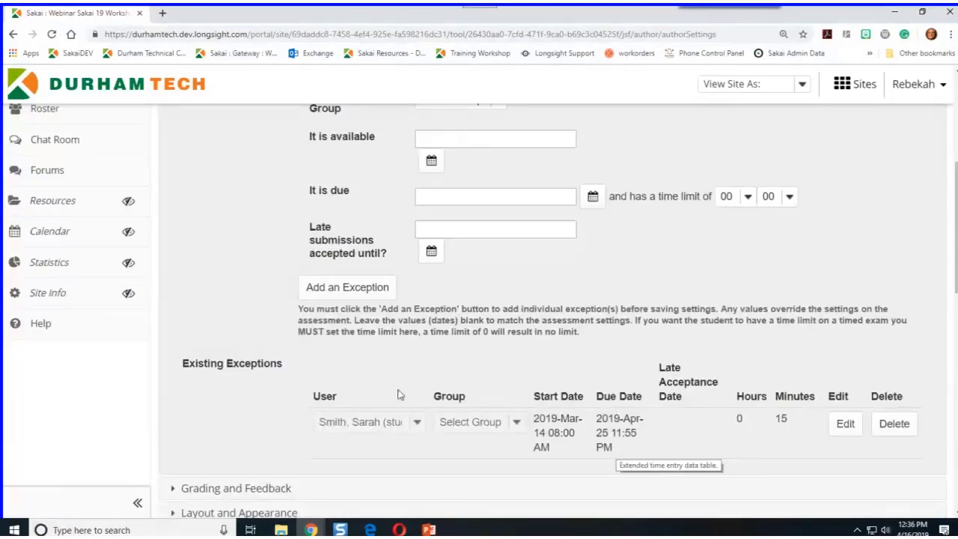
pyautogui.scroll(2, 254, 304)
pyautogui.click(431, 353)
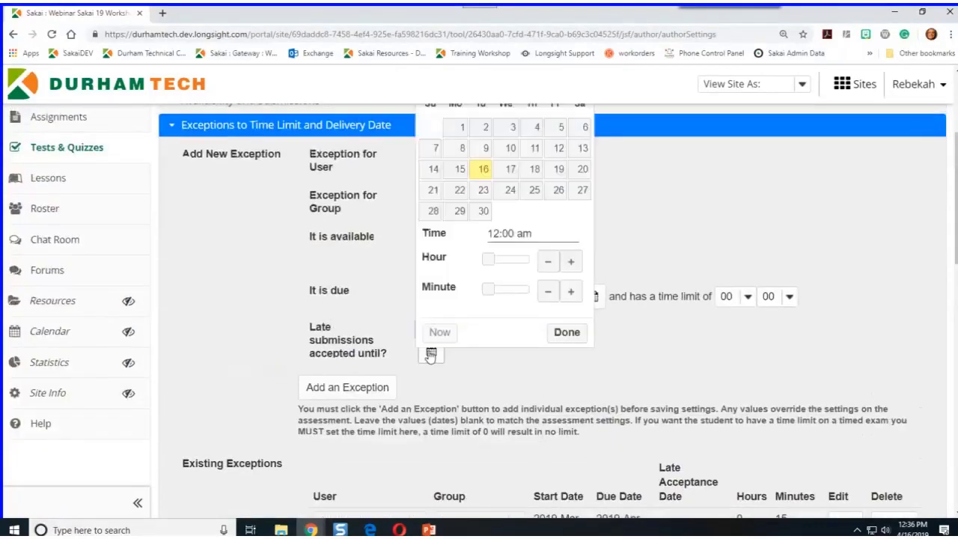
pyautogui.click(484, 212)
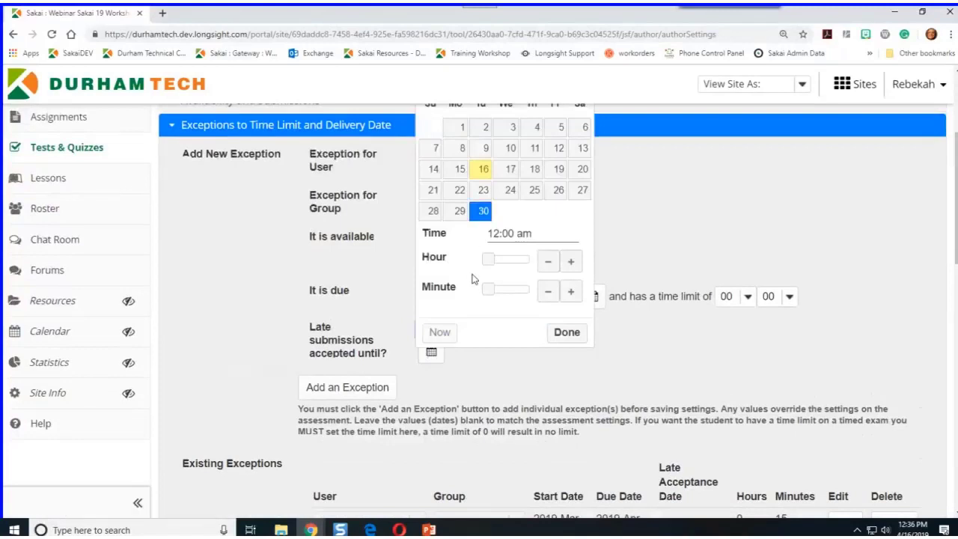
pyautogui.click(565, 333)
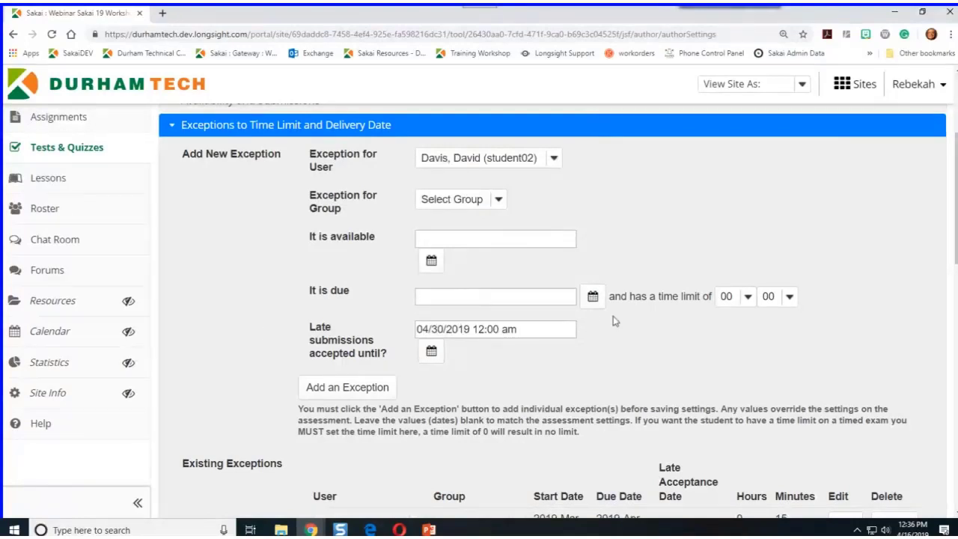
# Read the note on adding exceptions, set the student02 exception's time limit to 10 hours and add it to the Existing Exceptions
pyautogui.scroll(-2, 670, 326)
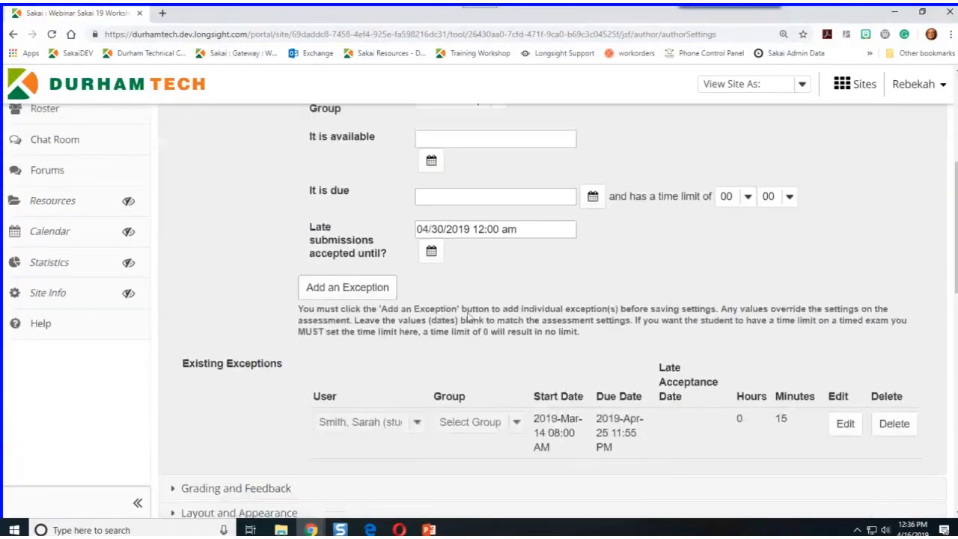
pyautogui.moveTo(295, 311); pyautogui.dragTo(566, 336)
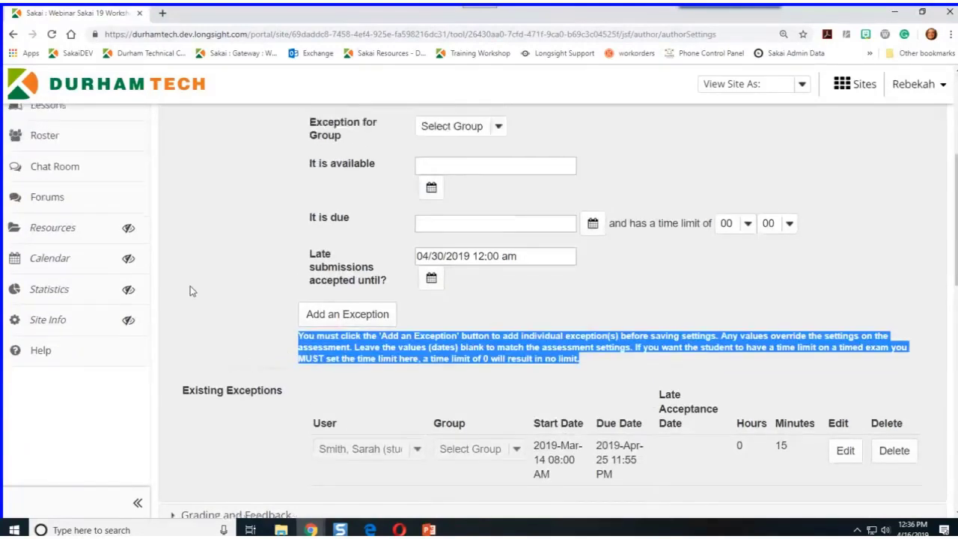
pyautogui.scroll(2, 192, 300)
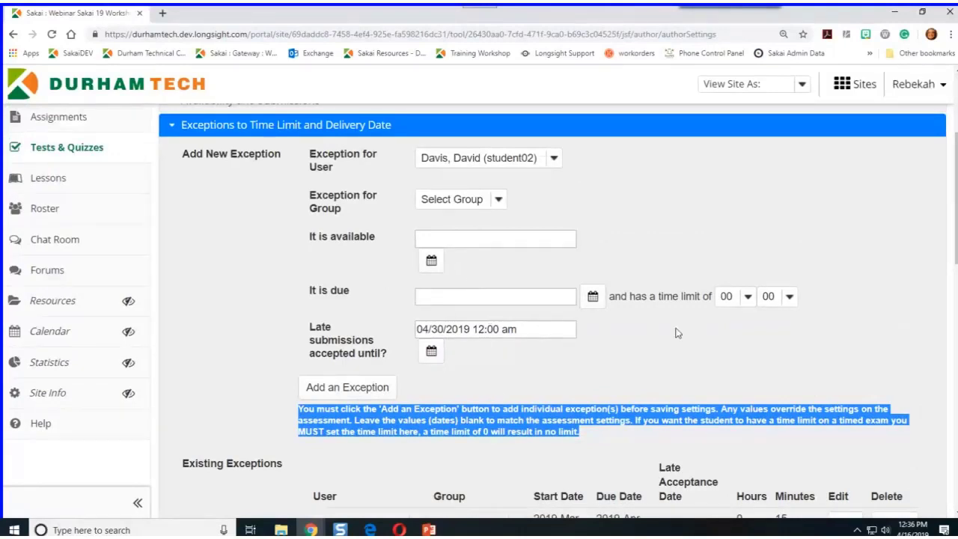
pyautogui.click(750, 299)
pyautogui.click(725, 156)
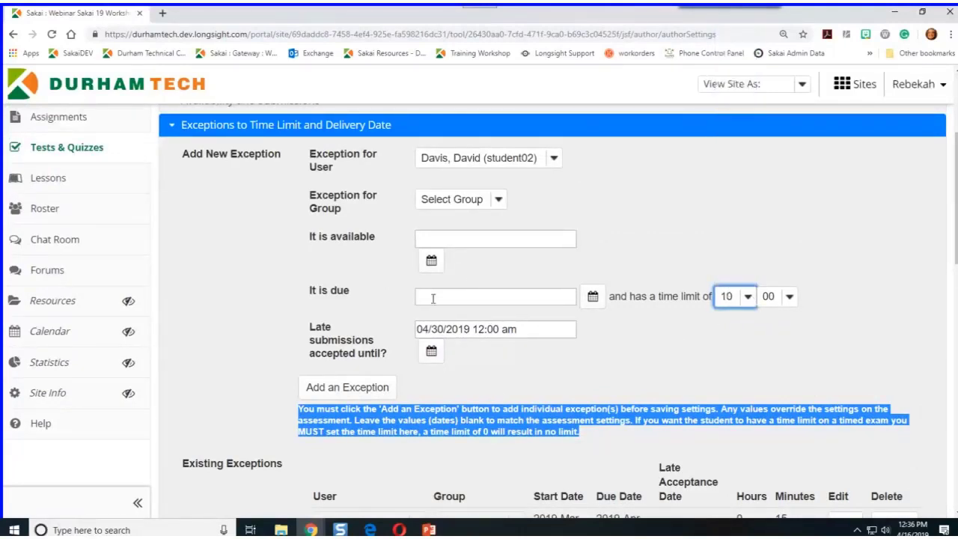
pyautogui.scroll(-2, 275, 361)
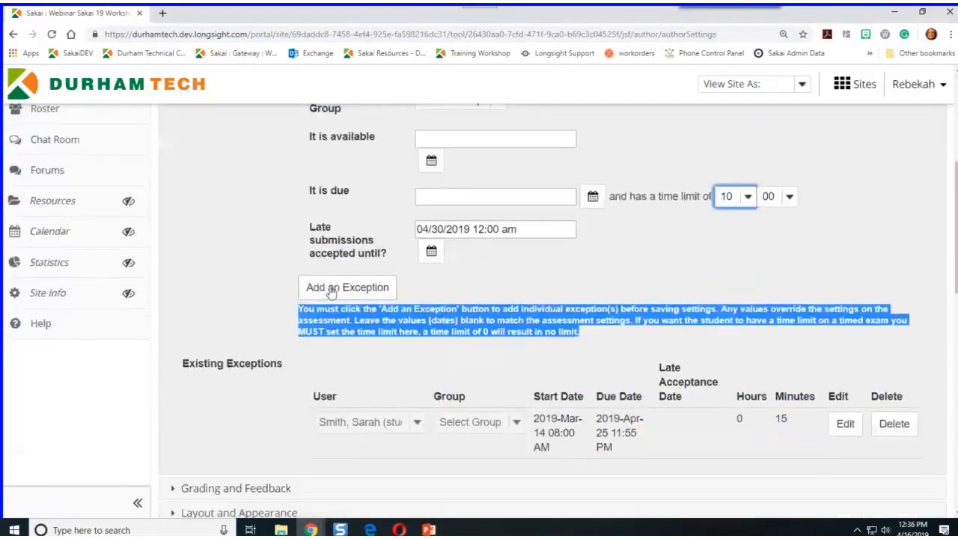
pyautogui.click(331, 291)
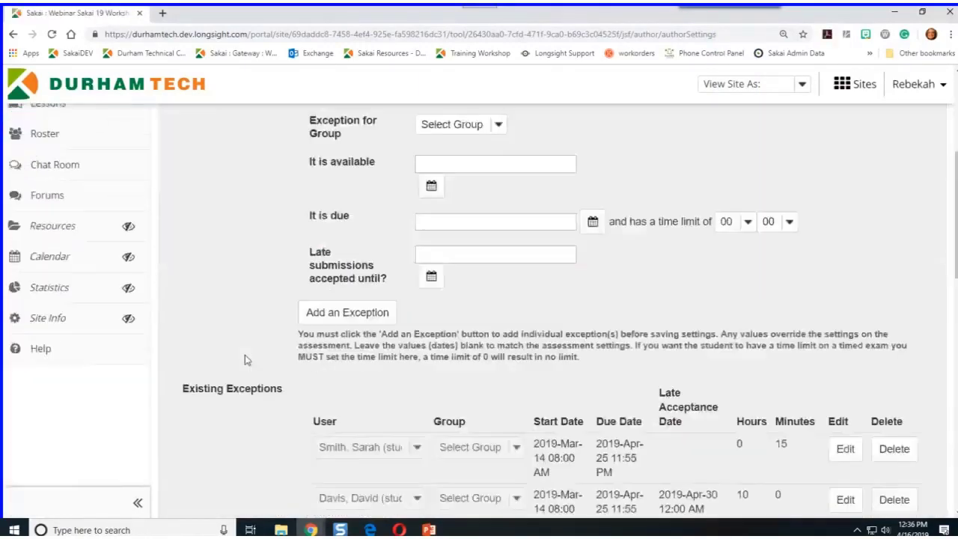
pyautogui.scroll(-2, 247, 360)
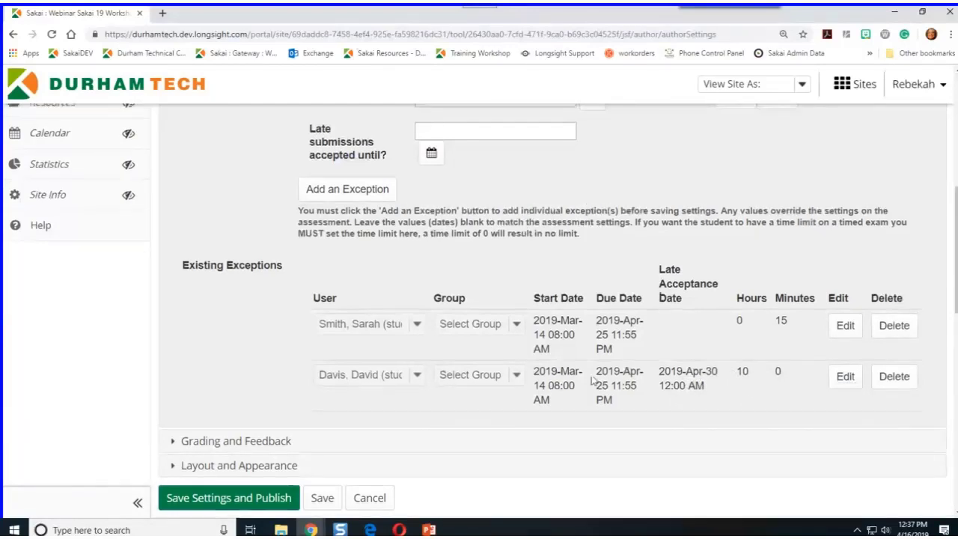
pyautogui.scroll(1, 658, 400)
pyautogui.scroll(-1, 659, 401)
# Edit the student02 exception to a time limit of 0 hours 10 minutes and update it
pyautogui.click(844, 375)
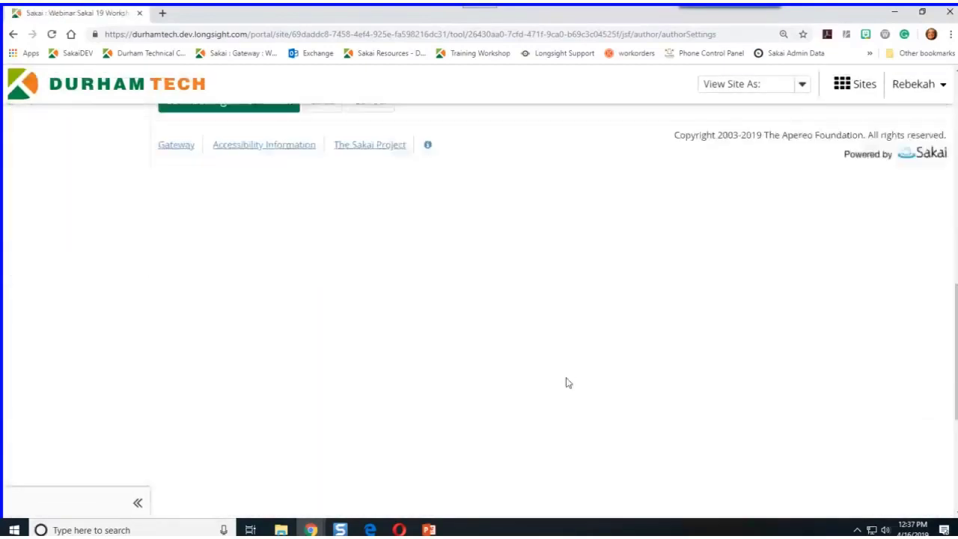
pyautogui.scroll(1, 567, 382)
pyautogui.scroll(2, 567, 383)
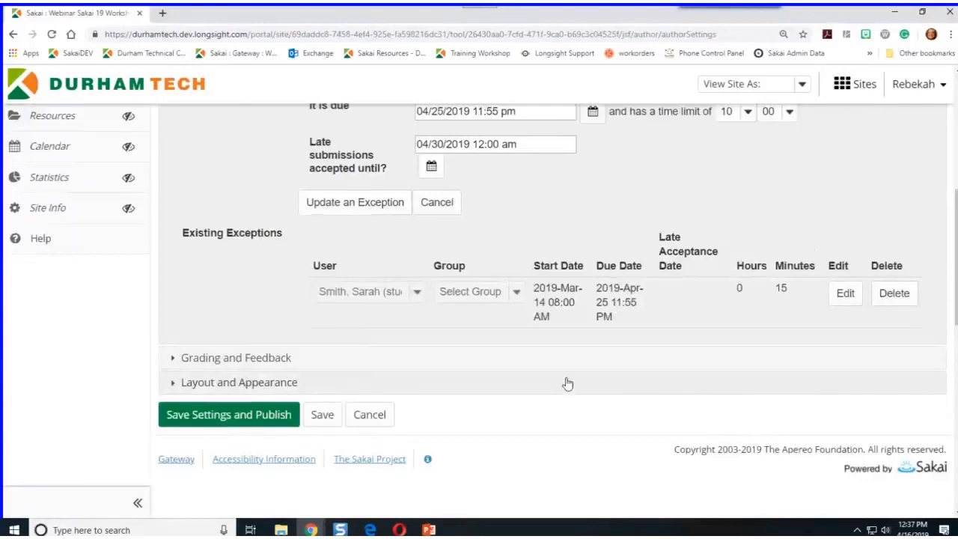
pyautogui.click(746, 299)
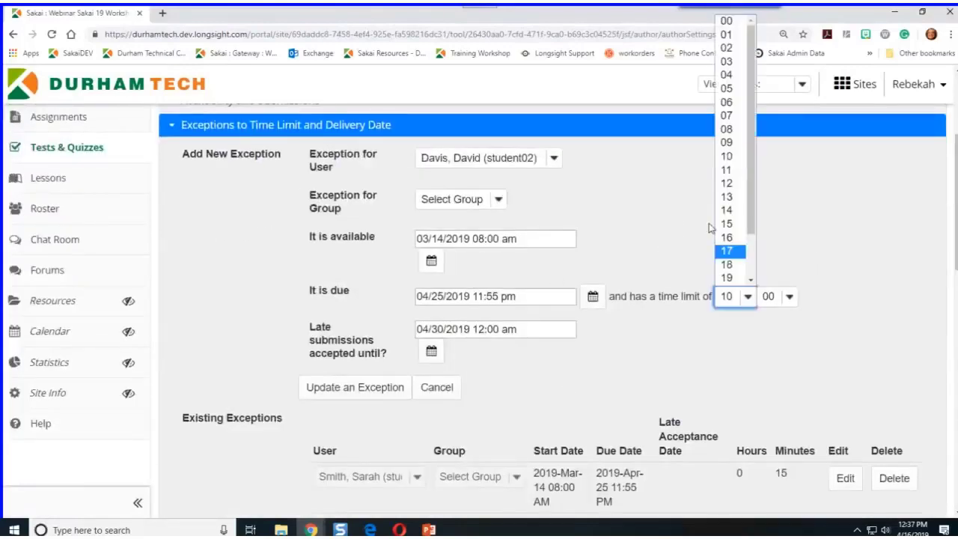
pyautogui.click(729, 23)
pyautogui.click(790, 297)
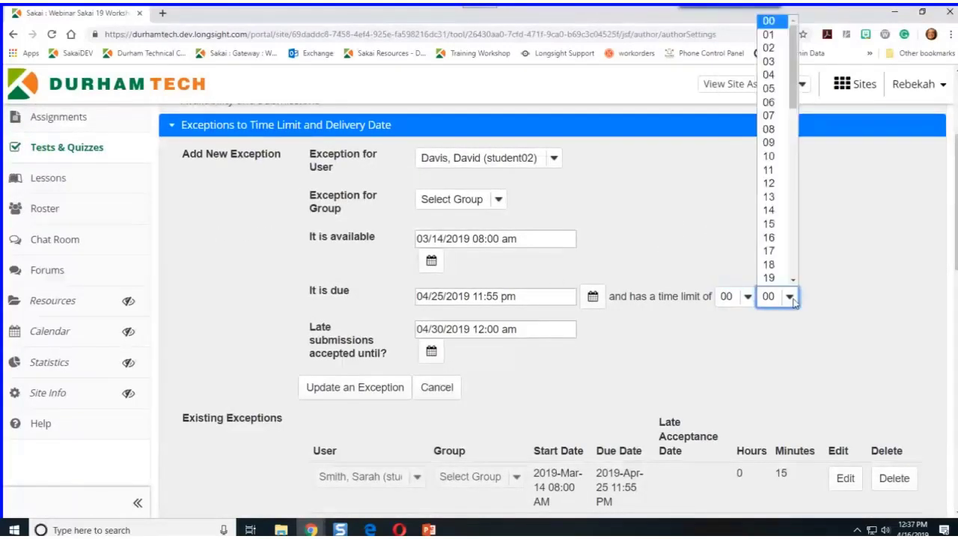
pyautogui.click(770, 157)
pyautogui.scroll(-2, 626, 387)
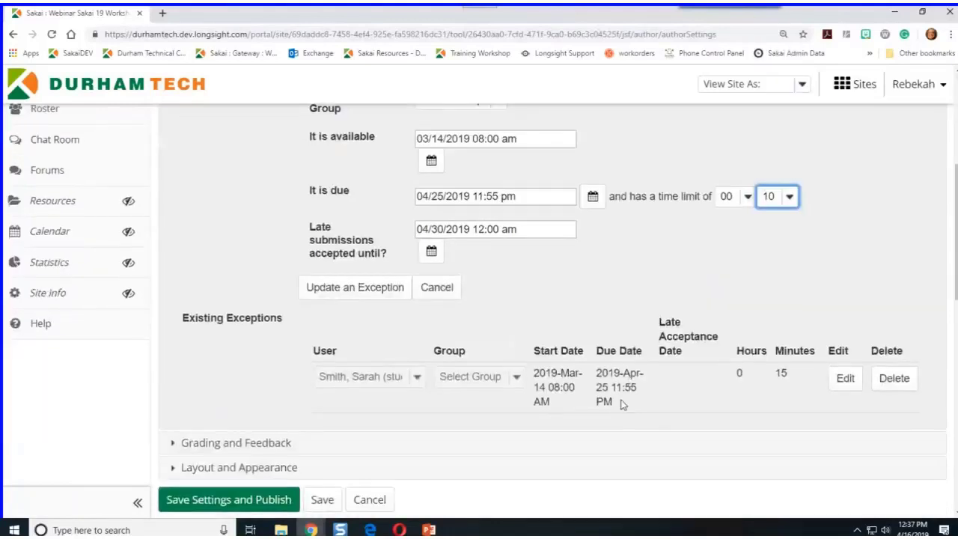
pyautogui.click(320, 292)
pyautogui.scroll(-5, 489, 423)
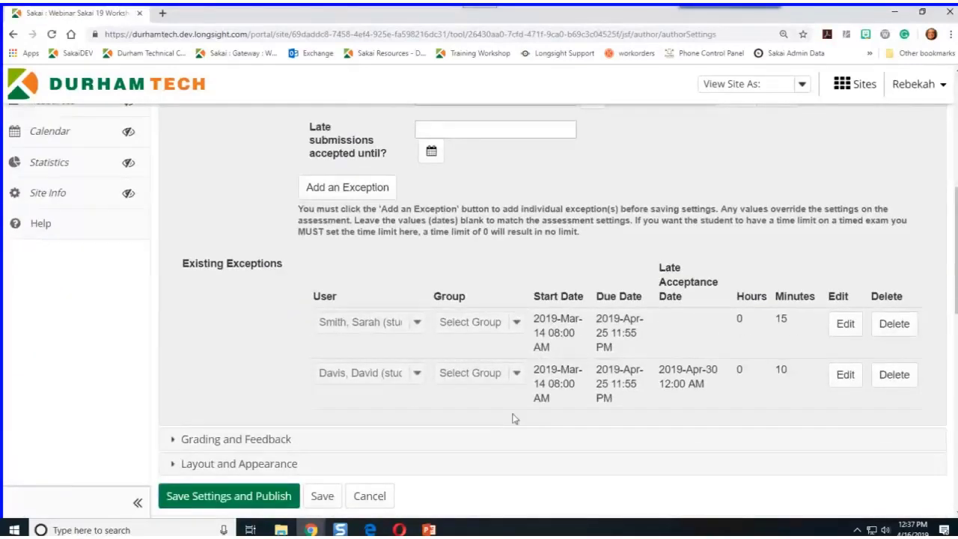
# Add an exception for the student03 user with late submissions until 04/30/2019 12:00 am and no time limit, and review the Existing Exceptions list
pyautogui.scroll(3, 315, 371)
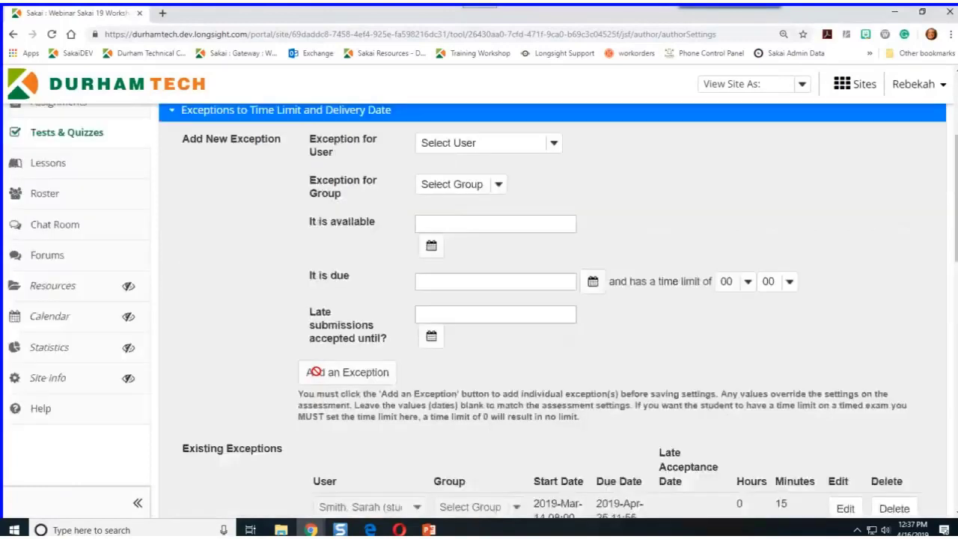
pyautogui.click(443, 157)
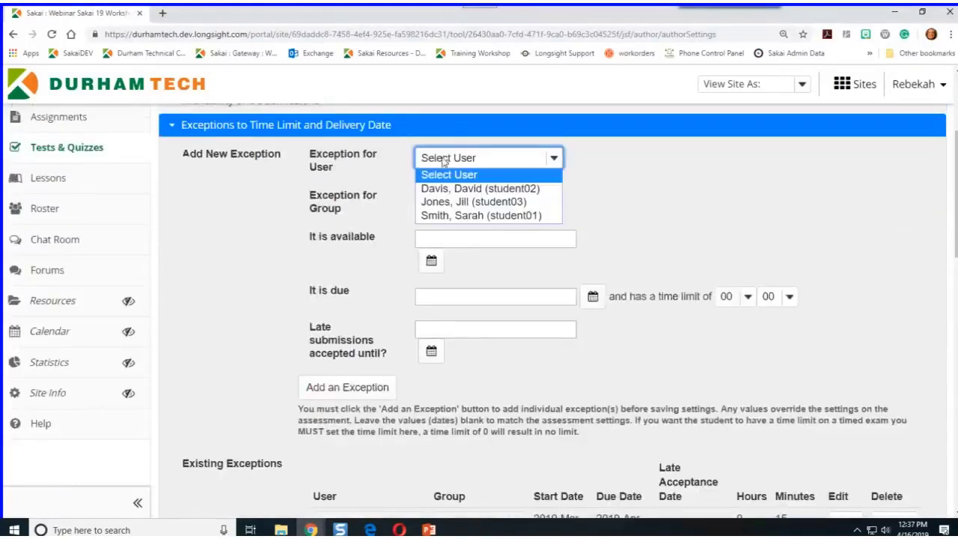
pyautogui.click(445, 202)
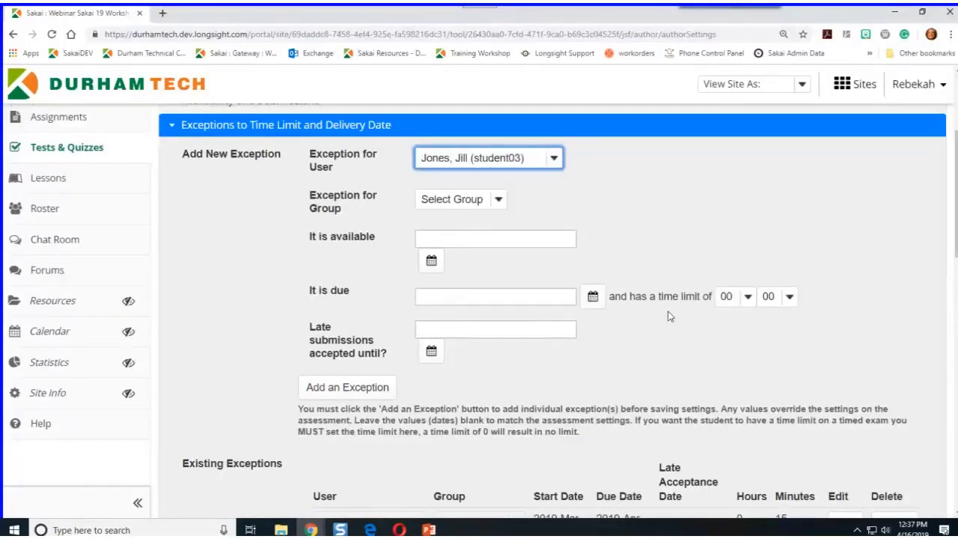
pyautogui.click(431, 352)
pyautogui.click(481, 212)
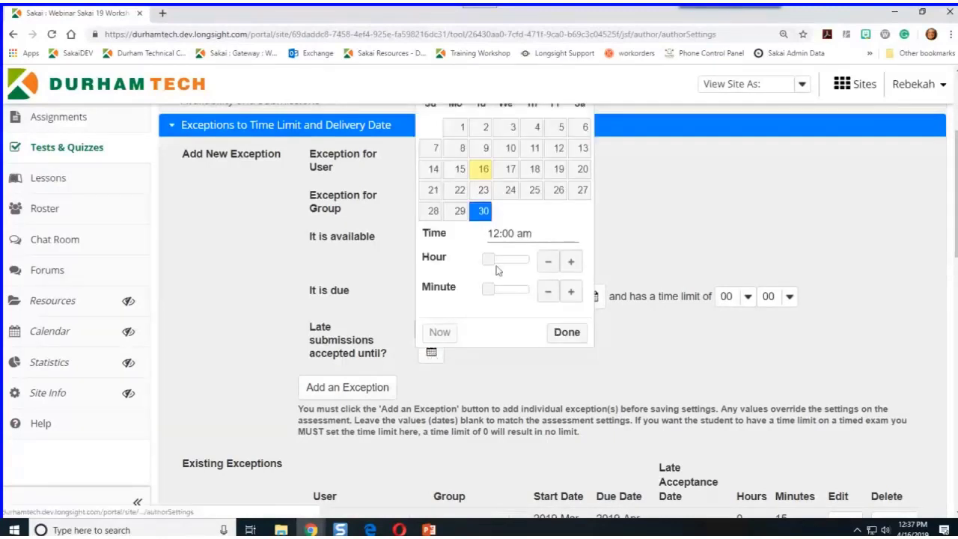
pyautogui.click(567, 331)
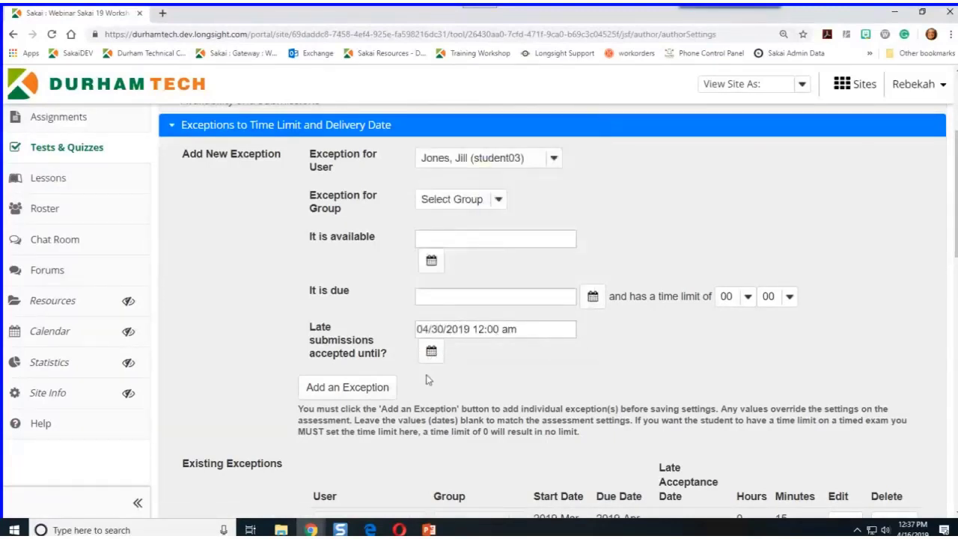
pyautogui.click(356, 396)
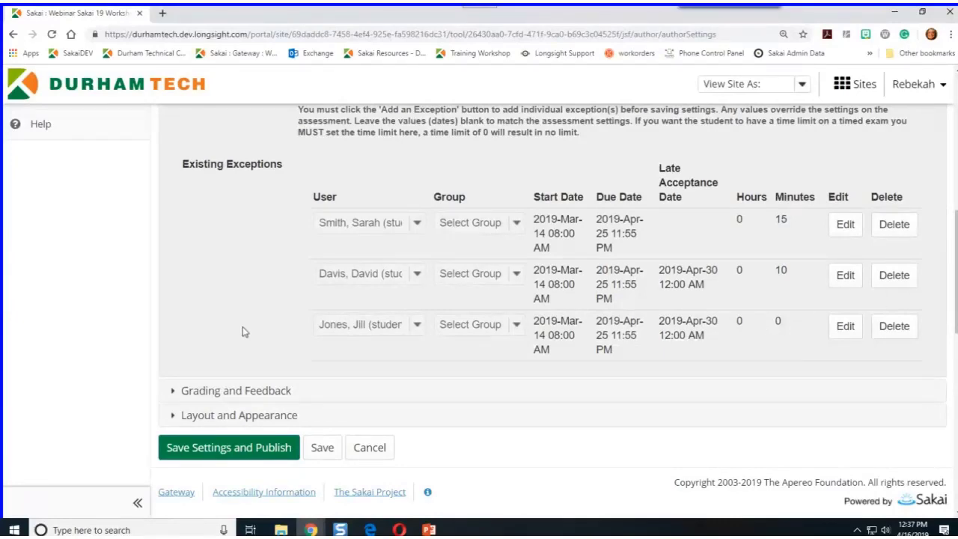
pyautogui.scroll(5, 243, 328)
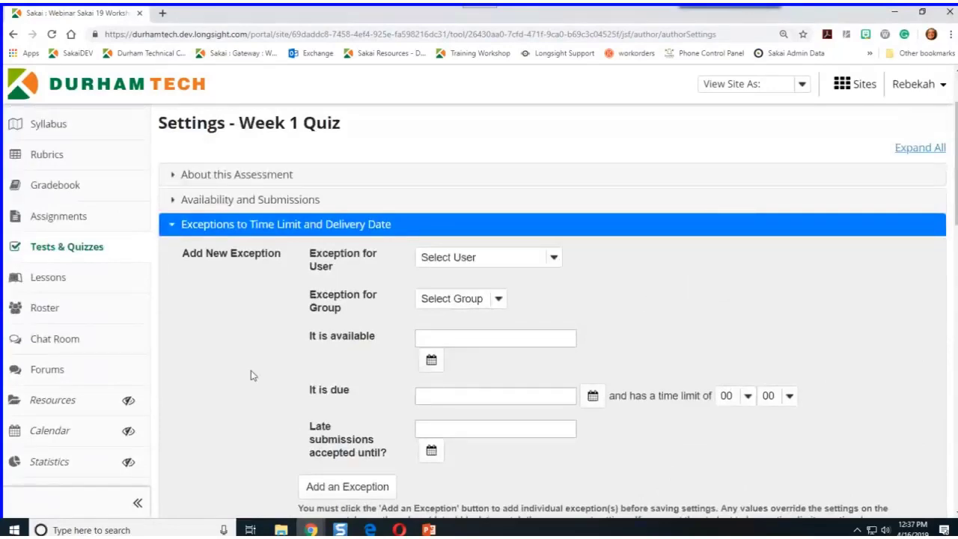
pyautogui.scroll(-2, 238, 363)
pyautogui.scroll(-3, 238, 363)
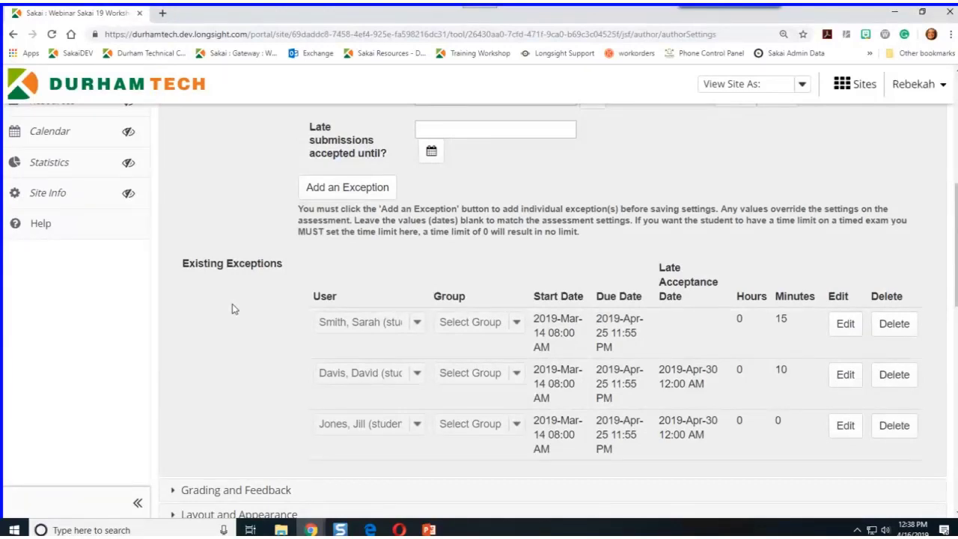
# Go to the site's Lessons page and open the Week 2 subpage item for editing
pyautogui.scroll(6, 232, 309)
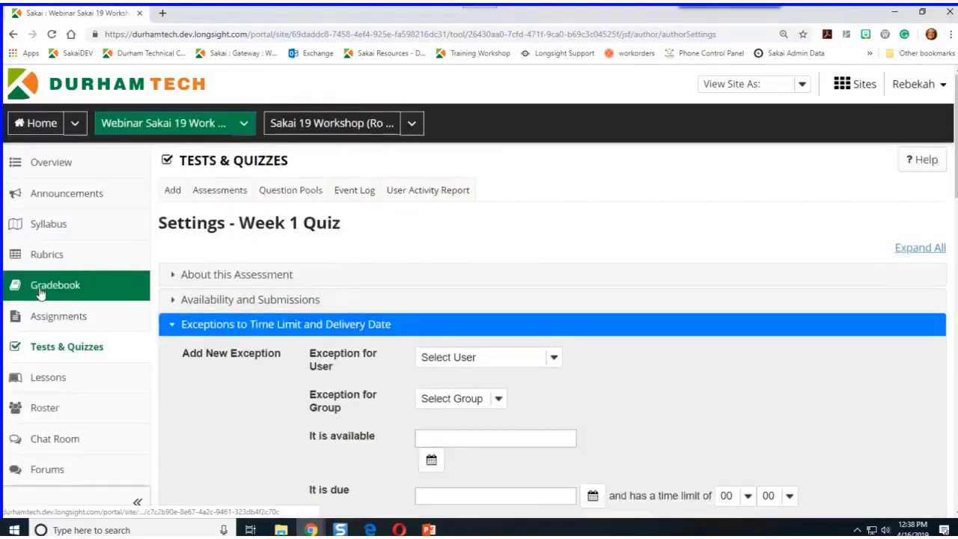
pyautogui.scroll(-1, 47, 352)
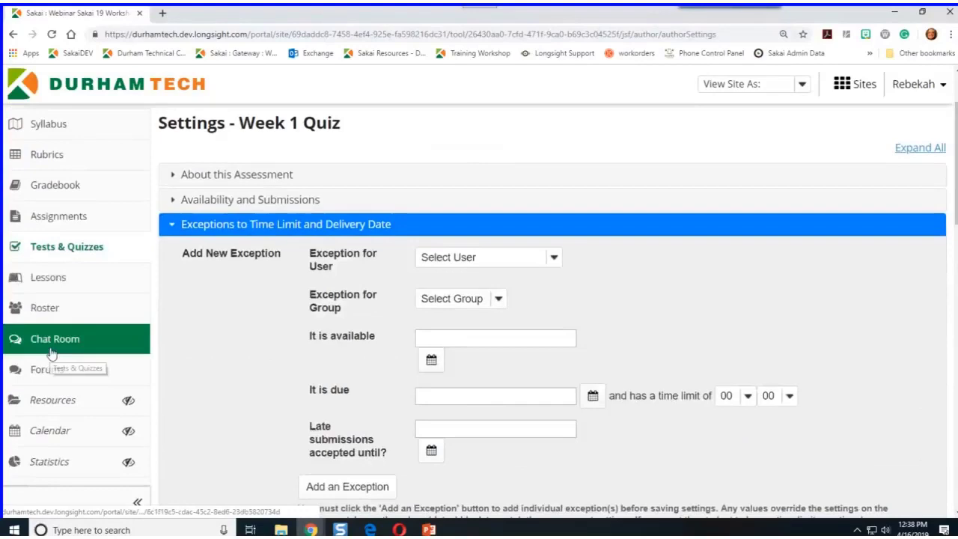
pyautogui.click(49, 278)
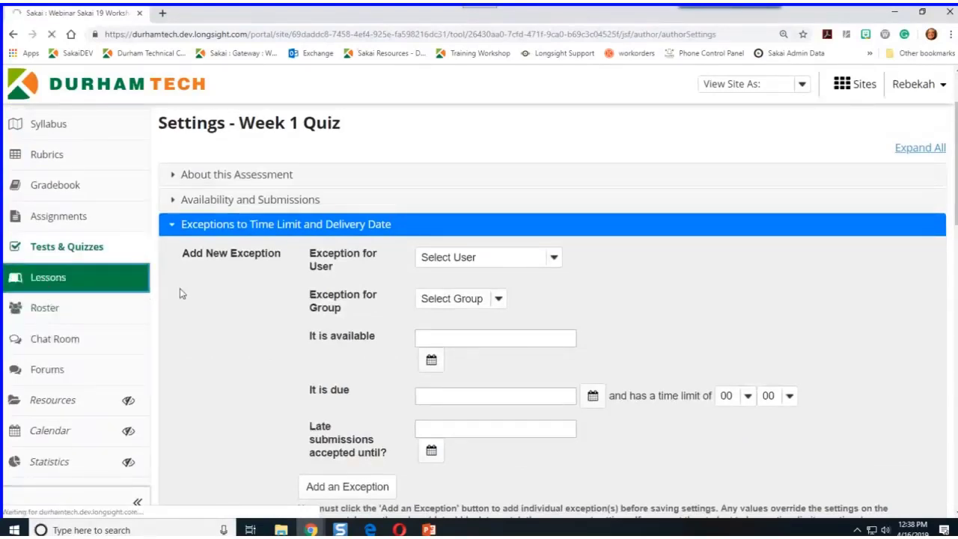
pyautogui.scroll(-1, 299, 274)
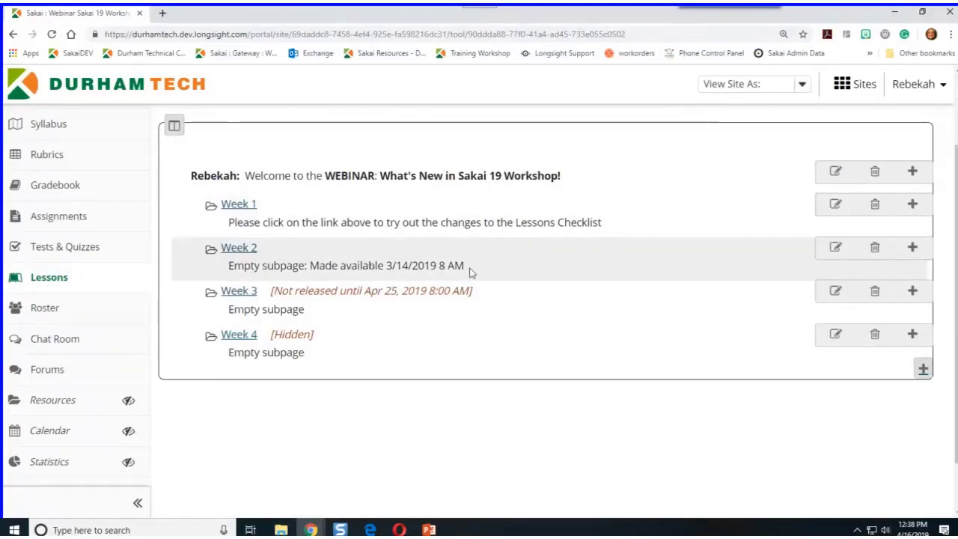
pyautogui.click(835, 247)
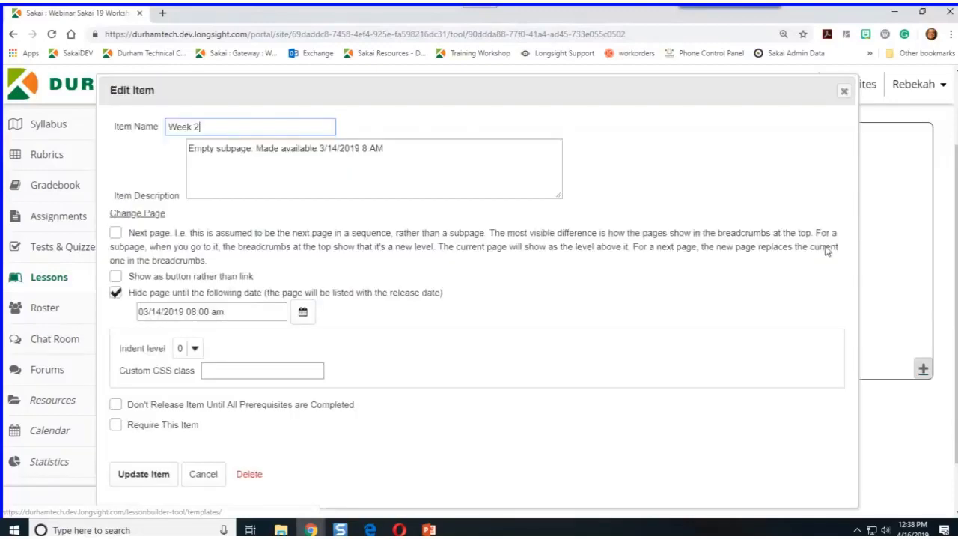
# Update the Week 2 item, and check the Week 3 subpage's release-date setting, closing it without changes
pyautogui.click(149, 477)
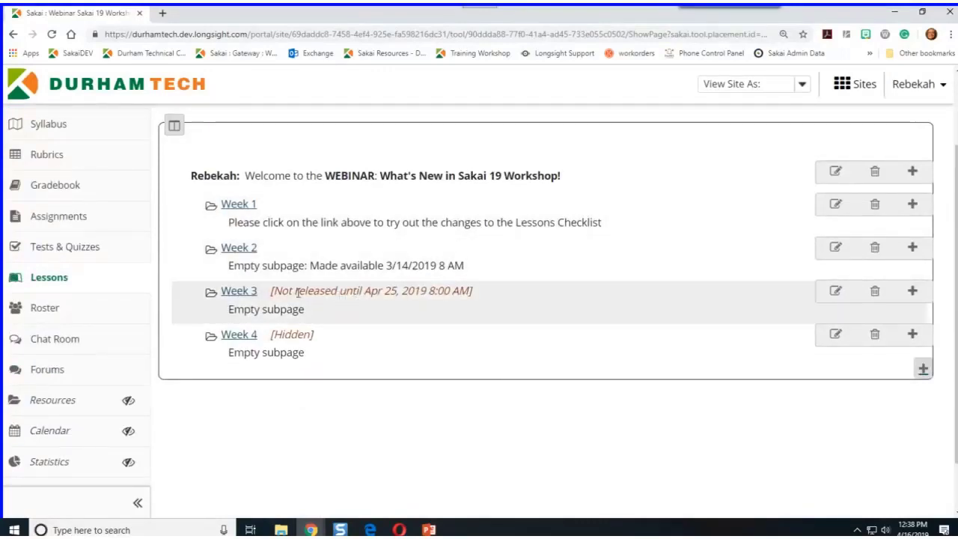
pyautogui.moveTo(279, 294); pyautogui.dragTo(464, 306)
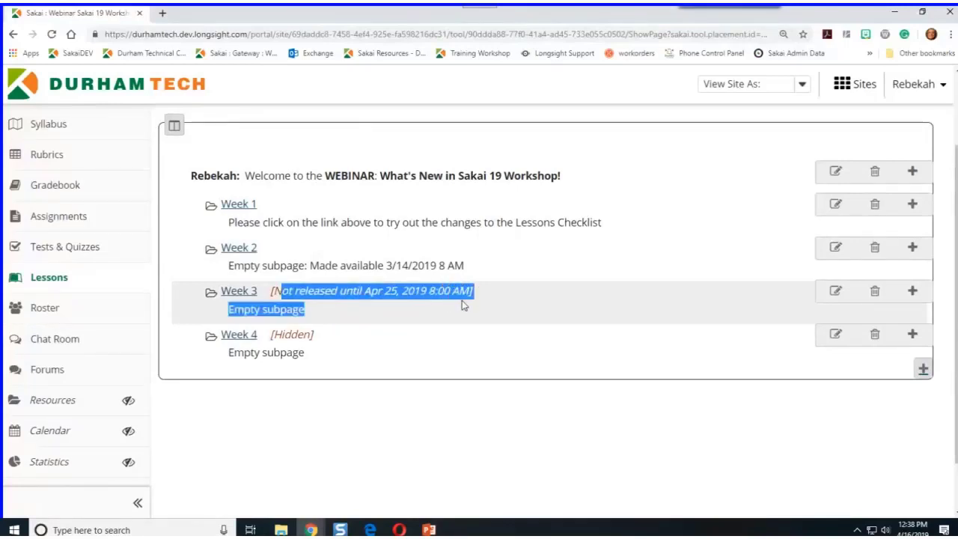
pyautogui.click(512, 303)
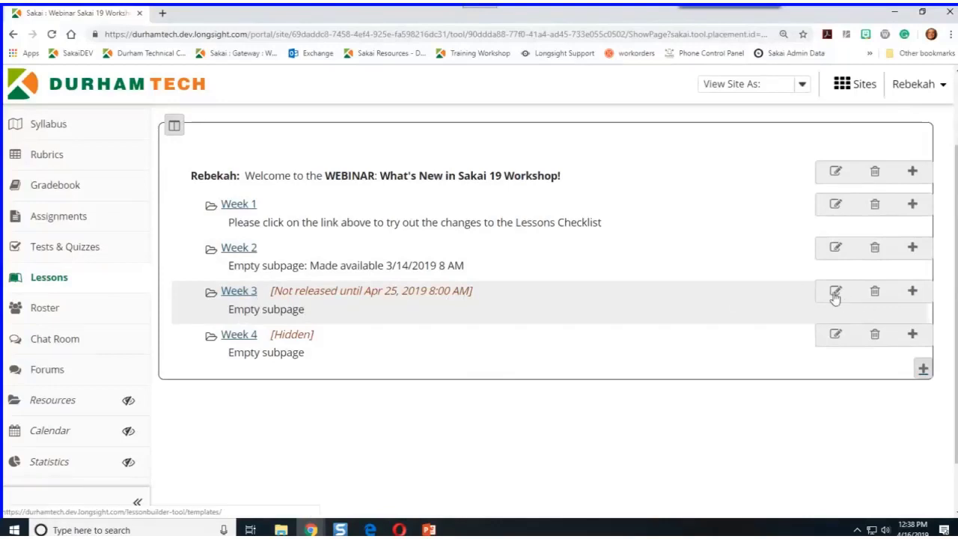
pyautogui.click(834, 294)
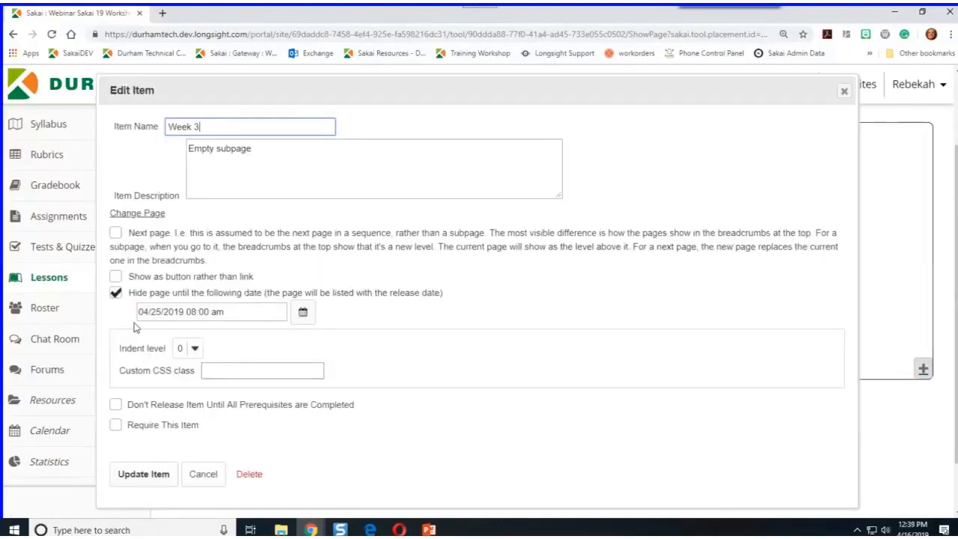
pyautogui.click(203, 476)
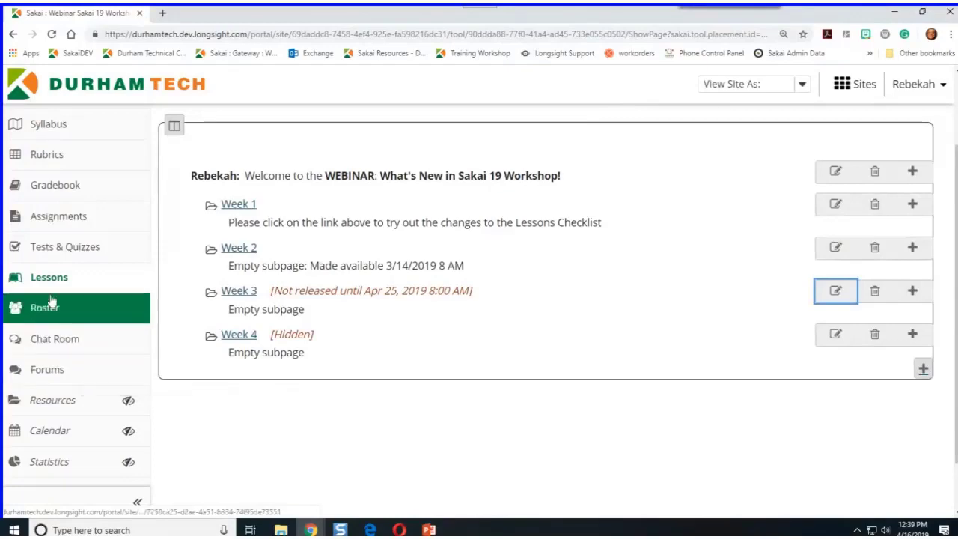
# Enable Lessons subpage navigation in the site's tool management settings under Site Info and finish the change
pyautogui.scroll(-1, 49, 278)
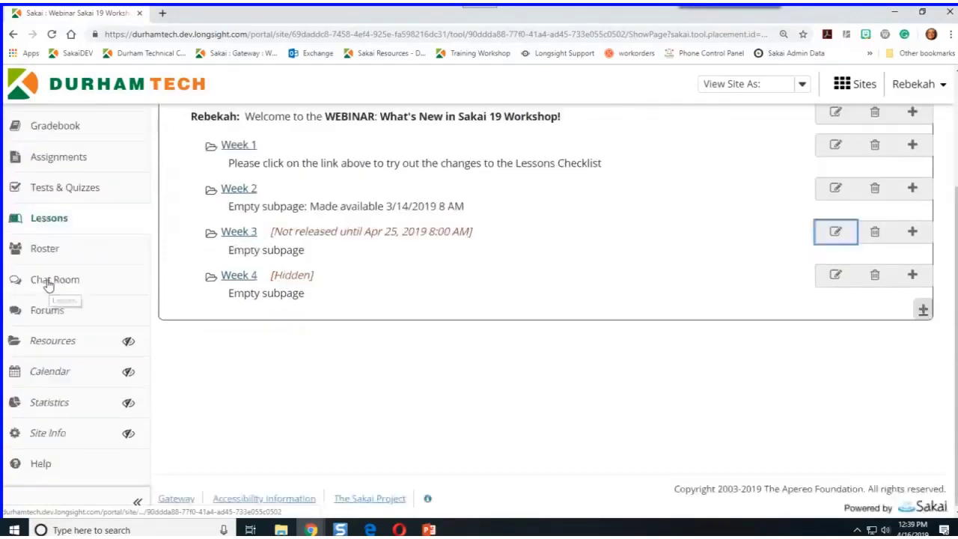
pyautogui.click(41, 431)
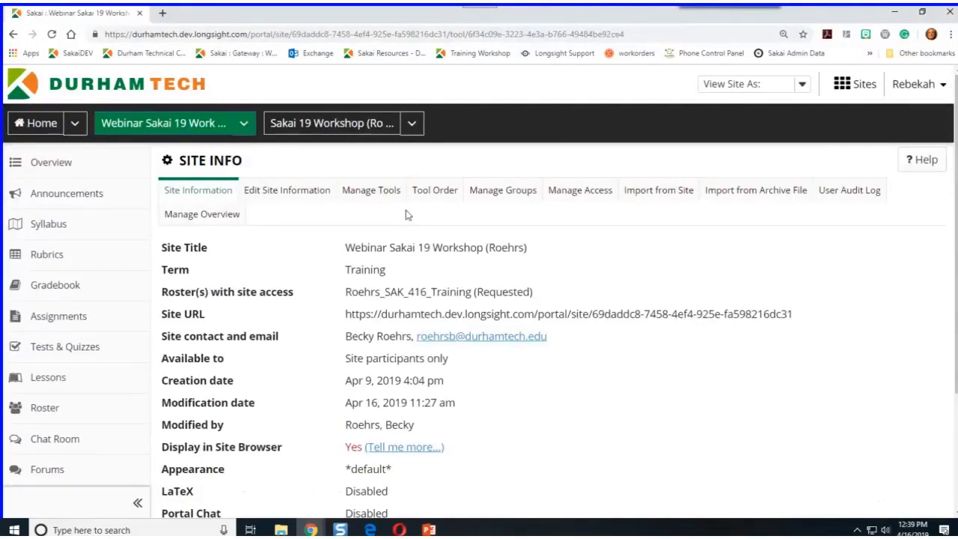
pyautogui.click(369, 196)
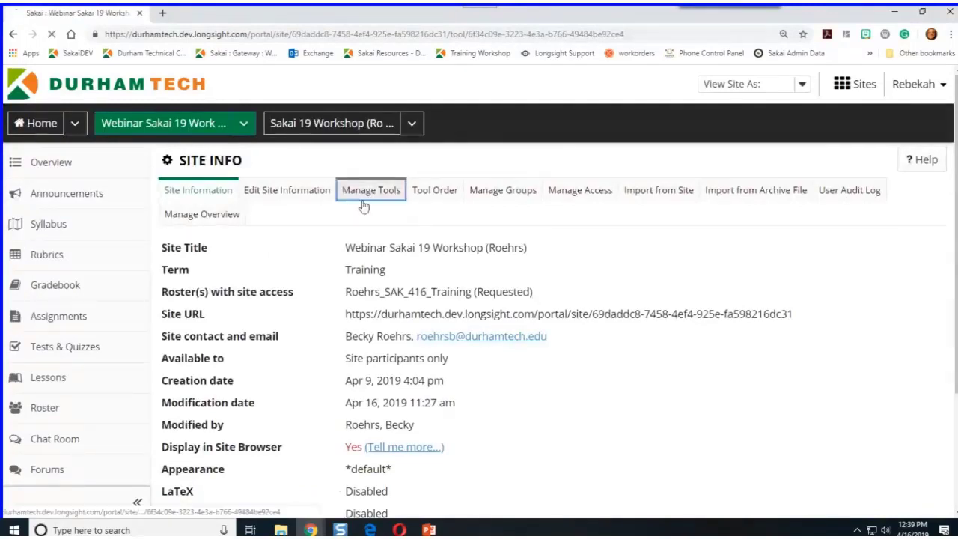
pyautogui.scroll(-4, 325, 321)
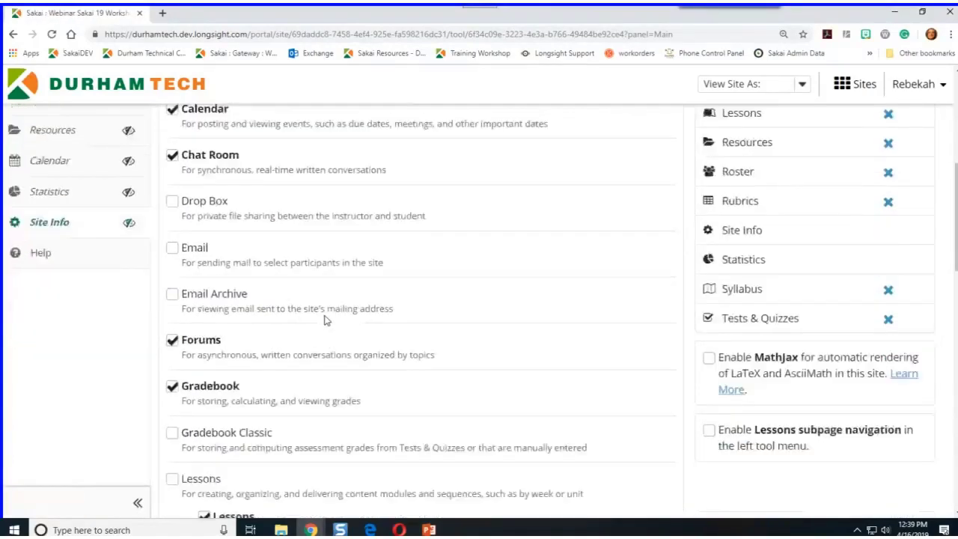
pyautogui.scroll(-2, 837, 395)
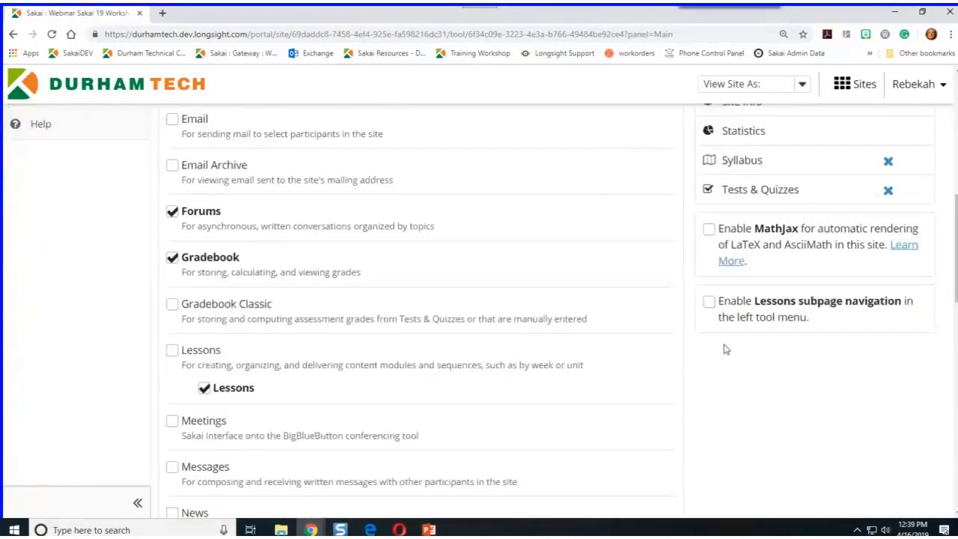
pyautogui.click(709, 302)
pyautogui.scroll(-10, 279, 323)
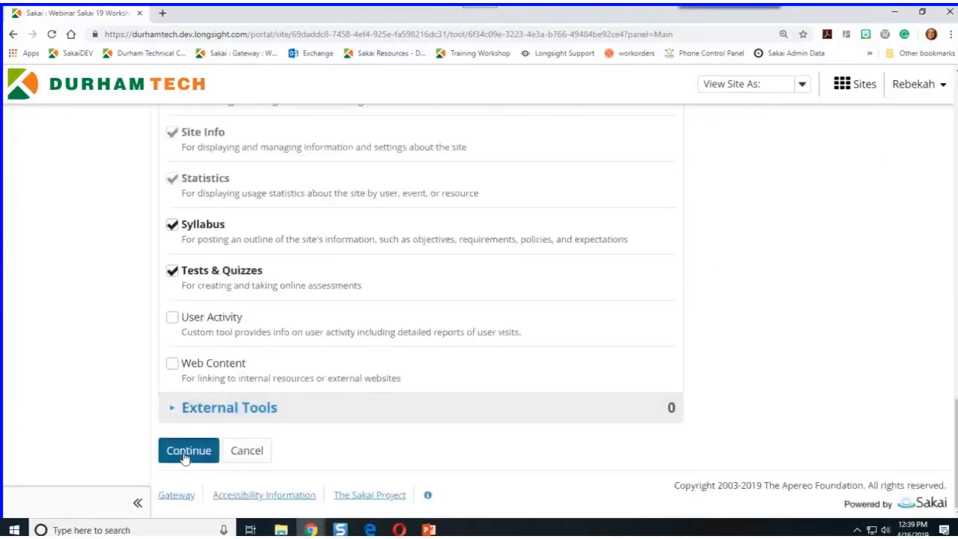
pyautogui.click(185, 458)
pyautogui.scroll(-5, 258, 326)
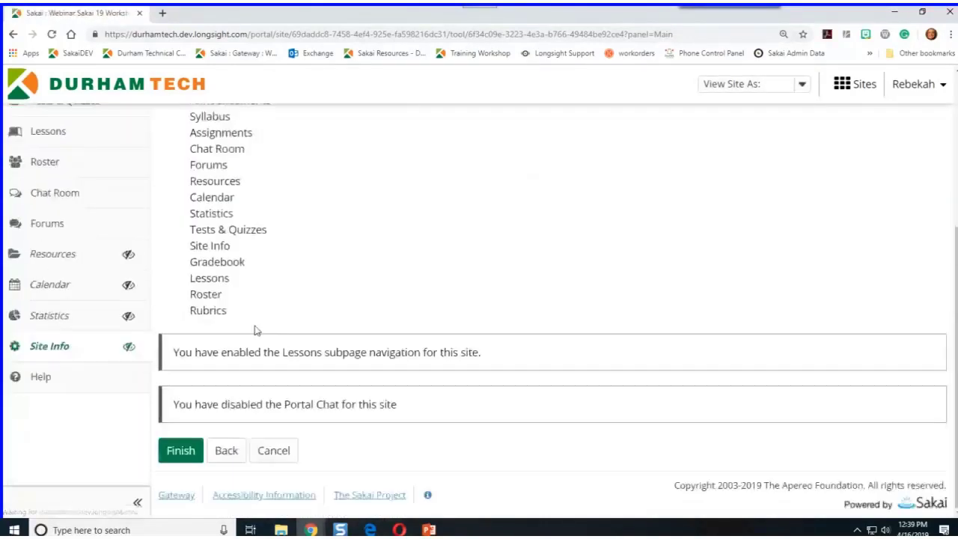
pyautogui.click(175, 460)
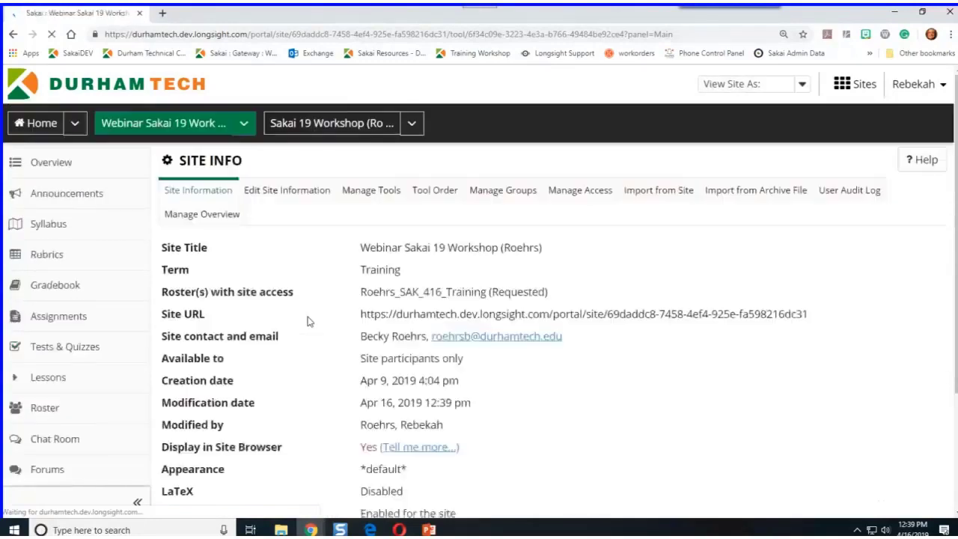
# Expand the Lessons subpages in the site navigation, open Week 1 from there, and return to the main Lessons page
pyautogui.scroll(-2, 306, 321)
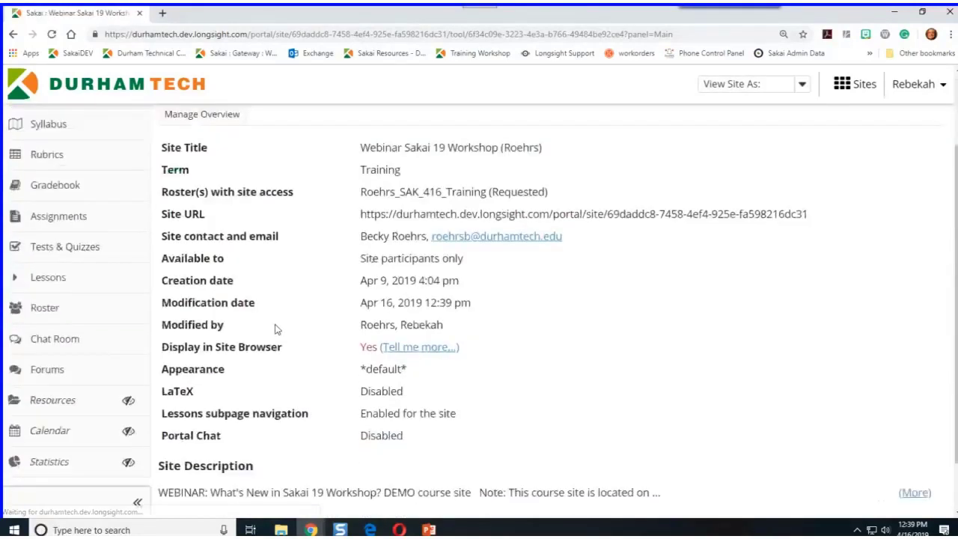
pyautogui.click(48, 282)
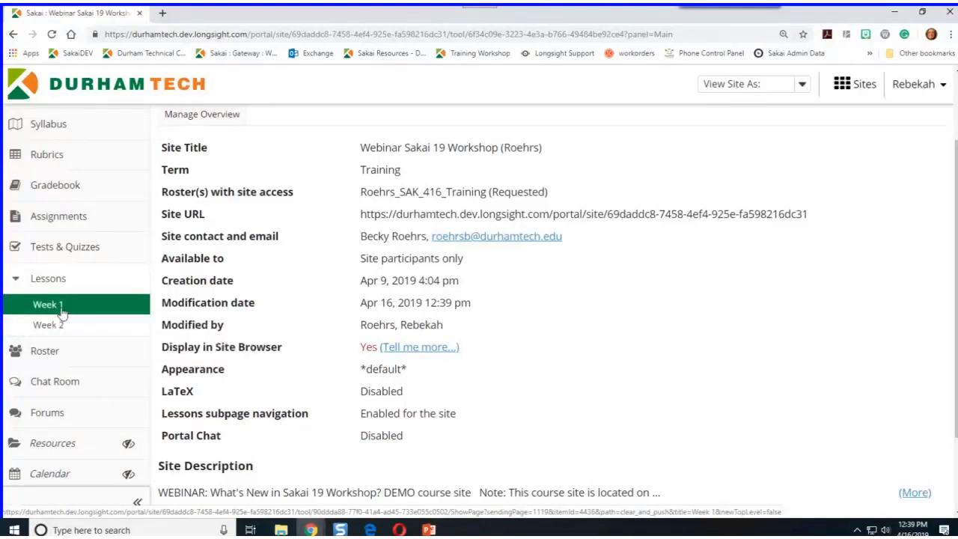
pyautogui.click(62, 311)
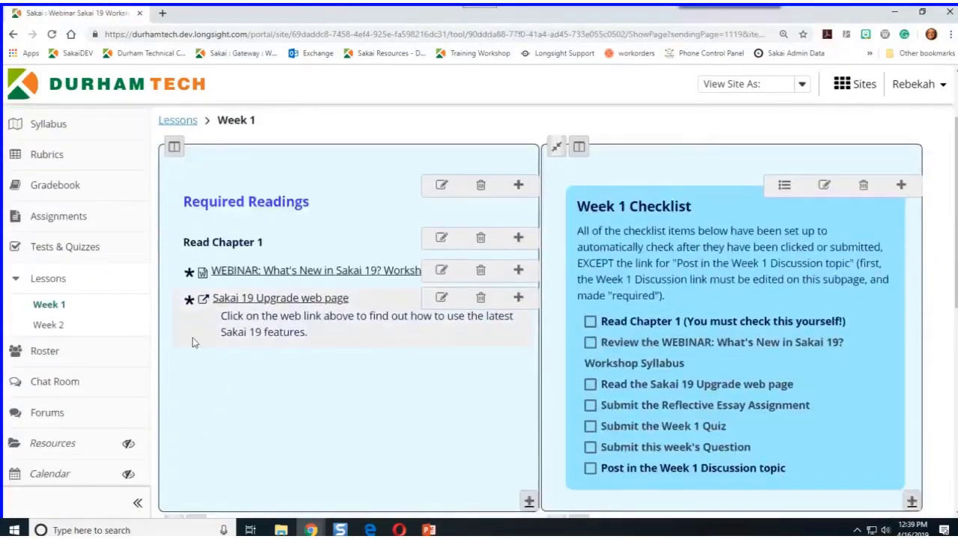
pyautogui.click(47, 278)
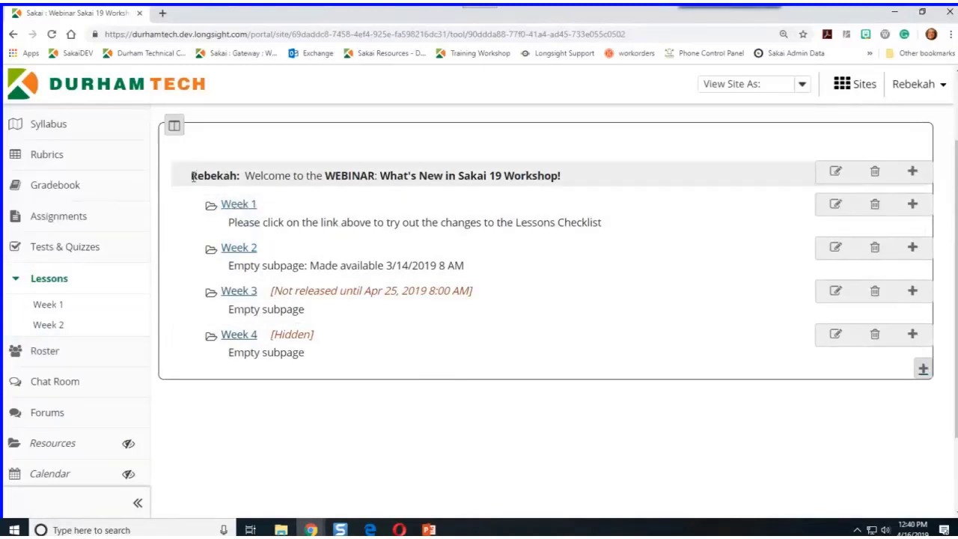
# Open the welcome text on the Lessons page for editing, examine its {{firstname}} placeholder, and save the text
pyautogui.moveTo(193, 175); pyautogui.dragTo(573, 184)
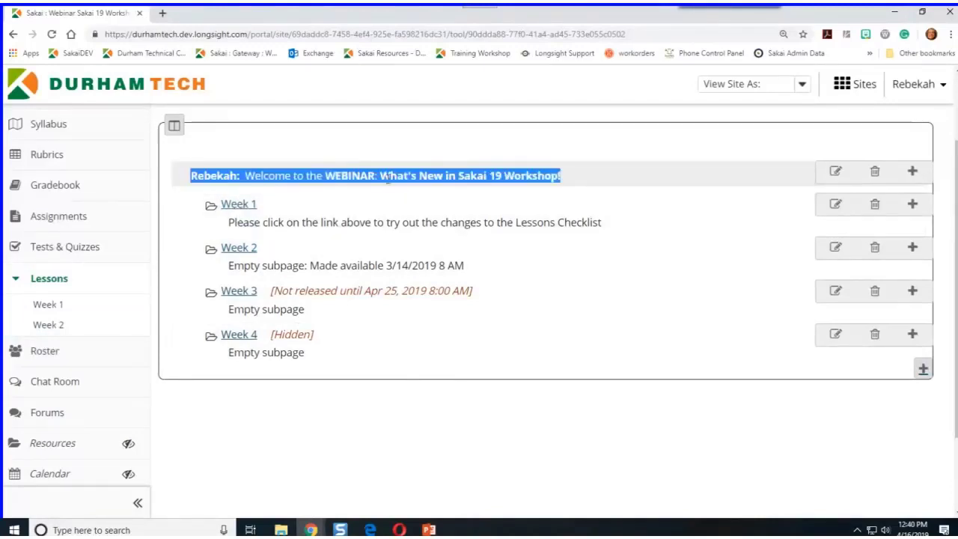
pyautogui.click(357, 192)
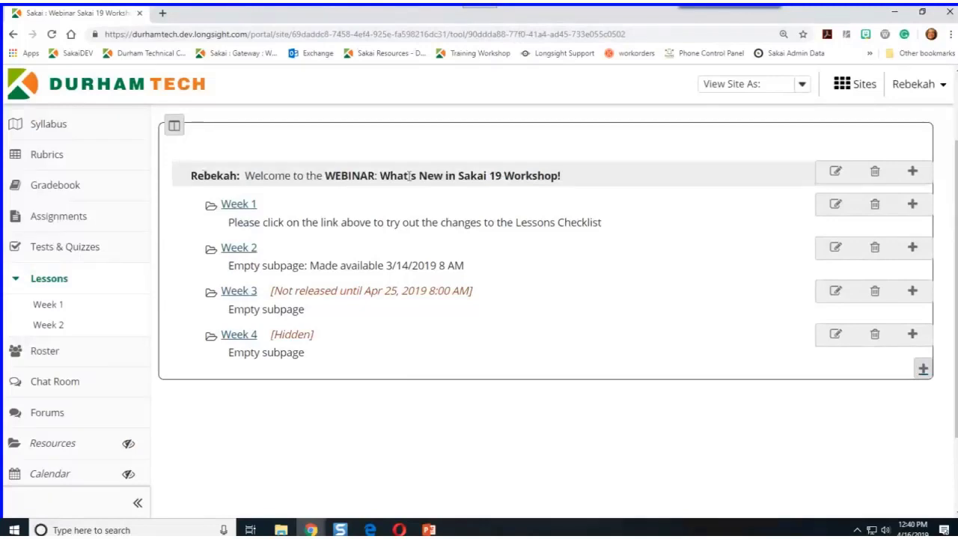
pyautogui.click(836, 173)
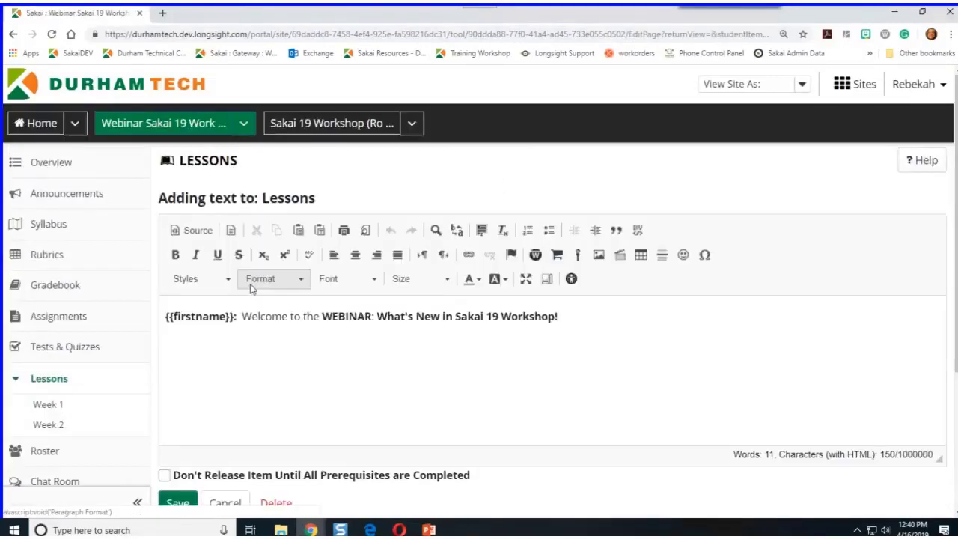
pyautogui.scroll(-2, 244, 344)
pyautogui.click(240, 231)
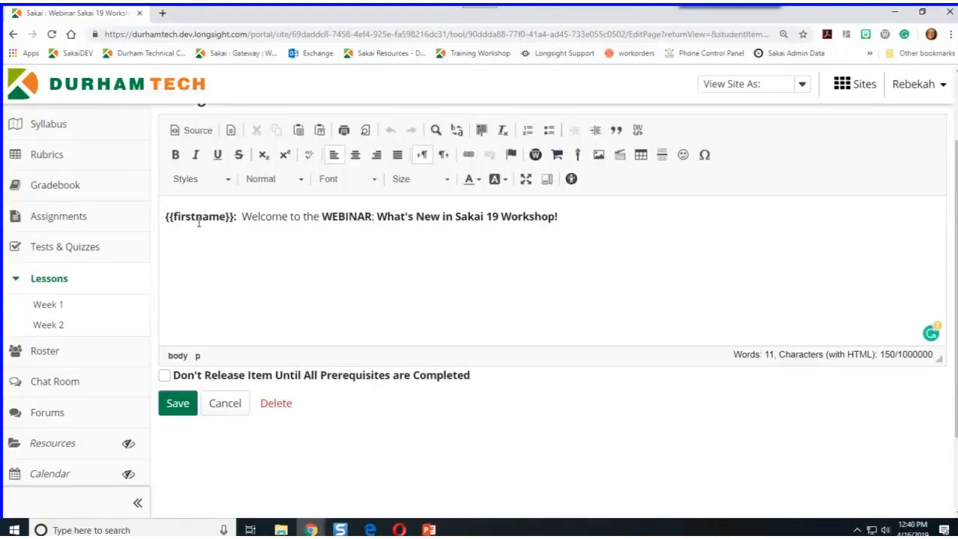
pyautogui.click(178, 403)
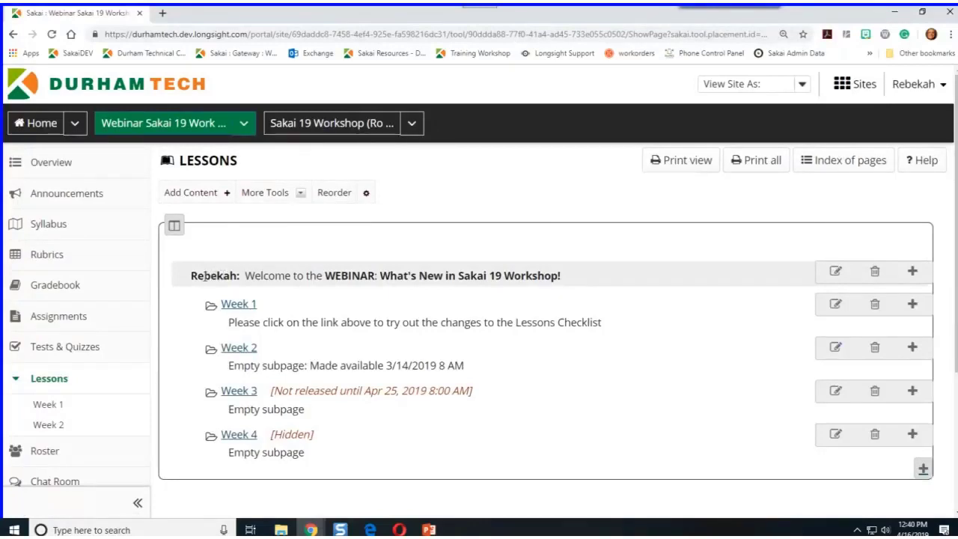
pyautogui.scroll(-2, 213, 225)
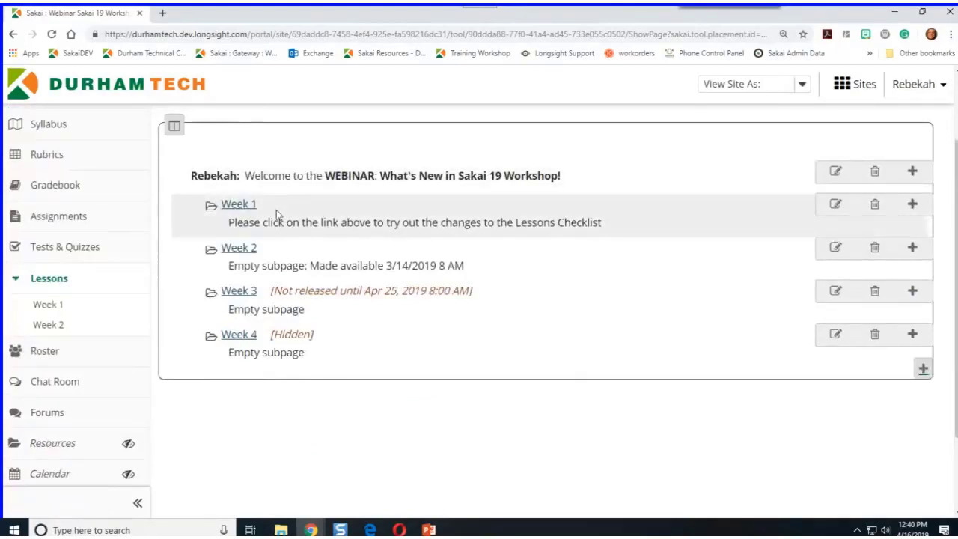
# Open the Week 1 subpage and examine its required readings and the Week 1 Checklist items
pyautogui.click(238, 206)
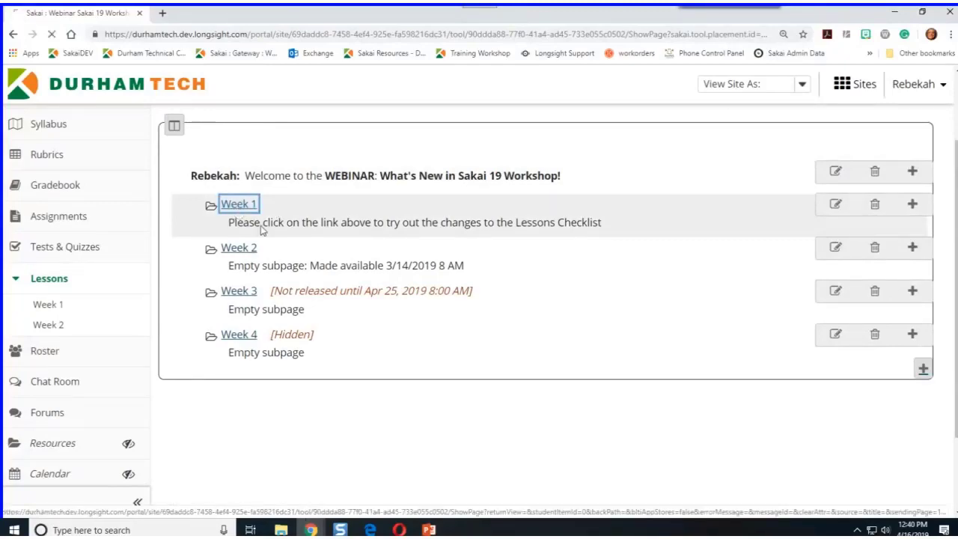
pyautogui.scroll(-2, 291, 284)
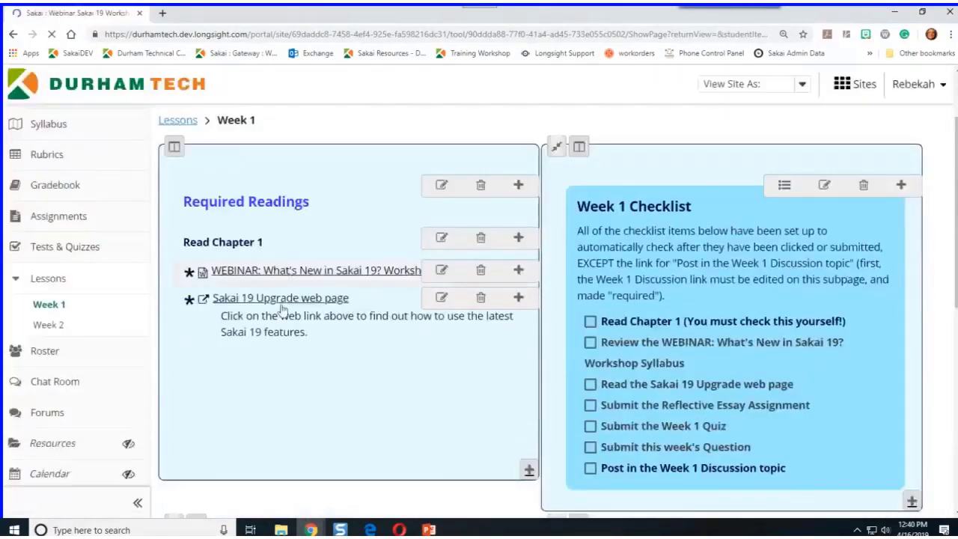
pyautogui.scroll(-1, 285, 353)
pyautogui.scroll(-1, 285, 354)
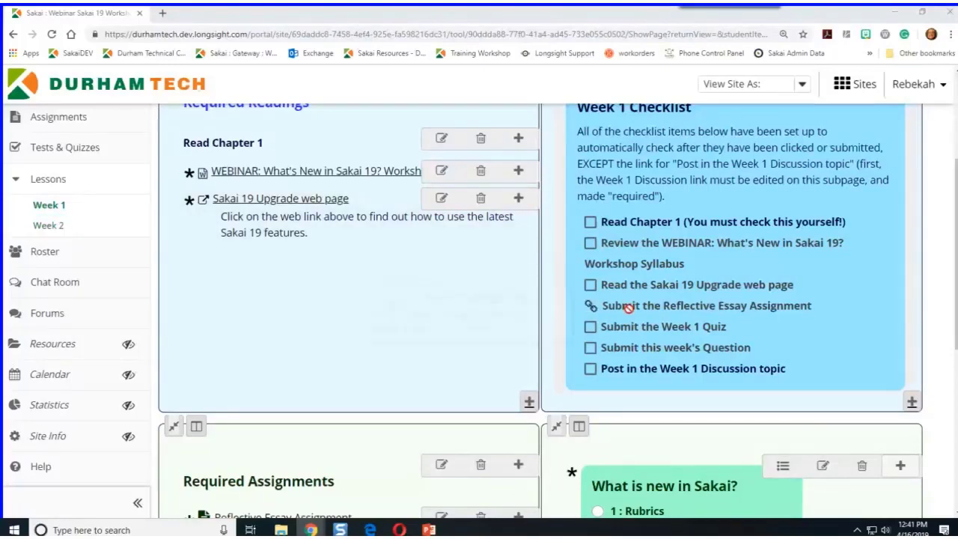
pyautogui.scroll(2, 626, 305)
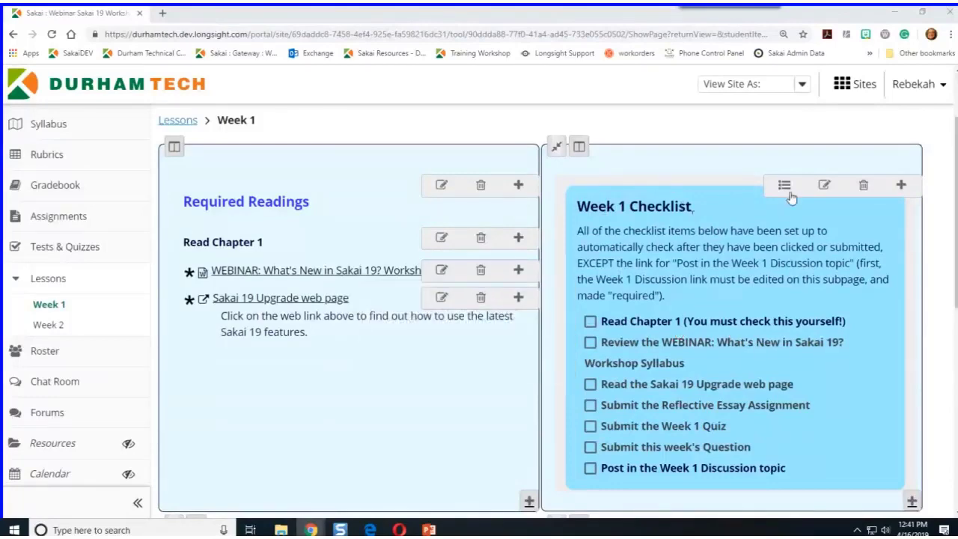
# Look through the content types that can be added to the Week 1 page, including Add Checklist, and close the list
pyautogui.scroll(2, 211, 128)
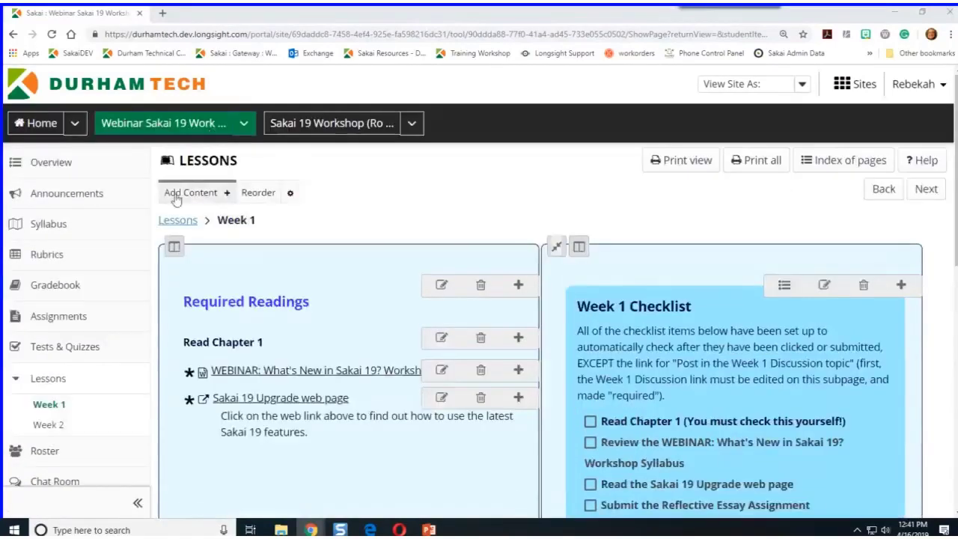
pyautogui.click(179, 193)
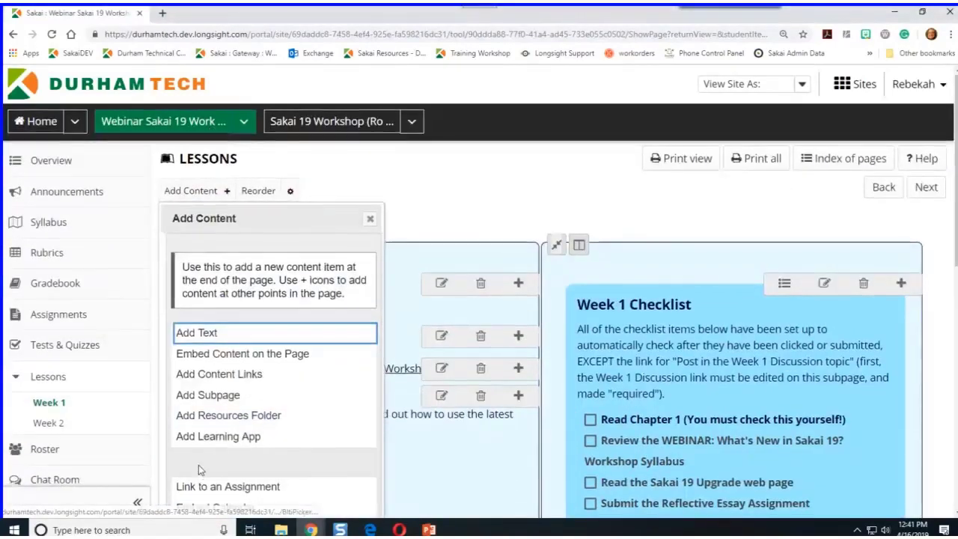
pyautogui.scroll(-3, 198, 465)
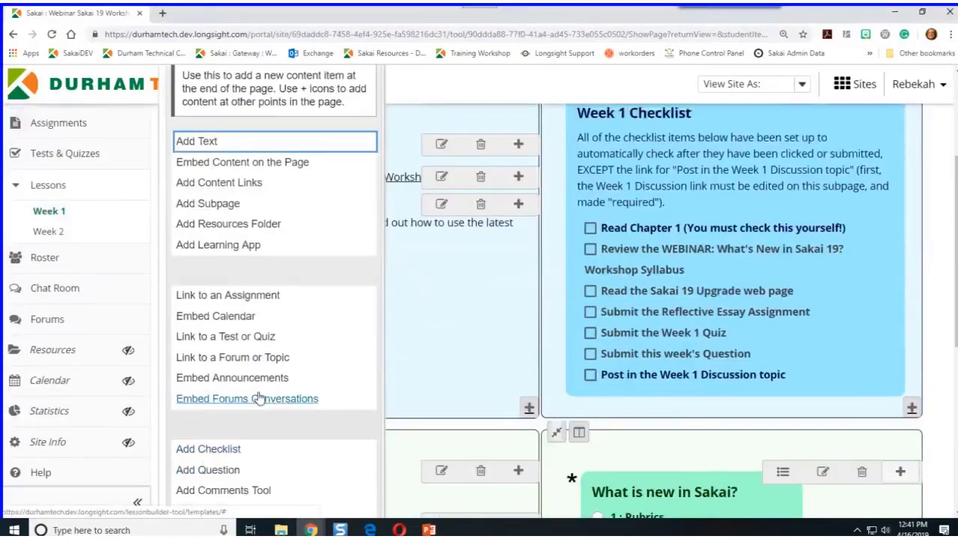
pyautogui.scroll(3, 256, 397)
pyautogui.click(368, 221)
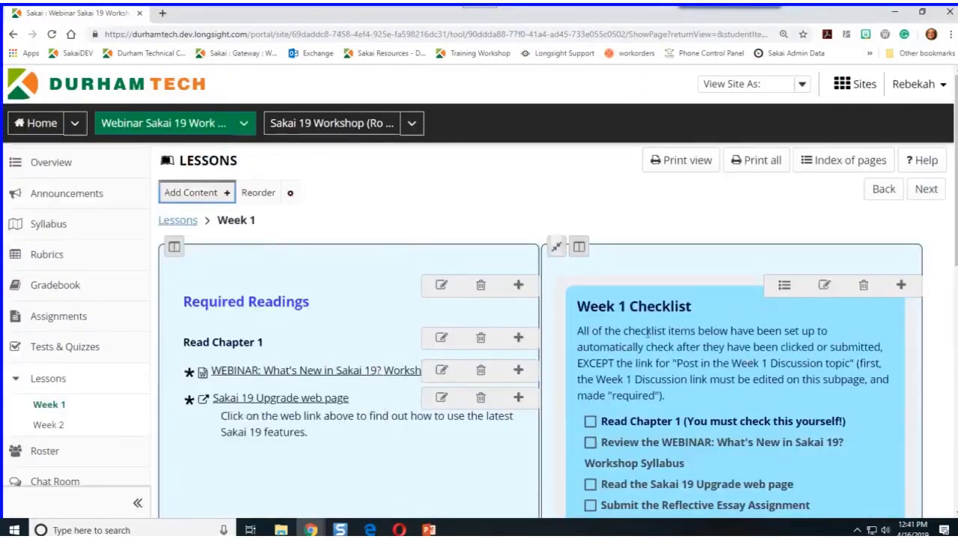
# Open the Week 1 Checklist for editing, review its checklist items and their links, and save it
pyautogui.scroll(-2, 699, 419)
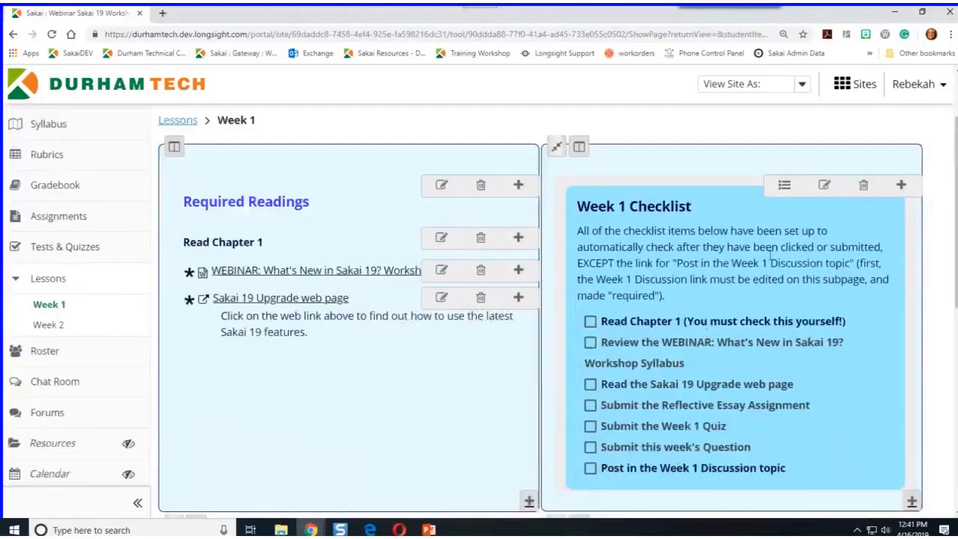
pyautogui.click(825, 188)
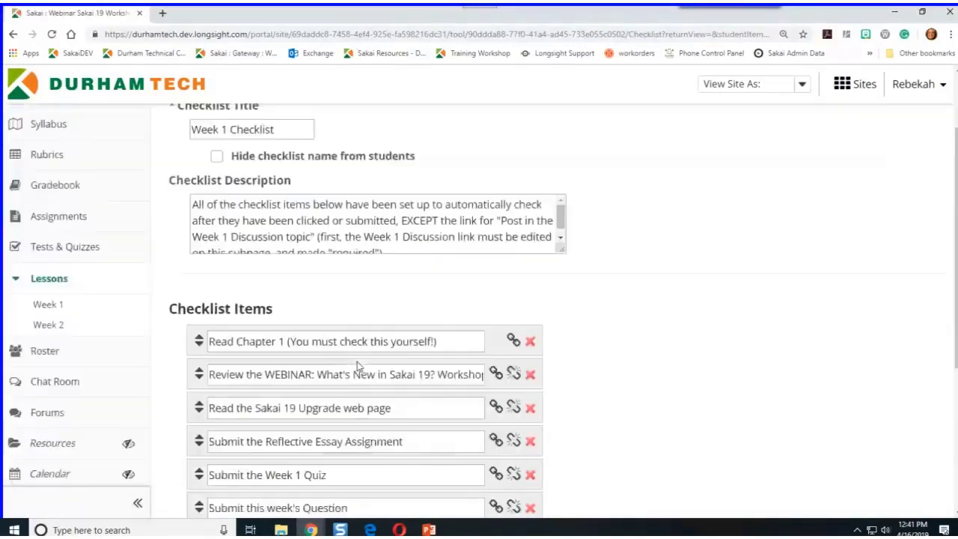
pyautogui.scroll(-1, 266, 365)
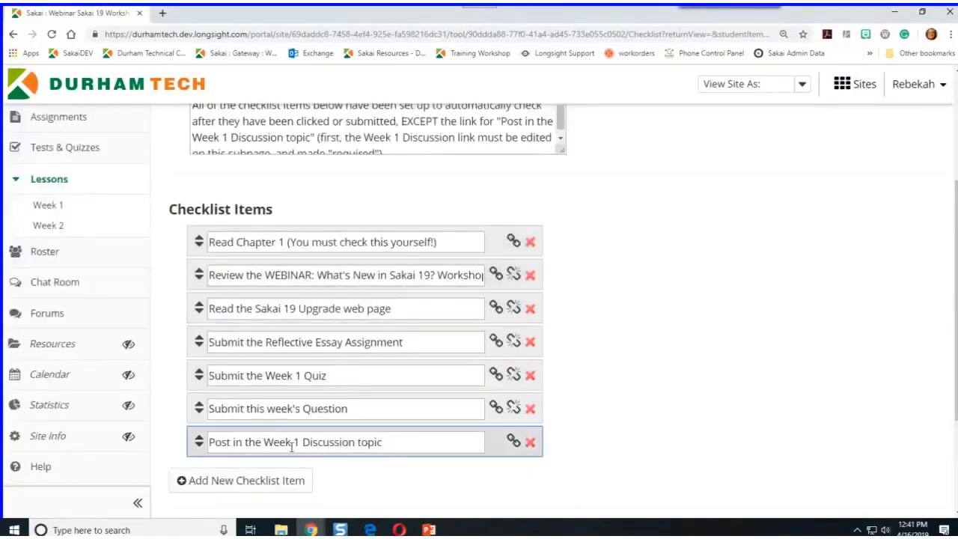
pyautogui.scroll(-1, 277, 445)
pyautogui.click(181, 504)
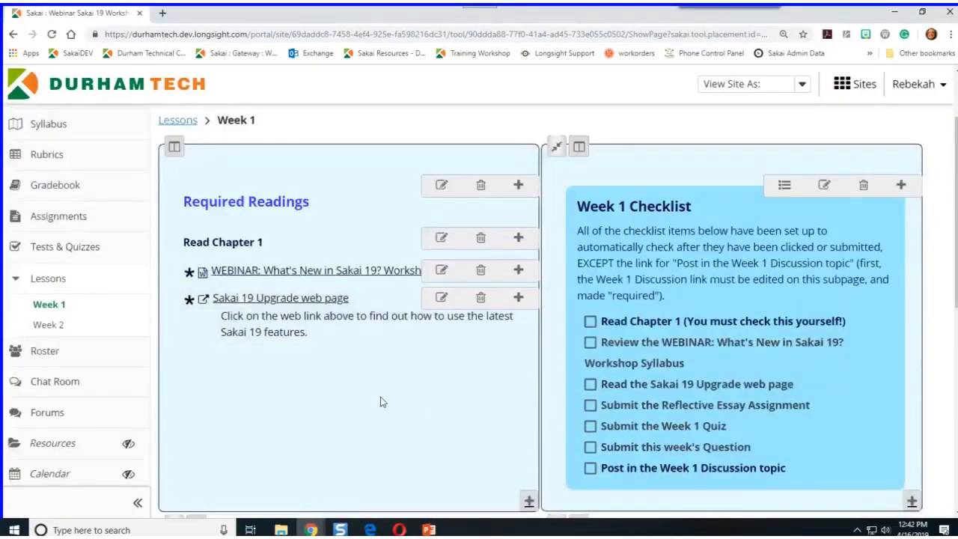
# Mark the item "Read Chapter 1 (You must check this yourself!)" as done in the Week 1 Checklist
pyautogui.click(591, 323)
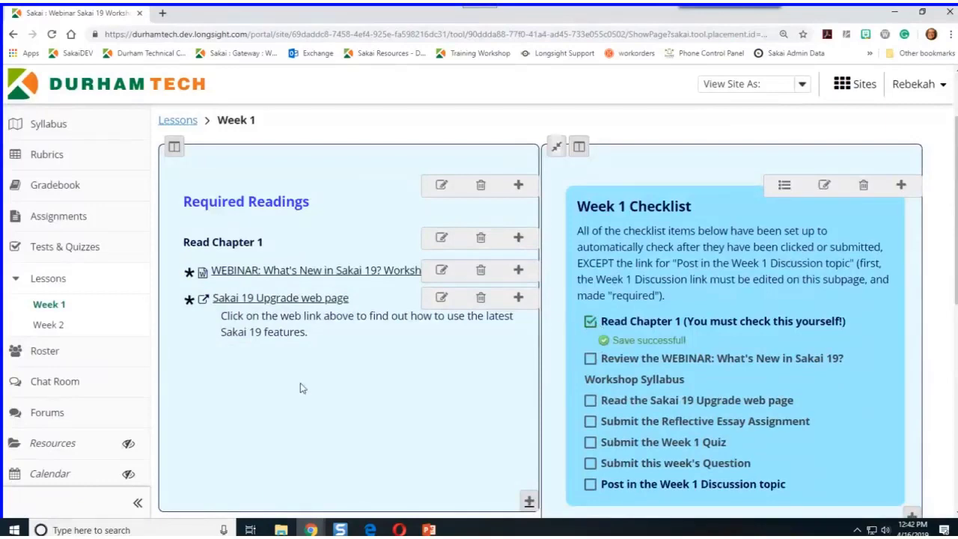
pyautogui.scroll(-2, 300, 387)
pyautogui.scroll(2, 300, 388)
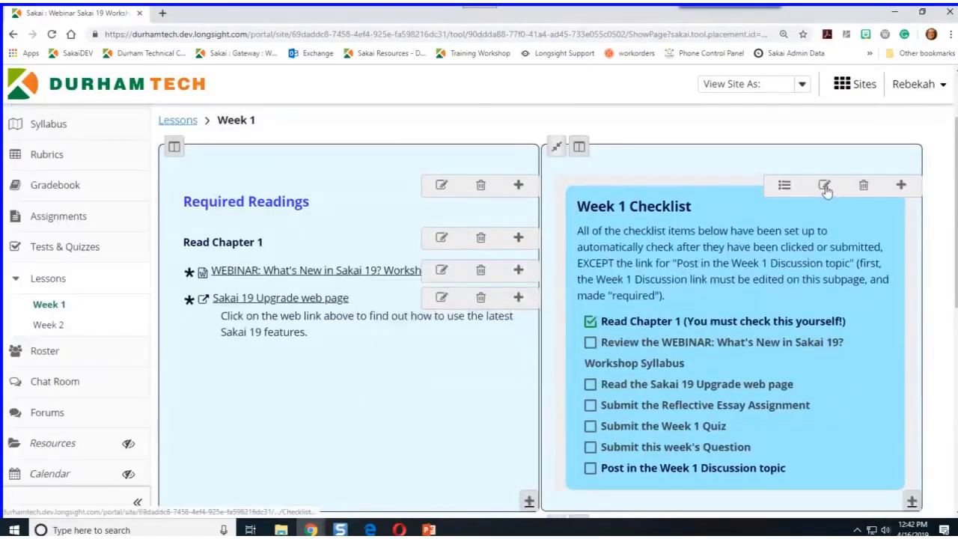
# View the student progress table of the Week 1 Checklist and return to the Week 1 page
pyautogui.click(783, 189)
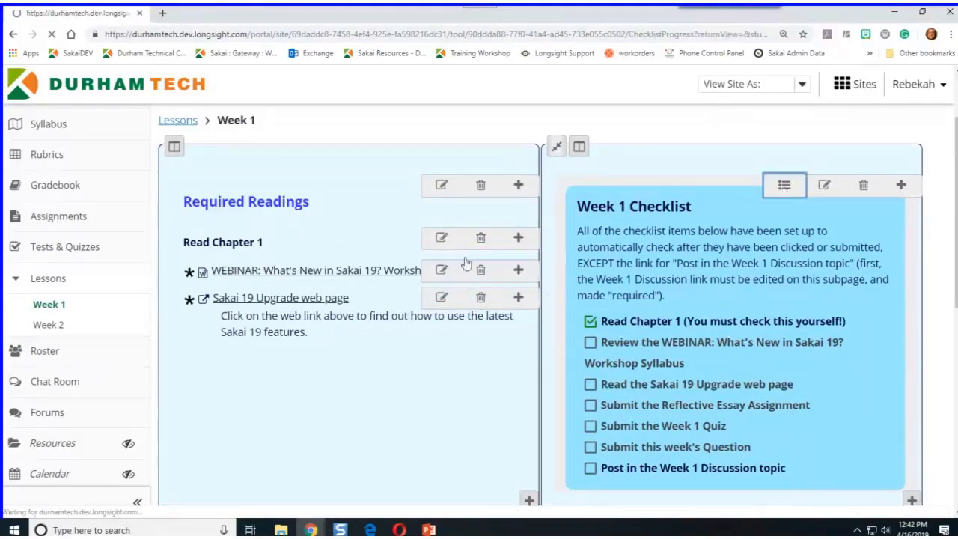
pyautogui.scroll(-3, 362, 336)
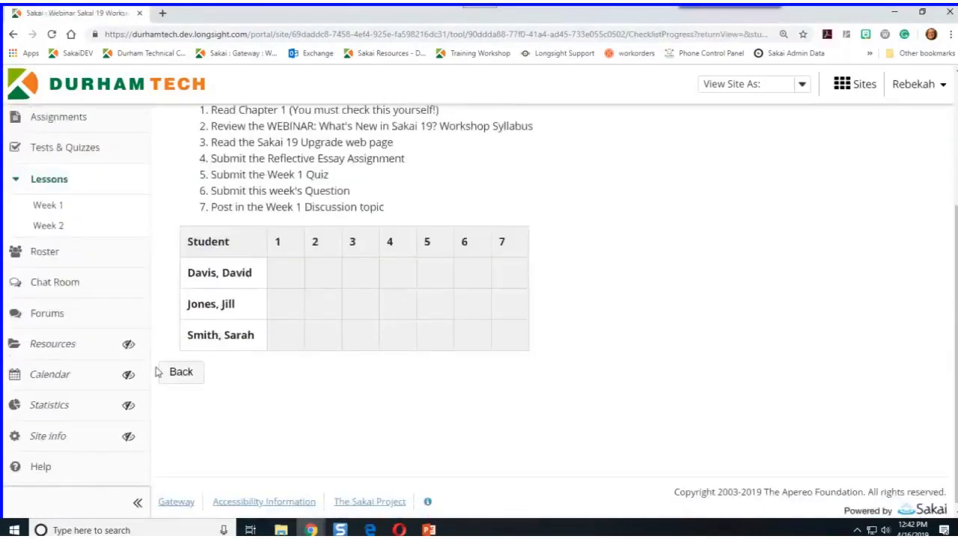
pyautogui.click(181, 371)
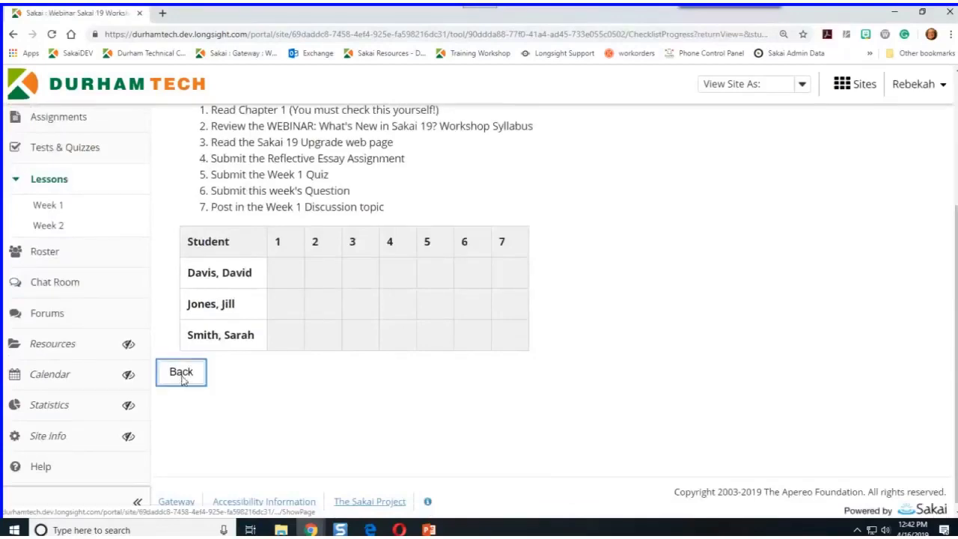
# Edit the Week 1 Discussion item to require that the student submit a posting to this topic, and update the item
pyautogui.scroll(-2, 567, 399)
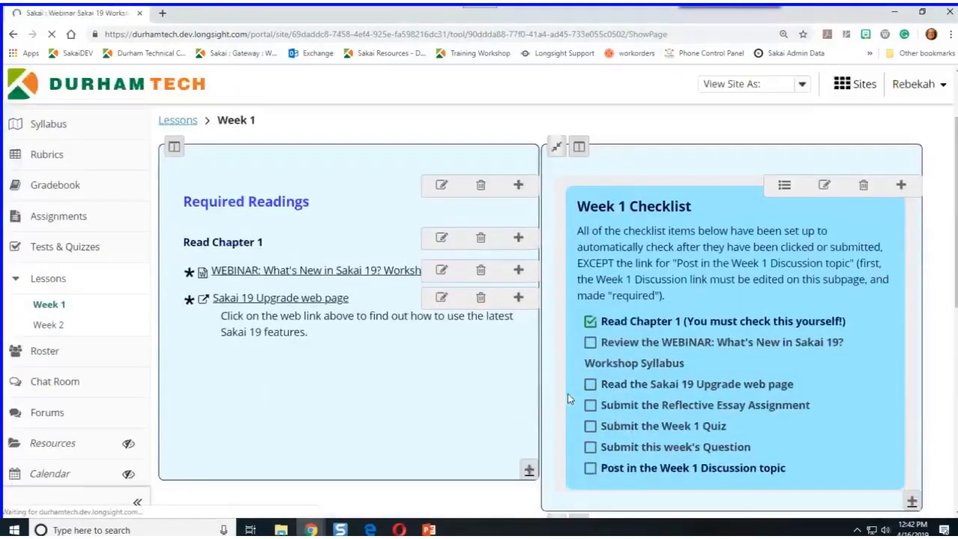
pyautogui.scroll(-2, 449, 395)
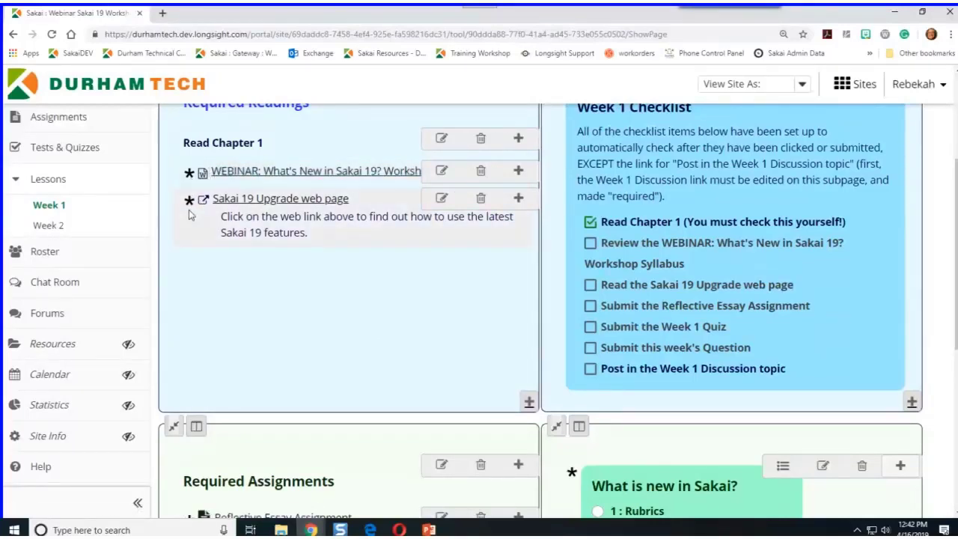
pyautogui.scroll(-3, 255, 348)
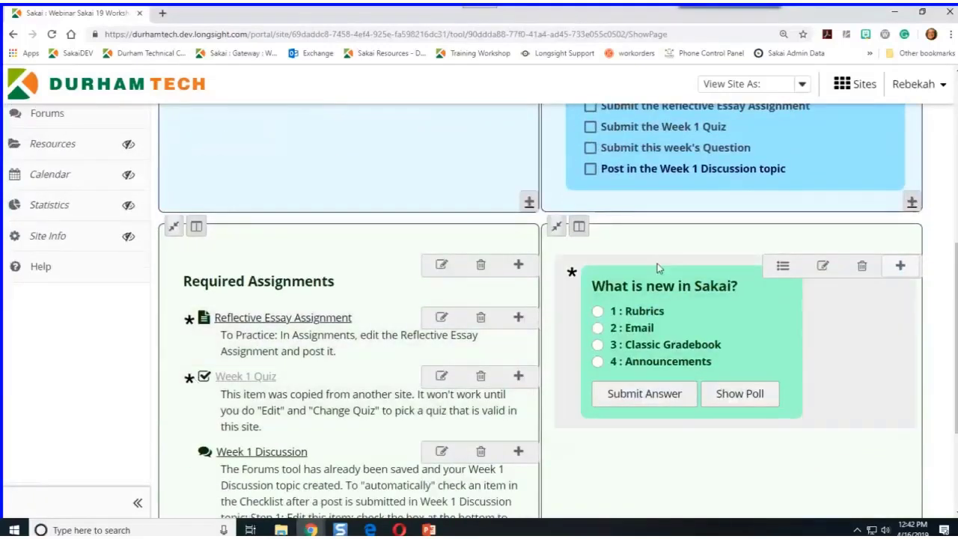
pyautogui.scroll(-1, 150, 369)
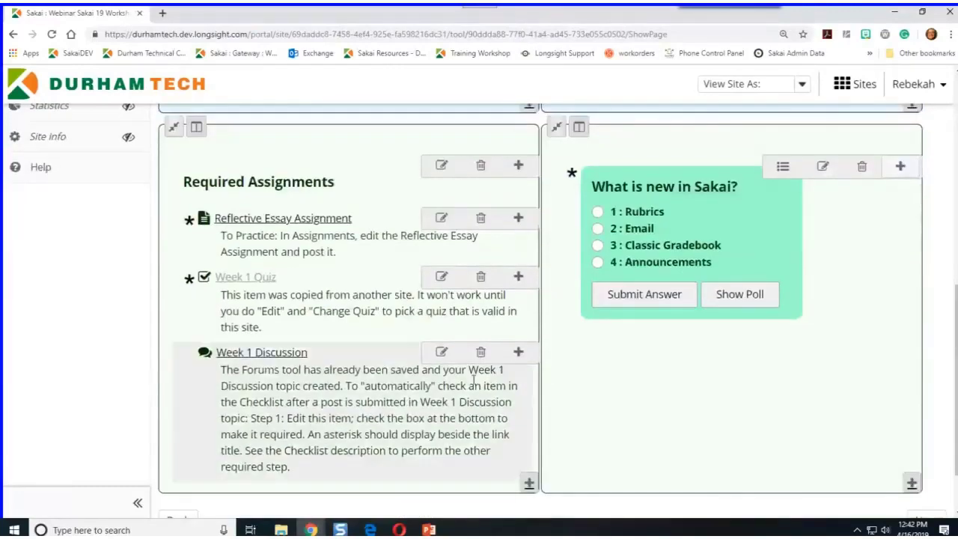
pyautogui.click(442, 353)
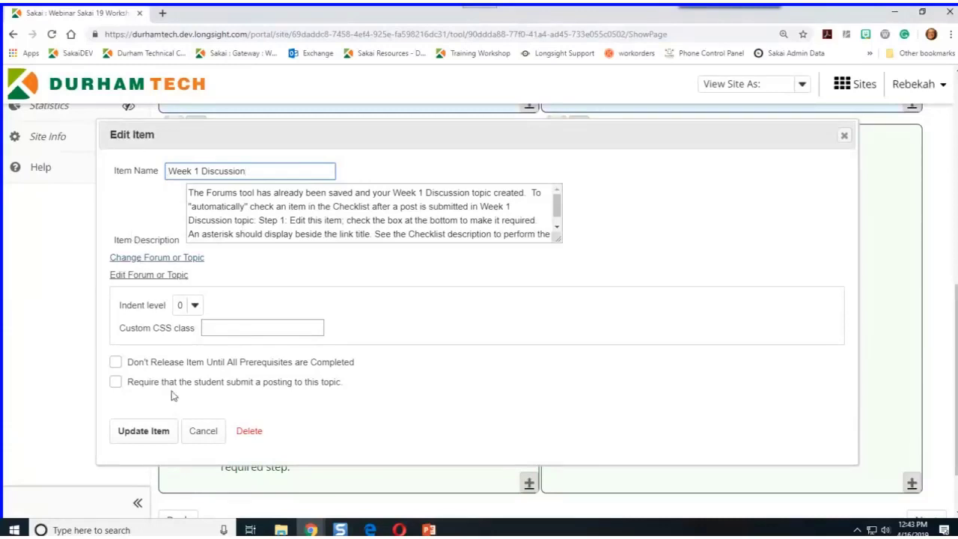
pyautogui.click(116, 383)
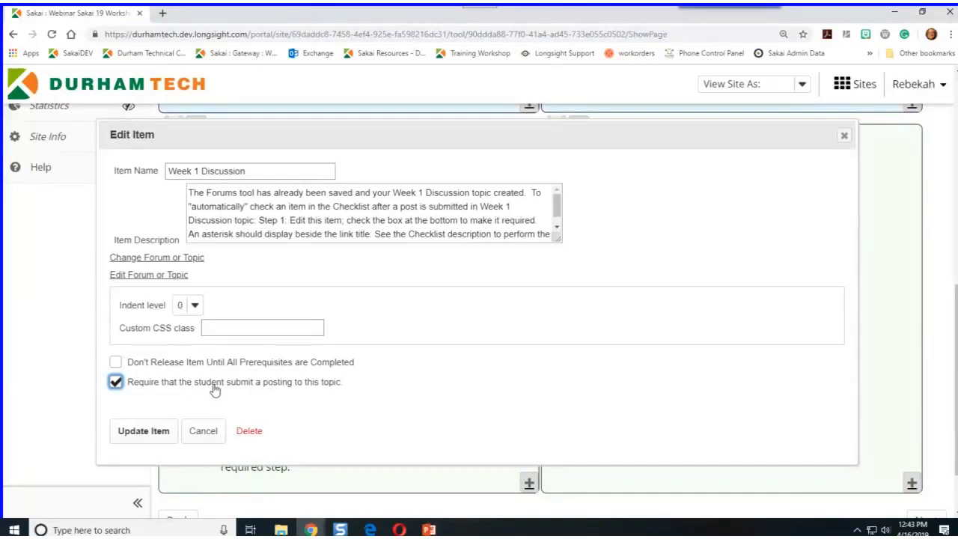
pyautogui.click(140, 432)
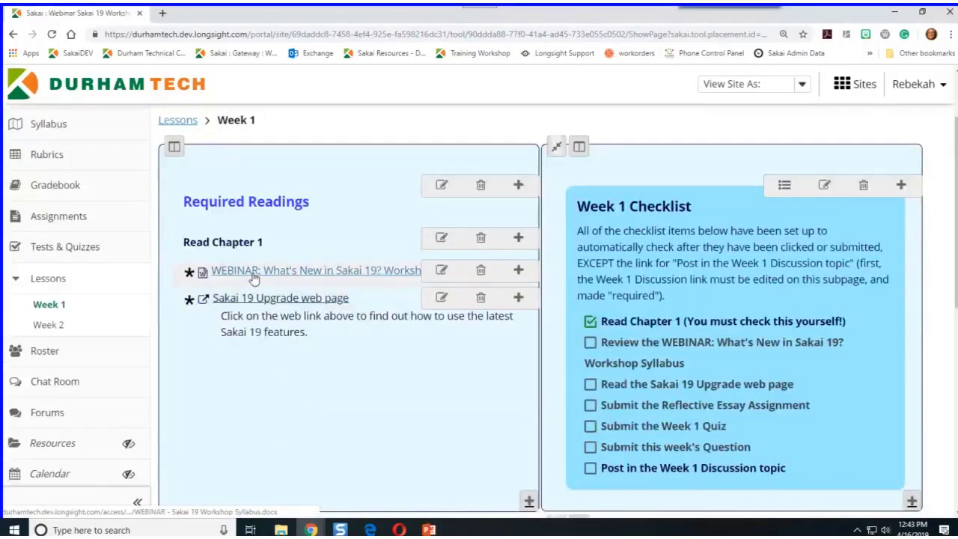
# Download the WEBINAR workshop syllabus from the required readings, reopen Week 1 from the main Lessons page, and check its checklist
pyautogui.click(253, 276)
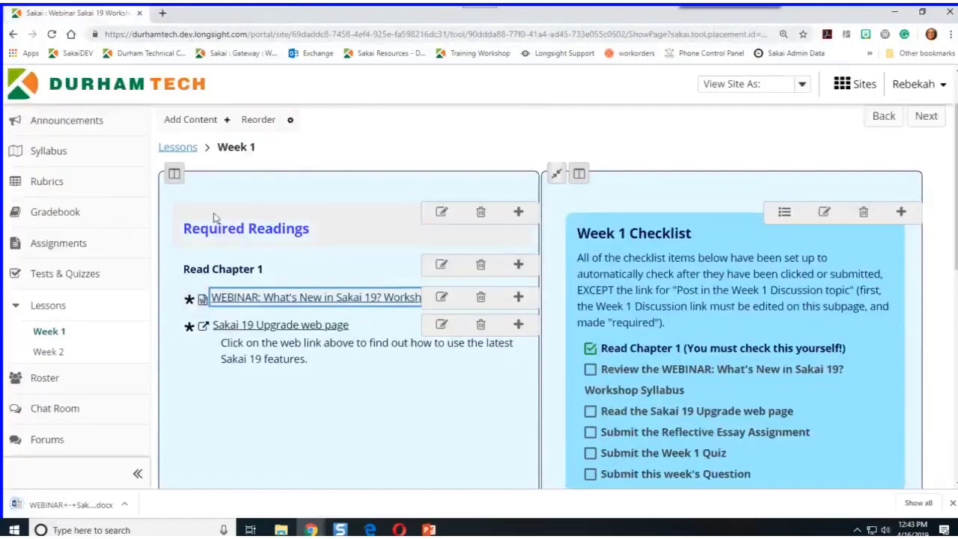
pyautogui.scroll(3, 207, 178)
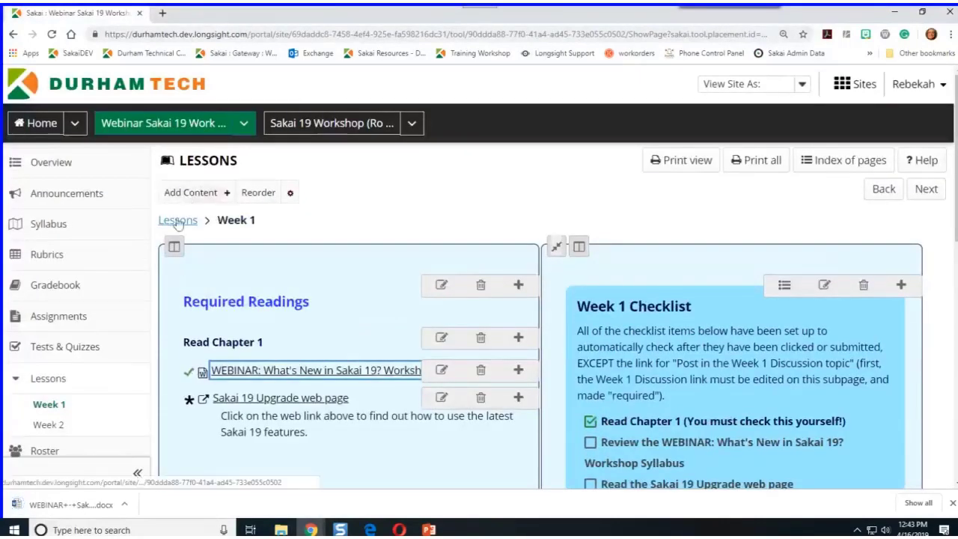
pyautogui.click(183, 162)
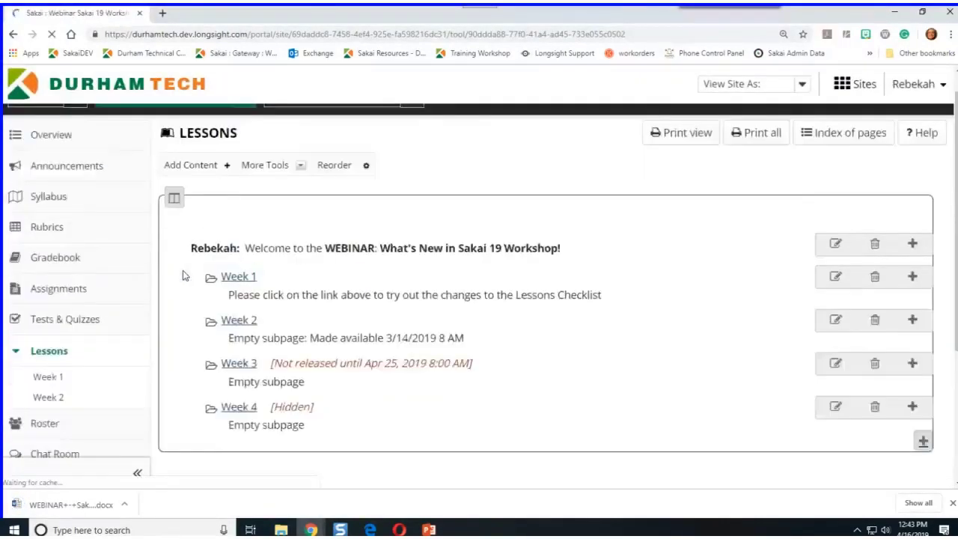
pyautogui.click(237, 304)
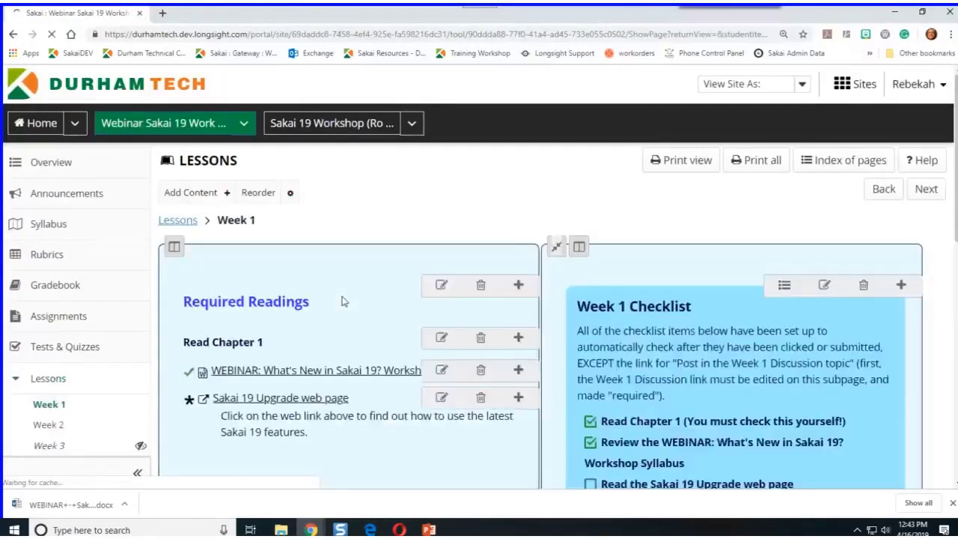
pyautogui.scroll(-3, 193, 278)
pyautogui.scroll(-3, 247, 342)
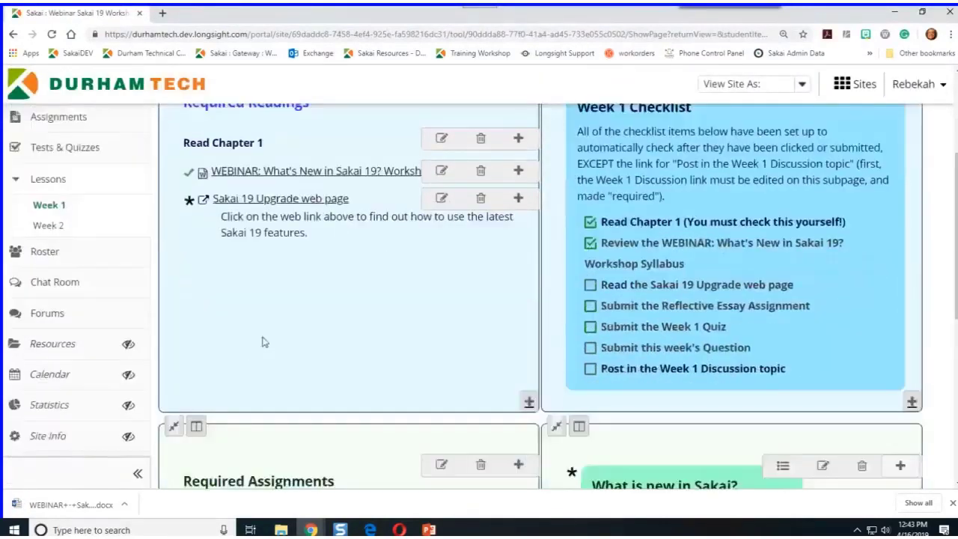
pyautogui.moveTo(652, 251)
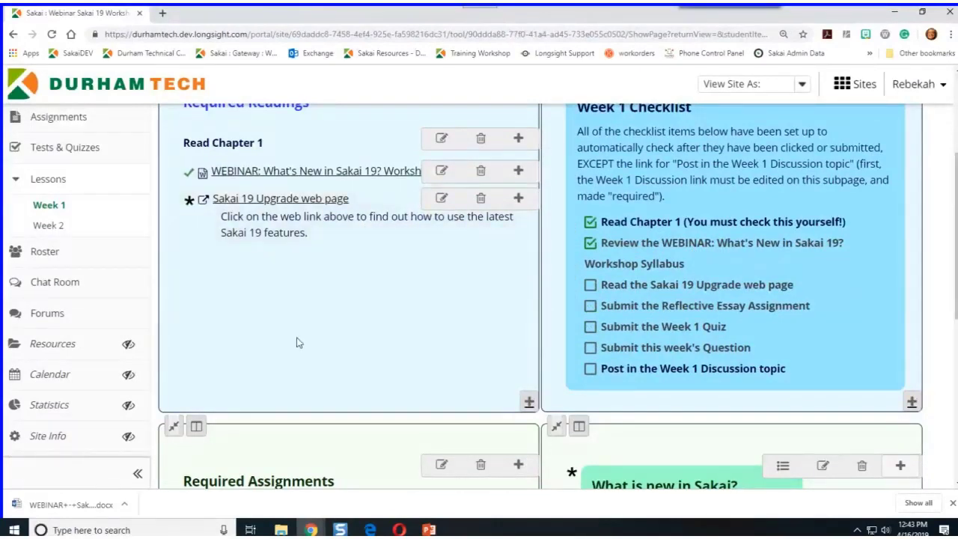
# Link the checklist item "Post in the Week 1 Discussion topic" to Week 1 Discussion and save the Week 1 Checklist
pyautogui.scroll(3, 296, 342)
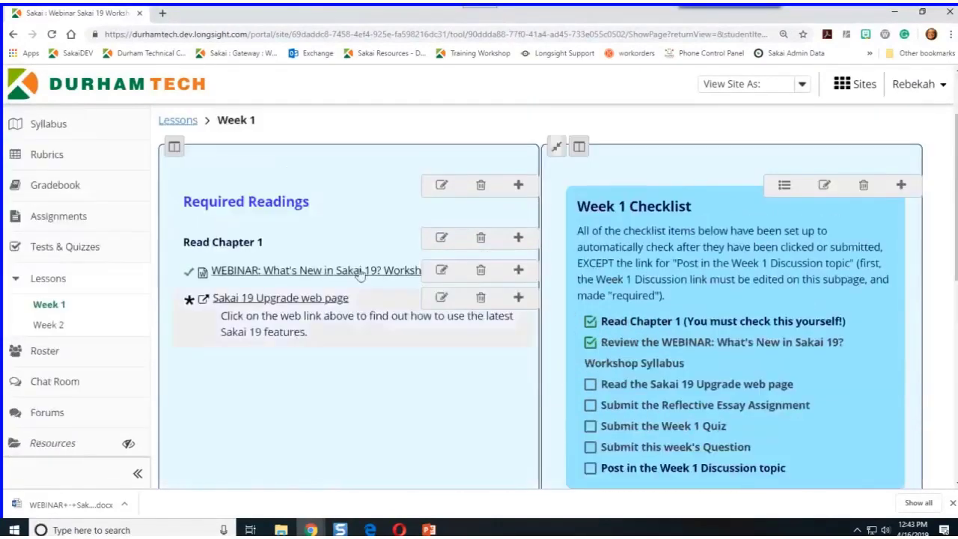
pyautogui.click(825, 186)
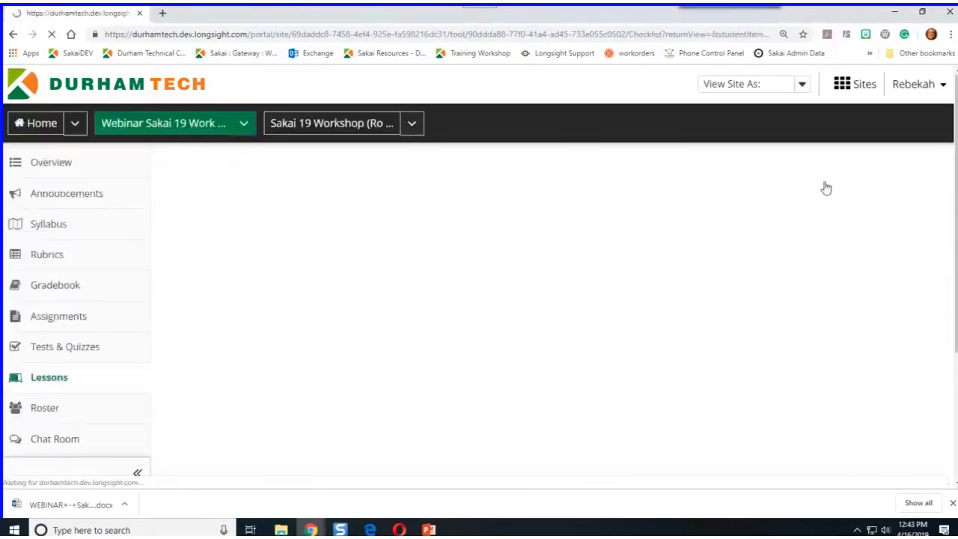
pyautogui.scroll(-1, 360, 335)
pyautogui.scroll(-4, 665, 328)
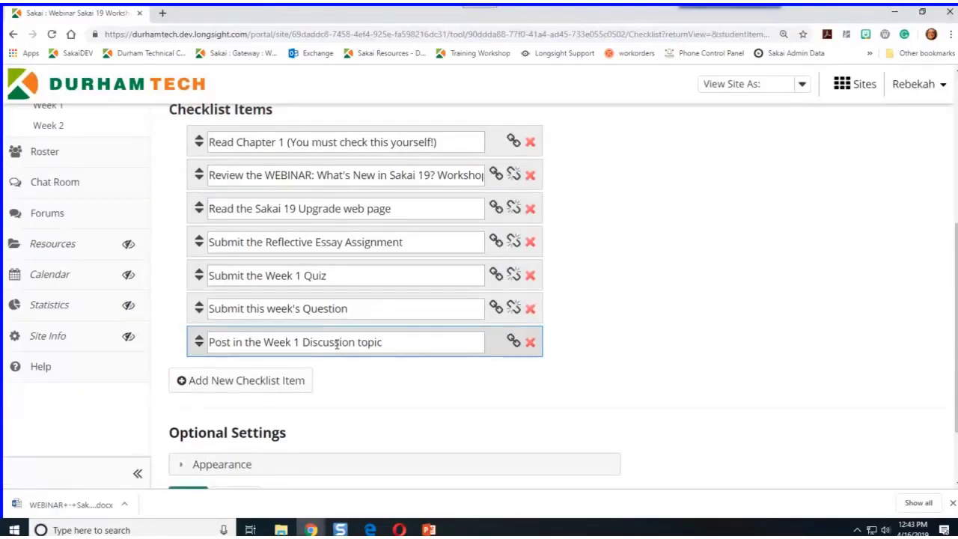
pyautogui.click(513, 342)
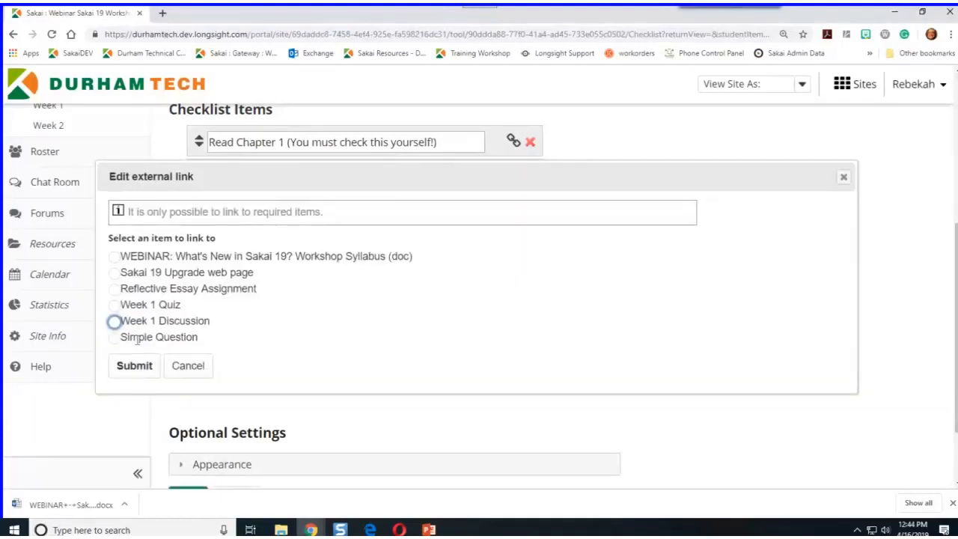
pyautogui.click(115, 321)
pyautogui.click(138, 368)
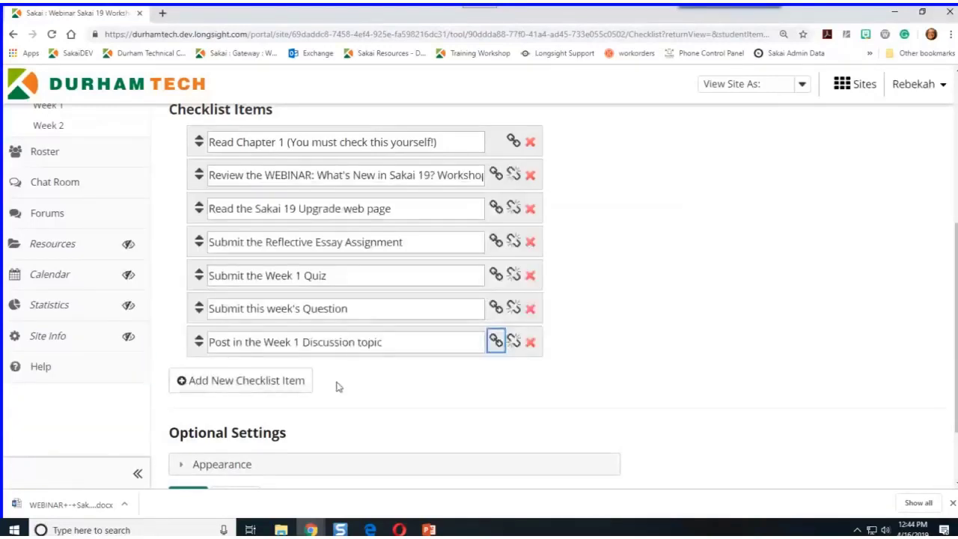
pyautogui.scroll(-2, 336, 386)
pyautogui.click(180, 410)
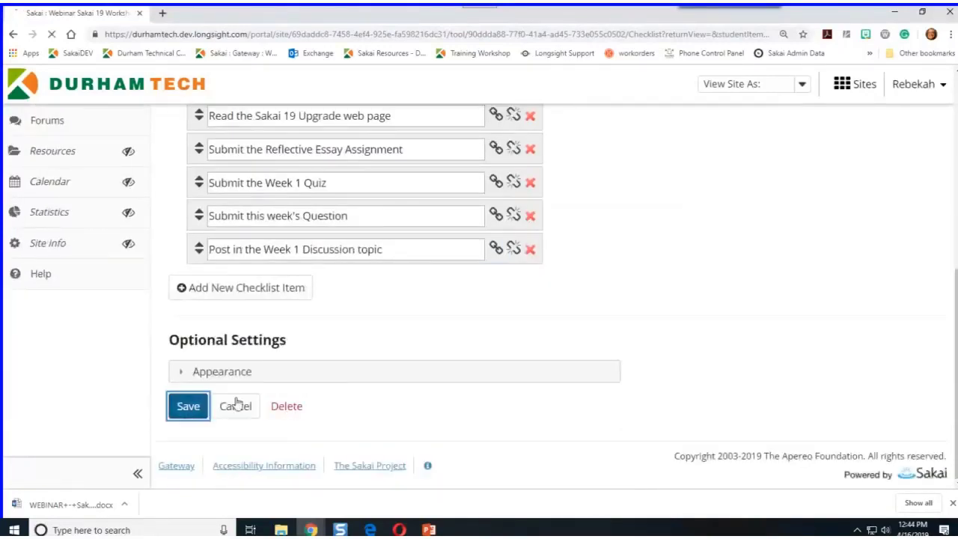
# Open the Week 1 Discussion from the required assignments and post a new conversation with the title "Hi" and message "Hi"
pyautogui.scroll(-2, 366, 360)
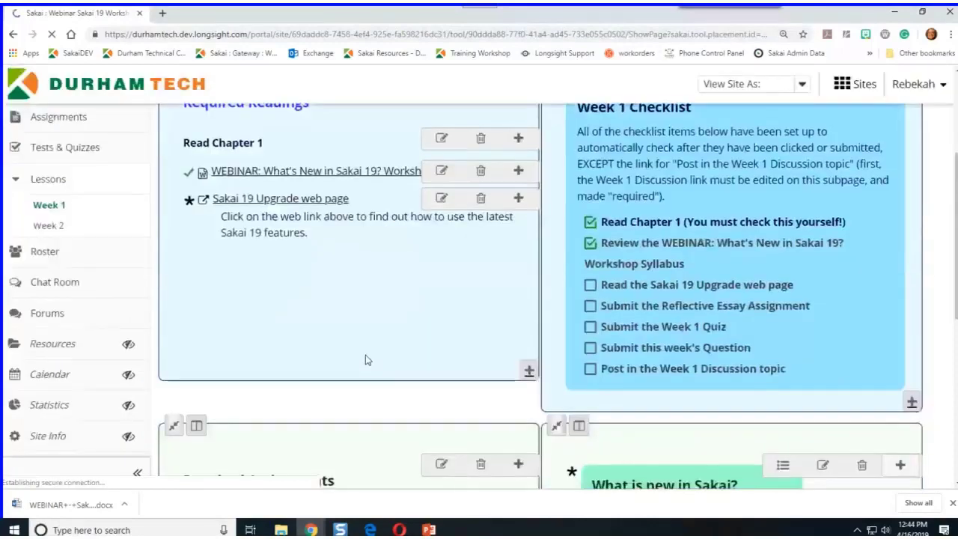
pyautogui.scroll(-5, 366, 360)
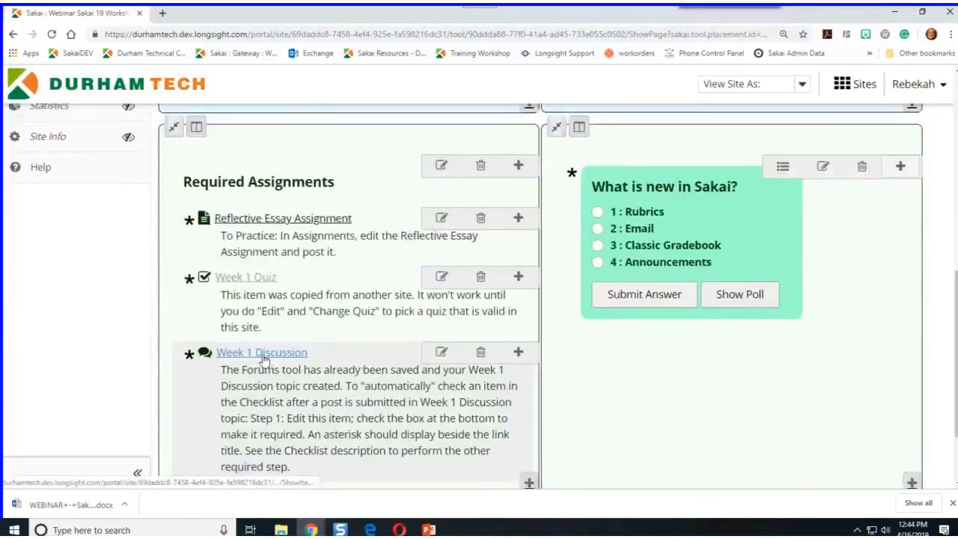
pyautogui.click(264, 358)
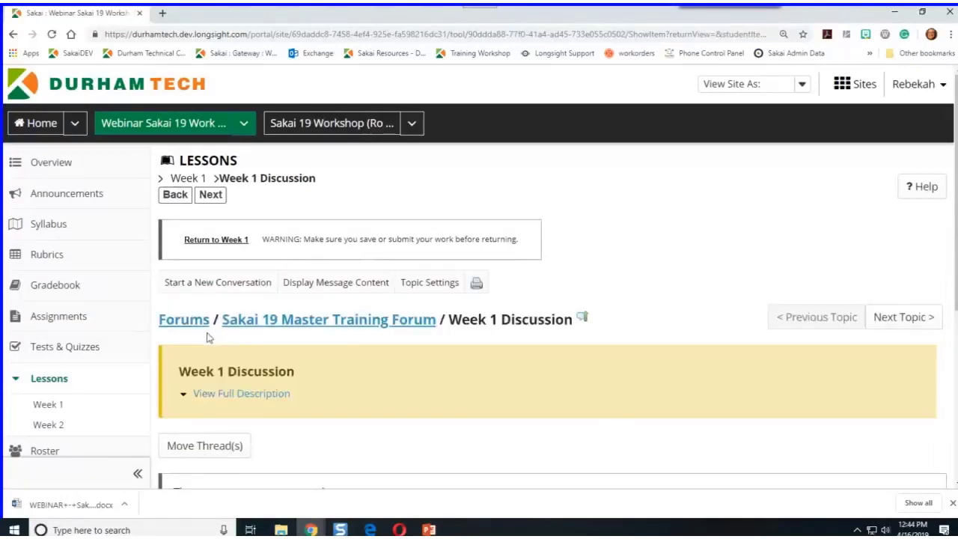
pyautogui.click(221, 292)
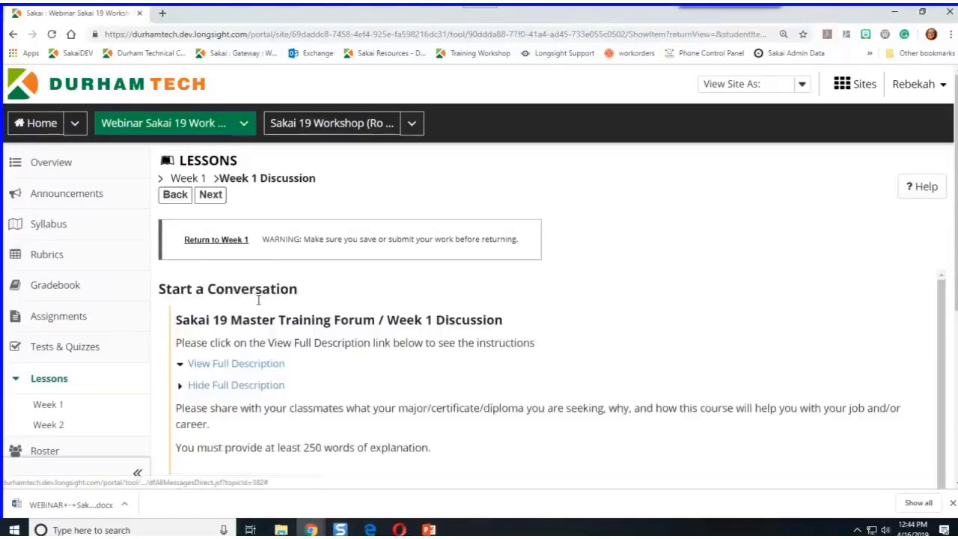
pyautogui.scroll(-3, 261, 324)
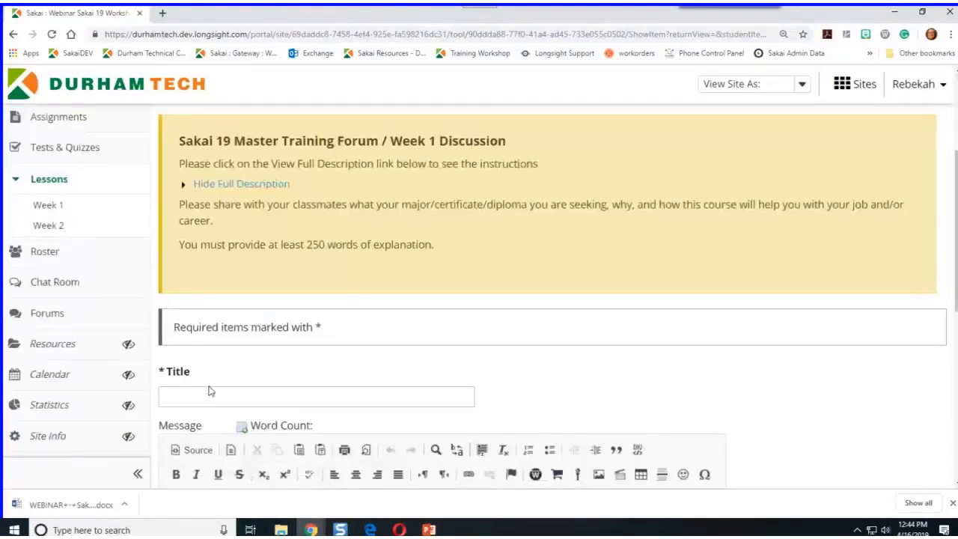
pyautogui.click(207, 390)
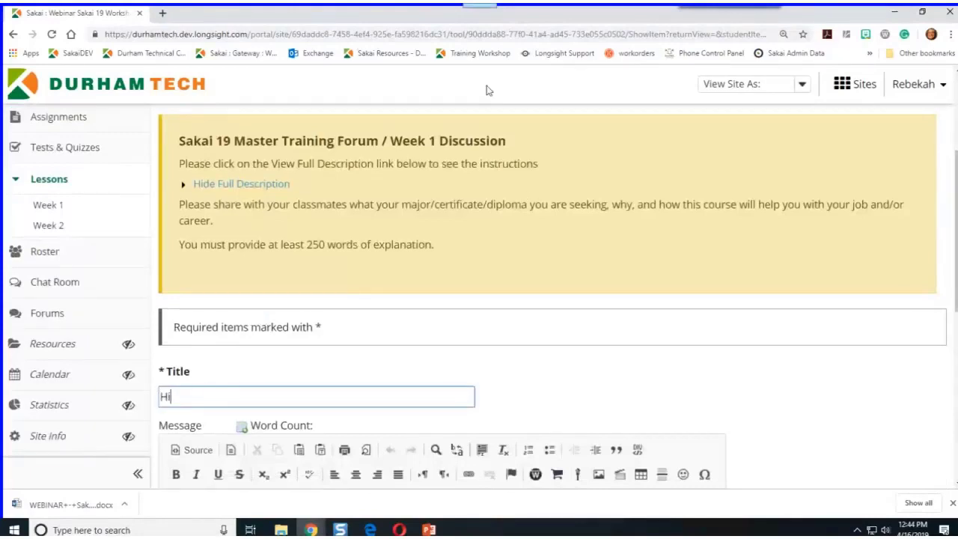
pyautogui.scroll(-2, 439, 269)
pyautogui.click(202, 452)
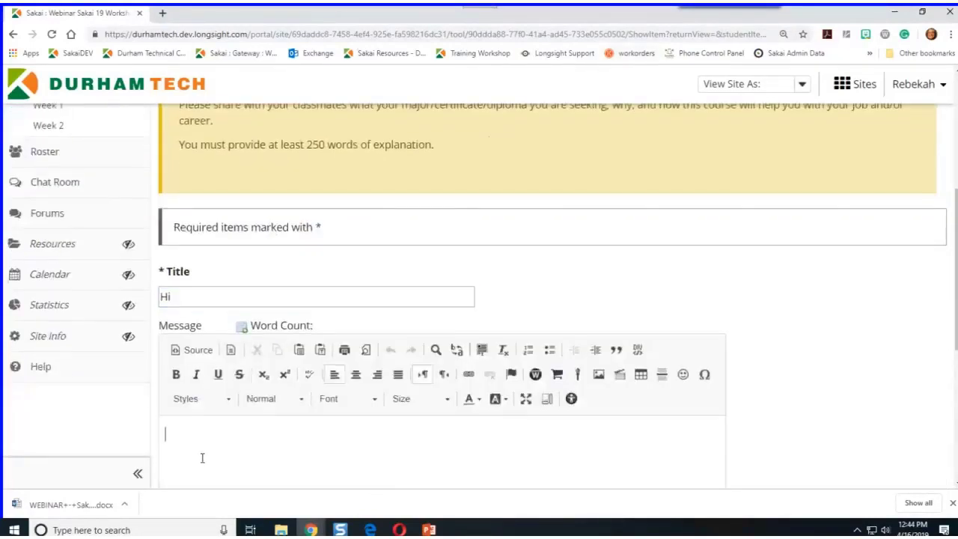
pyautogui.write('Hi')
pyautogui.scroll(-5, 202, 449)
pyautogui.click(175, 442)
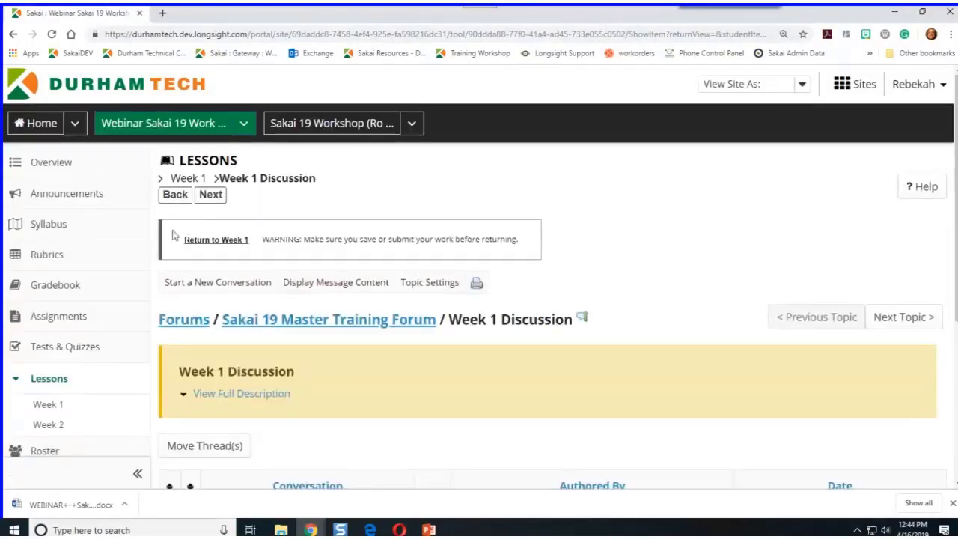
# Examine the warning about saving work before returning, go back to the Week 1 page, and review the checklist items
pyautogui.moveTo(260, 237); pyautogui.dragTo(544, 237)
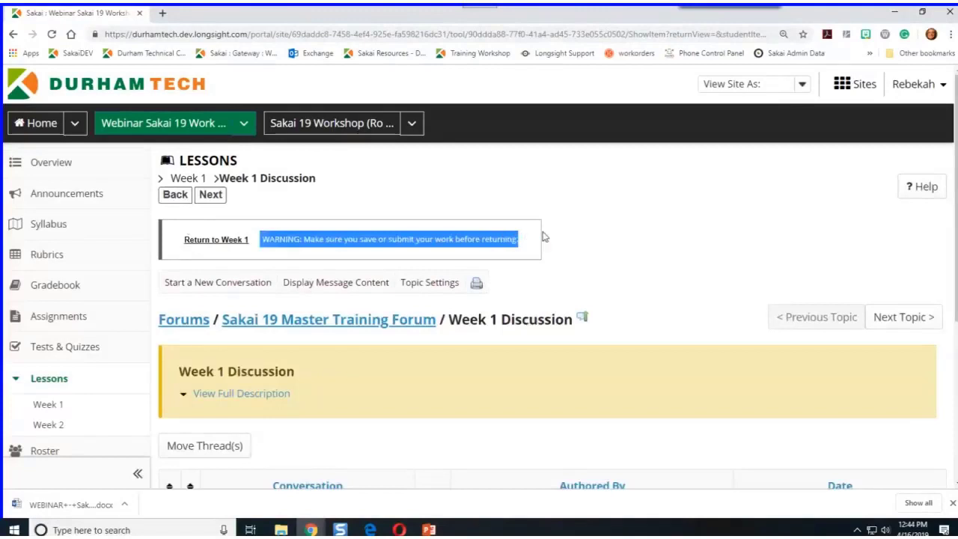
pyautogui.click(215, 240)
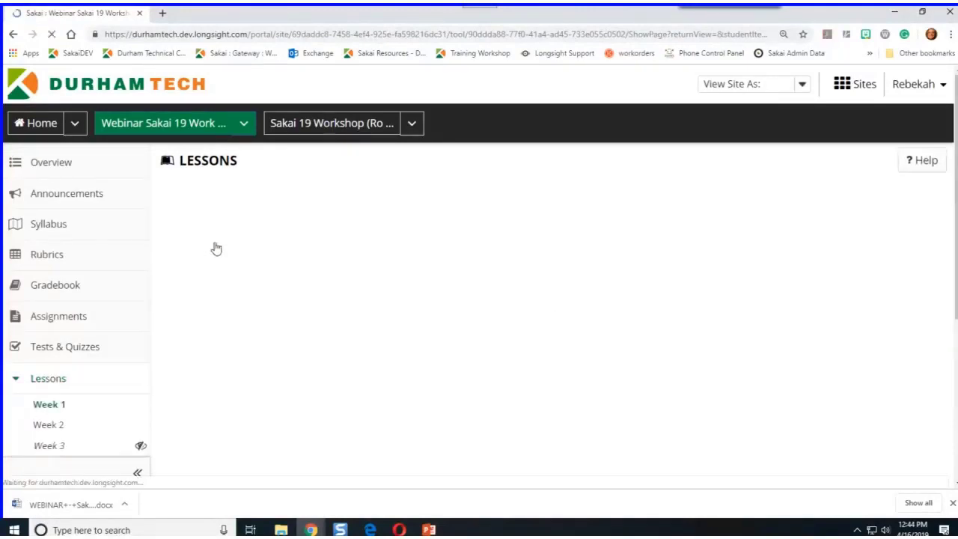
pyautogui.scroll(-3, 352, 395)
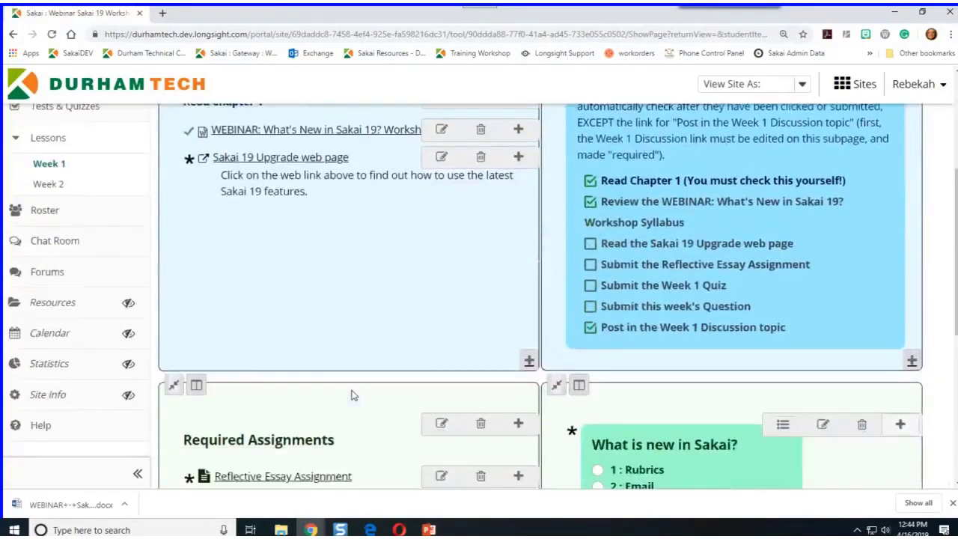
# Compare the Week 1 Checklist items with the completion marks beside the required readings, assignments and question
pyautogui.scroll(-3, 352, 395)
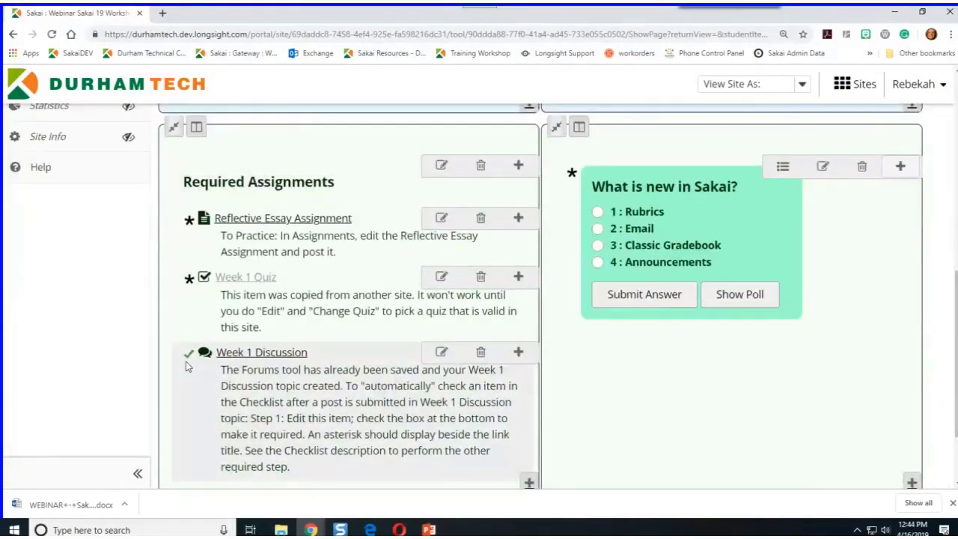
pyautogui.scroll(3, 523, 314)
pyautogui.moveTo(663, 278)
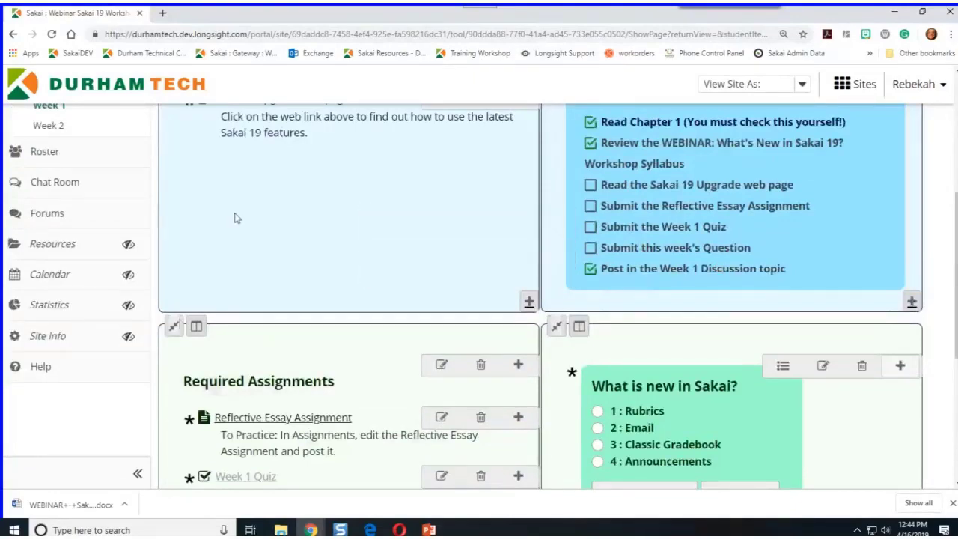
pyautogui.scroll(1, 234, 218)
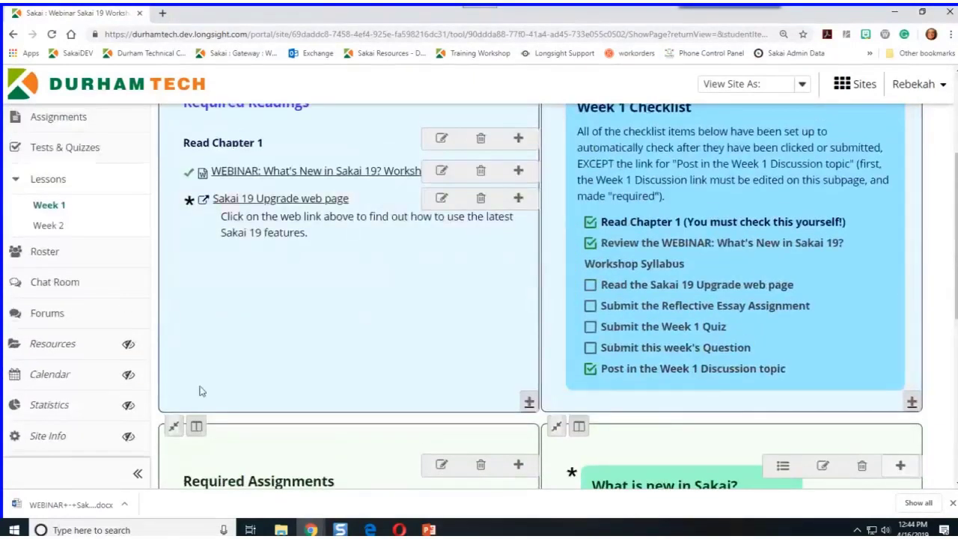
pyautogui.scroll(-4, 200, 389)
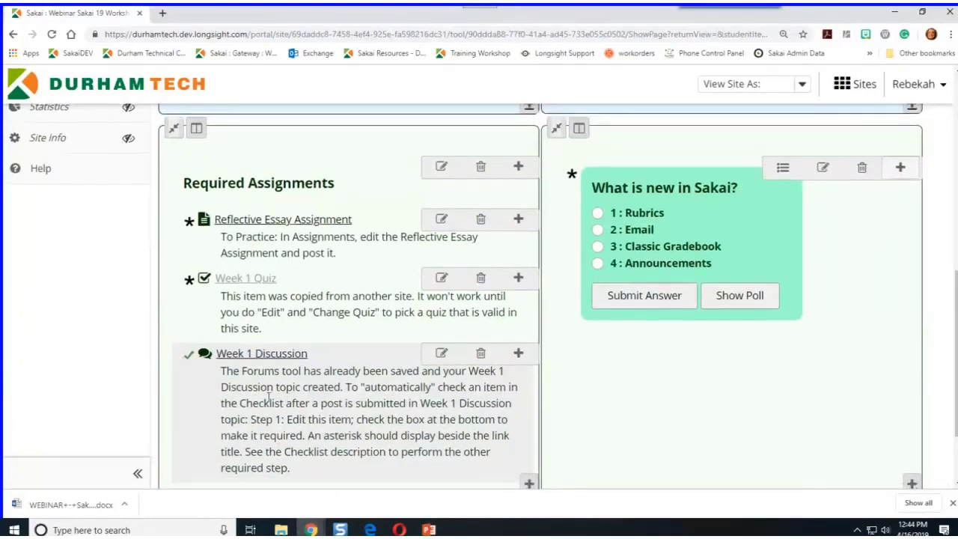
pyautogui.scroll(4, 268, 397)
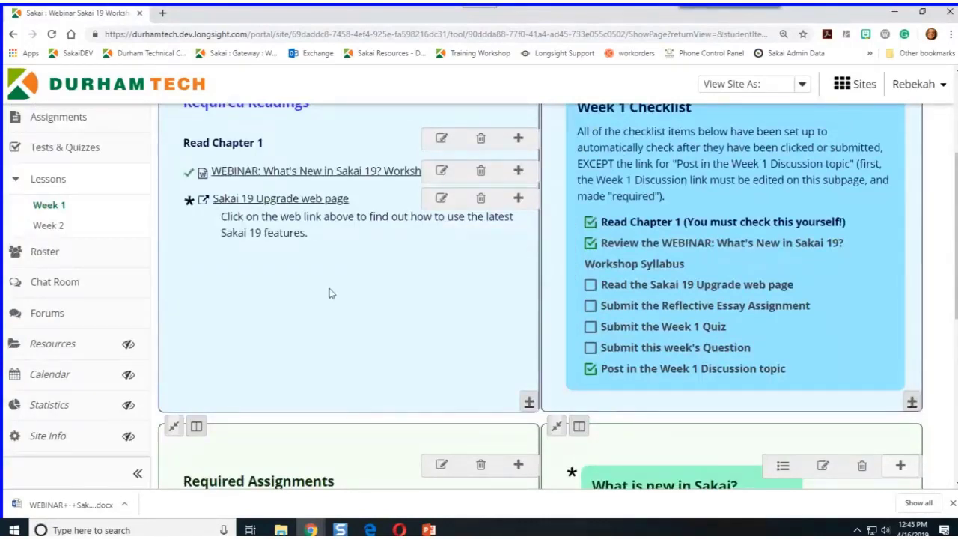
pyautogui.scroll(-4, 345, 304)
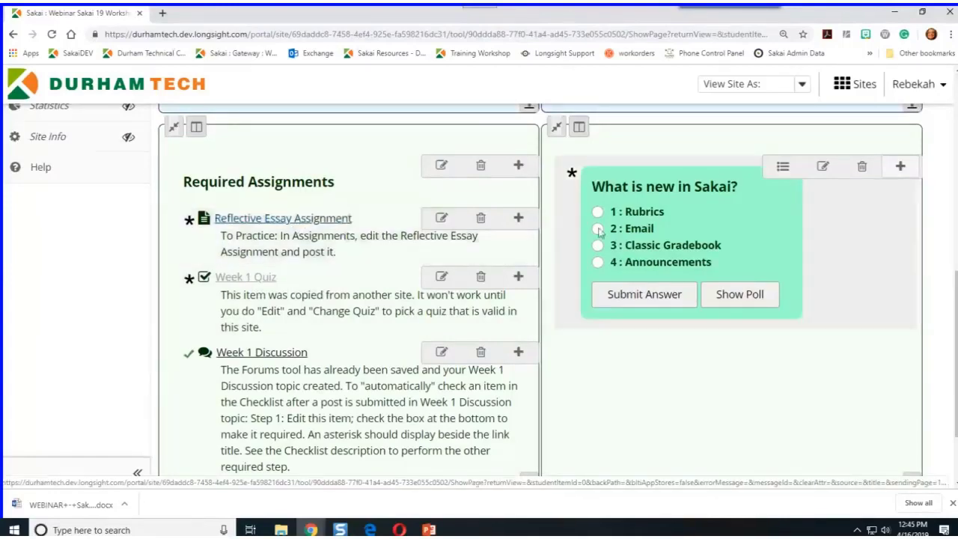
pyautogui.scroll(4, 336, 179)
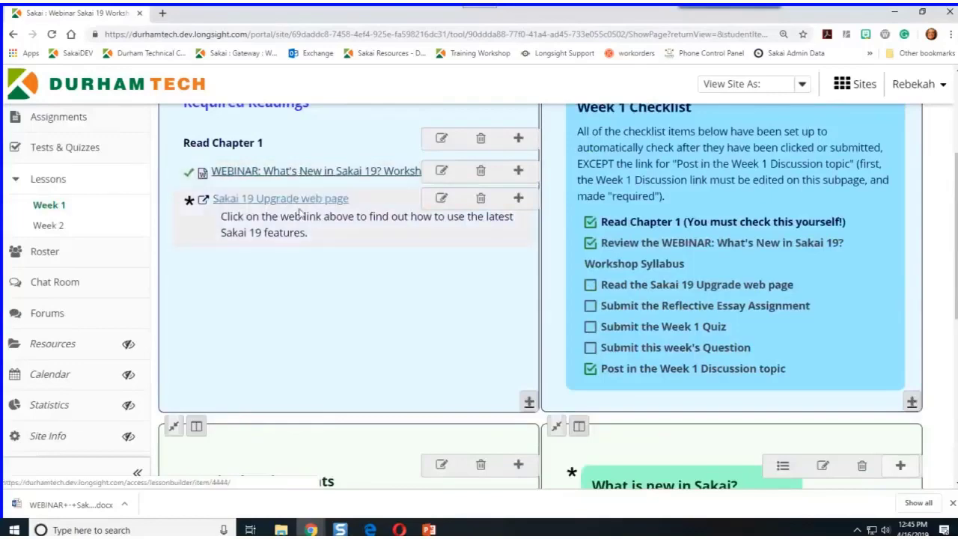
# Answer the question "What is new in Sakai?" with Rubrics, submit the answer, and check the Week 1 Checklist
pyautogui.scroll(-2, 276, 307)
pyautogui.scroll(-2, 276, 310)
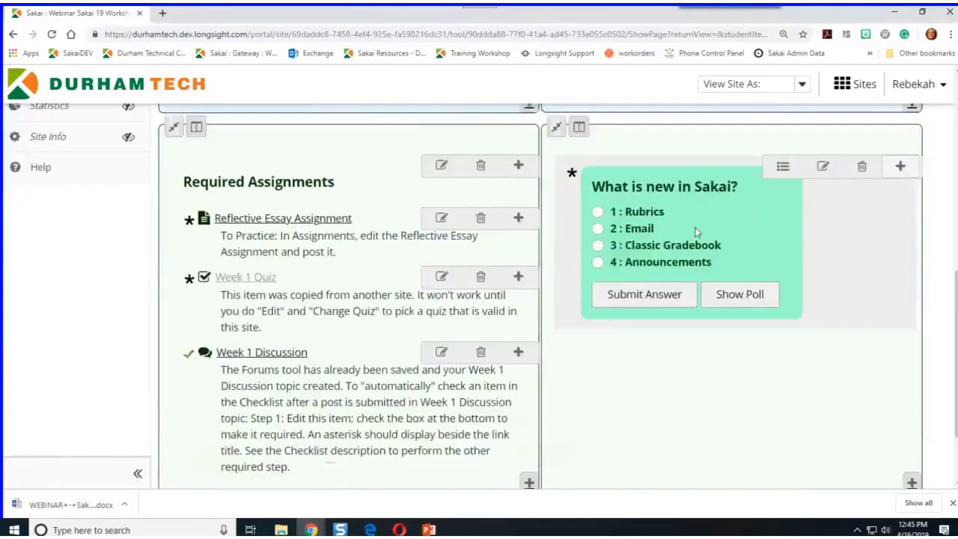
pyautogui.click(597, 212)
pyautogui.click(639, 296)
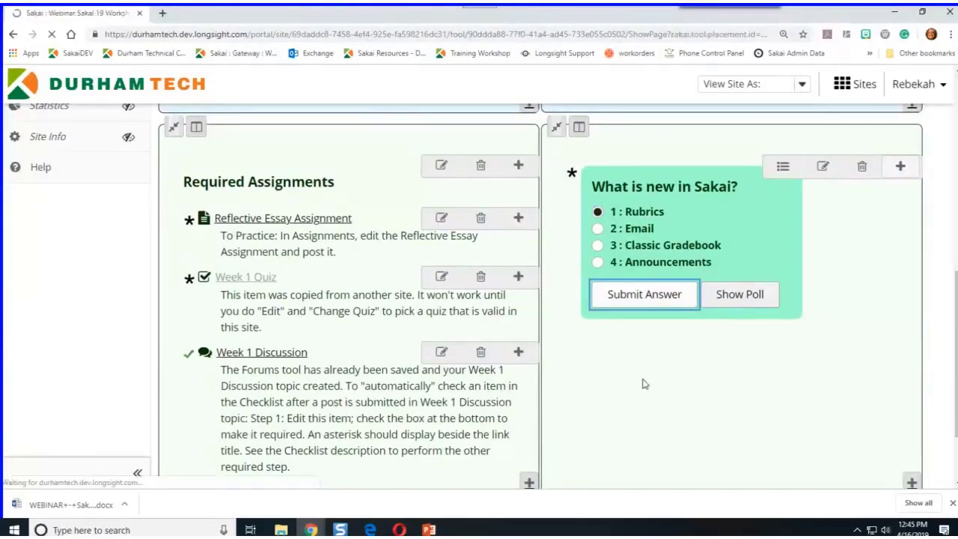
pyautogui.scroll(3, 621, 345)
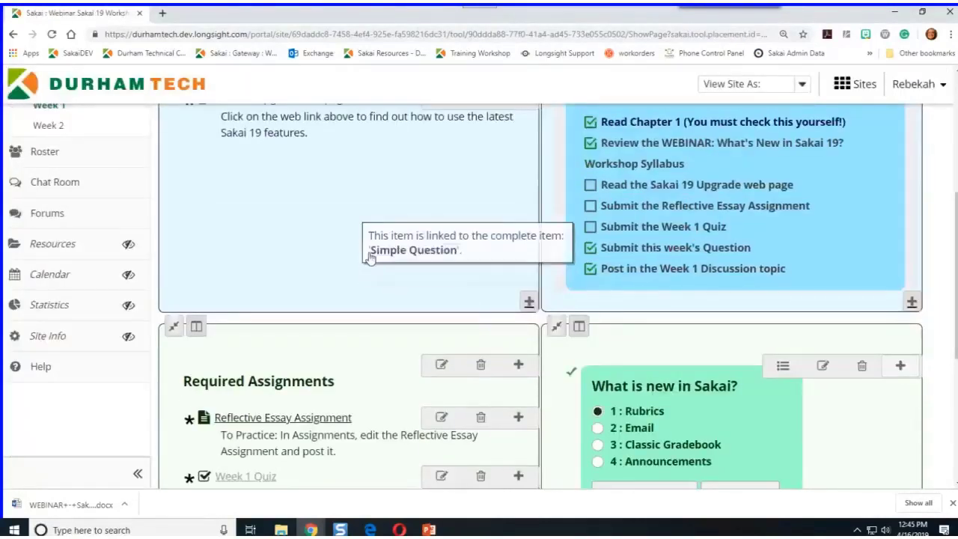
# Look through the content types that can be added to the Week 1 page, then close the list without adding anything
pyautogui.scroll(1, 303, 262)
pyautogui.scroll(3, 303, 262)
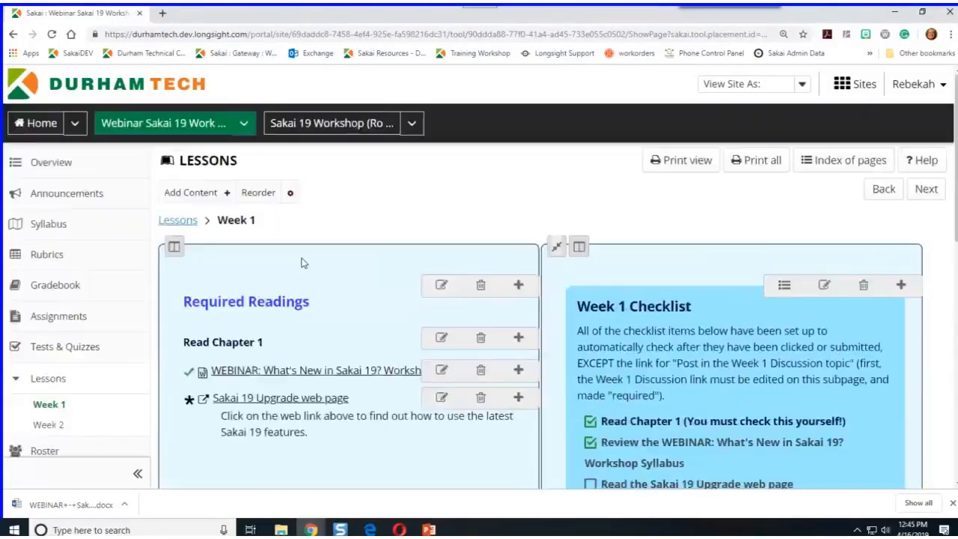
pyautogui.click(191, 192)
pyautogui.scroll(-6, 318, 318)
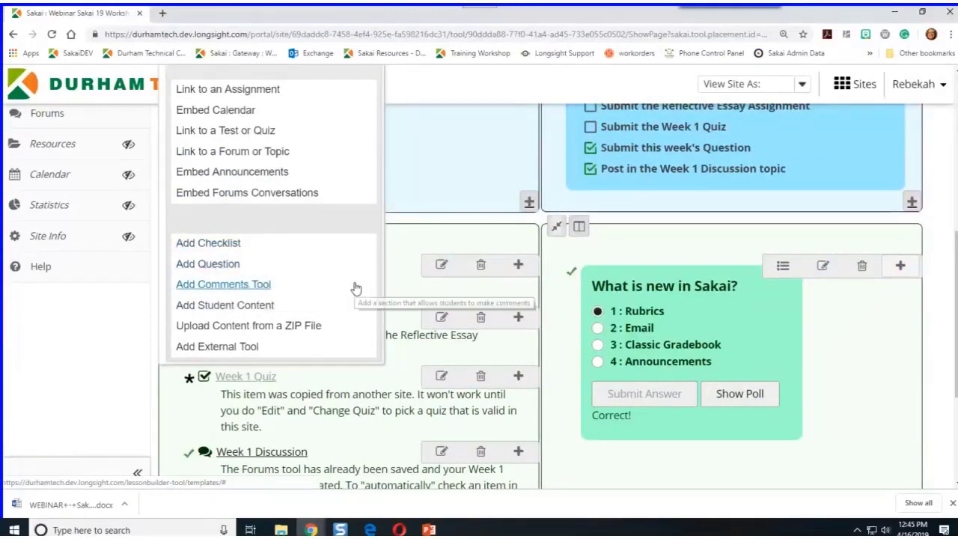
pyautogui.scroll(5, 337, 288)
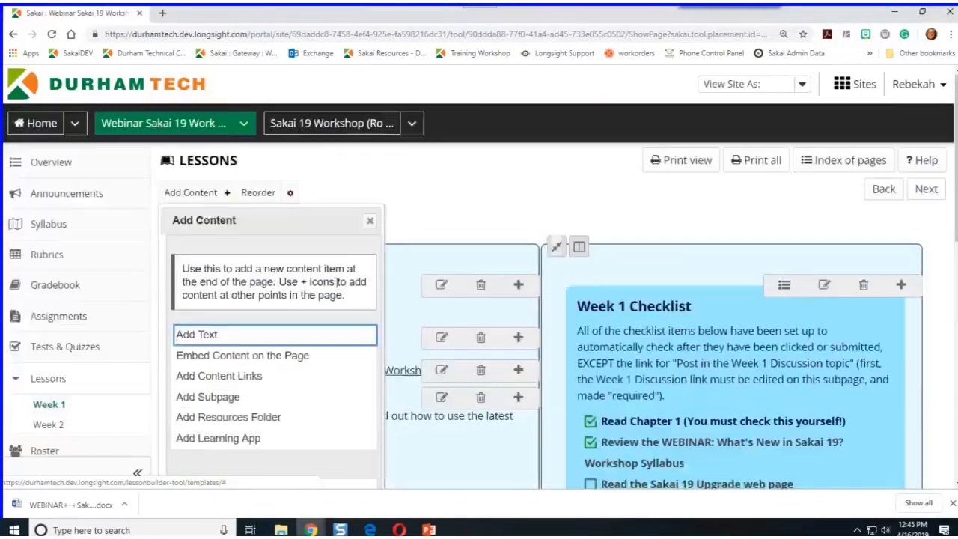
pyautogui.click(375, 220)
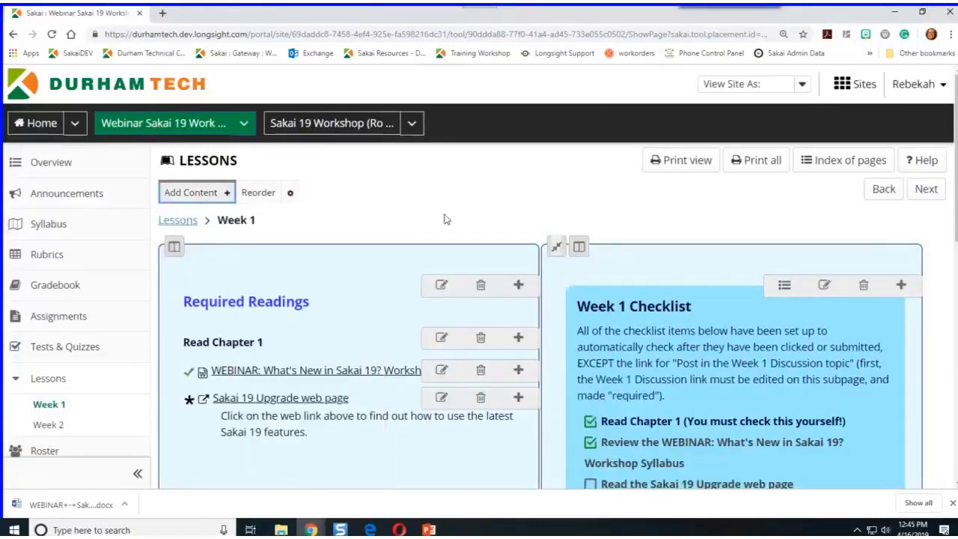
# Switch to the Sakai 19 Workshop site and open its Week 1 lesson page at the Week 1 Checklist
pyautogui.scroll(-3, 464, 295)
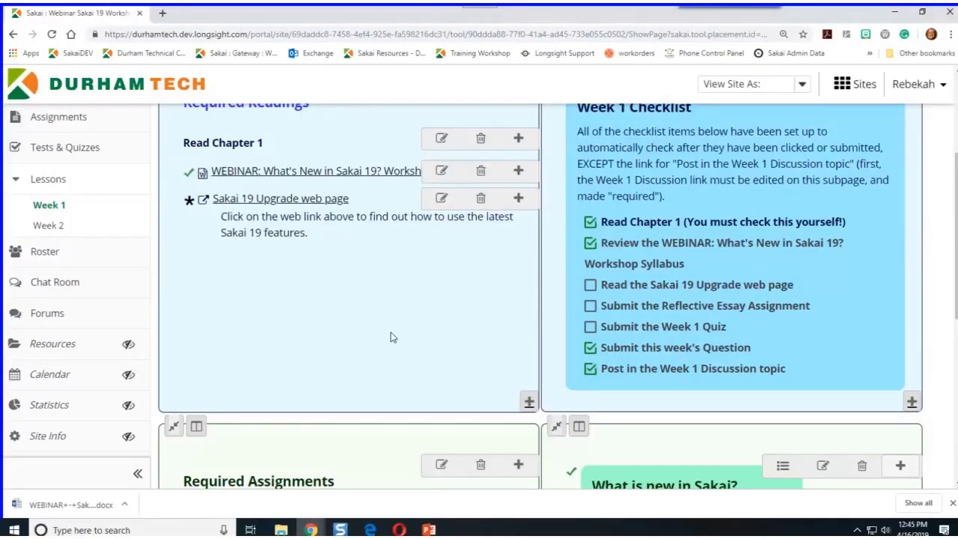
pyautogui.scroll(3, 112, 180)
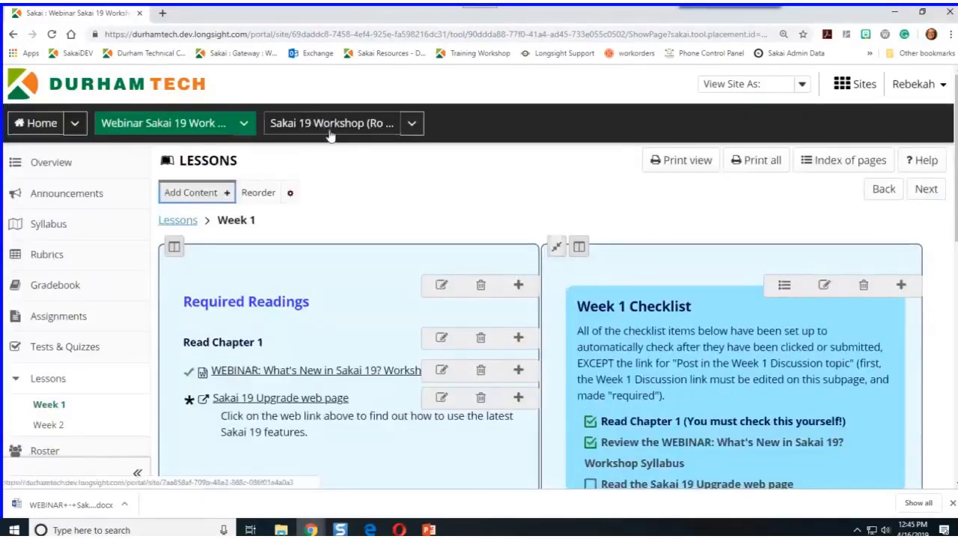
pyautogui.click(329, 125)
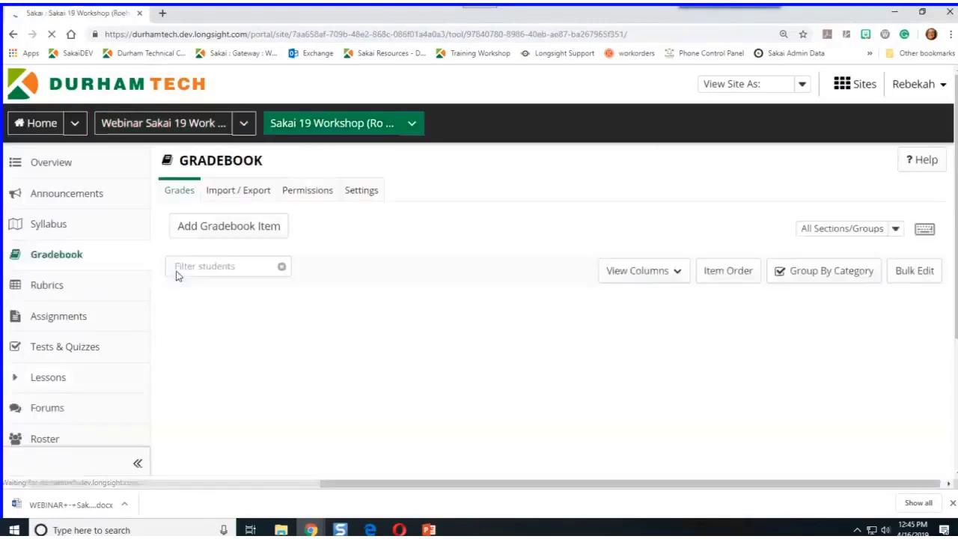
pyautogui.scroll(-1, 111, 333)
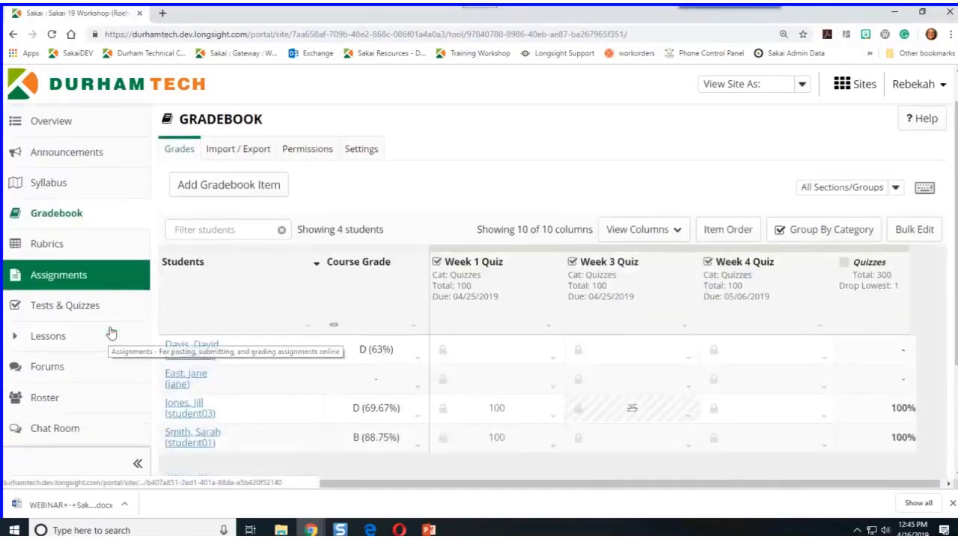
pyautogui.scroll(-1, 111, 332)
pyautogui.click(30, 283)
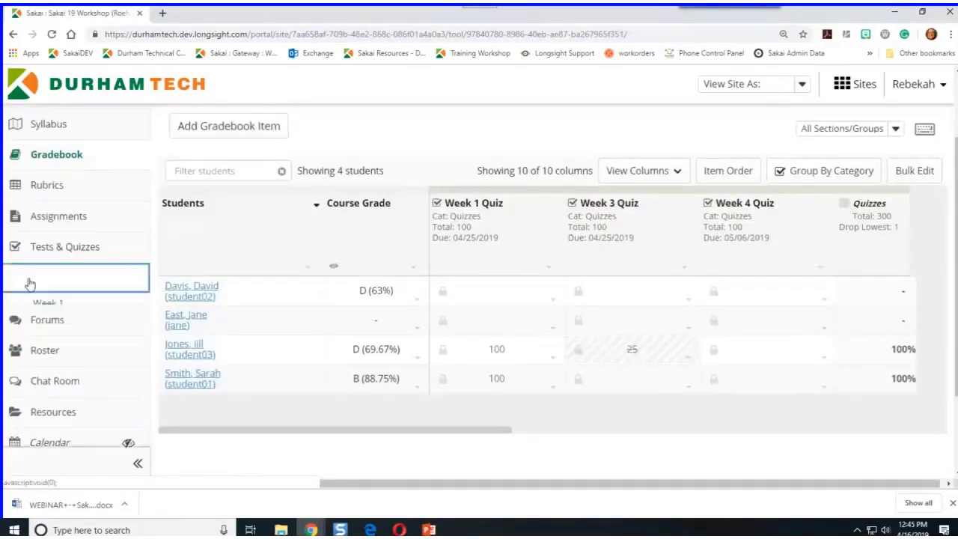
pyautogui.click(43, 304)
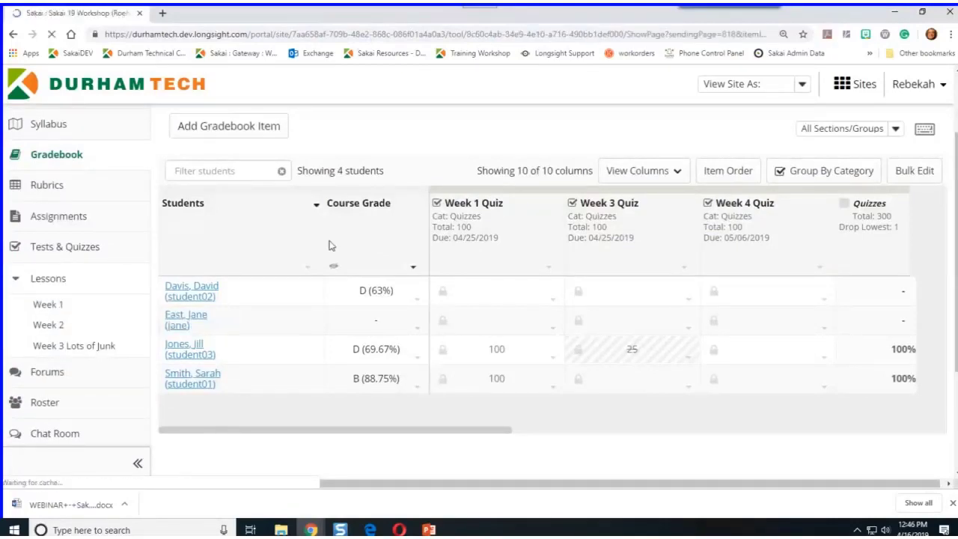
pyautogui.scroll(-2, 606, 275)
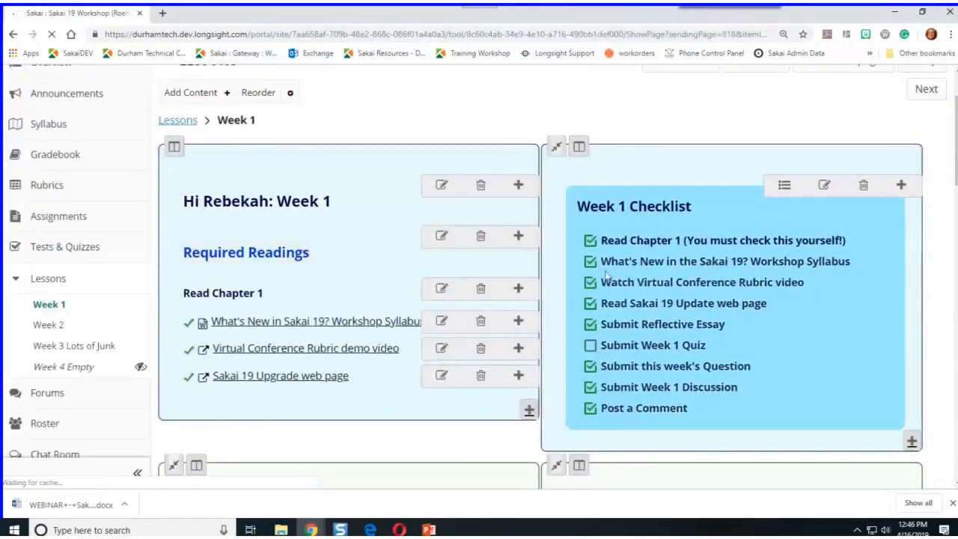
# View the students' progress on the Week 1 Checklist, examine the first three items, and return to the lesson page
pyautogui.click(786, 185)
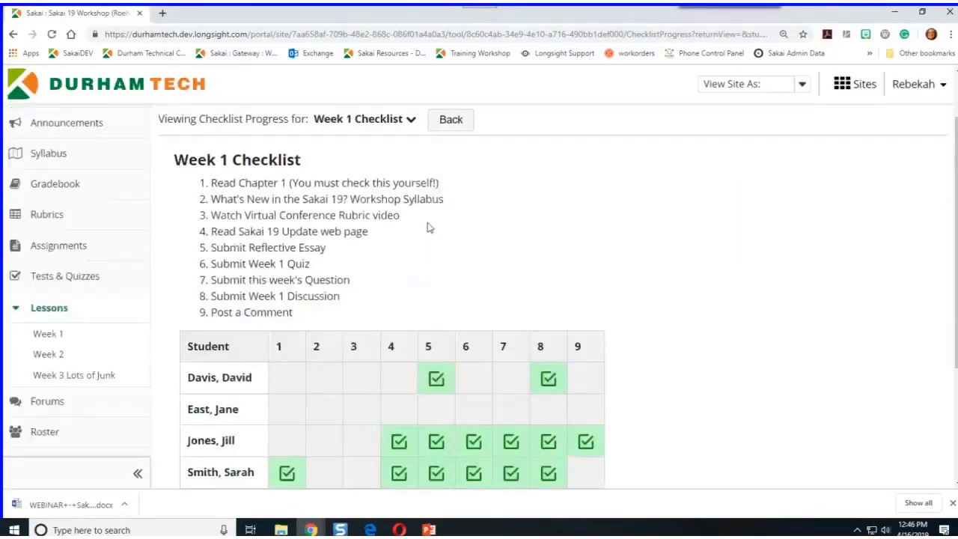
pyautogui.scroll(-1, 429, 228)
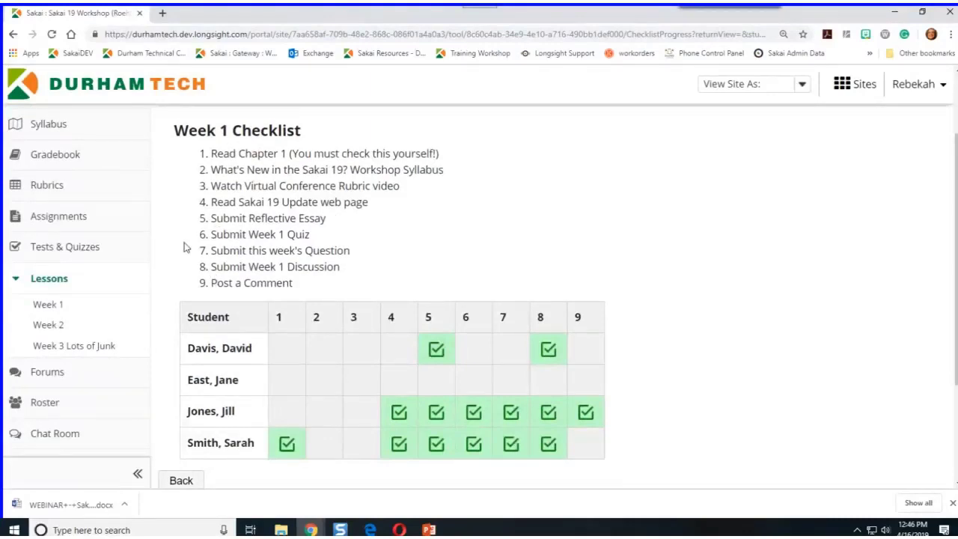
pyautogui.moveTo(212, 153); pyautogui.dragTo(465, 158)
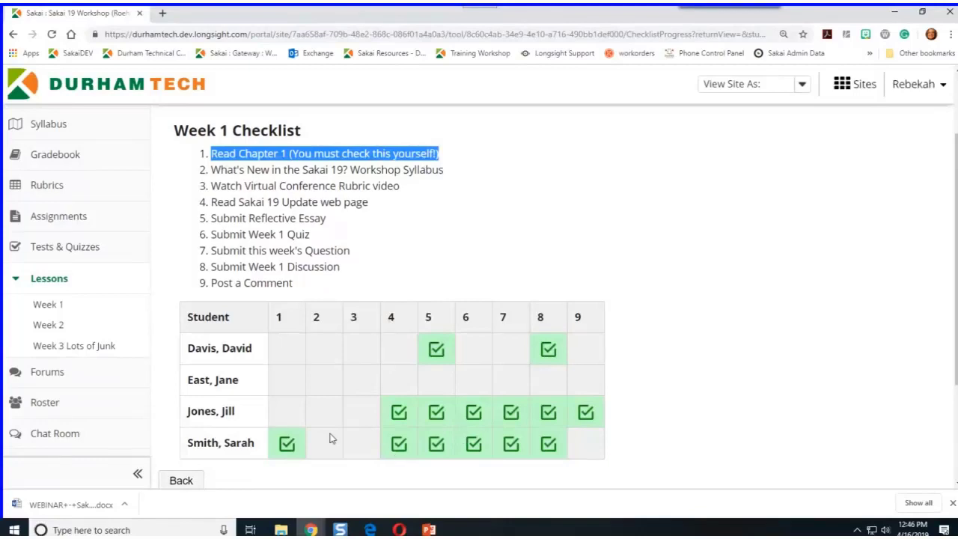
pyautogui.moveTo(215, 171); pyautogui.dragTo(448, 171)
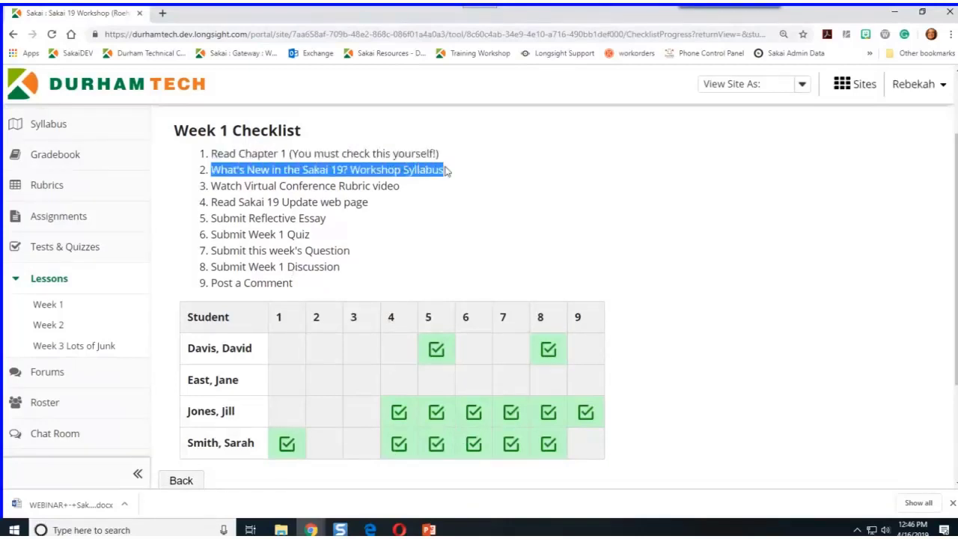
pyautogui.moveTo(214, 189); pyautogui.dragTo(460, 192)
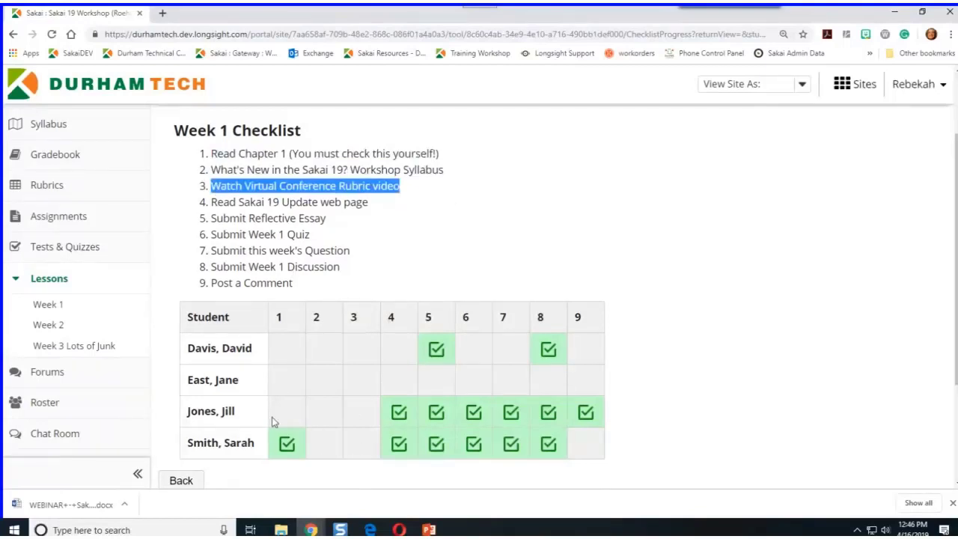
pyautogui.moveTo(214, 153); pyautogui.dragTo(465, 148)
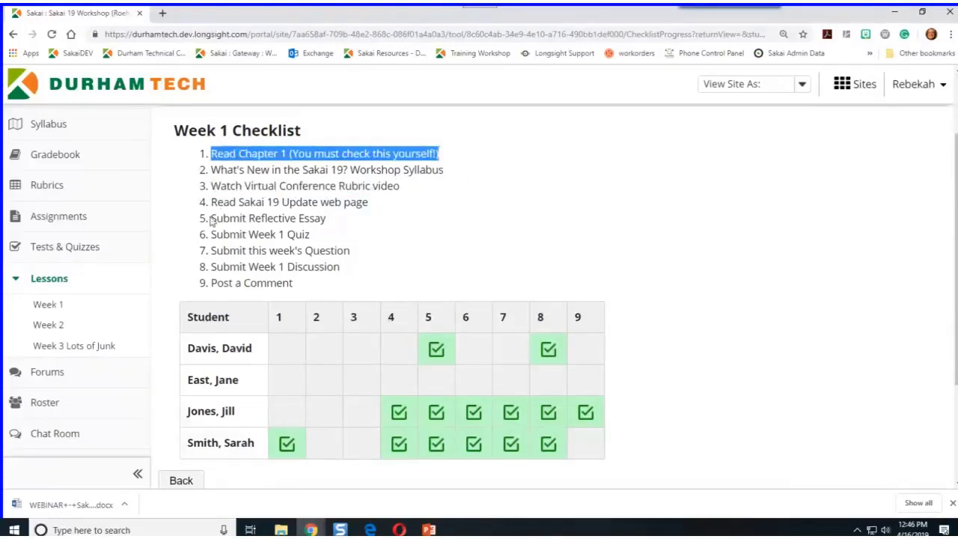
pyautogui.scroll(-1, 181, 247)
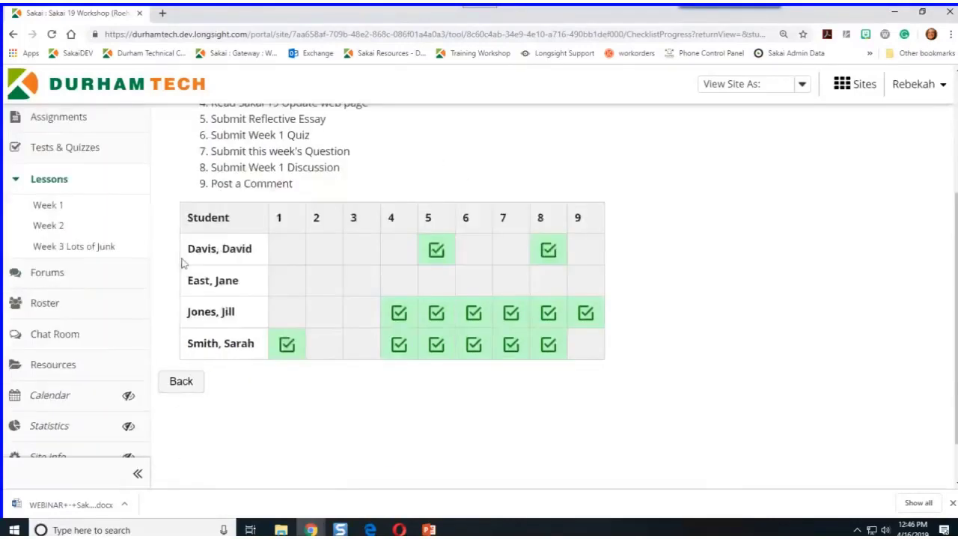
pyautogui.click(182, 385)
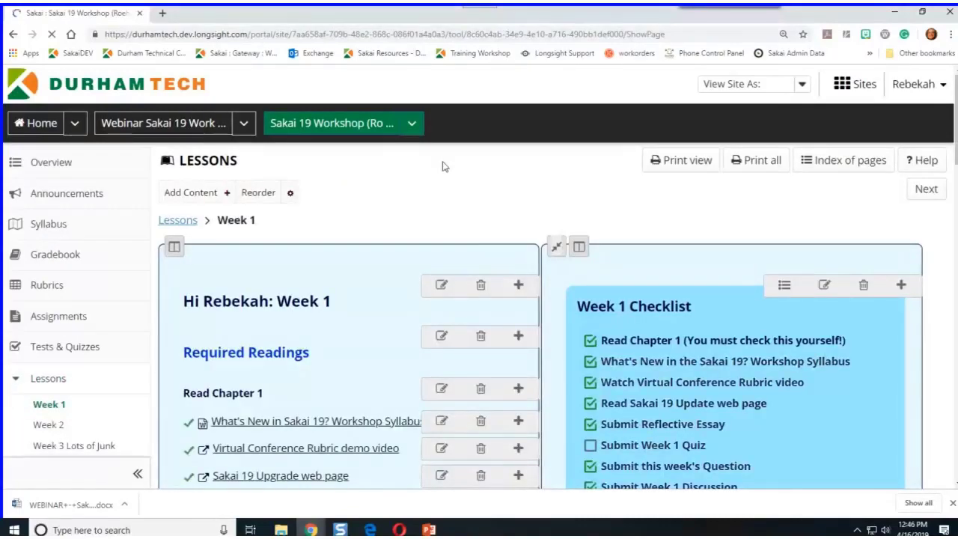
# Open the Week 3 Lots of Junk page, look through its addable content types, and close the list without adding anything
pyautogui.scroll(-1, 49, 325)
pyautogui.scroll(-1, 48, 329)
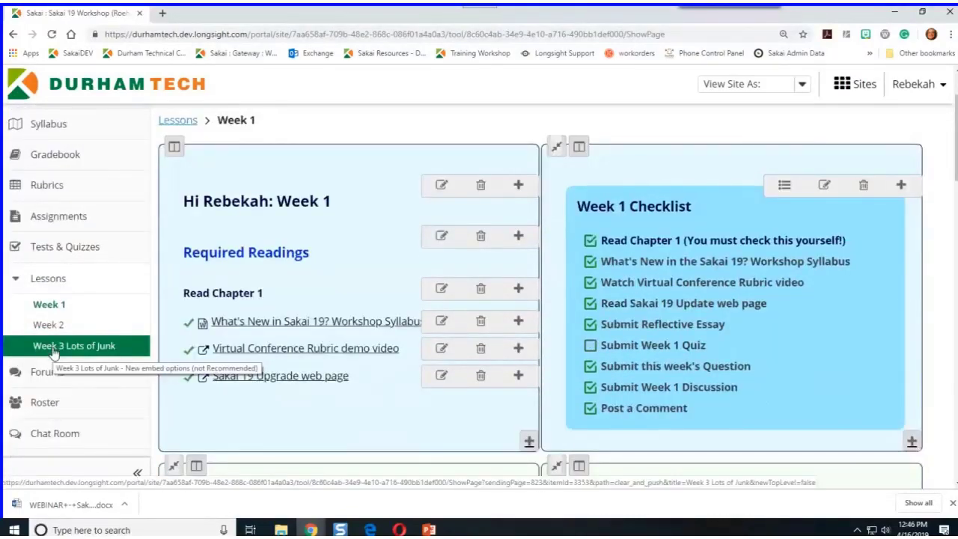
pyautogui.click(54, 347)
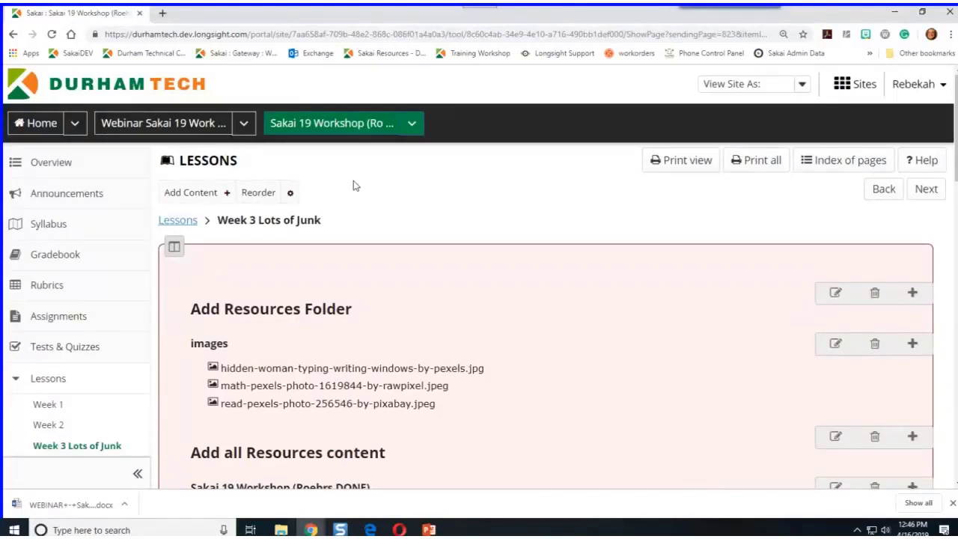
pyautogui.click(190, 192)
pyautogui.scroll(-2, 176, 210)
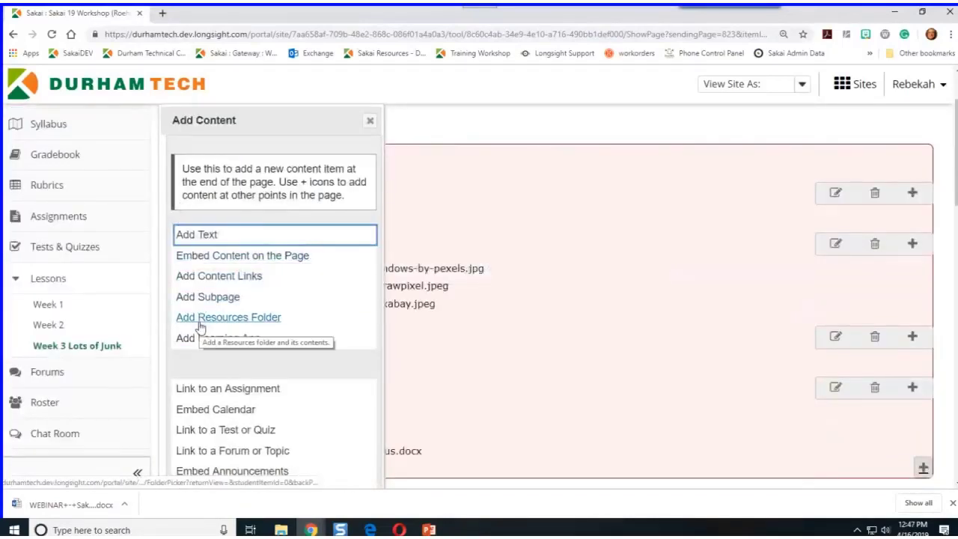
pyautogui.scroll(-2, 199, 325)
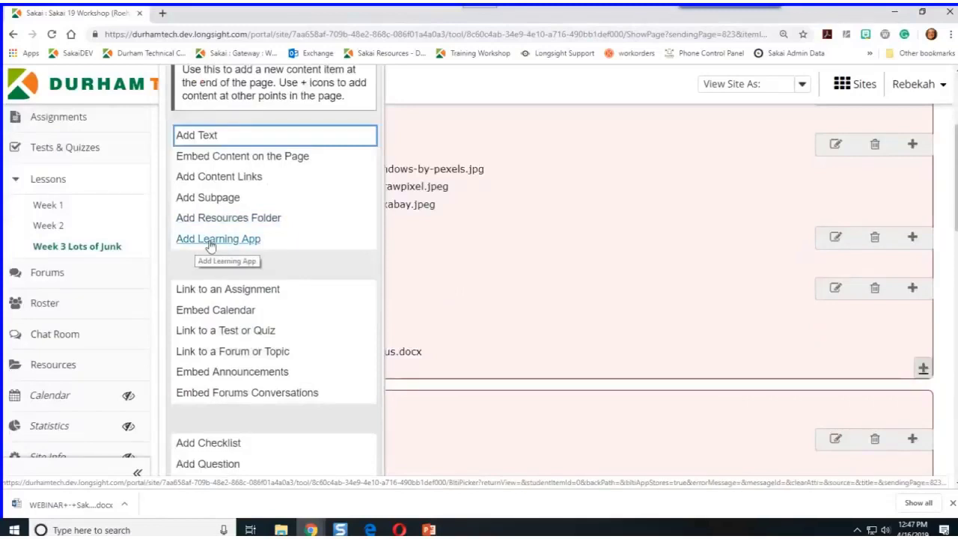
pyautogui.scroll(-2, 211, 247)
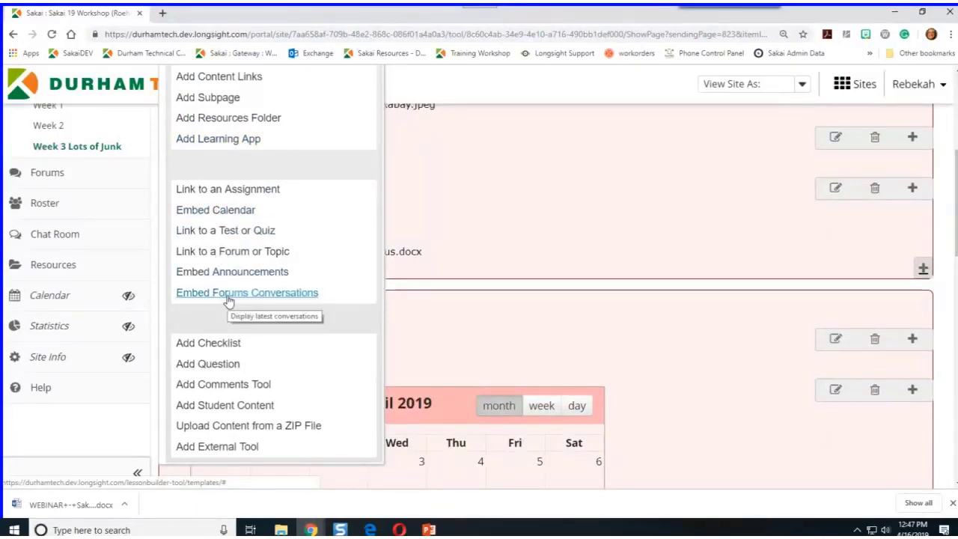
pyautogui.scroll(6, 228, 299)
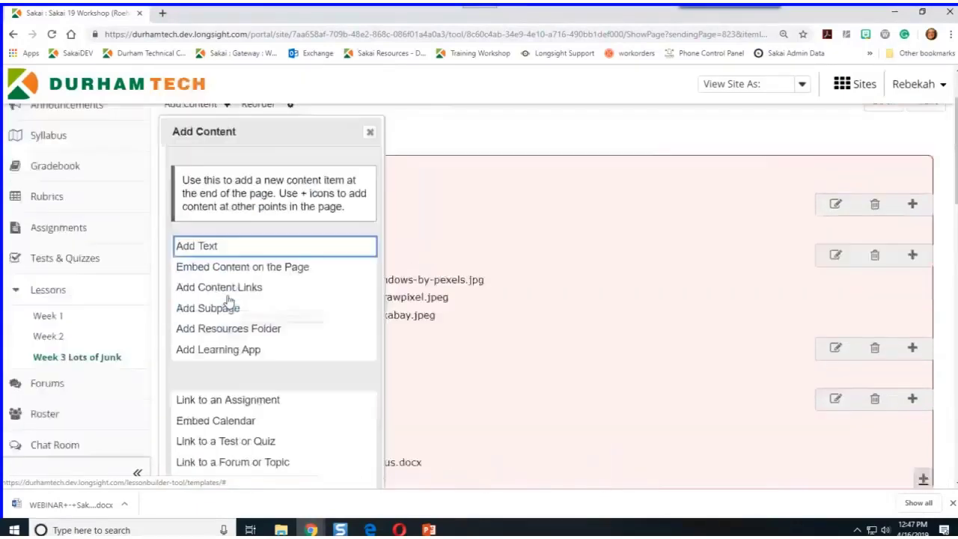
pyautogui.click(369, 222)
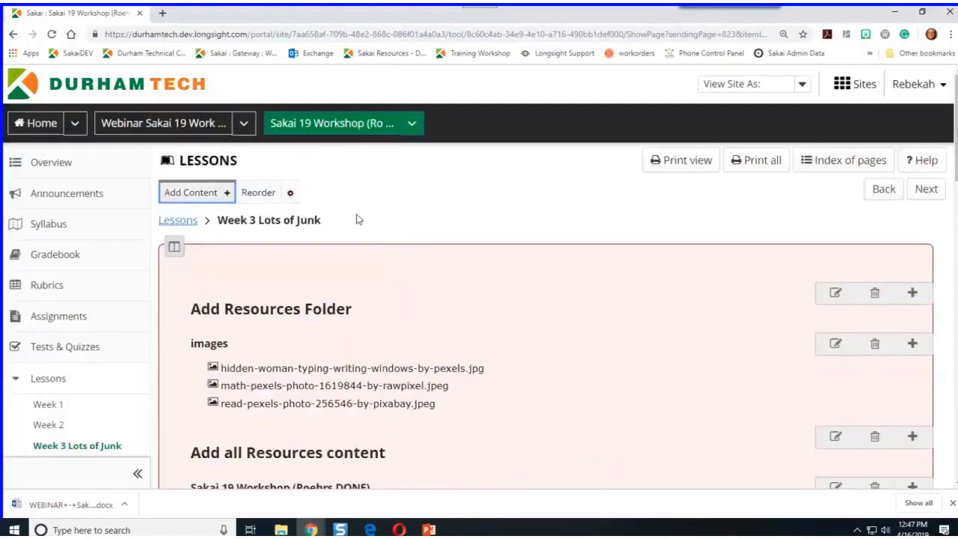
# Set the folder listing under Add Resources Folder to the whole Sakai 19 Workshop folder and save it
pyautogui.scroll(-2, 357, 218)
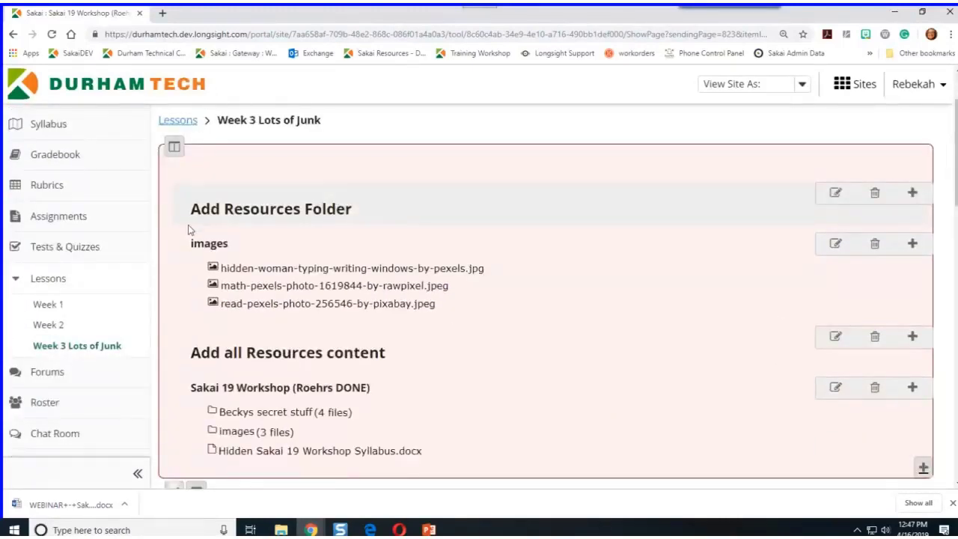
pyautogui.click(835, 247)
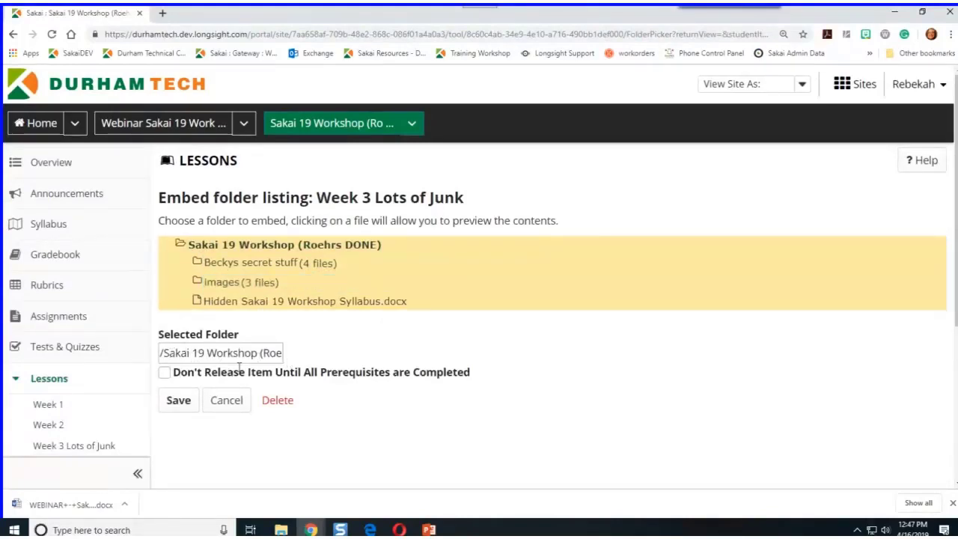
pyautogui.click(178, 404)
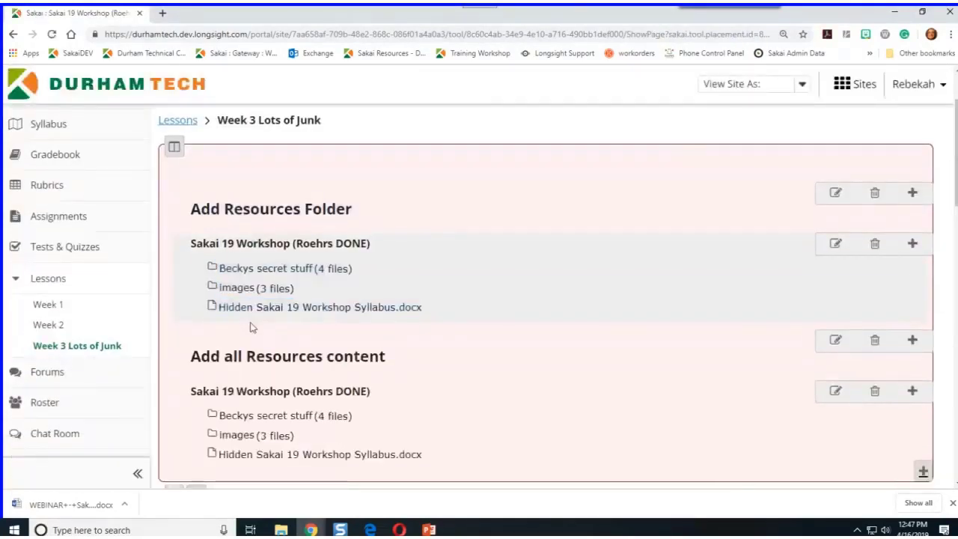
pyautogui.scroll(-1, 251, 327)
pyautogui.scroll(3, 578, 246)
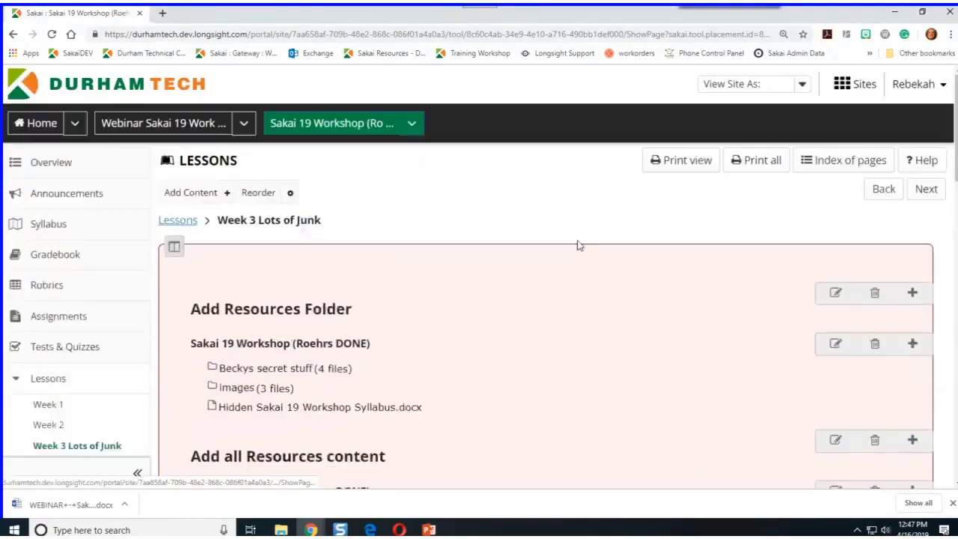
# Set the folder listing under Add Resources Folder to the images folder, save it, and leave its reopened settings without changes
pyautogui.click(835, 344)
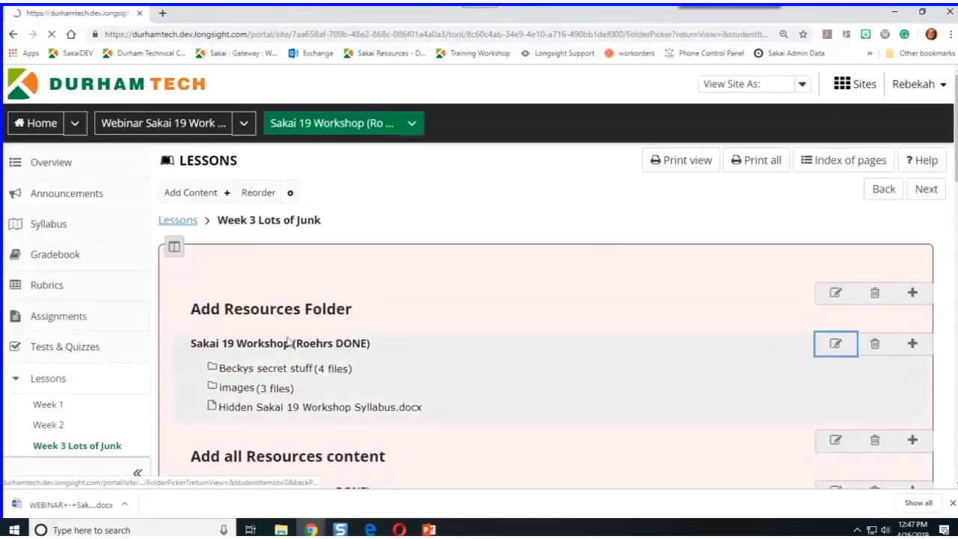
pyautogui.click(217, 283)
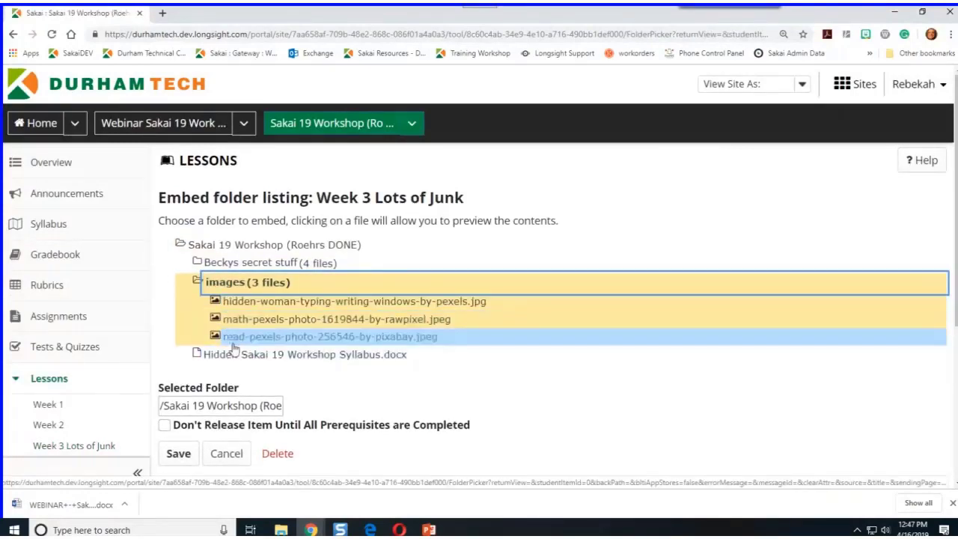
pyautogui.scroll(-1, 163, 301)
pyautogui.scroll(-1, 163, 302)
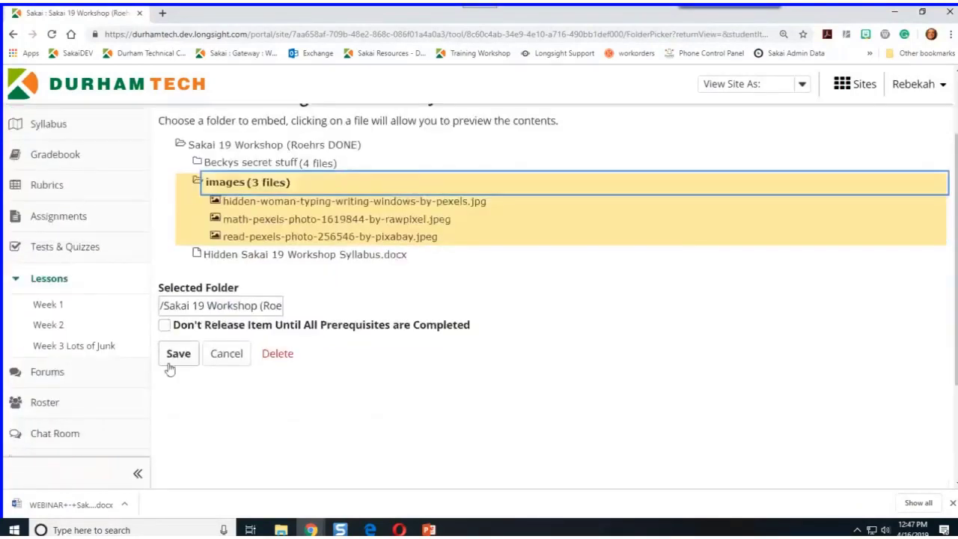
pyautogui.click(176, 361)
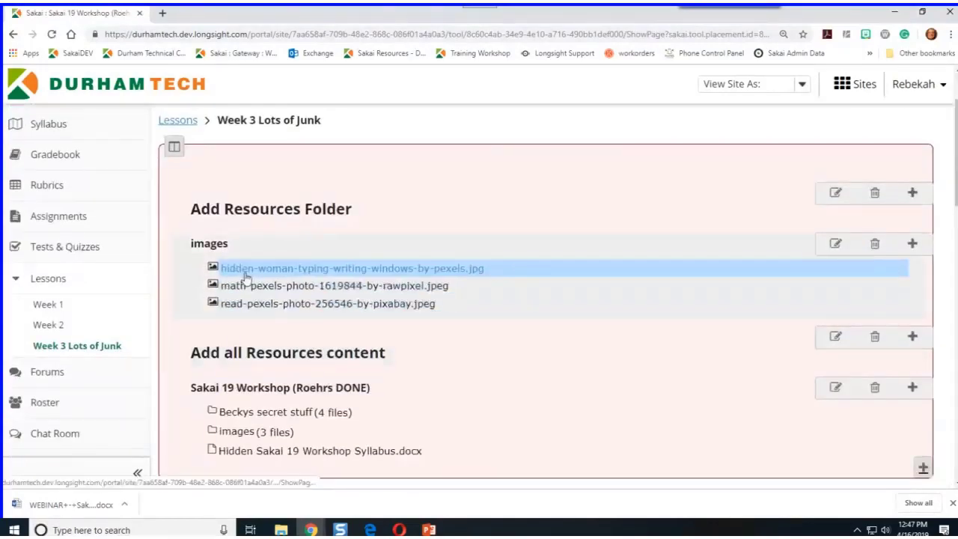
pyautogui.click(834, 243)
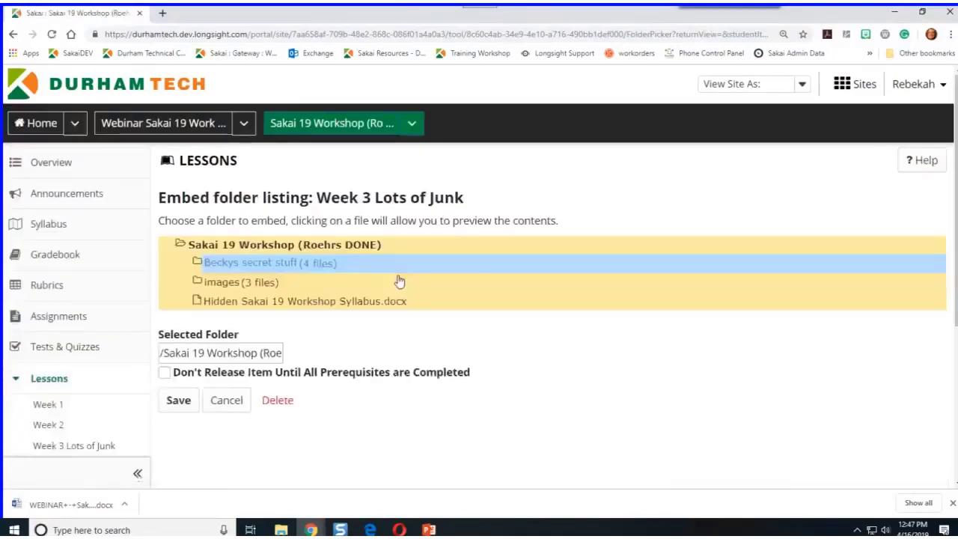
pyautogui.click(226, 401)
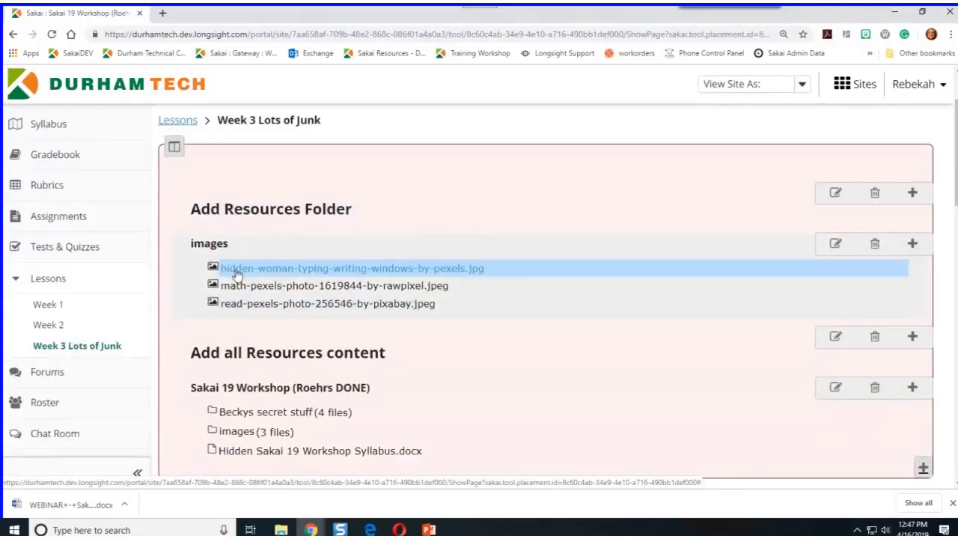
# Look at the edit options of the item under Embed the Calendar and cancel without changes
pyautogui.scroll(-1, 236, 274)
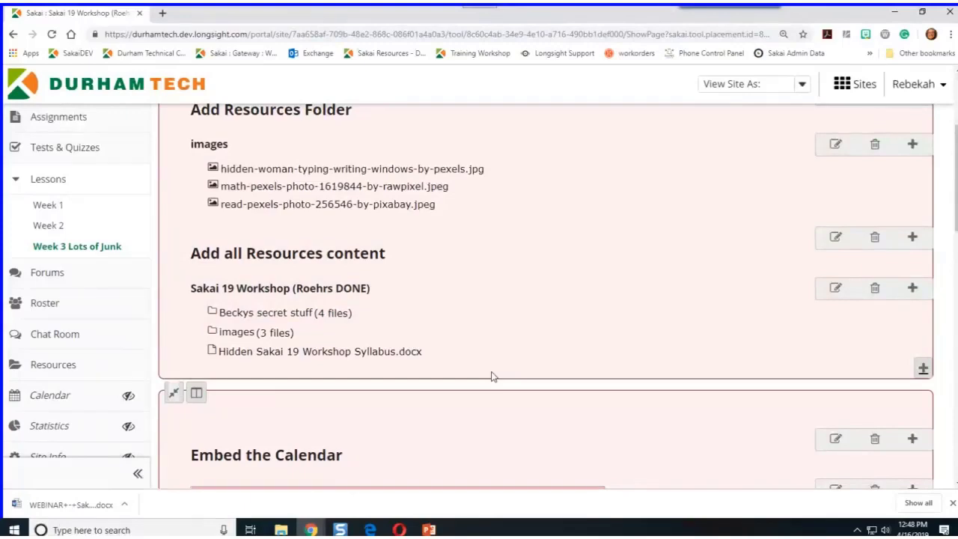
pyautogui.scroll(-3, 484, 320)
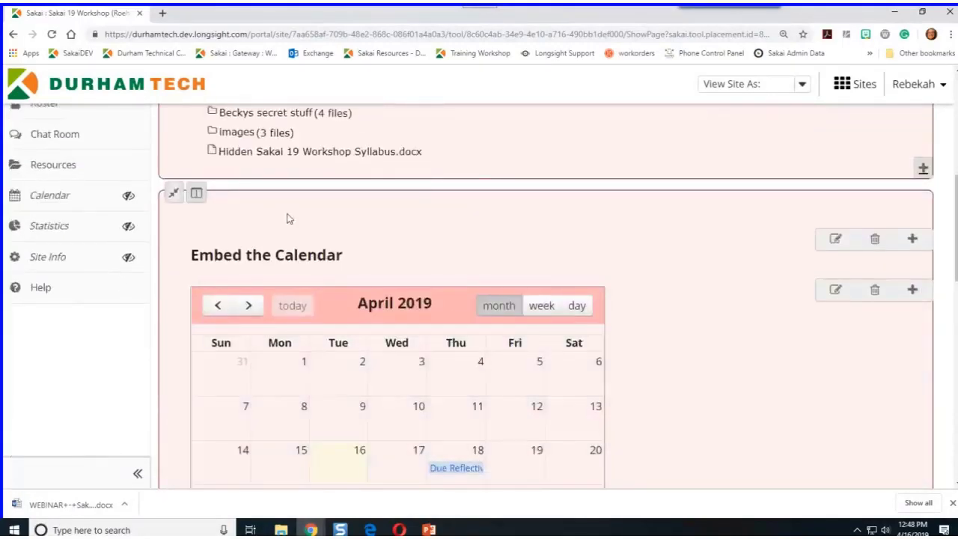
pyautogui.click(834, 291)
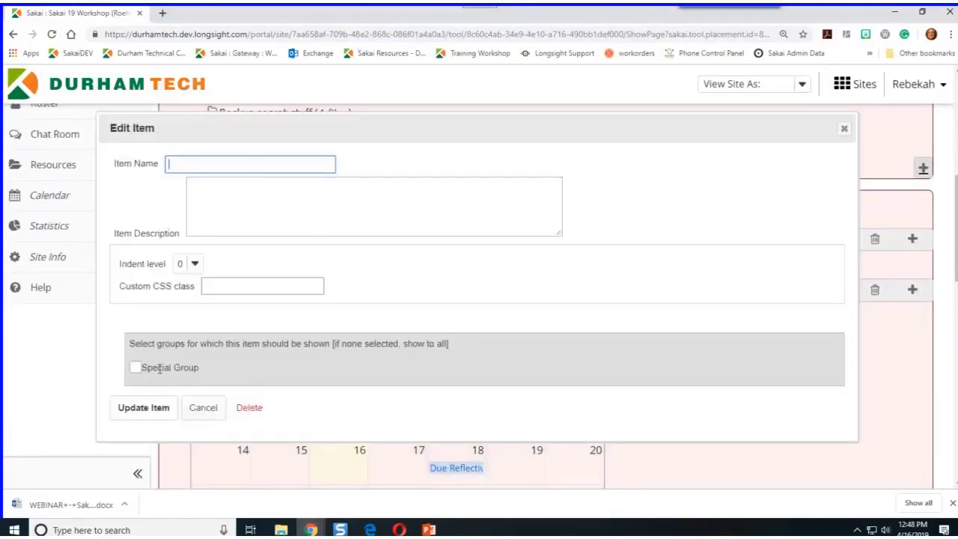
pyautogui.click(203, 407)
# View the April 18 Reflective Essay deadline in the embedded calendar, examine its start and end times, and close the details
pyautogui.scroll(-1, 399, 395)
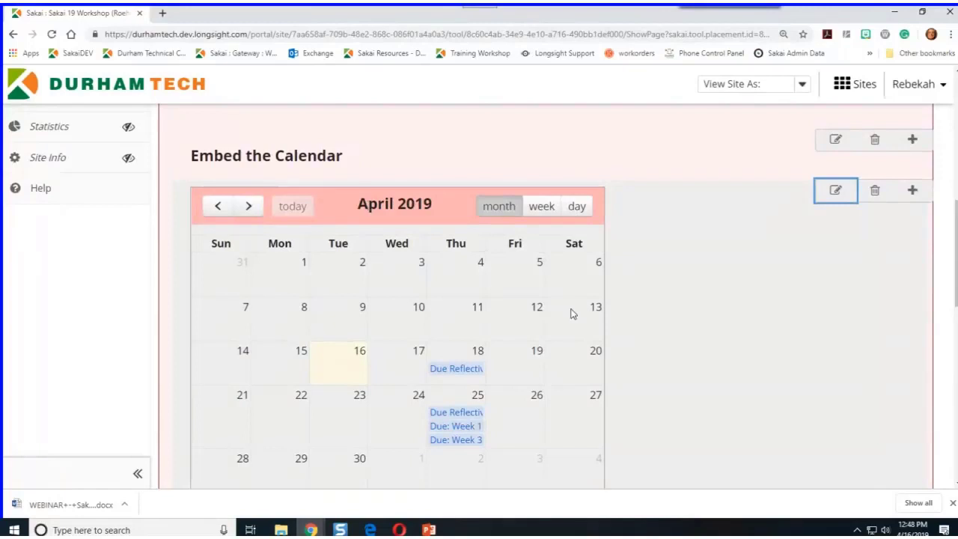
pyautogui.click(452, 376)
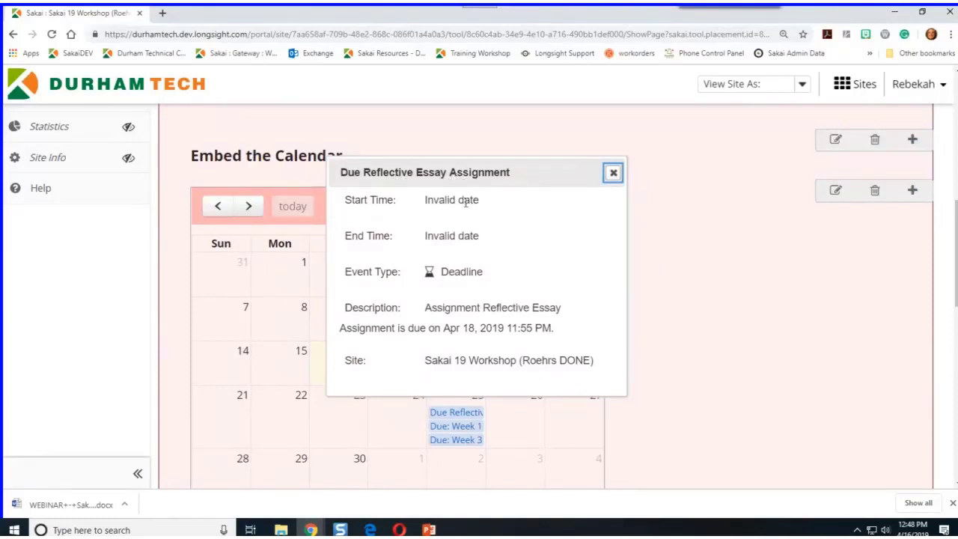
pyautogui.moveTo(415, 202); pyautogui.dragTo(529, 257)
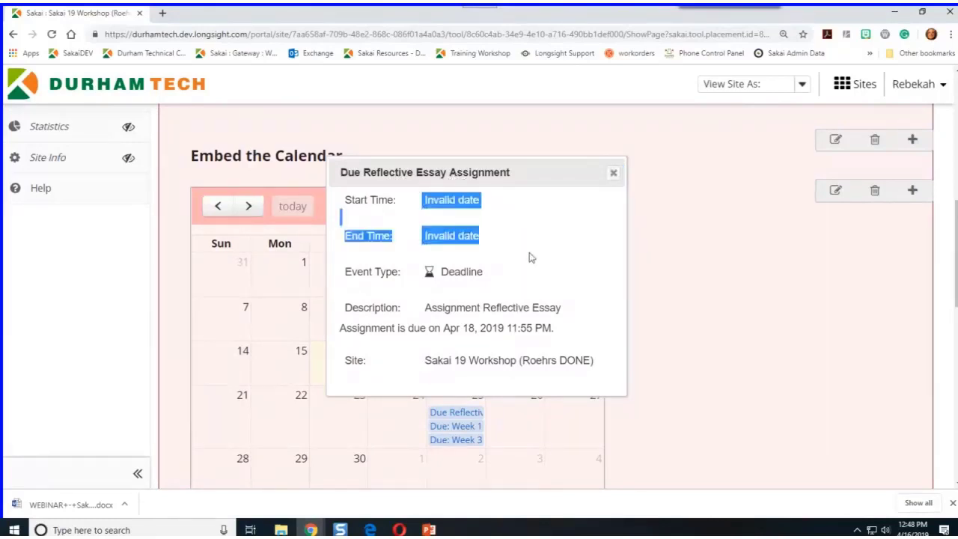
pyautogui.click(613, 175)
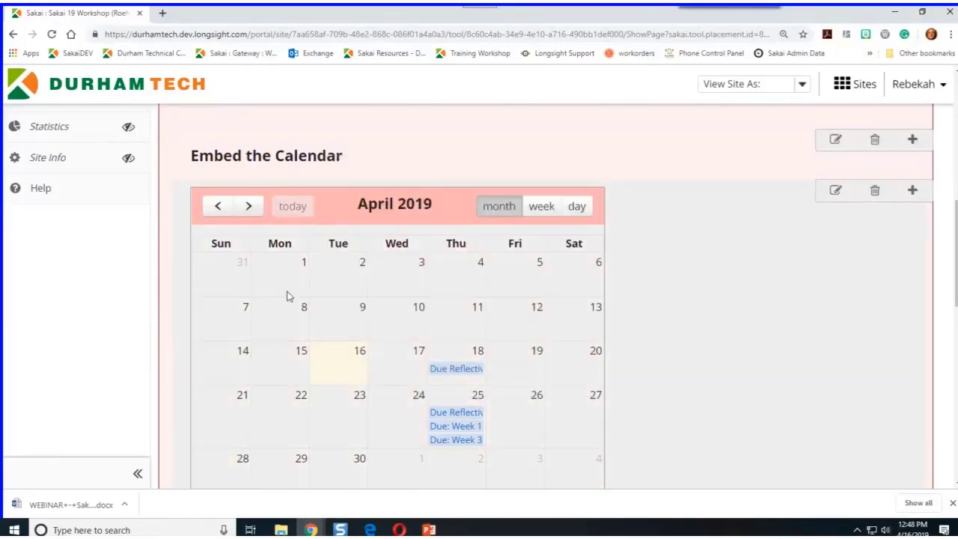
pyautogui.scroll(-2, 288, 296)
pyautogui.scroll(2, 291, 224)
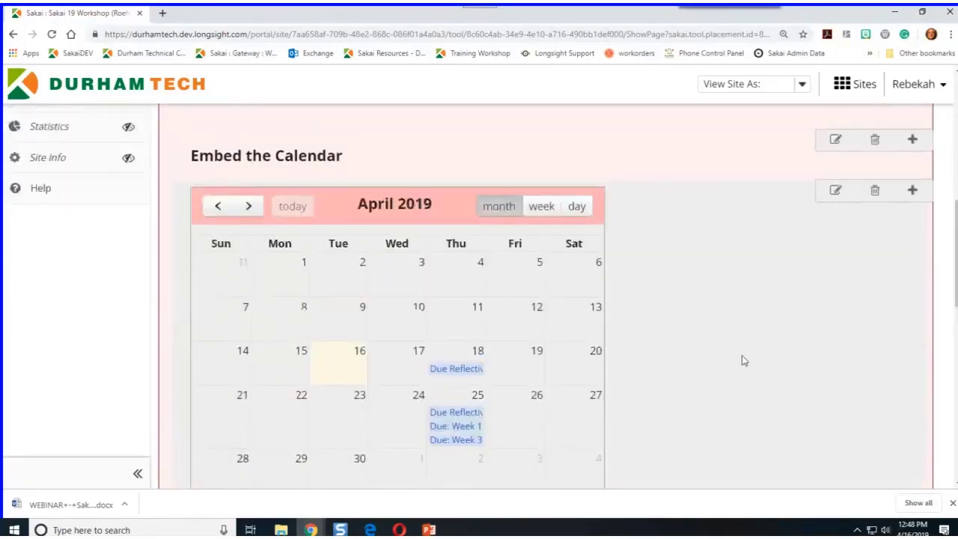
# Examine the embedded announcements and latest forum posts on the Week 3 page, and return to the main Lessons page
pyautogui.scroll(-6, 242, 380)
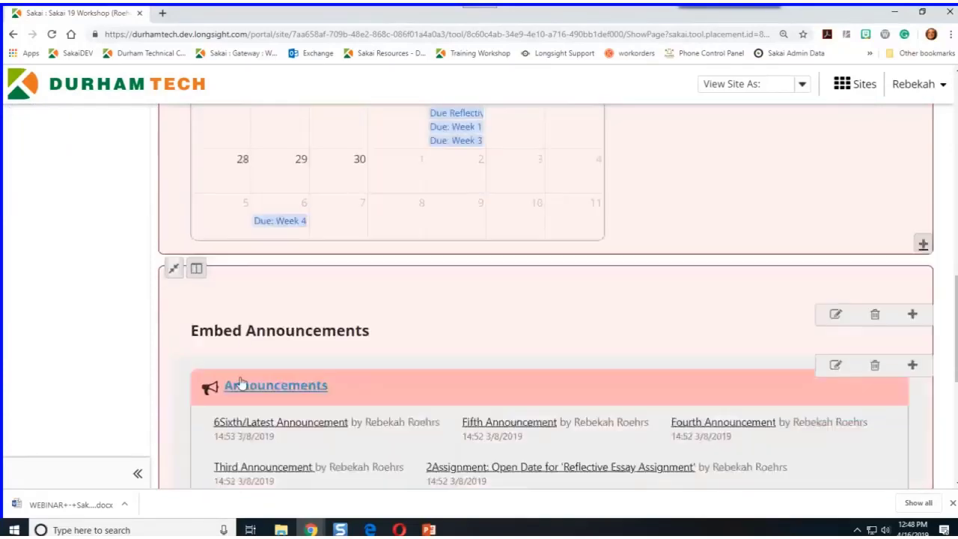
pyautogui.scroll(-4, 238, 383)
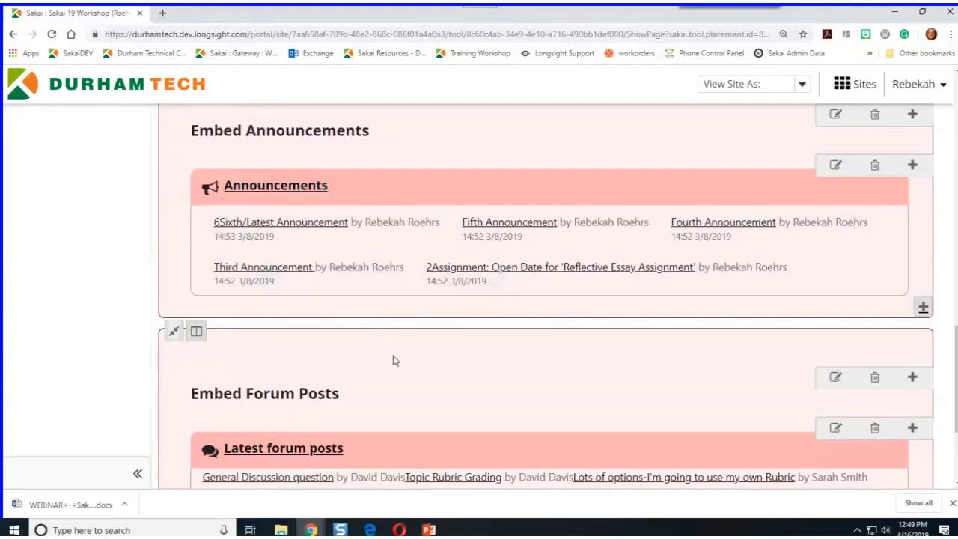
pyautogui.scroll(-3, 395, 360)
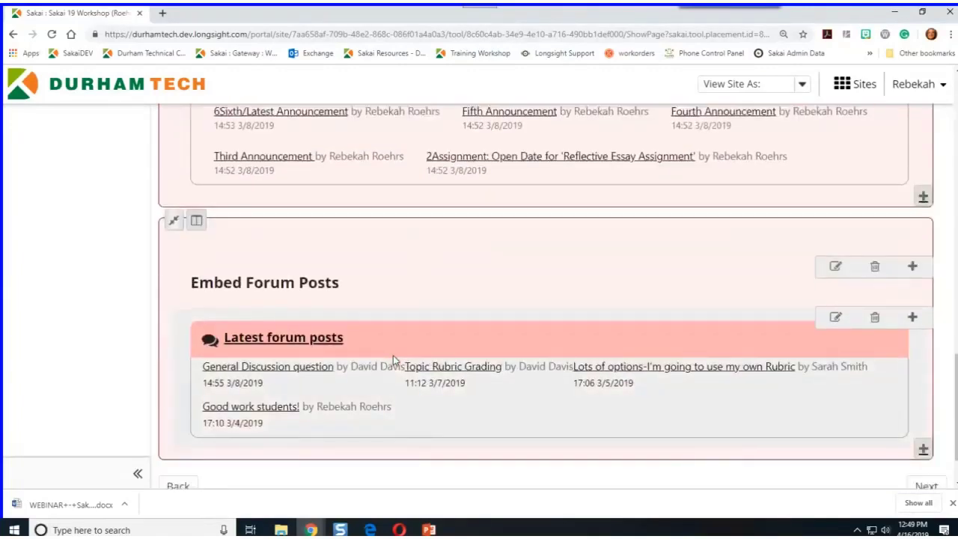
pyautogui.moveTo(357, 218); pyautogui.dragTo(186, 222)
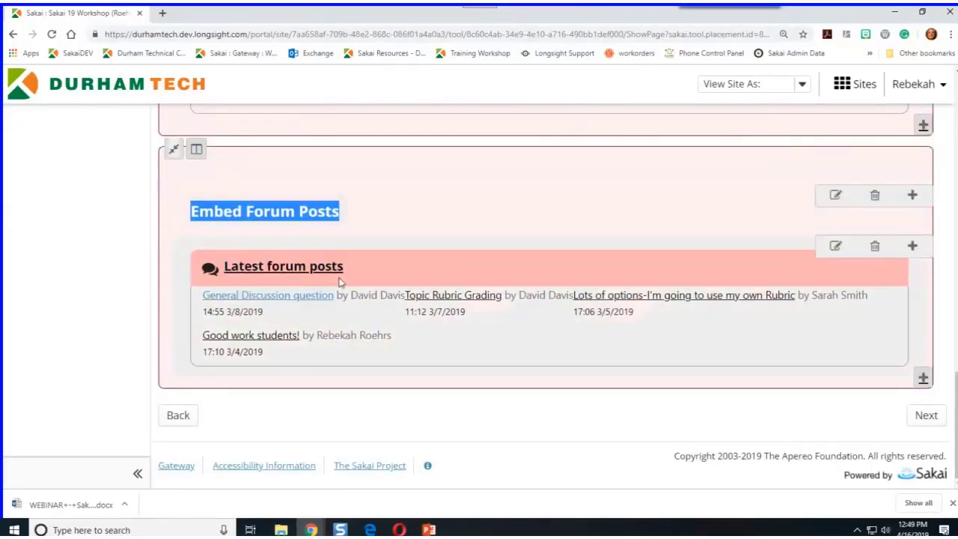
pyautogui.click(349, 215)
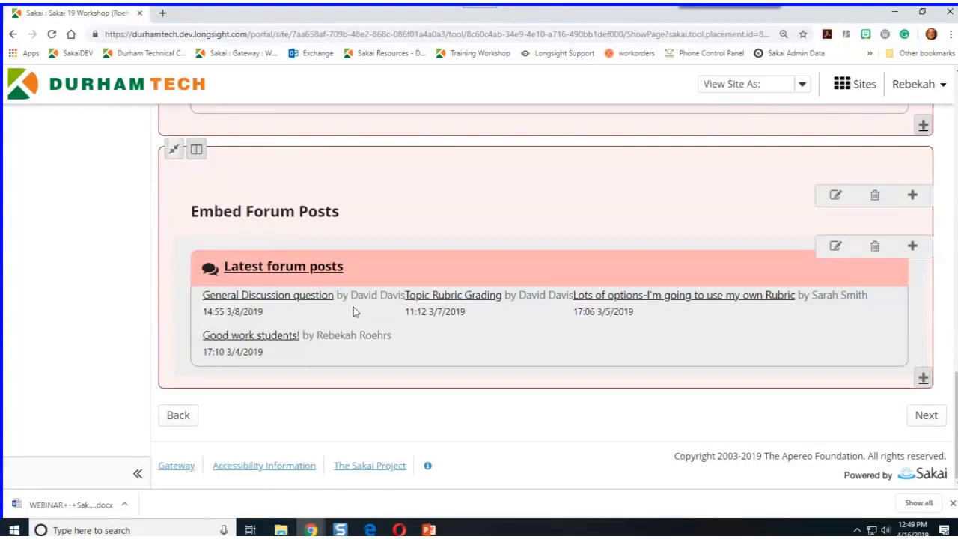
pyautogui.scroll(5, 355, 308)
pyautogui.scroll(10, 356, 312)
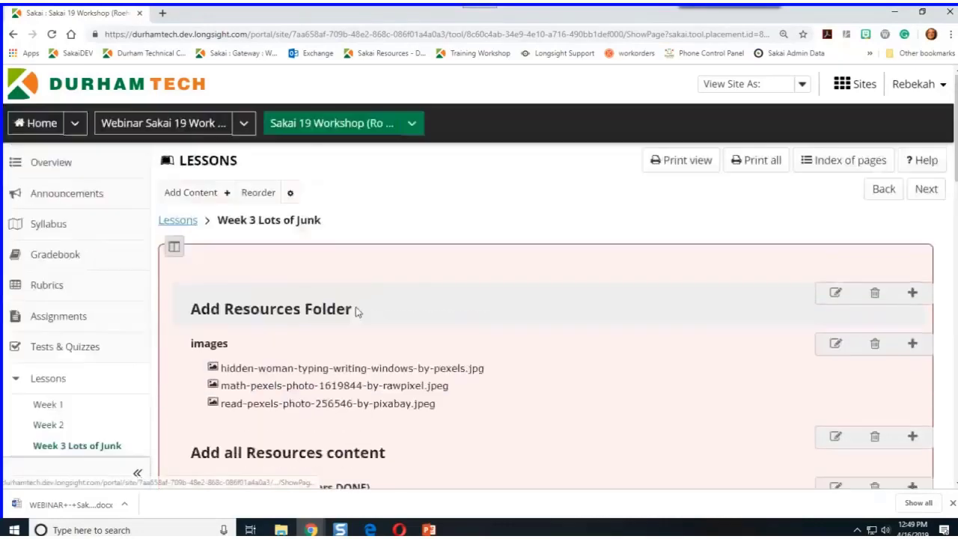
pyautogui.click(178, 222)
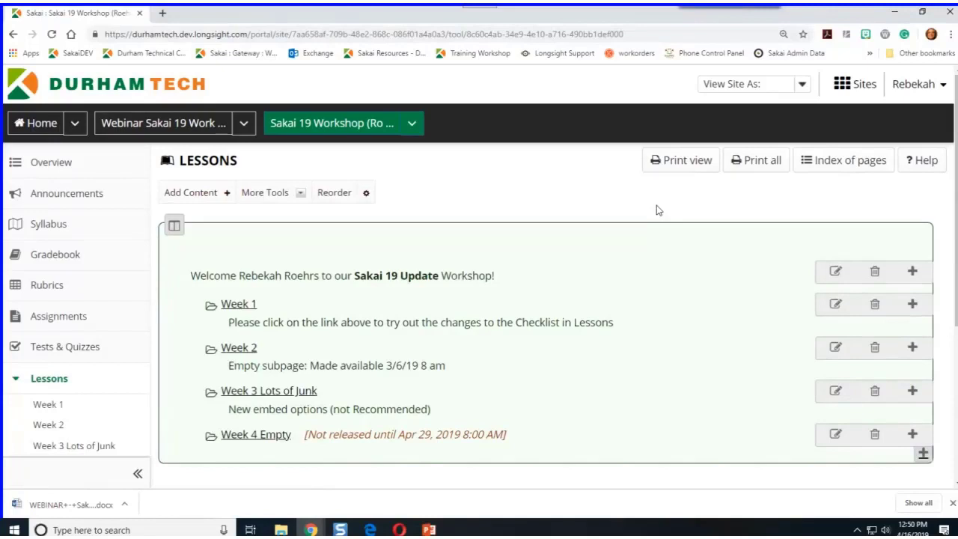
# Open the Syllabus, start editing the title of the Sakai 19 Workshop Syllabus item, and leave it unchanged
pyautogui.click(49, 226)
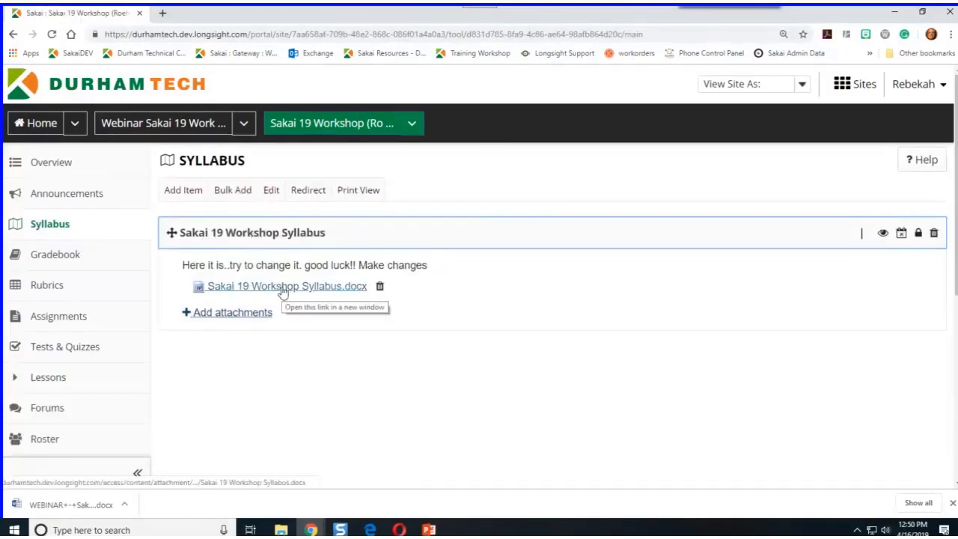
pyautogui.click(244, 241)
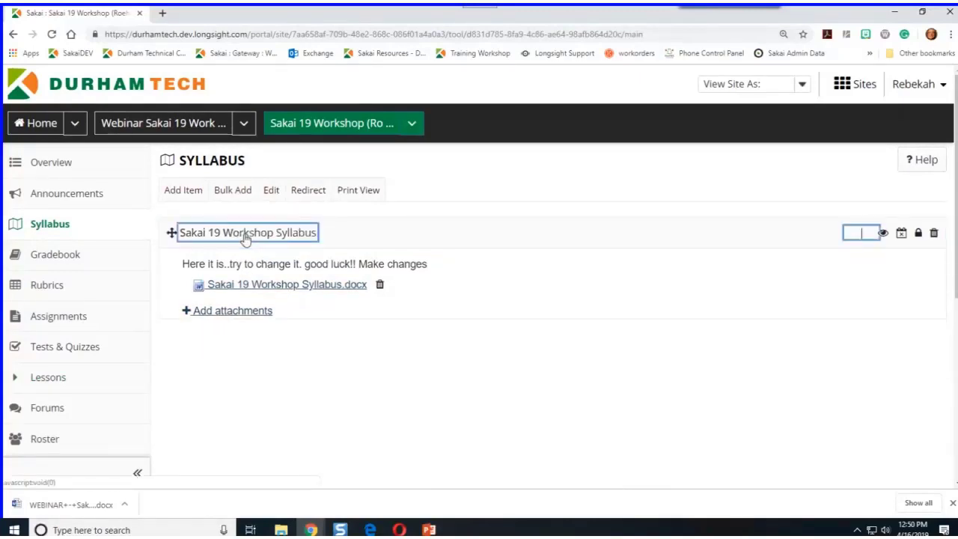
pyautogui.click(249, 241)
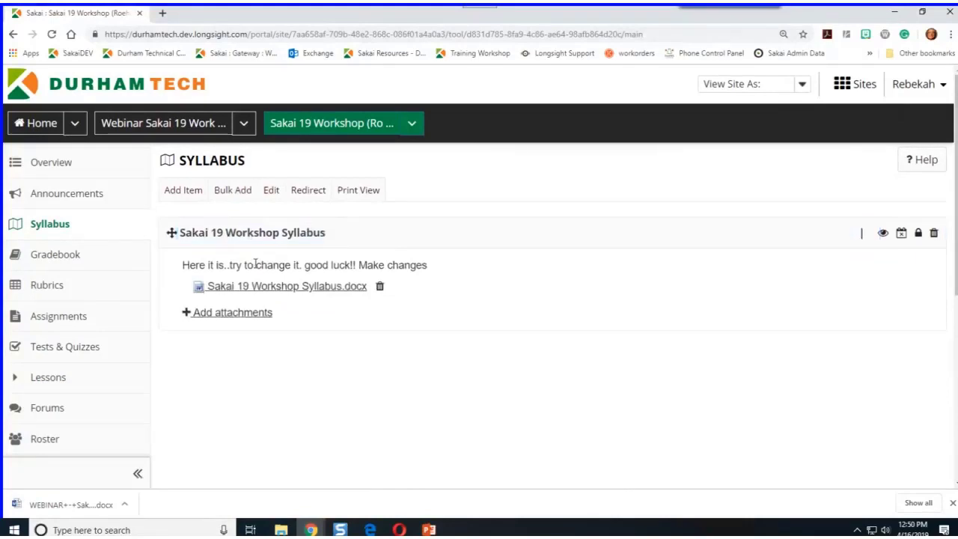
# Open the details of the Sakai 19 Workshop Syllabus item and append "Whew we got here!" to its content
pyautogui.click(251, 240)
pyautogui.click(253, 240)
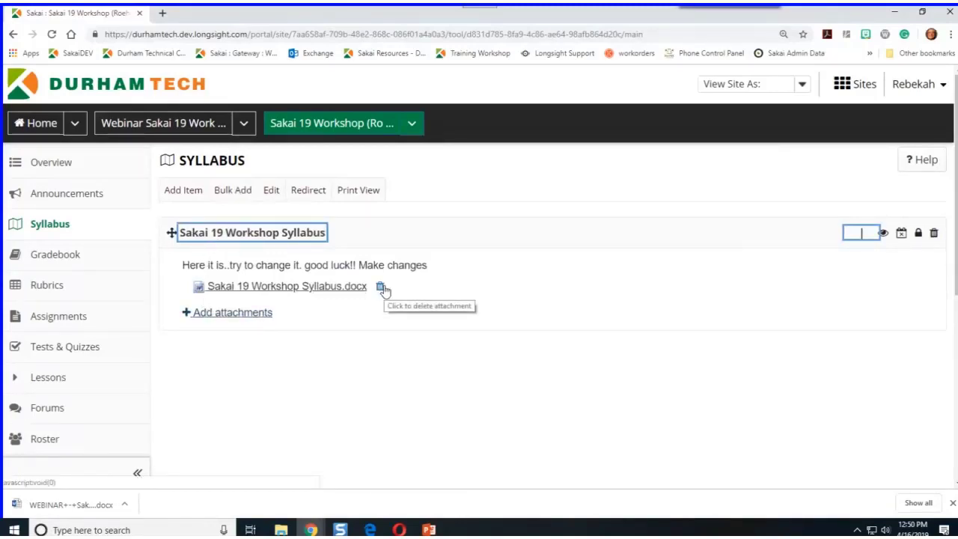
pyautogui.click(269, 192)
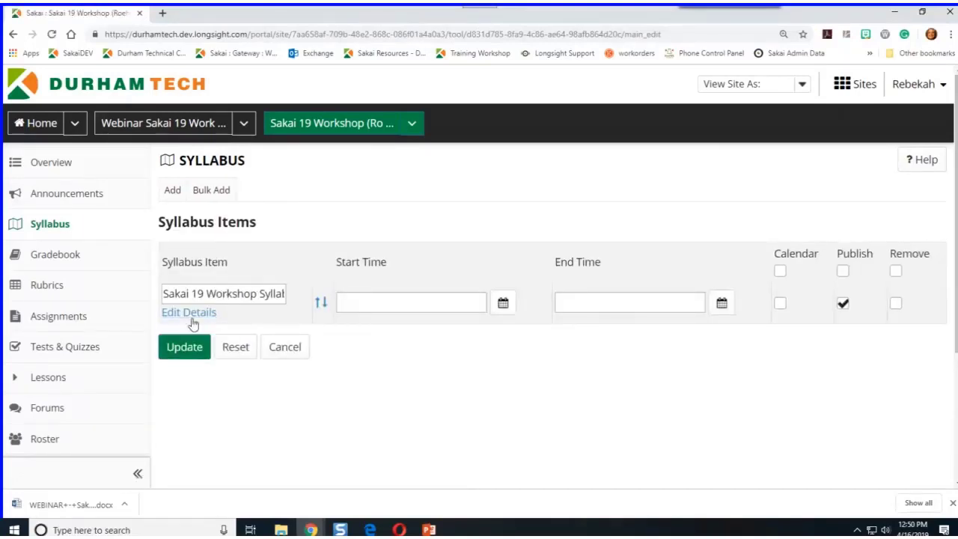
pyautogui.click(187, 353)
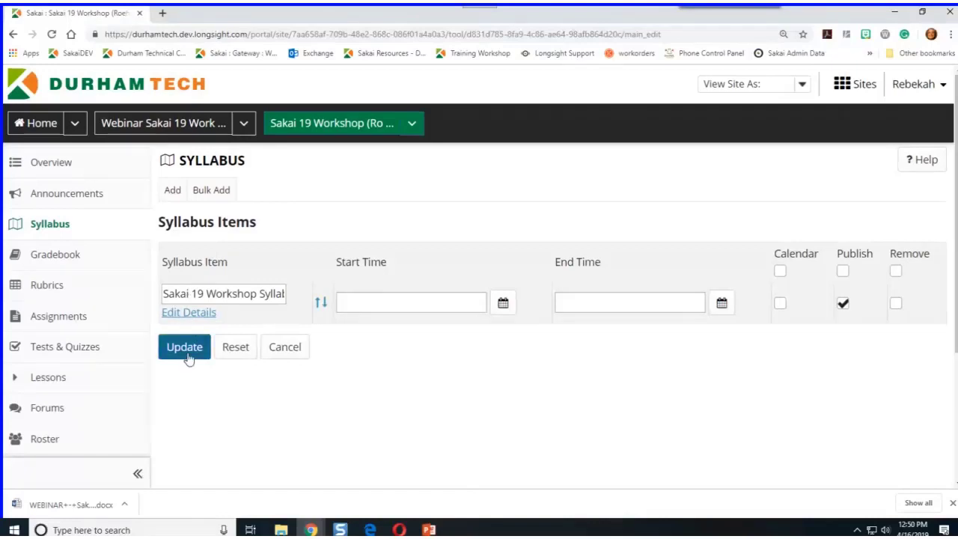
pyautogui.click(187, 313)
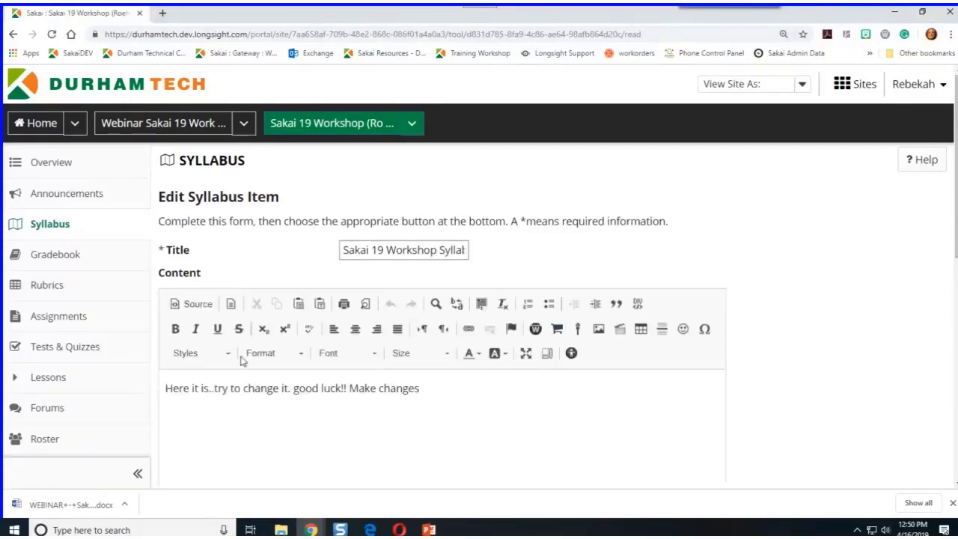
pyautogui.scroll(-2, 381, 312)
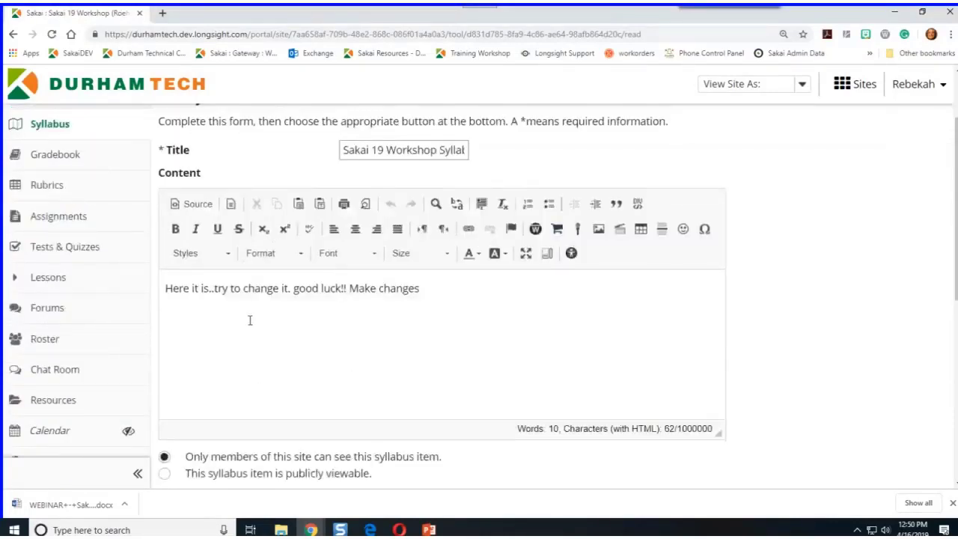
pyautogui.click(420, 284)
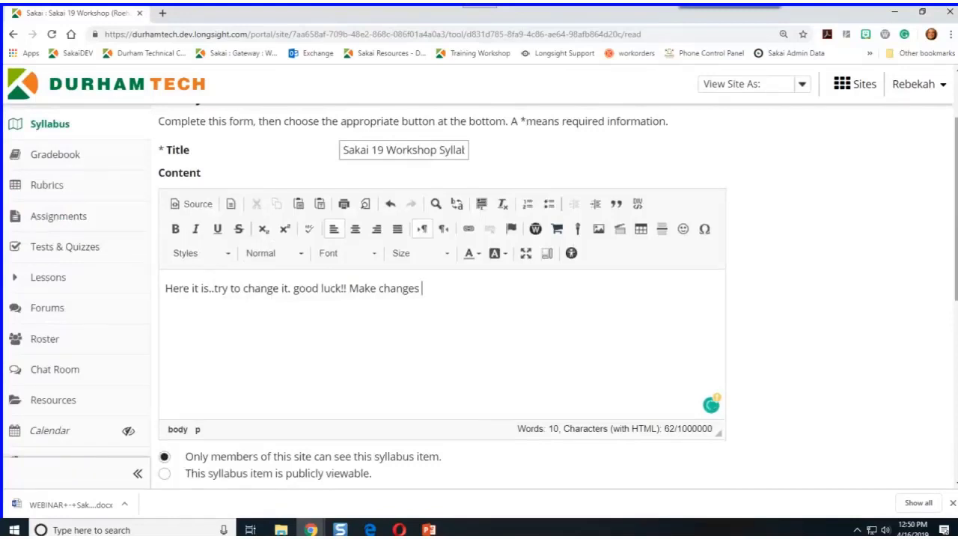
pyautogui.write('Whew we g')
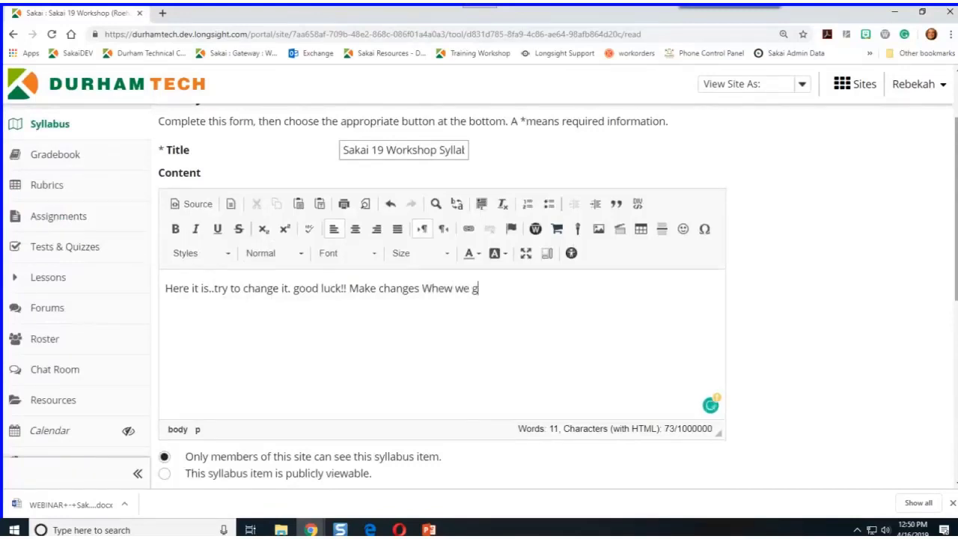
pyautogui.write('ot here')
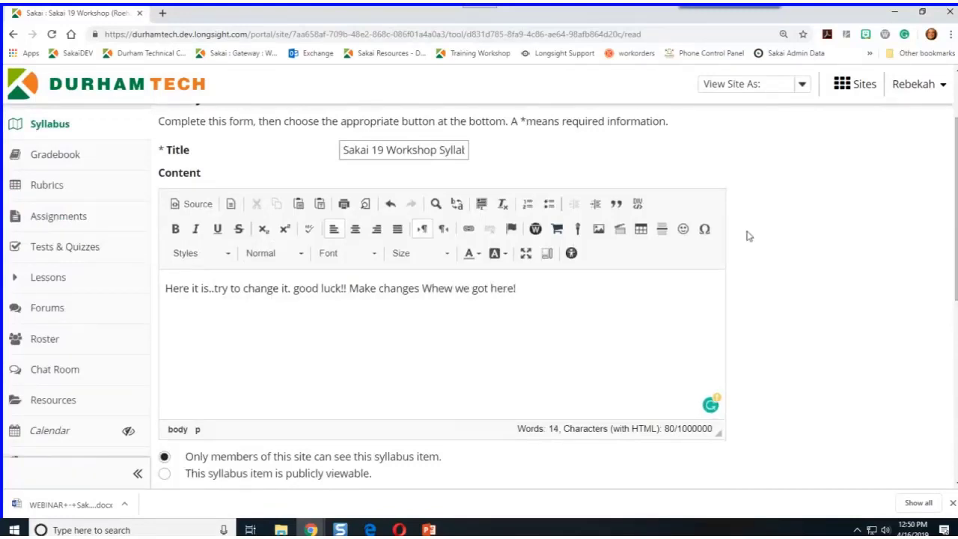
# Add and publish the edited syllabus item, return to the main Syllabus page and highlight the sentence "Whew we got here!"
pyautogui.scroll(-3, 332, 332)
pyautogui.scroll(-3, 292, 387)
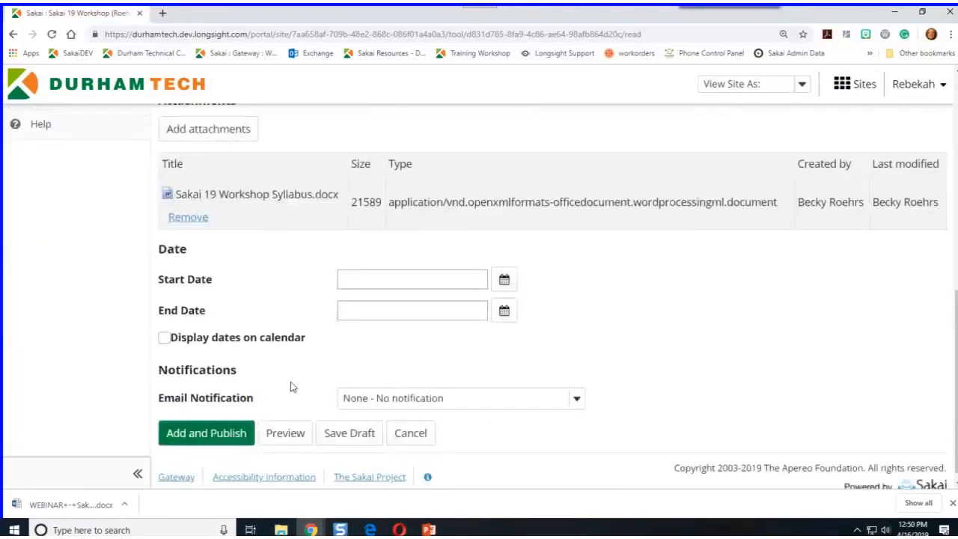
pyautogui.scroll(-1, 222, 144)
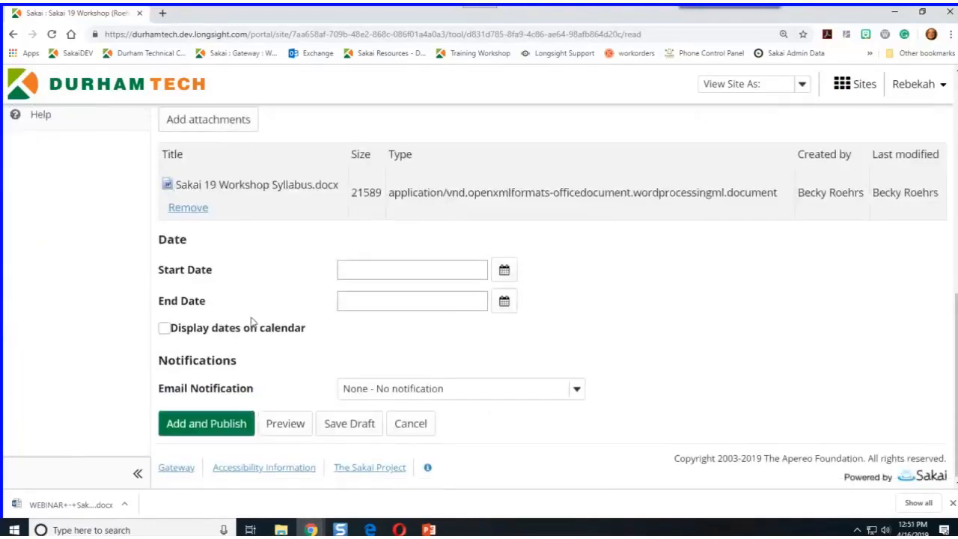
pyautogui.click(211, 425)
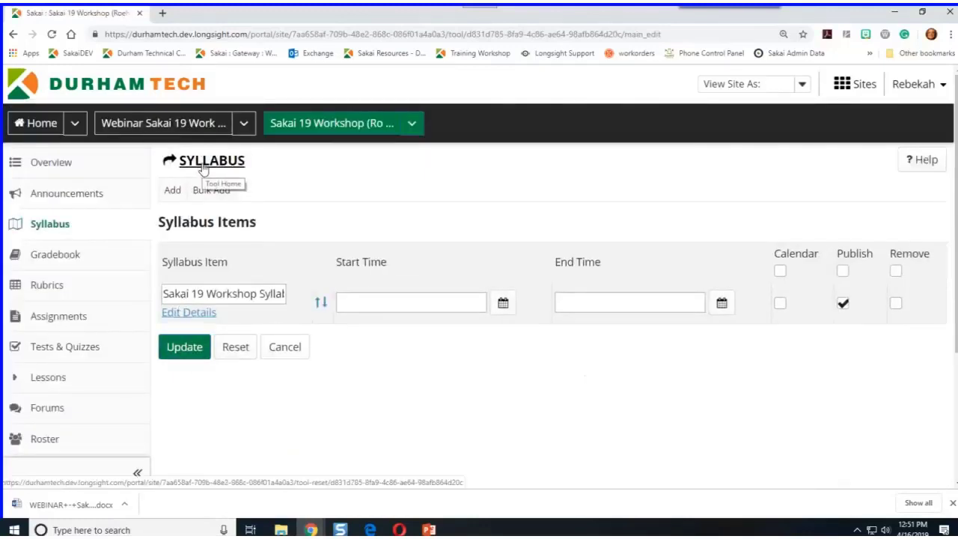
pyautogui.click(205, 166)
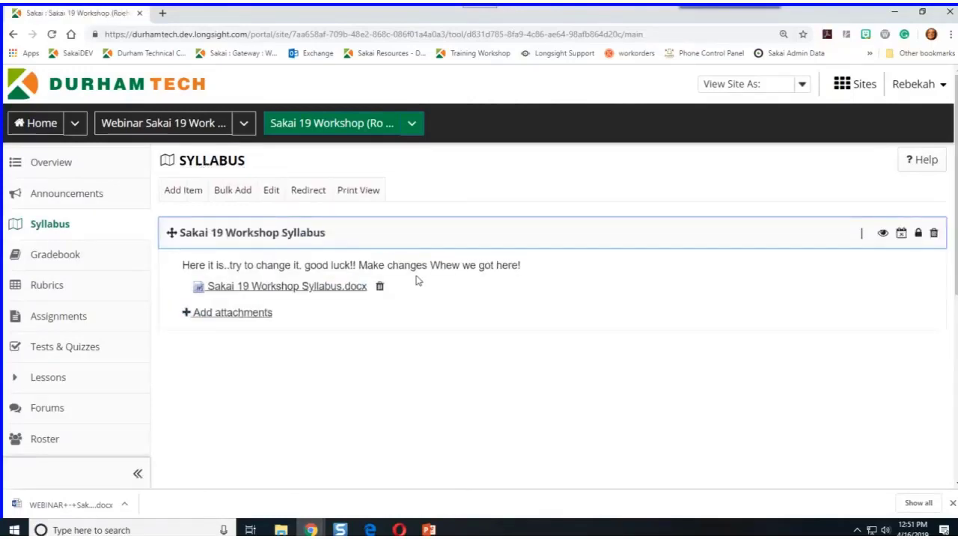
pyautogui.moveTo(431, 265); pyautogui.dragTo(536, 271)
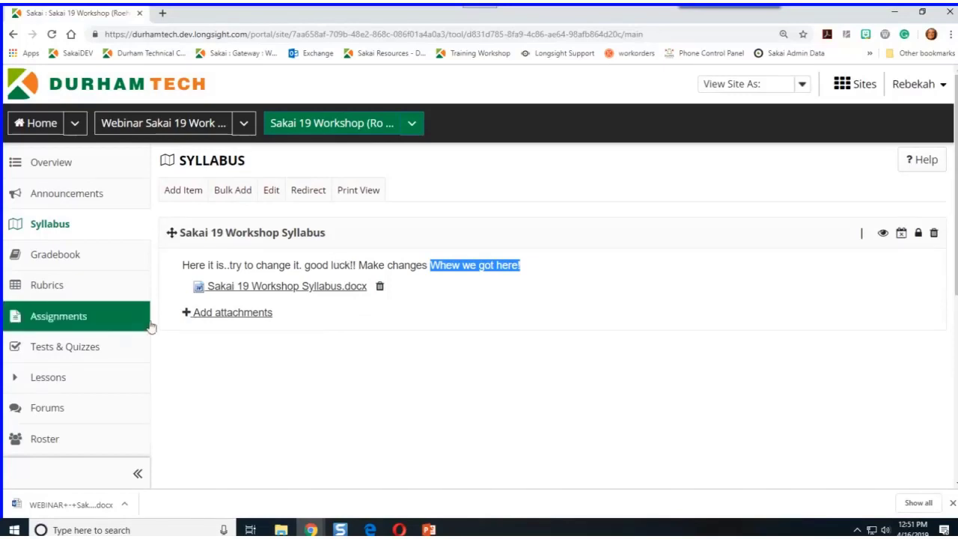
# Open the Roster and view the participants in the Cards, Photo Grid and List layouts
pyautogui.scroll(-2, 107, 342)
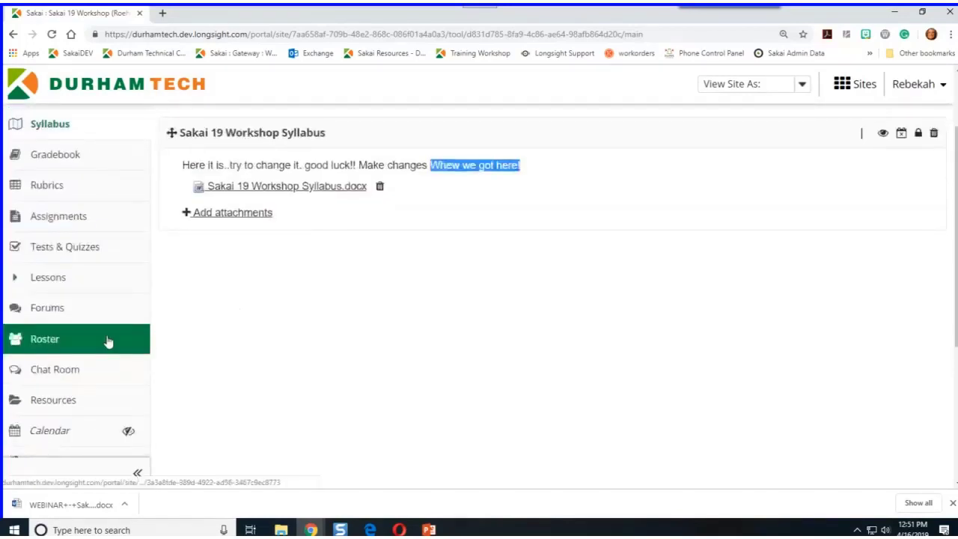
pyautogui.scroll(-2, 107, 342)
pyautogui.click(44, 246)
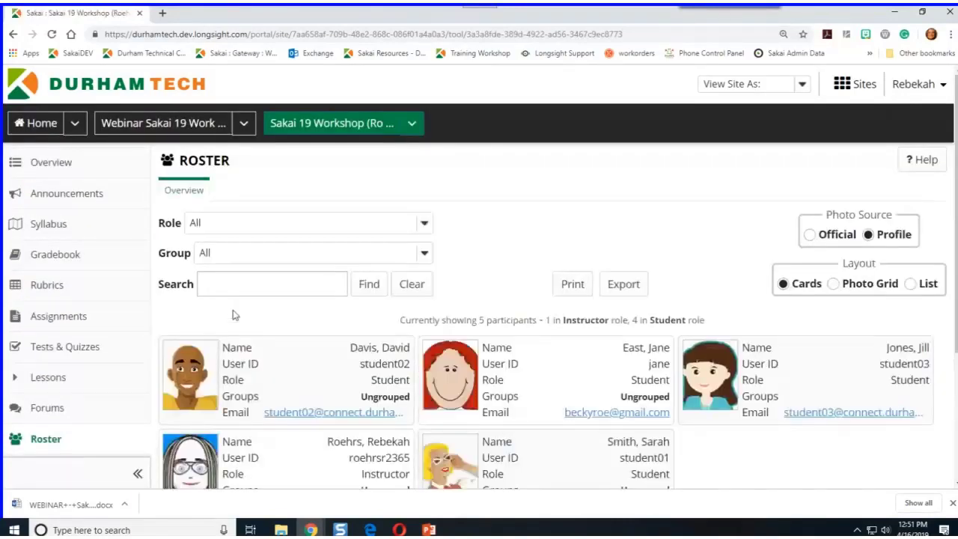
pyautogui.scroll(-2, 233, 315)
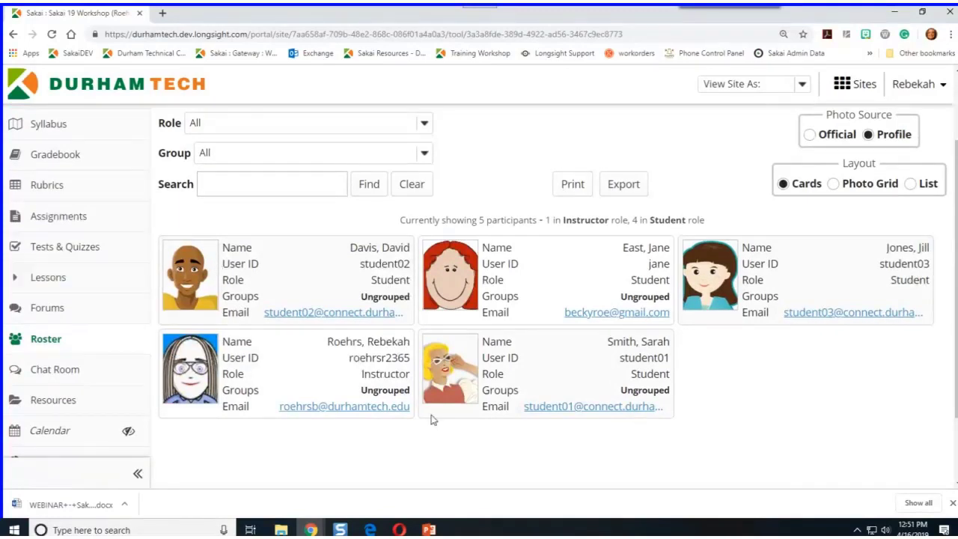
pyautogui.click(835, 185)
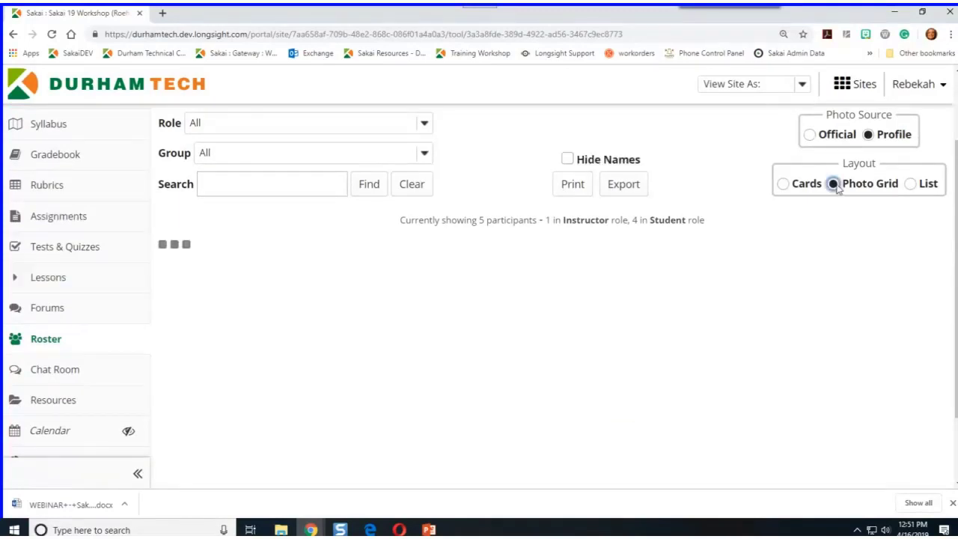
pyautogui.scroll(2, 771, 365)
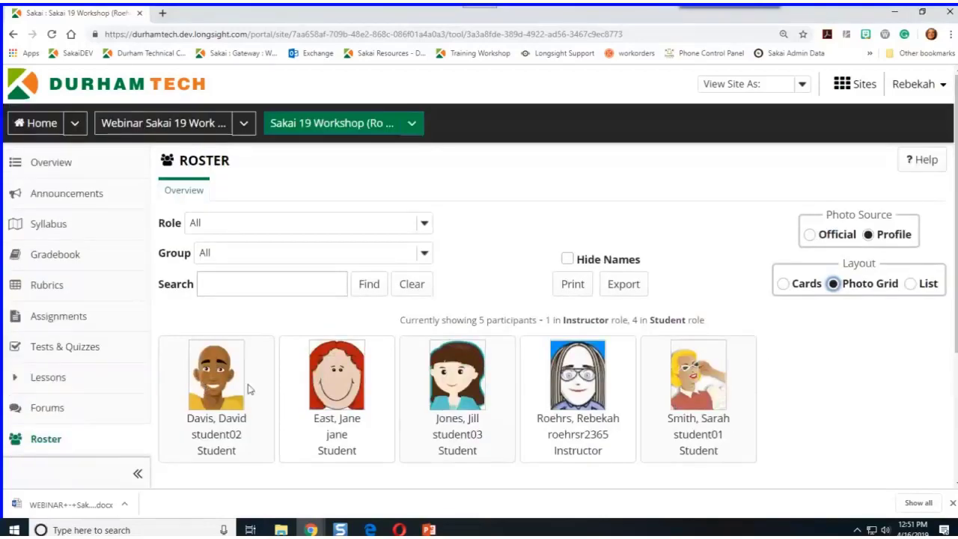
pyautogui.click(911, 284)
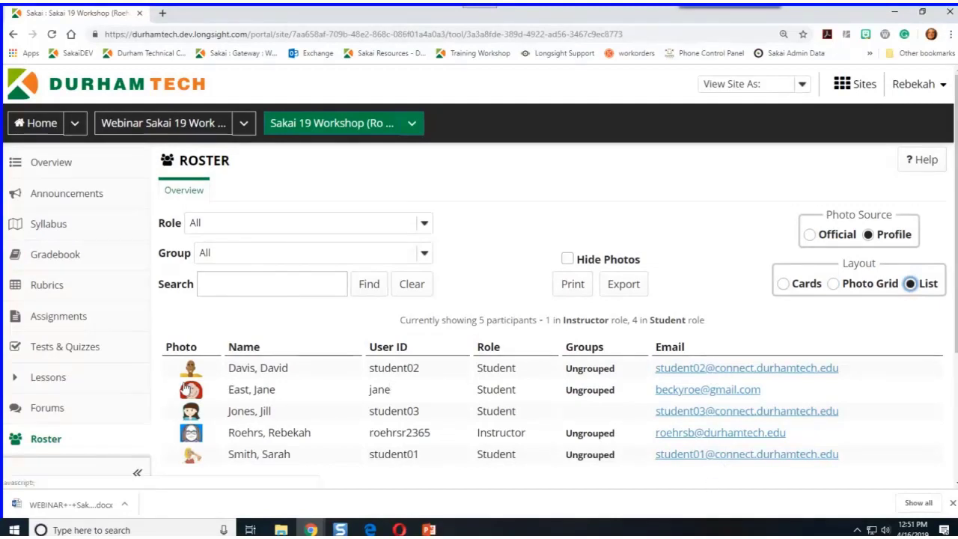
# Look through the role filter options of the Roster and keep the filter at All
pyautogui.click(333, 255)
pyautogui.click(327, 230)
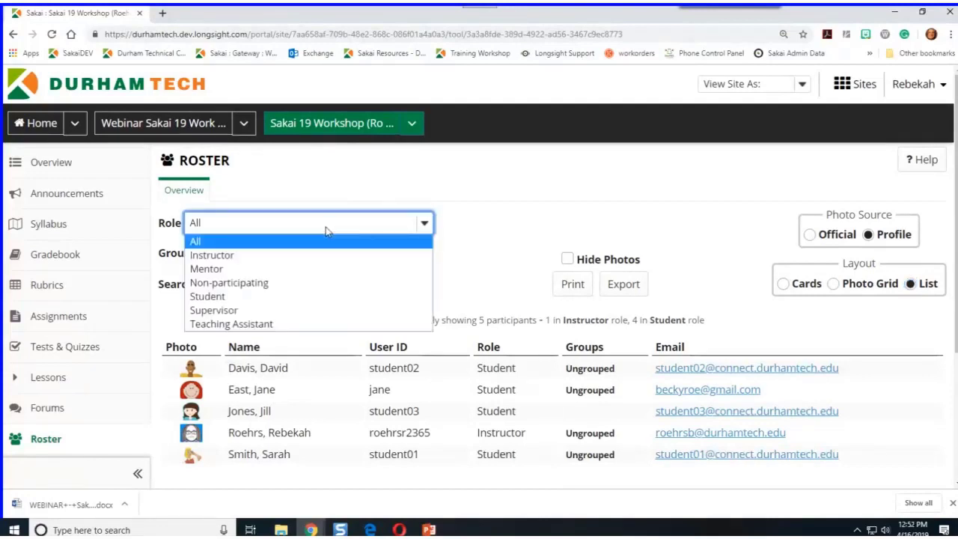
pyautogui.click(327, 232)
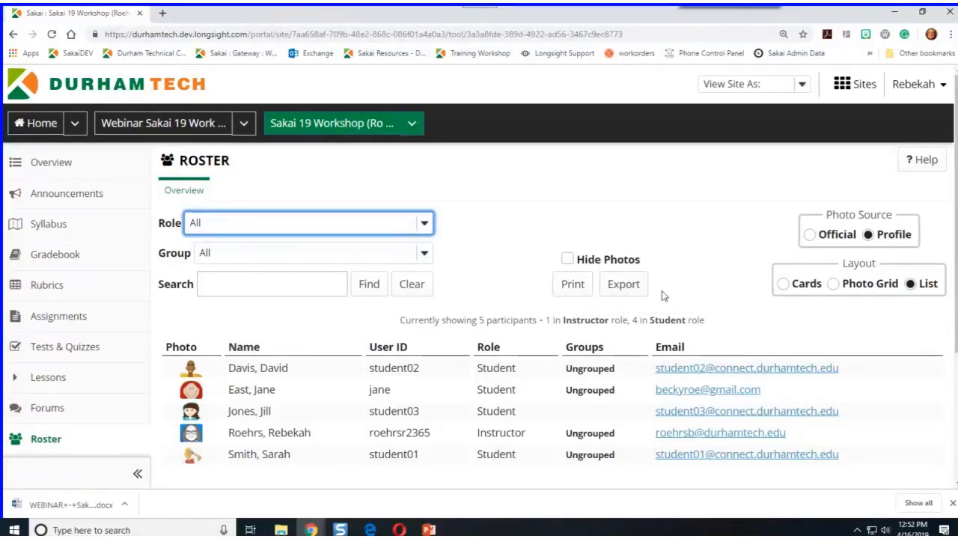
# Open the Chat Room and post the message "Hi Folks" in the Main Chat Room
pyautogui.scroll(-2, 204, 316)
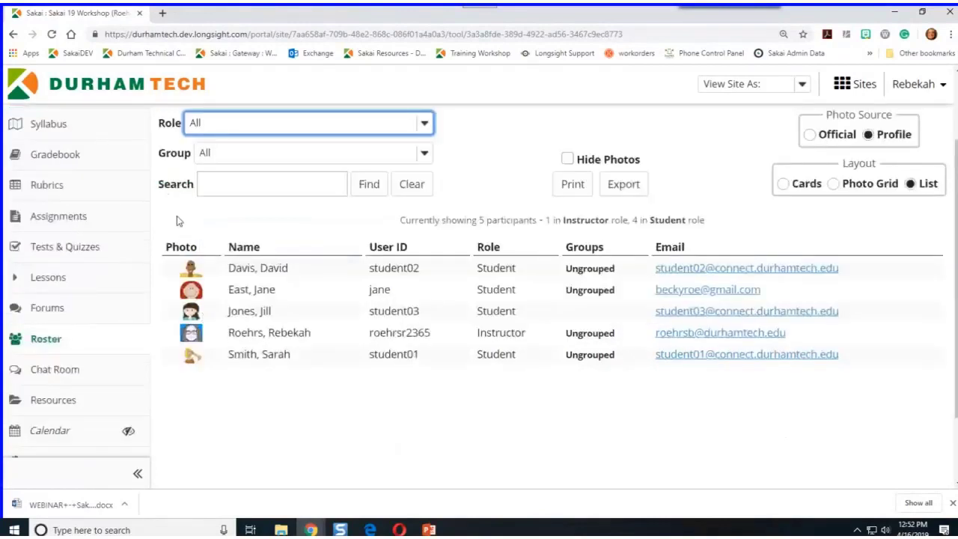
pyautogui.click(44, 374)
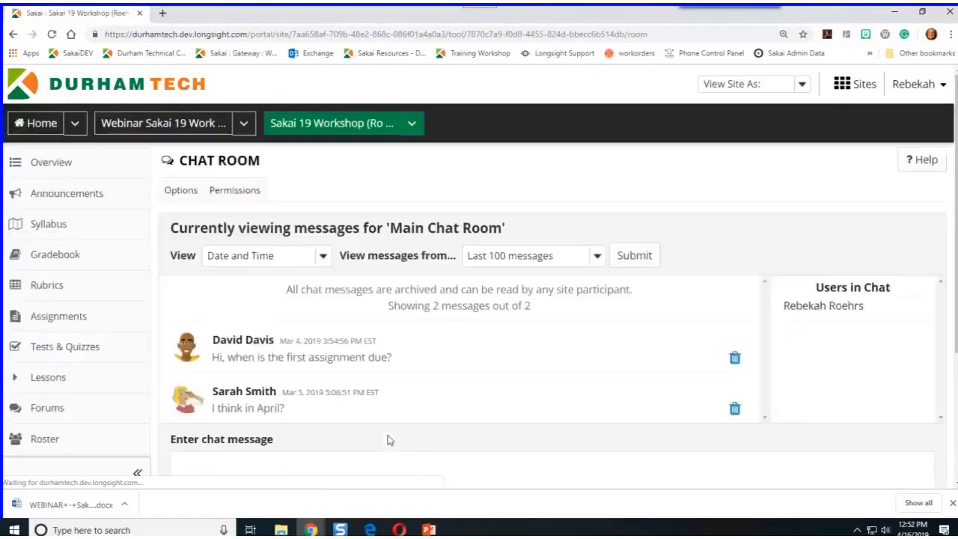
pyautogui.scroll(-2, 388, 440)
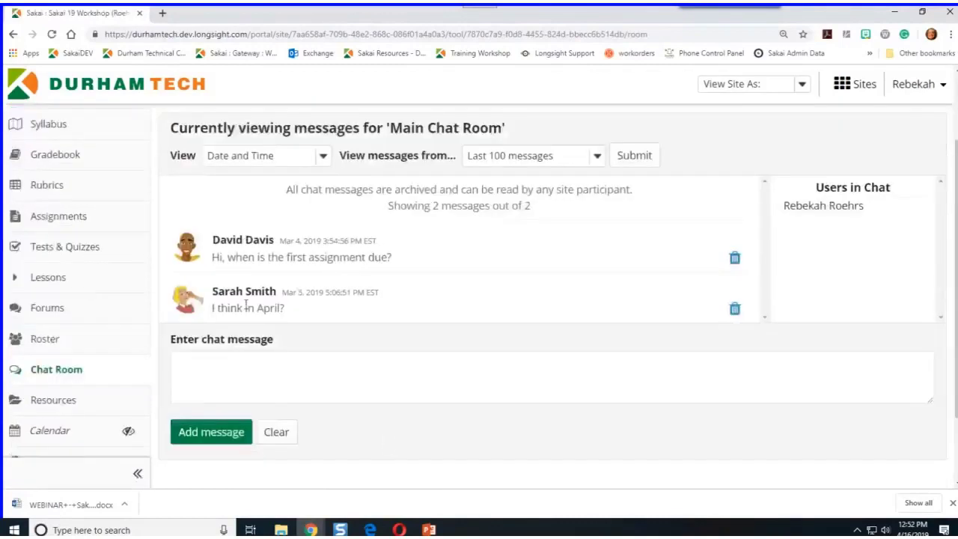
pyautogui.click(199, 366)
pyautogui.write('Hi Fo')
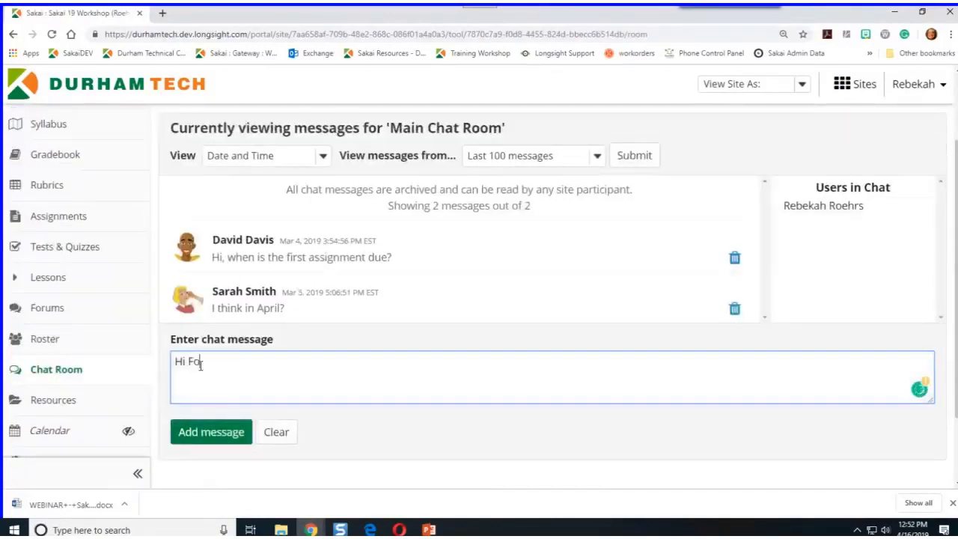
pyautogui.write('lks')
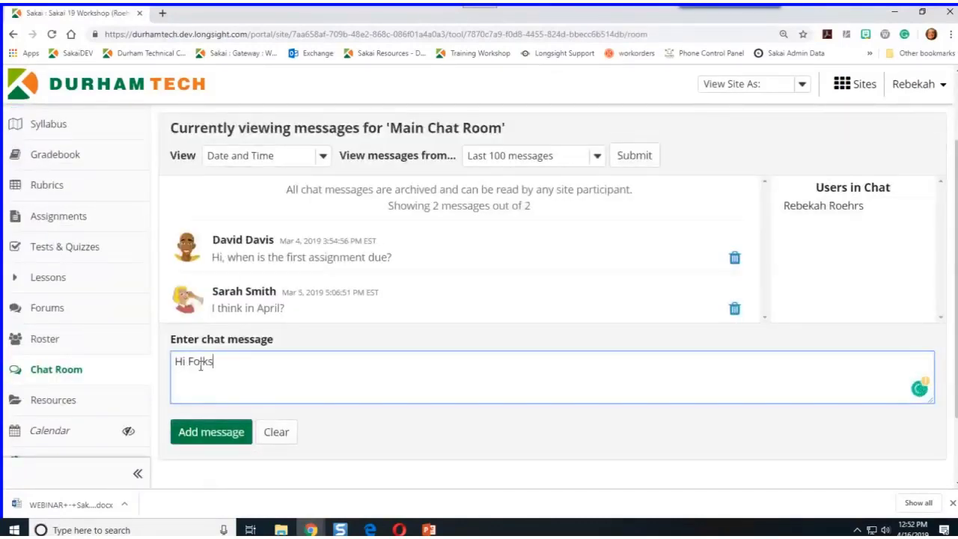
pyautogui.click(189, 441)
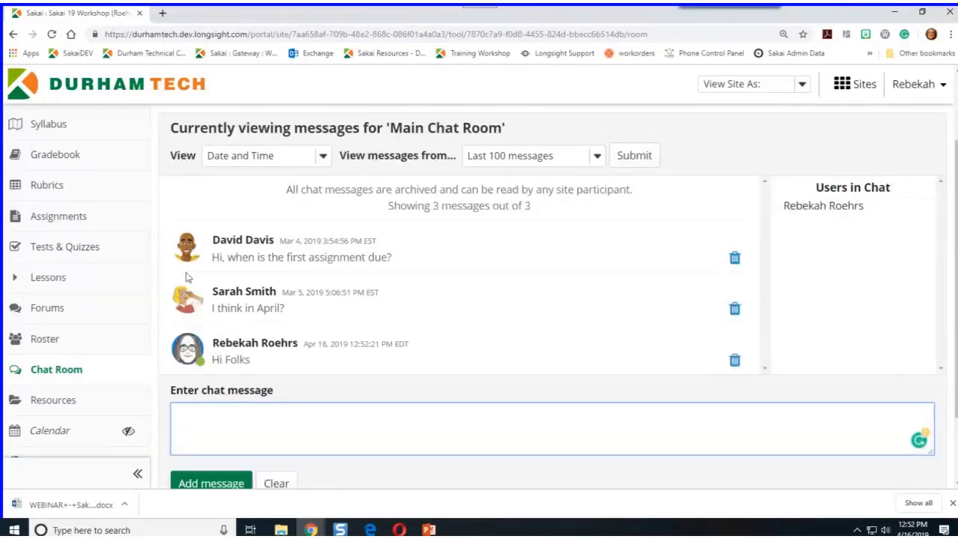
# View the account's notification preferences and the profile page, and return to the Home Overview
pyautogui.click(911, 86)
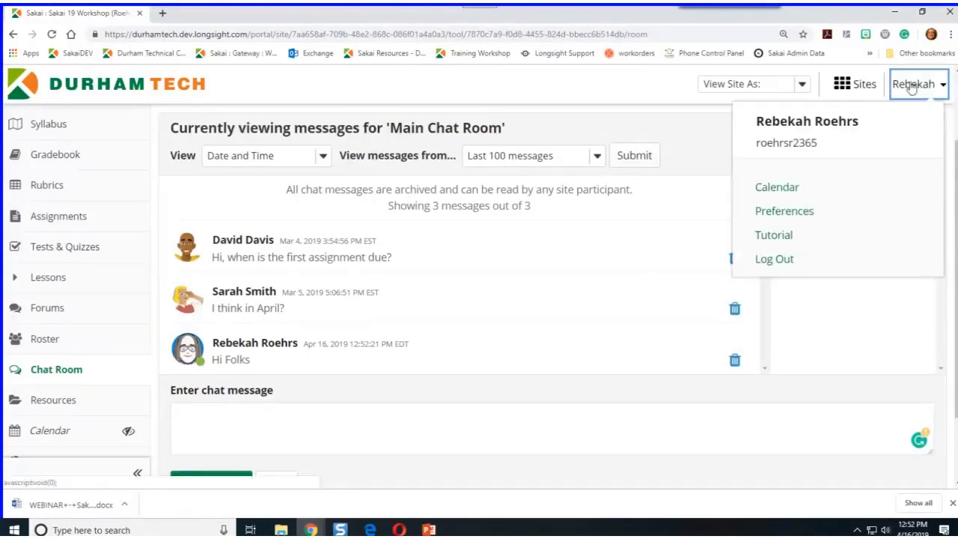
pyautogui.click(775, 214)
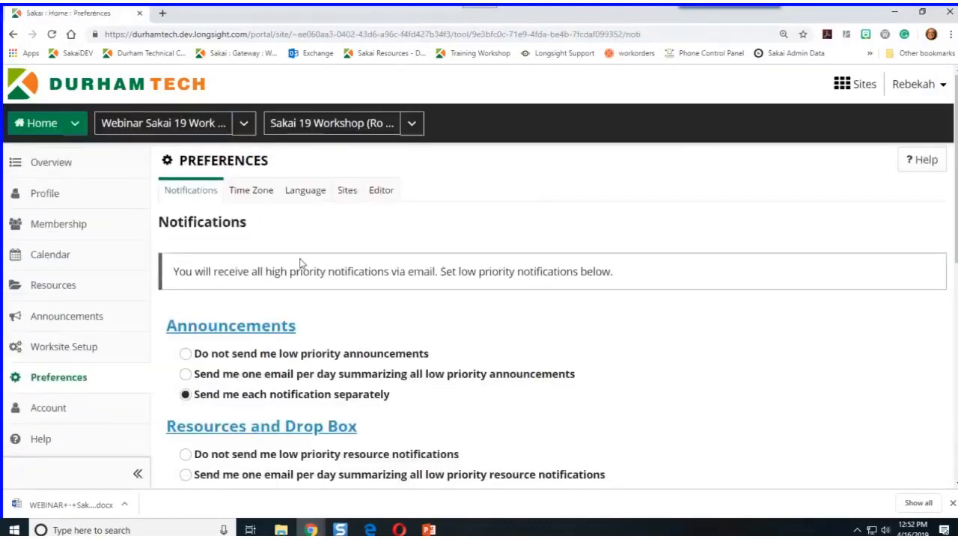
pyautogui.click(43, 202)
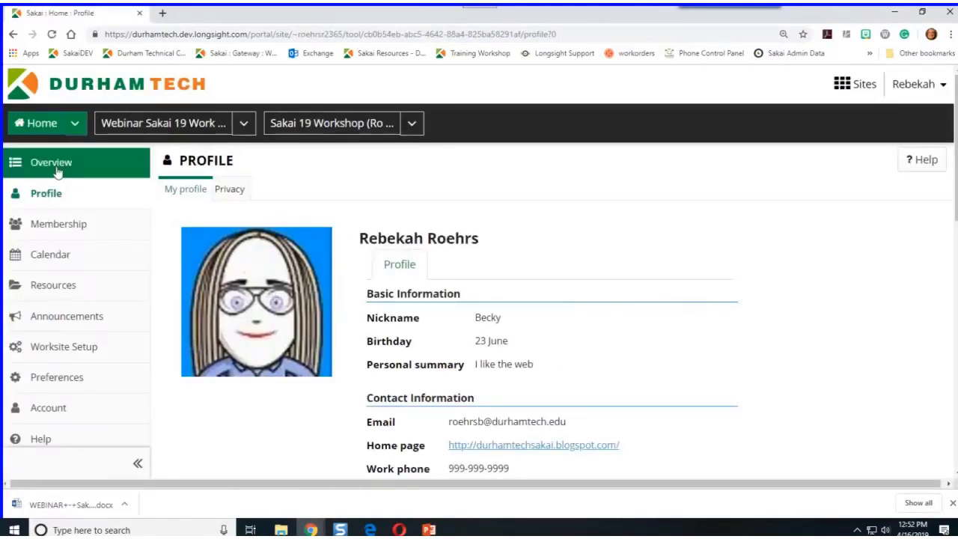
pyautogui.click(58, 173)
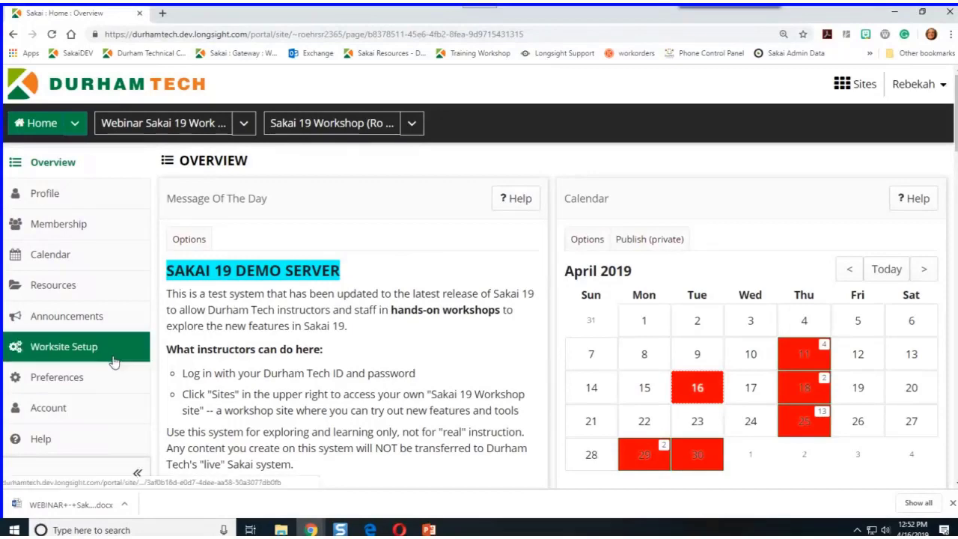
pyautogui.scroll(-2, 113, 356)
pyautogui.scroll(2, 112, 355)
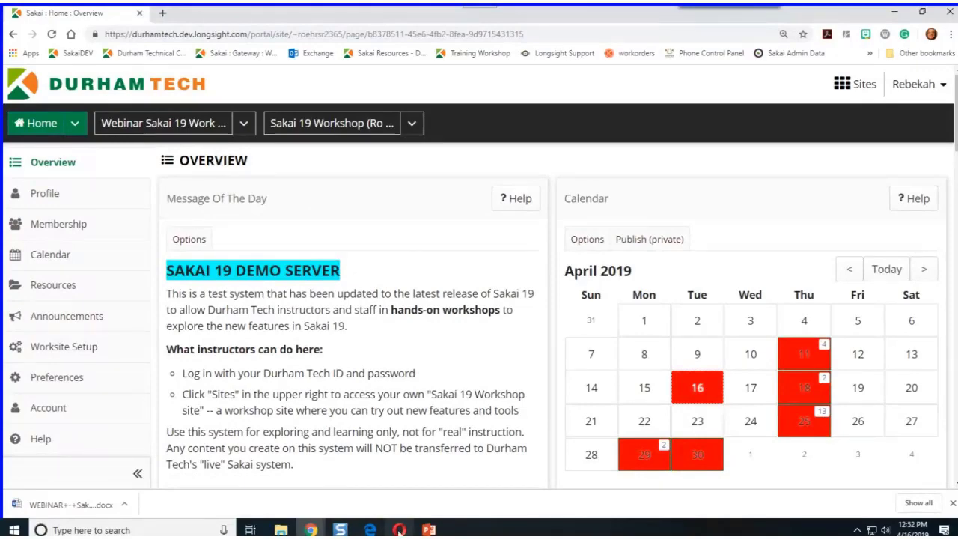
# Switch to the sakai19-upgrade presentation in PowerPoint and start the slide show from the Q&A "Questions?" slide
pyautogui.moveTo(428, 529)
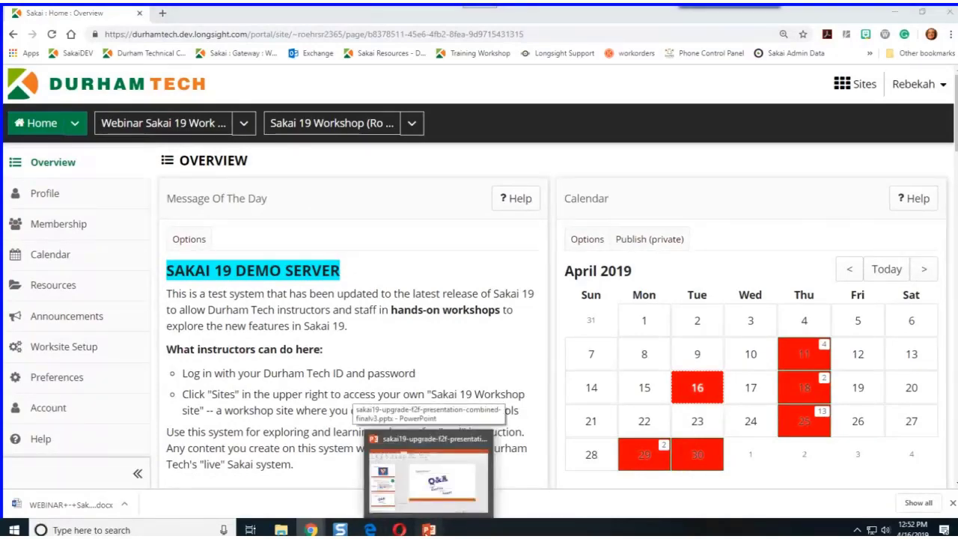
pyautogui.click(428, 475)
pyautogui.scroll(-3, 219, 376)
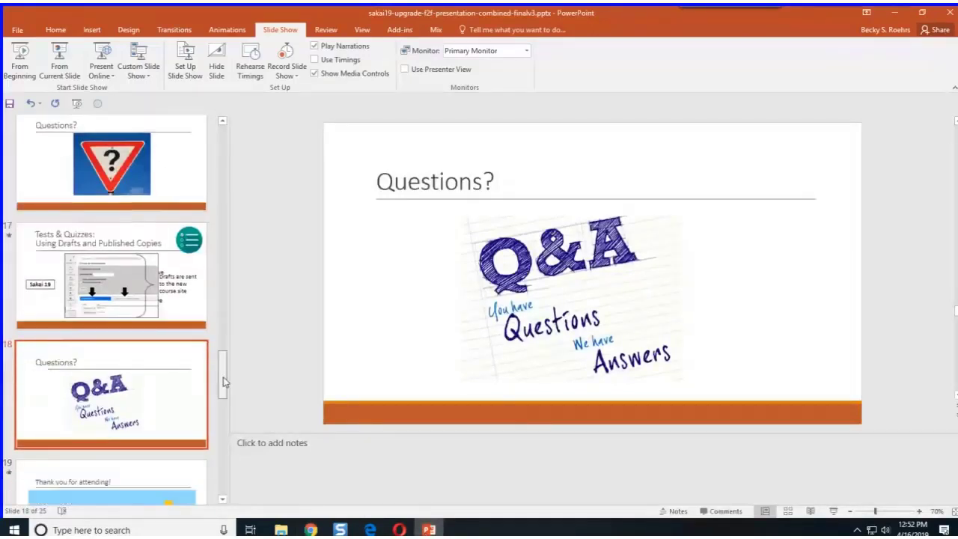
pyautogui.click(51, 67)
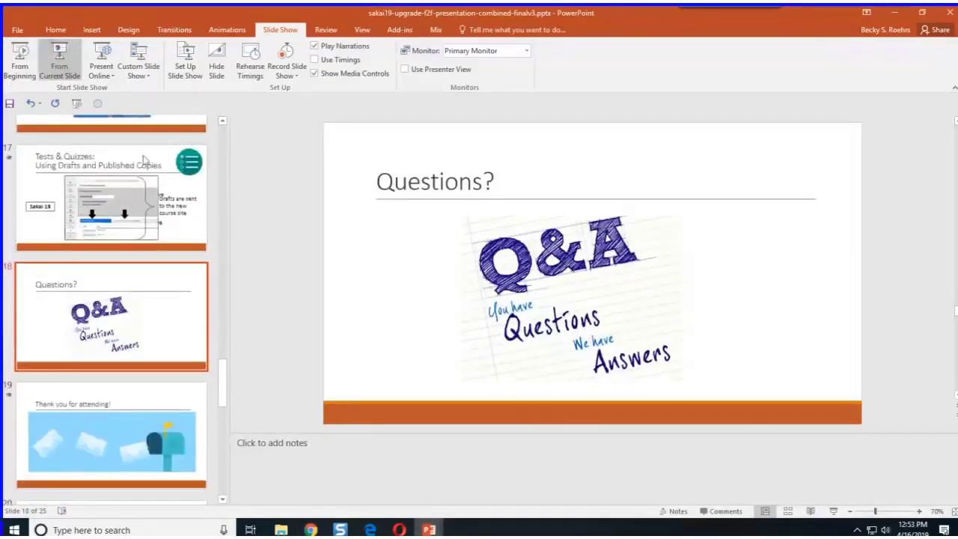